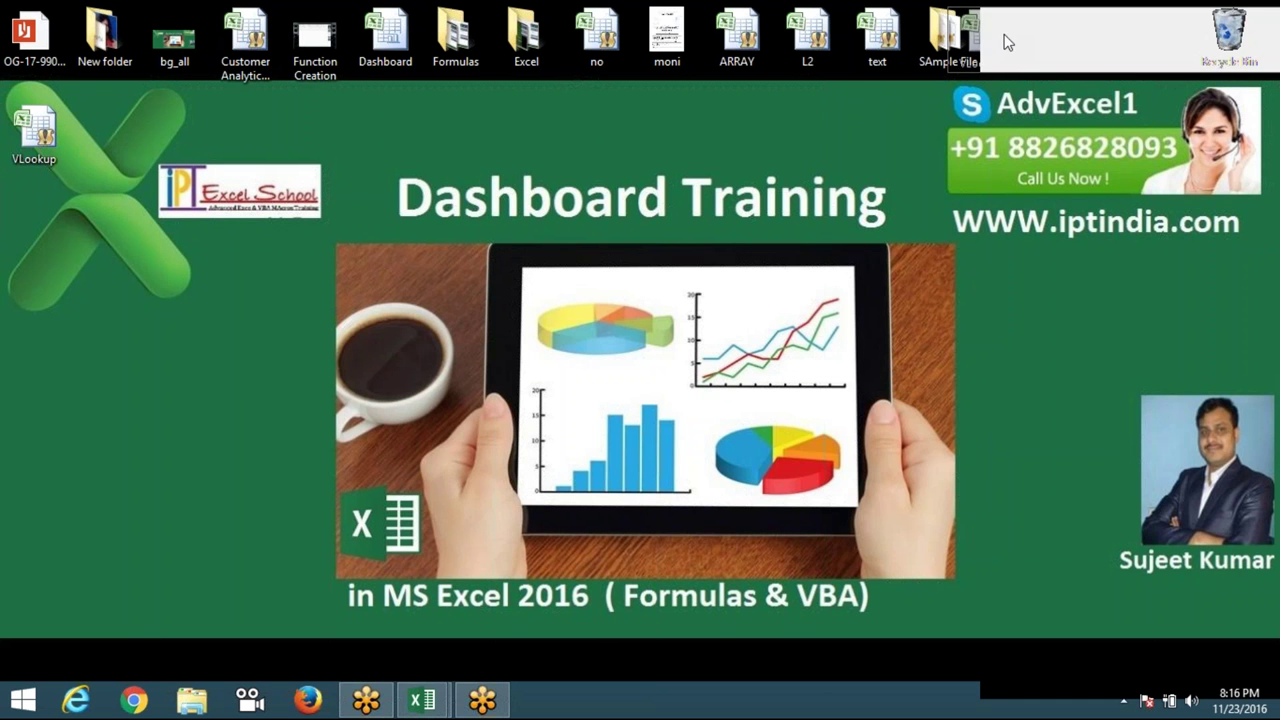
- Move the VLookup icon next to SAmple File, then refresh the desktop four times
{"action": "left_click_drag", "start_coordinate": [1010, 42], "coordinate": [1011, 40]}
{"action": "mouse_move", "coordinate": [1011, 40]}
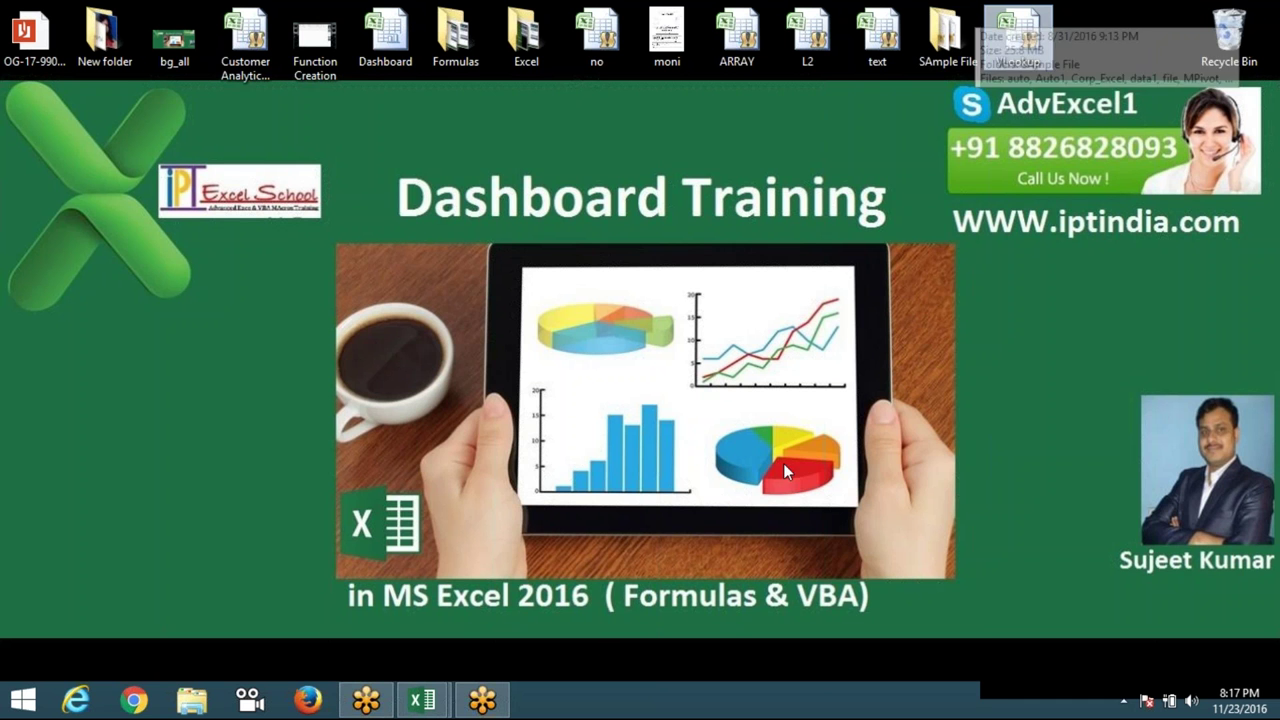
{"action": "right_click", "coordinate": [589, 350]}
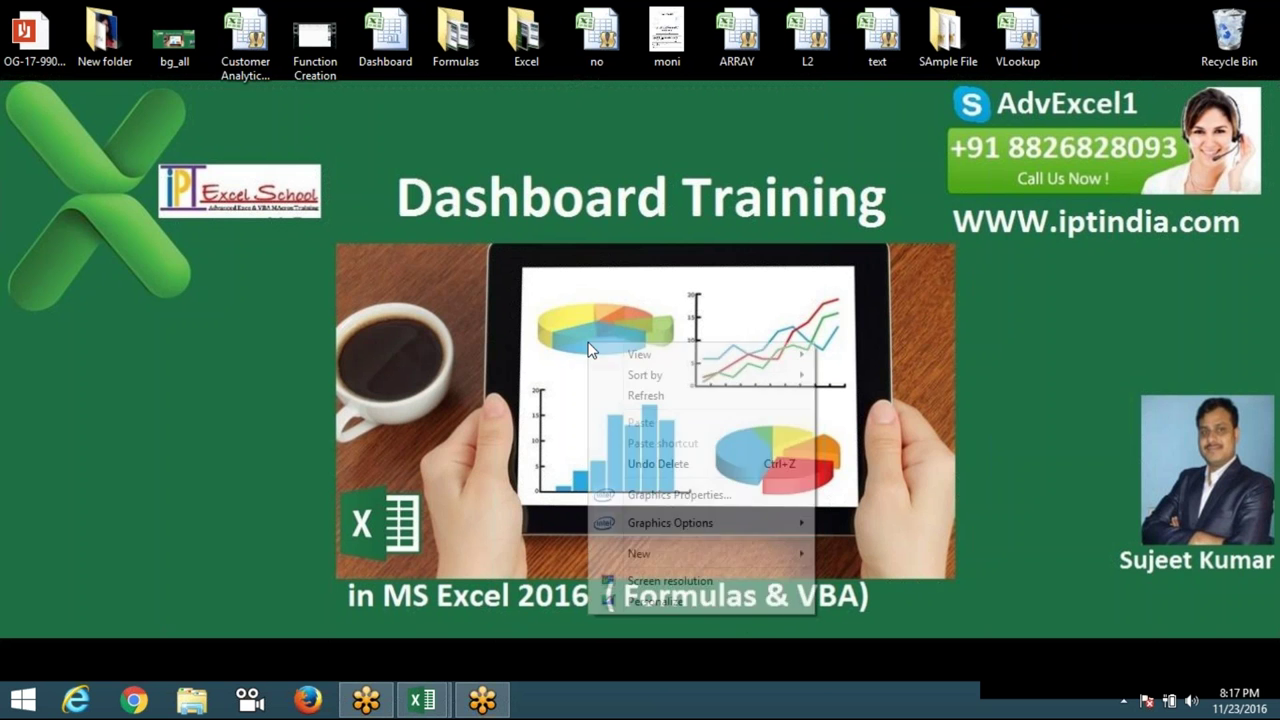
{"action": "left_click", "coordinate": [662, 400]}
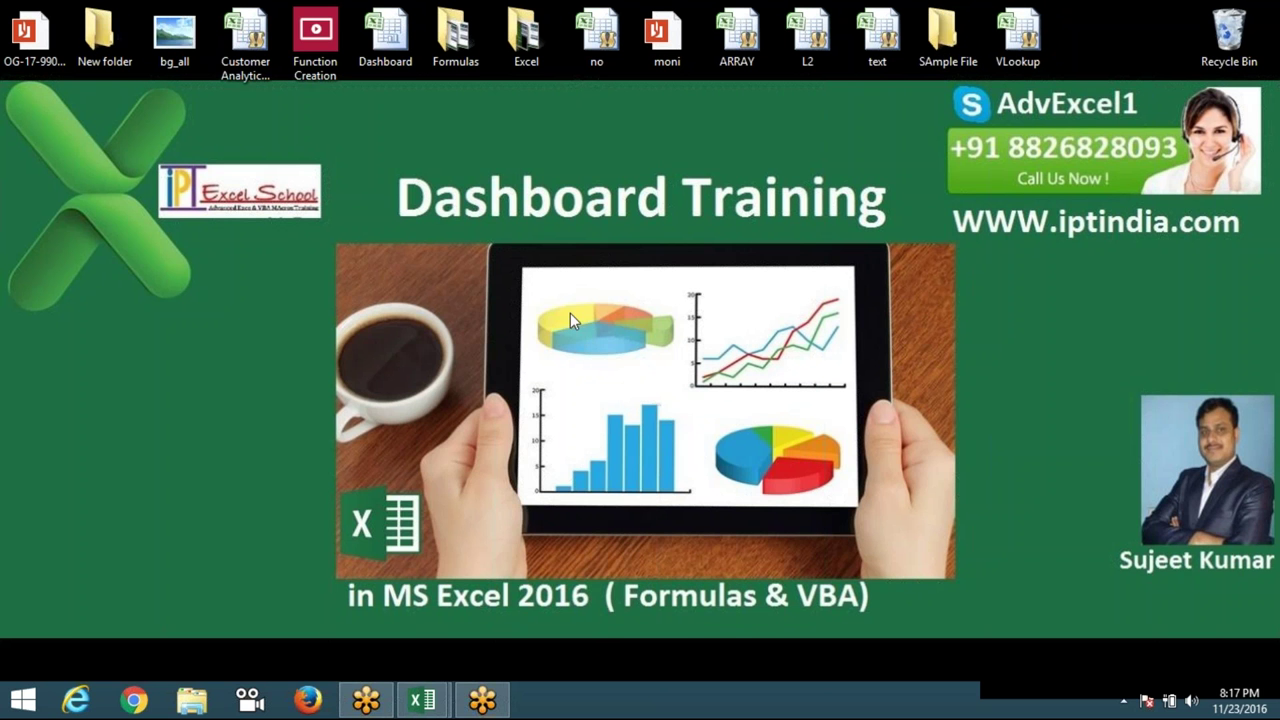
{"action": "right_click", "coordinate": [433, 303]}
{"action": "left_click", "coordinate": [480, 360]}
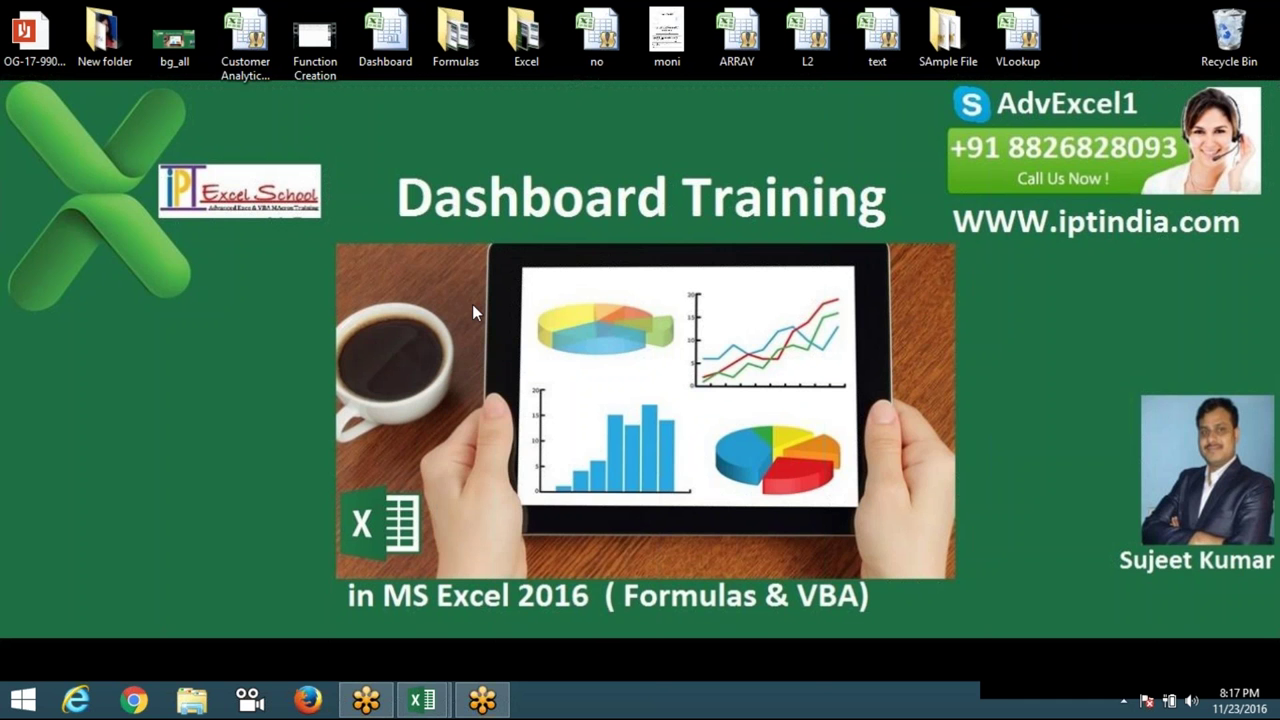
{"action": "right_click", "coordinate": [472, 304]}
{"action": "left_click", "coordinate": [505, 357]}
{"action": "right_click", "coordinate": [614, 253]}
{"action": "left_click", "coordinate": [660, 305]}
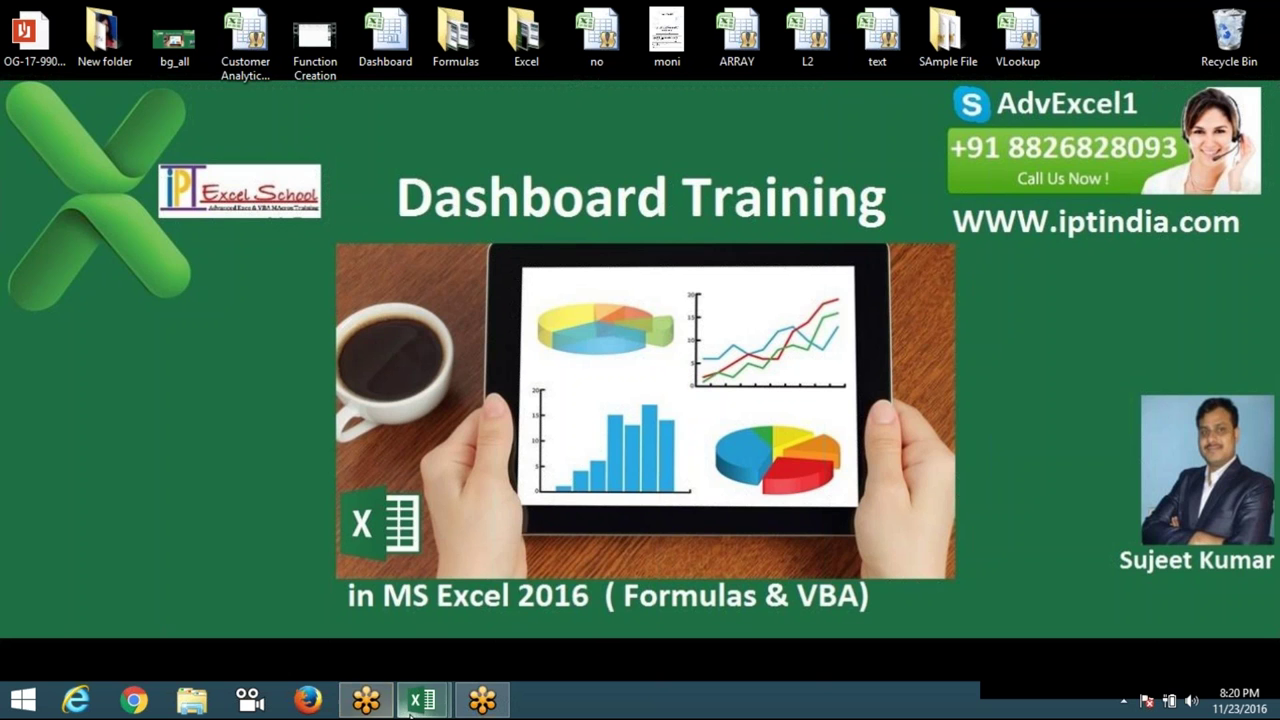
- Switch to the VLookup Excel window and create a new blank workbook, Book1, with Ctrl+N
{"action": "mouse_move", "coordinate": [422, 700]}
{"action": "left_click", "coordinate": [357, 617]}
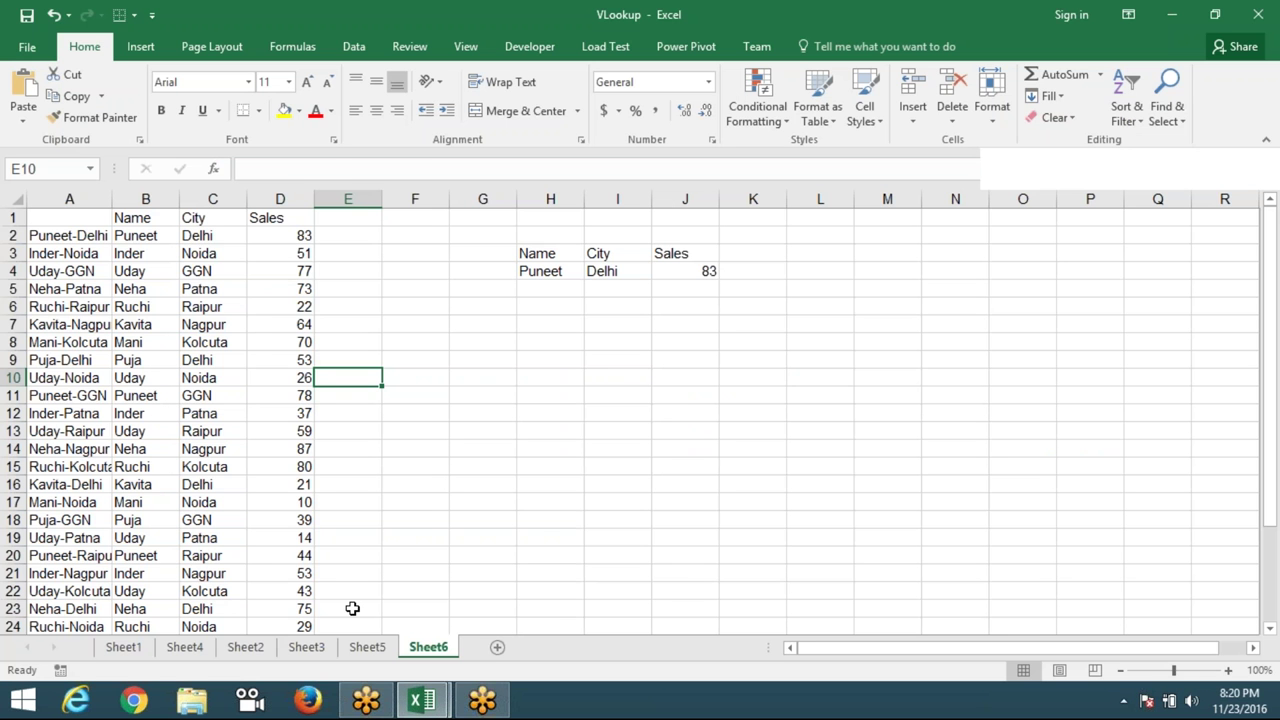
{"action": "key", "text": "ctrl+n"}
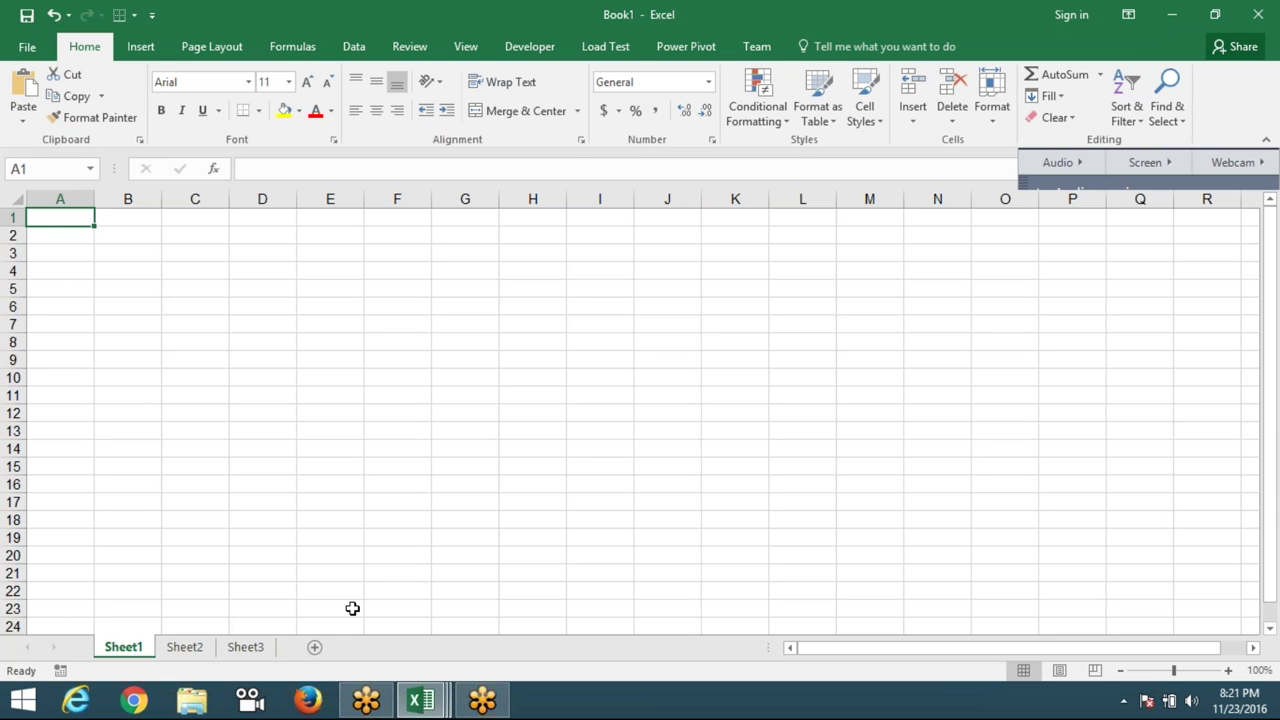
- Enter 'Level - 1' in cell B2
{"action": "key", "text": "Right"}
{"action": "key", "text": "Down"}
{"action": "type", "text": "L"}
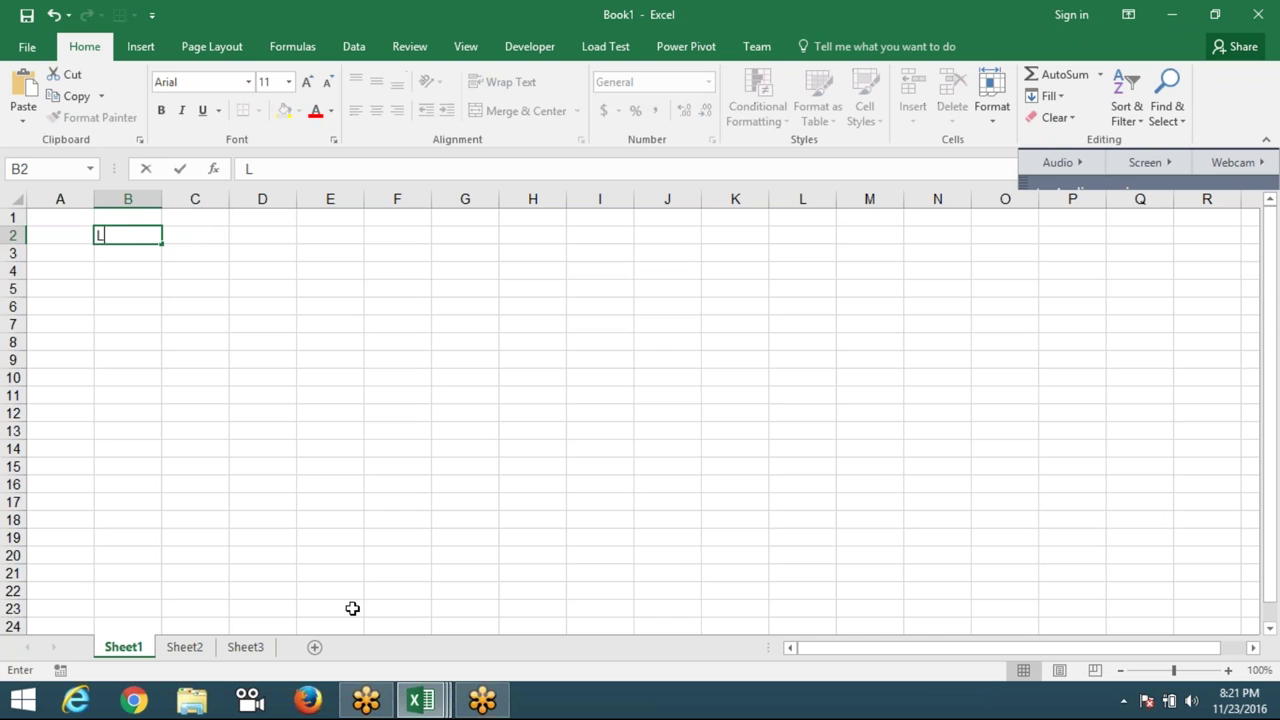
{"action": "type", "text": "evel "}
{"action": "type", "text": "- 1"}
{"action": "key", "text": "Return"}
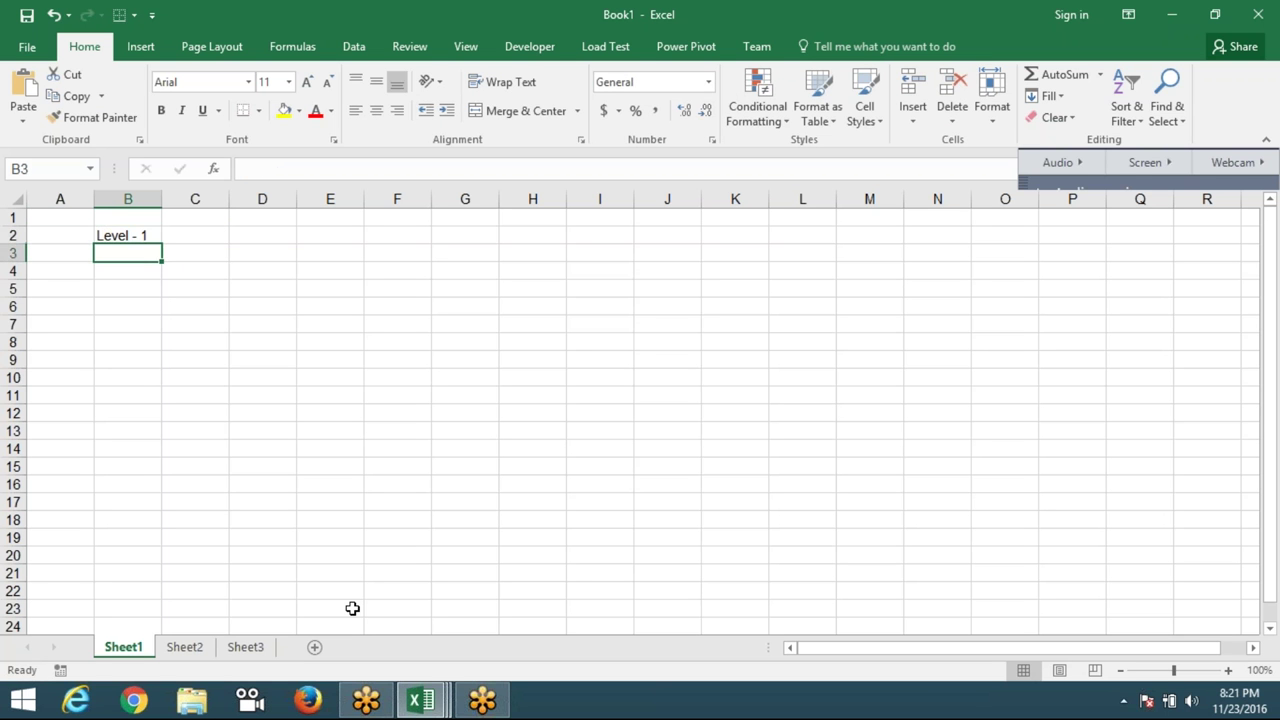
- Enter the title 'Advanced Excel with Formulas' next to it in C2
{"action": "key", "text": "Up"}
{"action": "key", "text": "Right"}
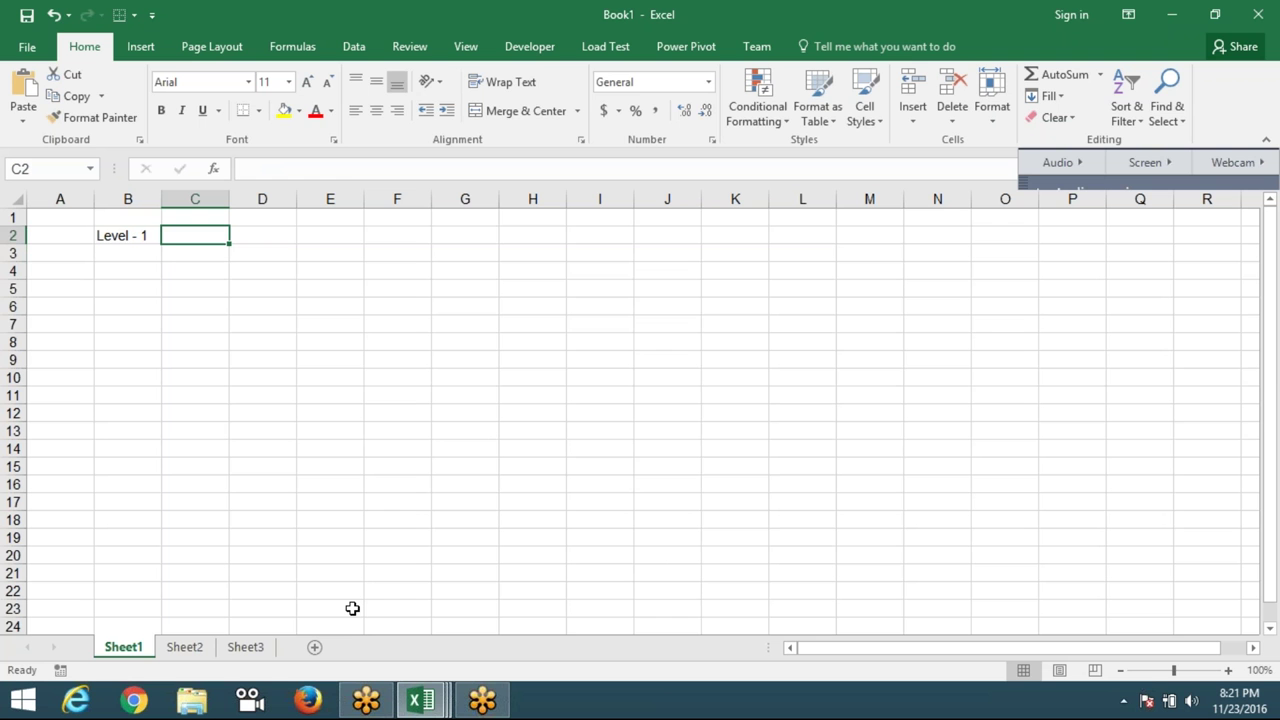
{"action": "type", "text": "Ad"}
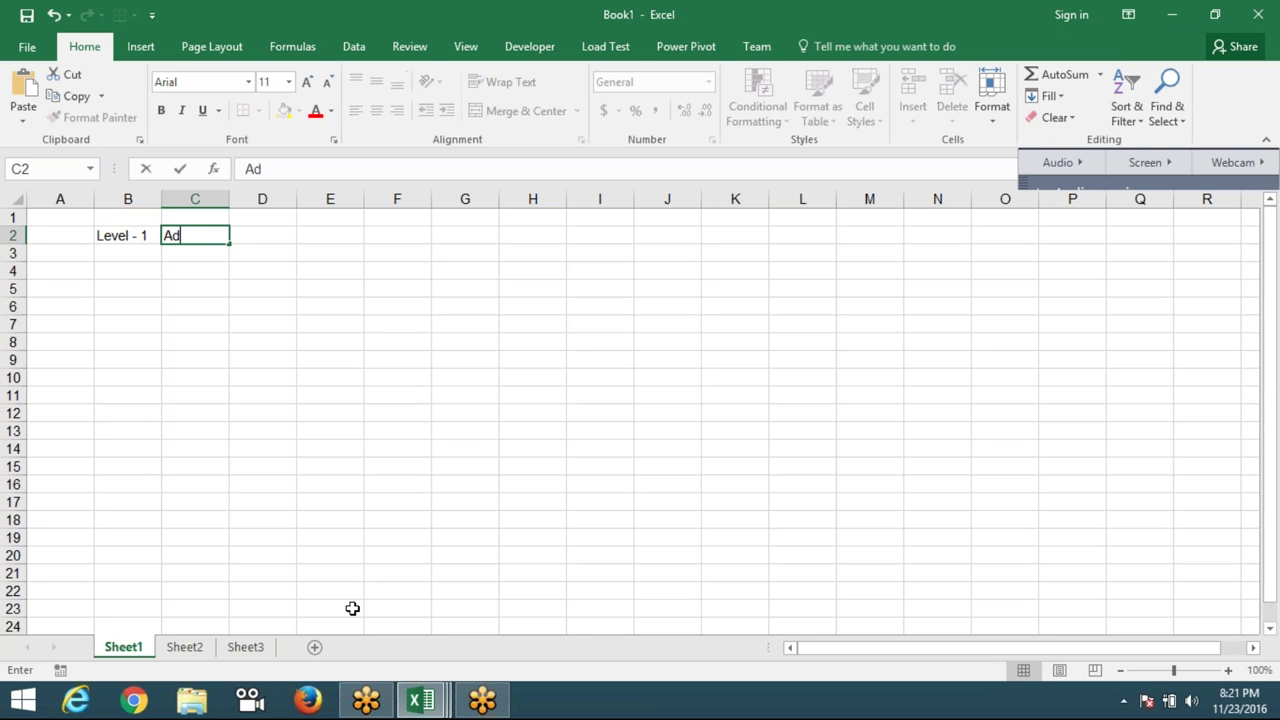
{"action": "type", "text": "vanced E"}
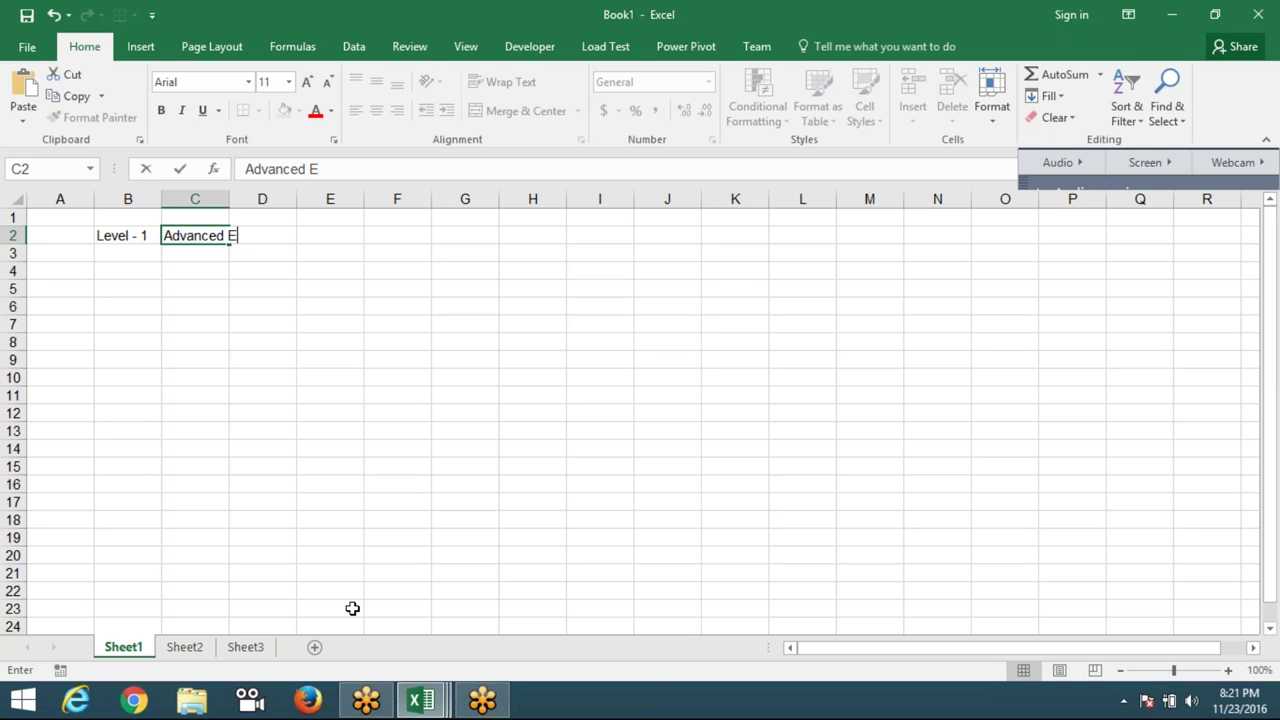
{"action": "type", "text": "xce"}
{"action": "type", "text": "l wit"}
{"action": "type", "text": "h For"}
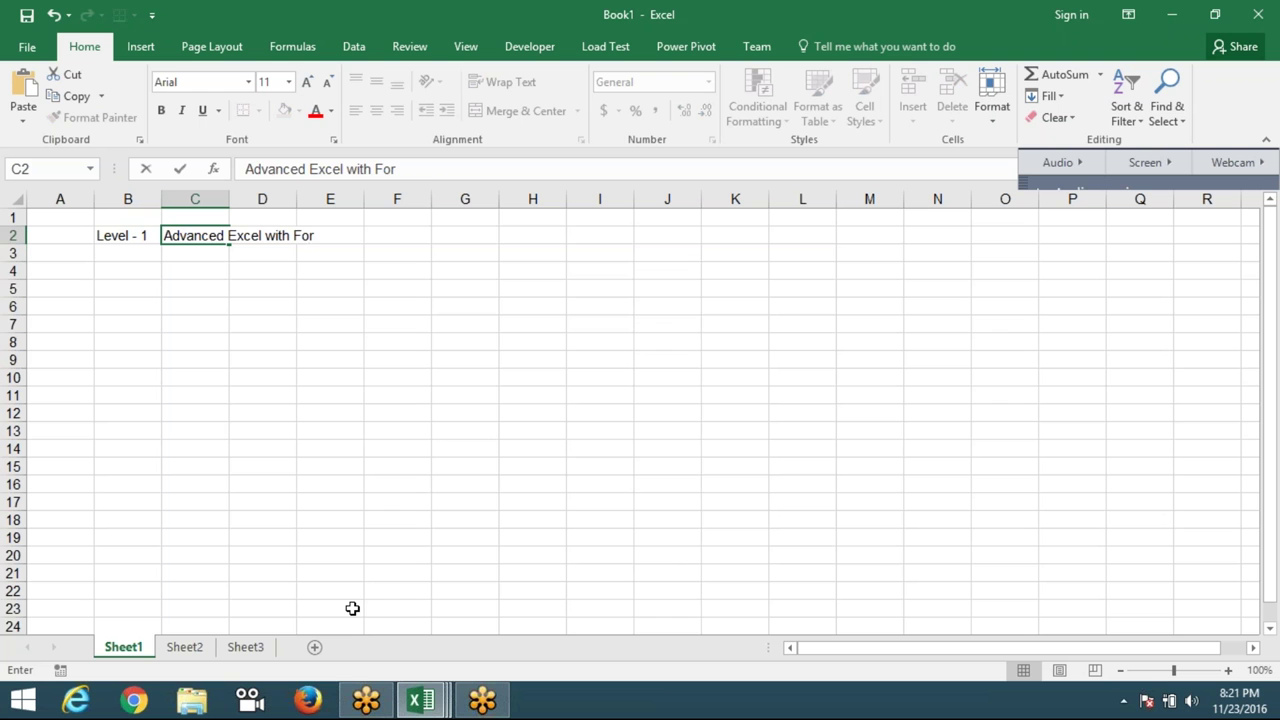
{"action": "type", "text": "maulas"}
{"action": "key", "text": "Return"}
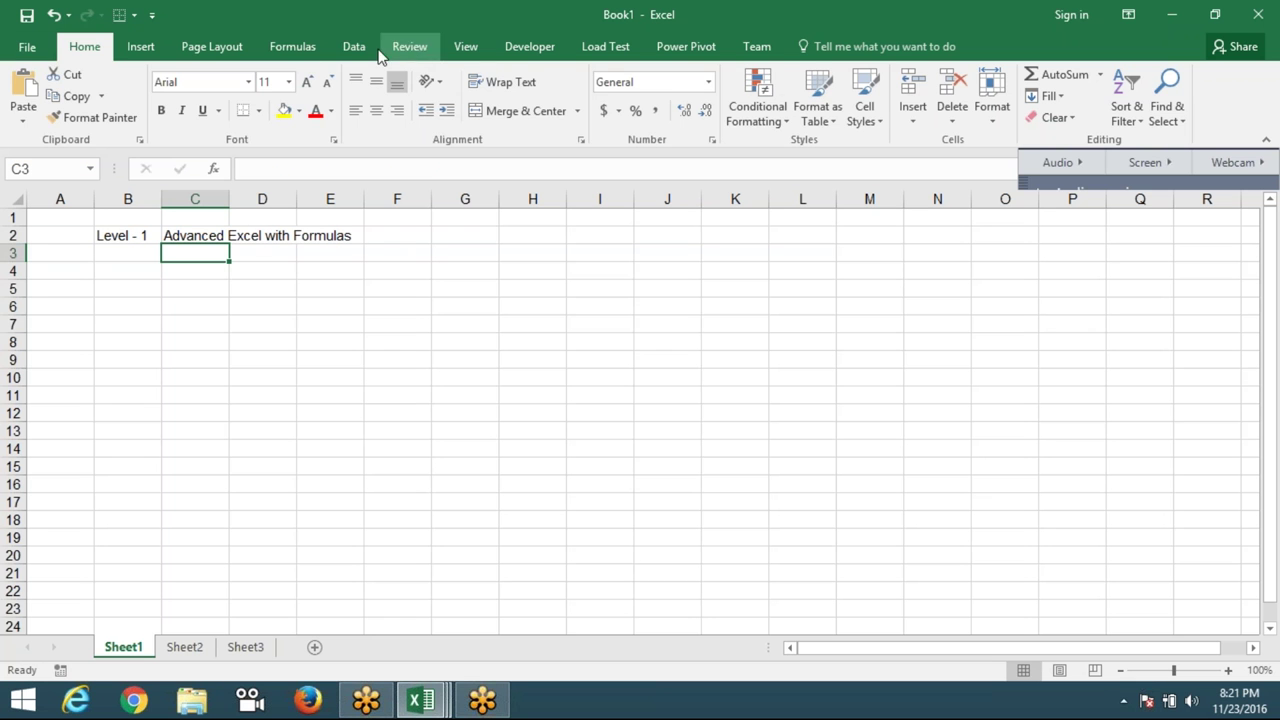
{"action": "left_click", "coordinate": [345, 48]}
{"action": "left_click", "coordinate": [303, 48]}
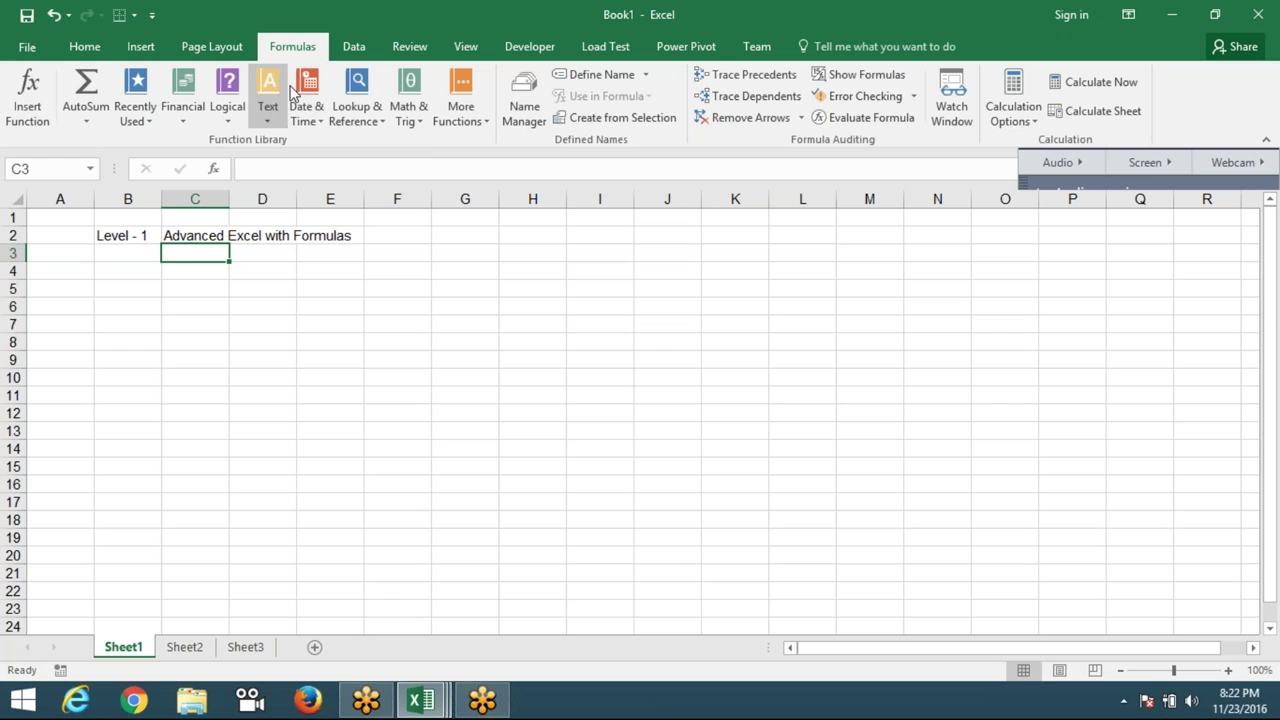
{"action": "left_click", "coordinate": [107, 48]}
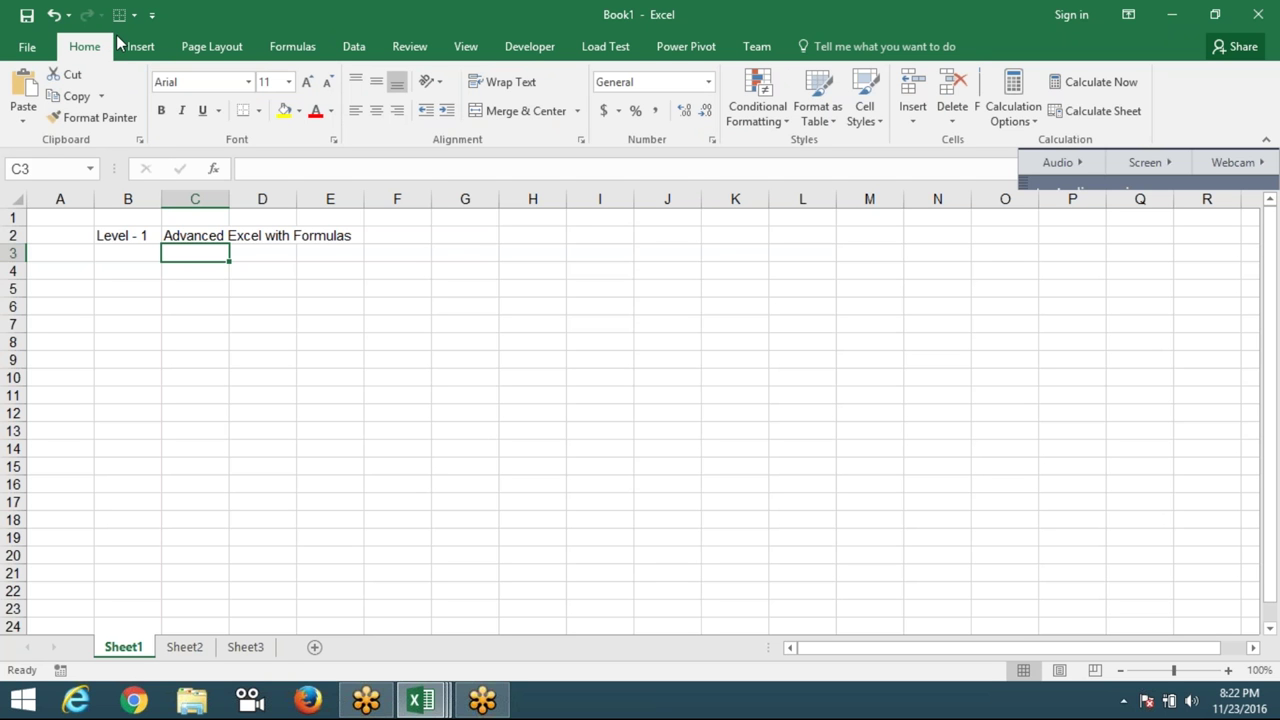
{"action": "left_click", "coordinate": [140, 46]}
{"action": "left_click", "coordinate": [205, 46]}
{"action": "left_click", "coordinate": [292, 46]}
- Show the Developer ribbon and enter 'Level - 2' in cell B5
{"action": "left_click", "coordinate": [354, 46]}
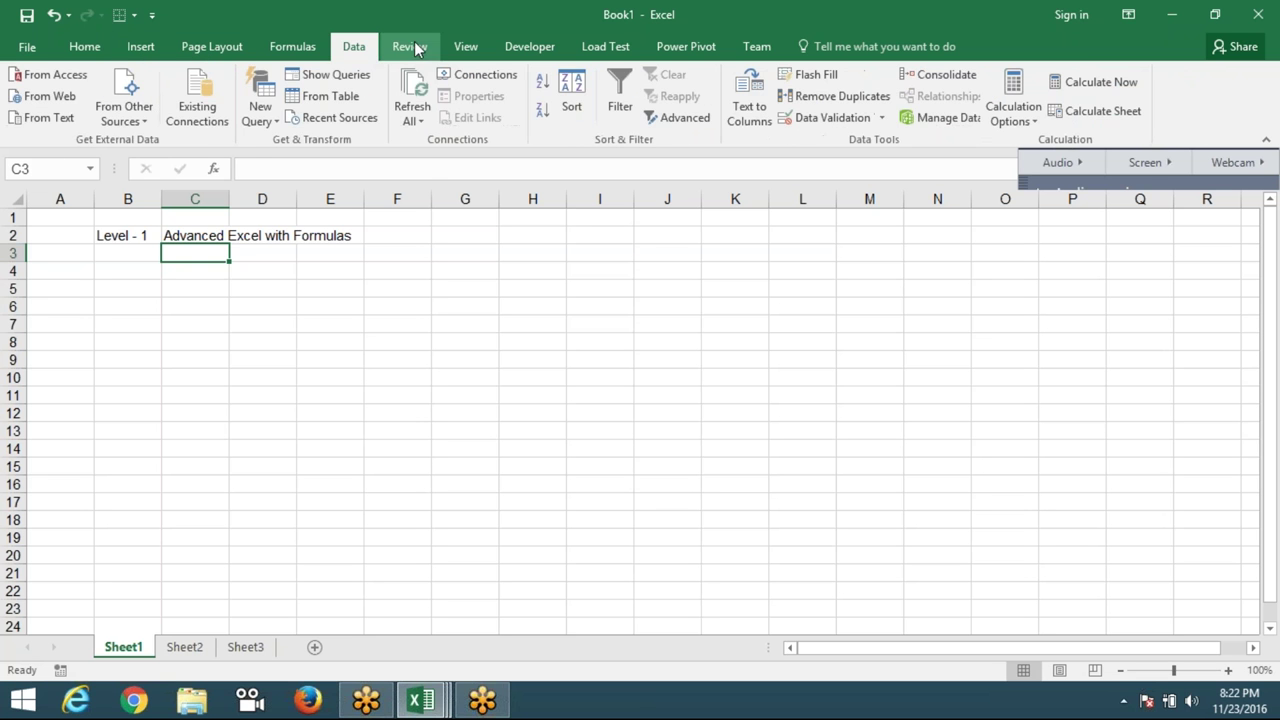
{"action": "left_click", "coordinate": [410, 46]}
{"action": "left_click", "coordinate": [465, 46]}
{"action": "left_click", "coordinate": [507, 48]}
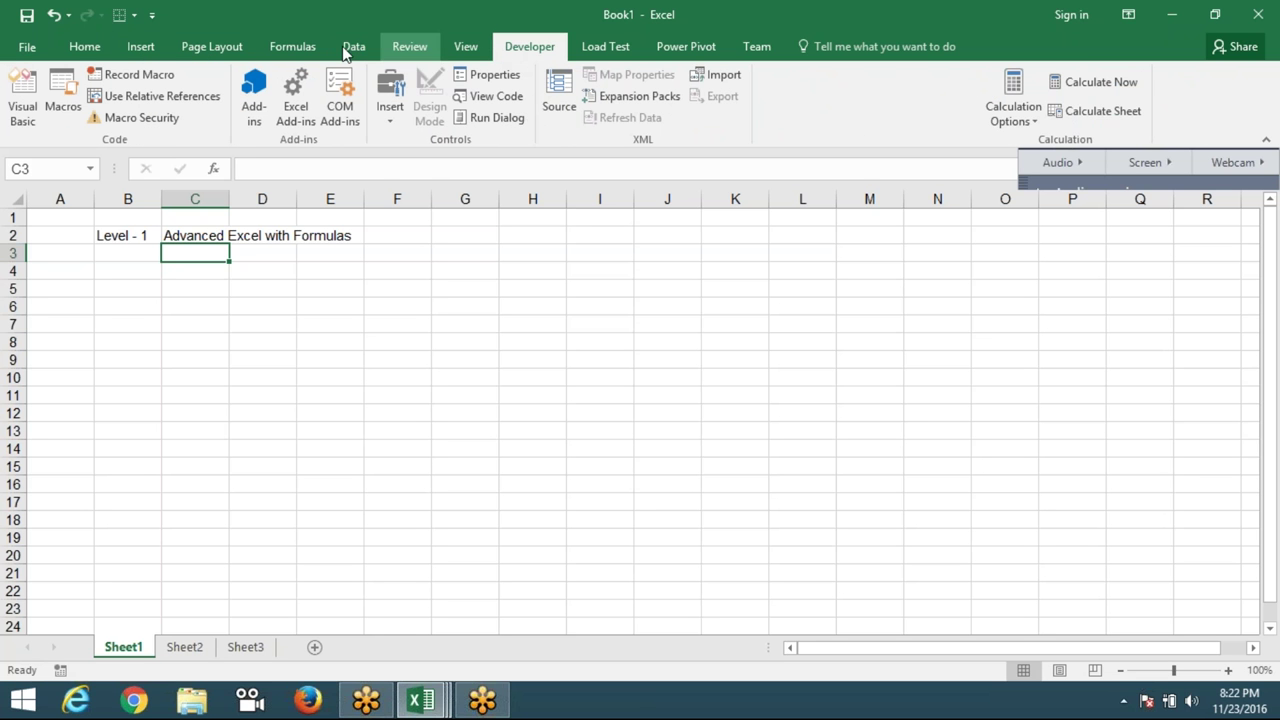
{"action": "left_click", "coordinate": [125, 286]}
{"action": "type", "text": "L"}
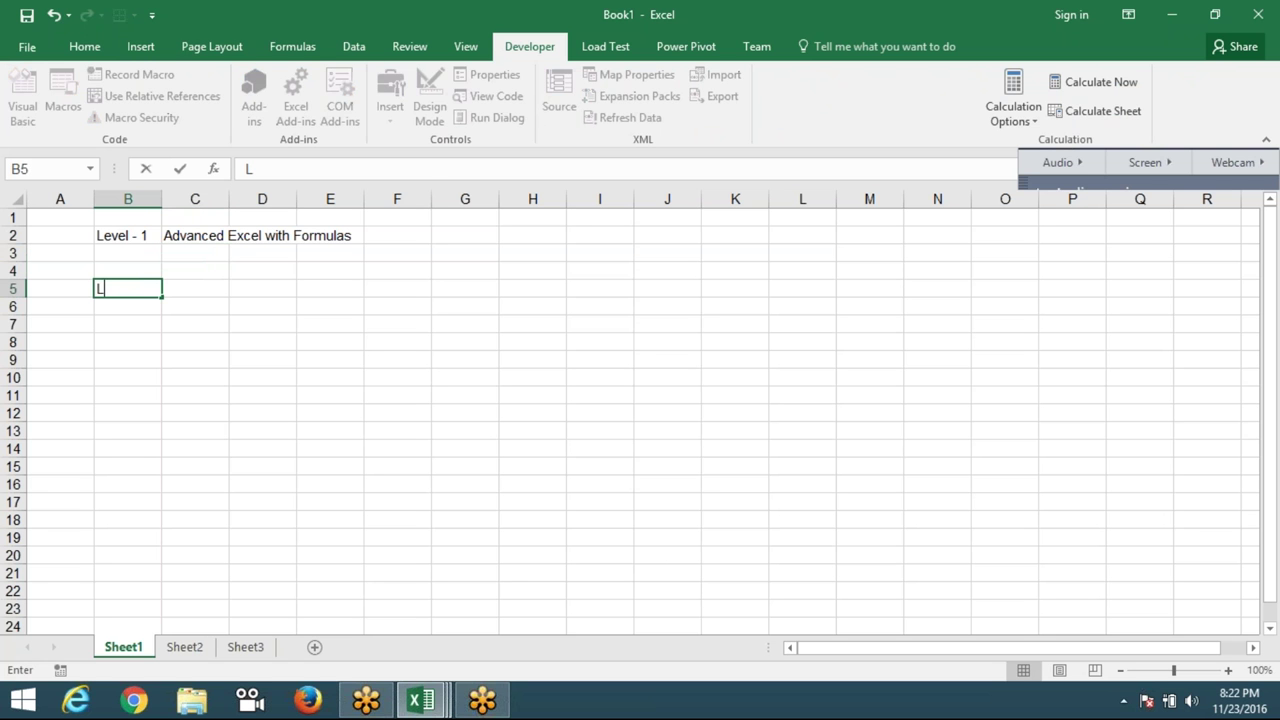
{"action": "type", "text": "evel - "}
{"action": "type", "text": "2"}
{"action": "key", "text": "Return"}
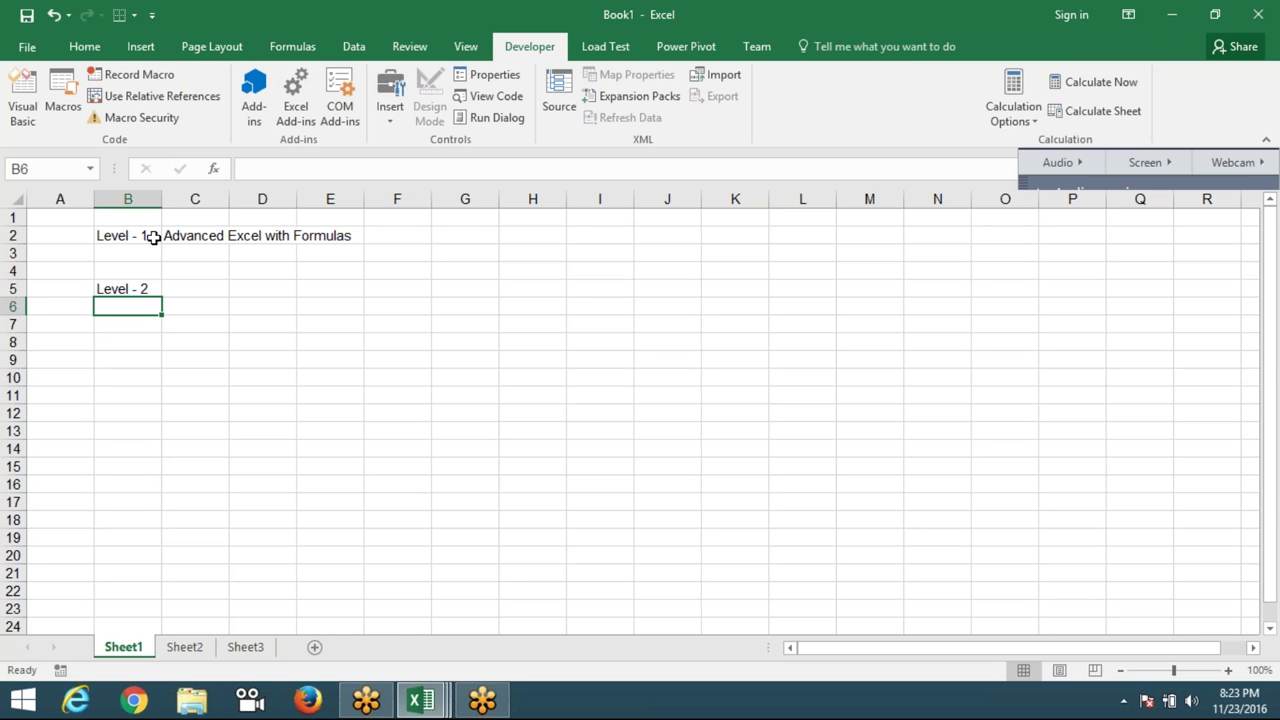
- Enter the title 'VBA Macros Programming' beside it in C5
{"action": "key", "text": "Up"}
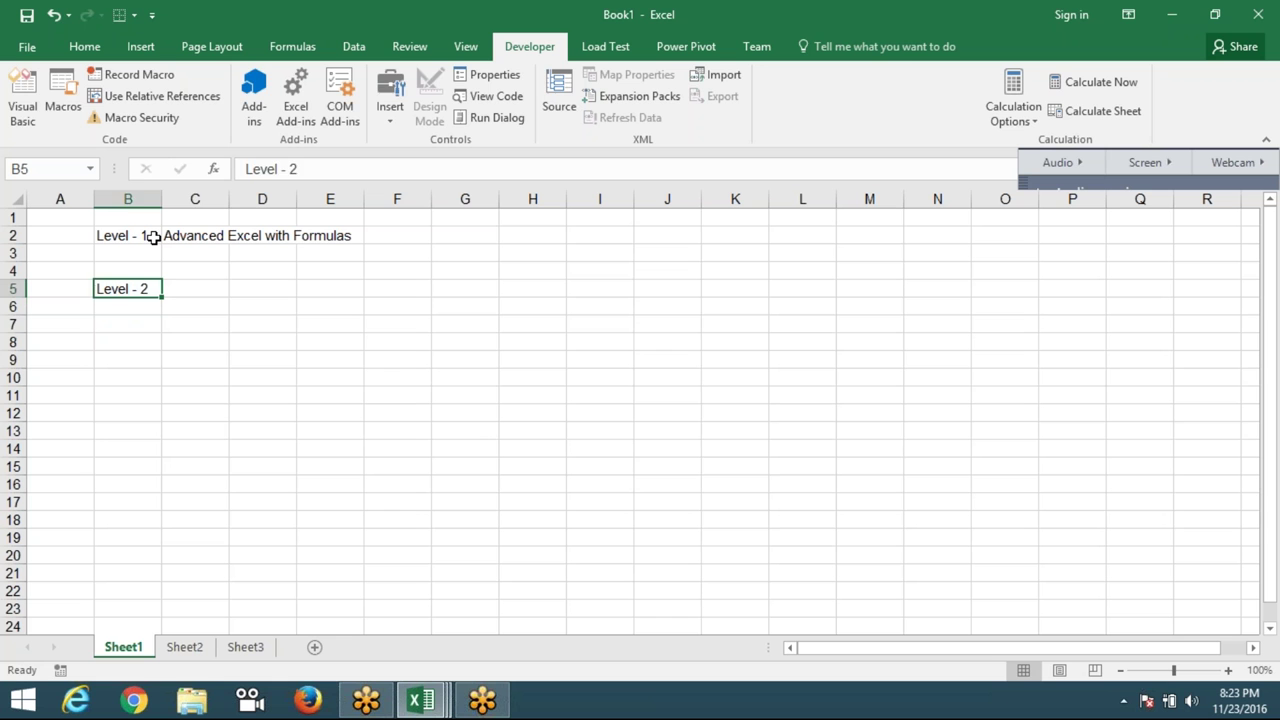
{"action": "key", "text": "Right"}
{"action": "type", "text": "VBA "}
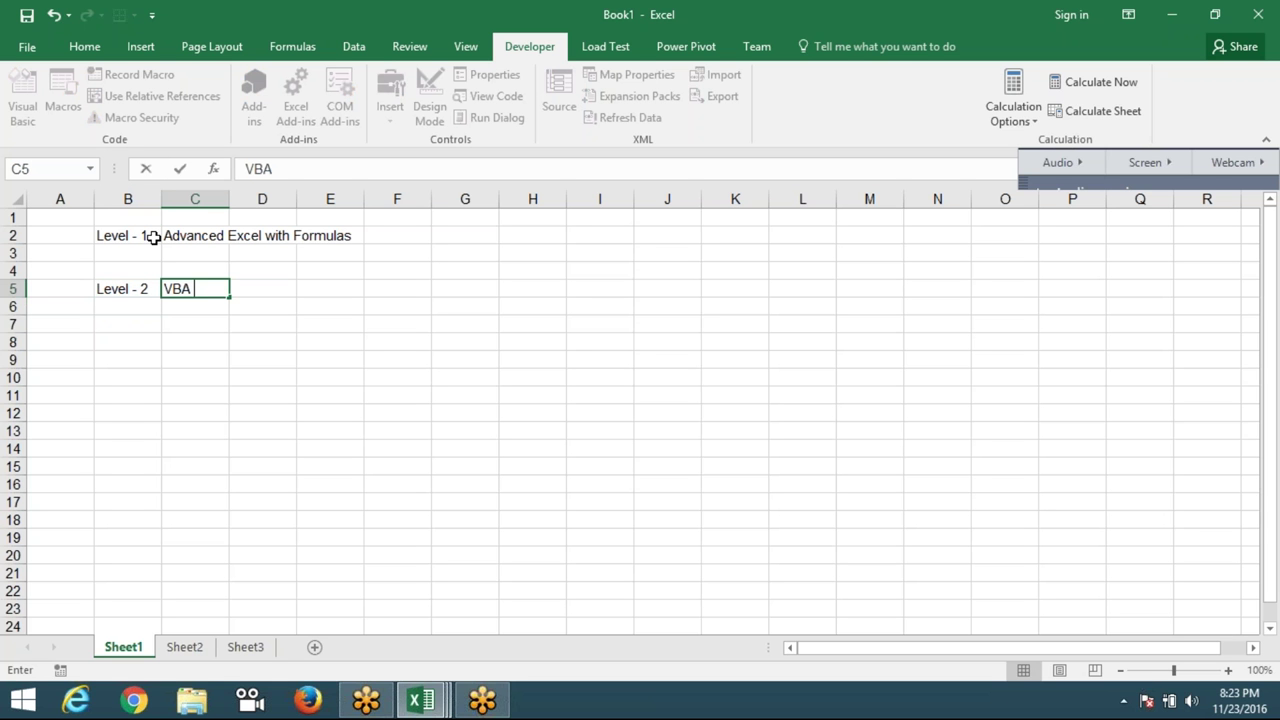
{"action": "type", "text": "Macros "}
{"action": "type", "text": "Programm"}
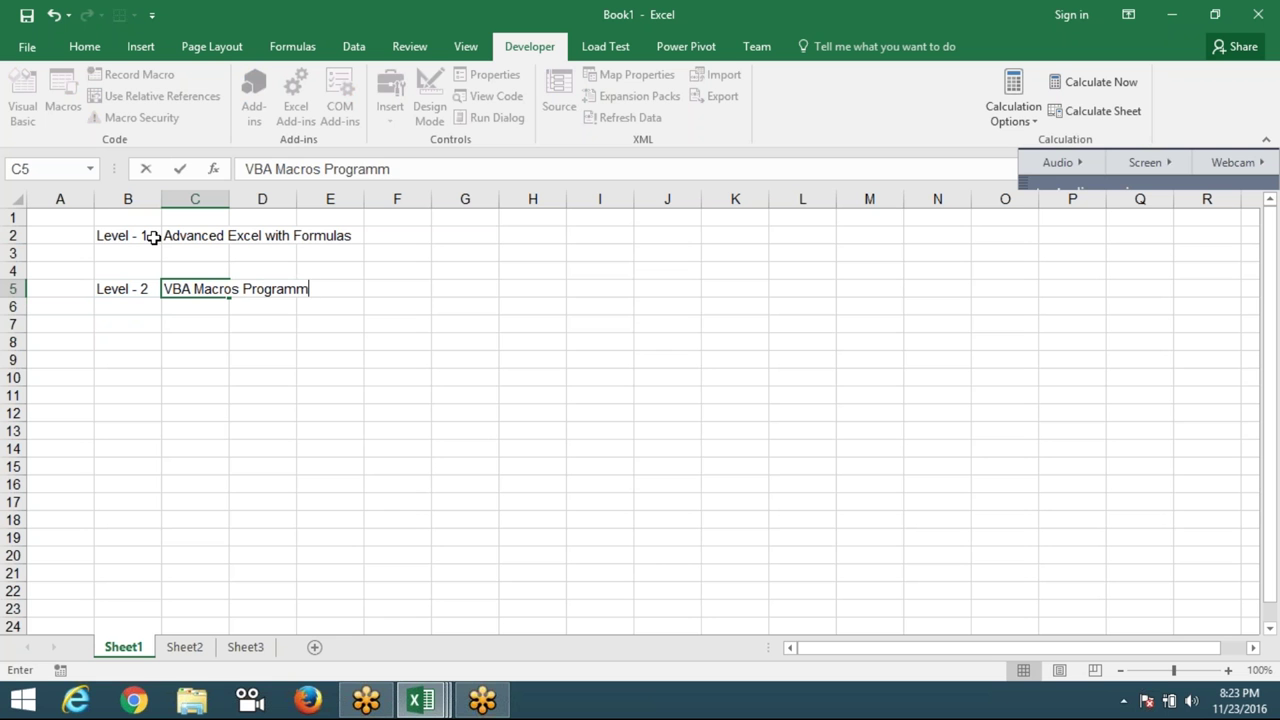
{"action": "type", "text": "ing"}
{"action": "key", "text": "Return"}
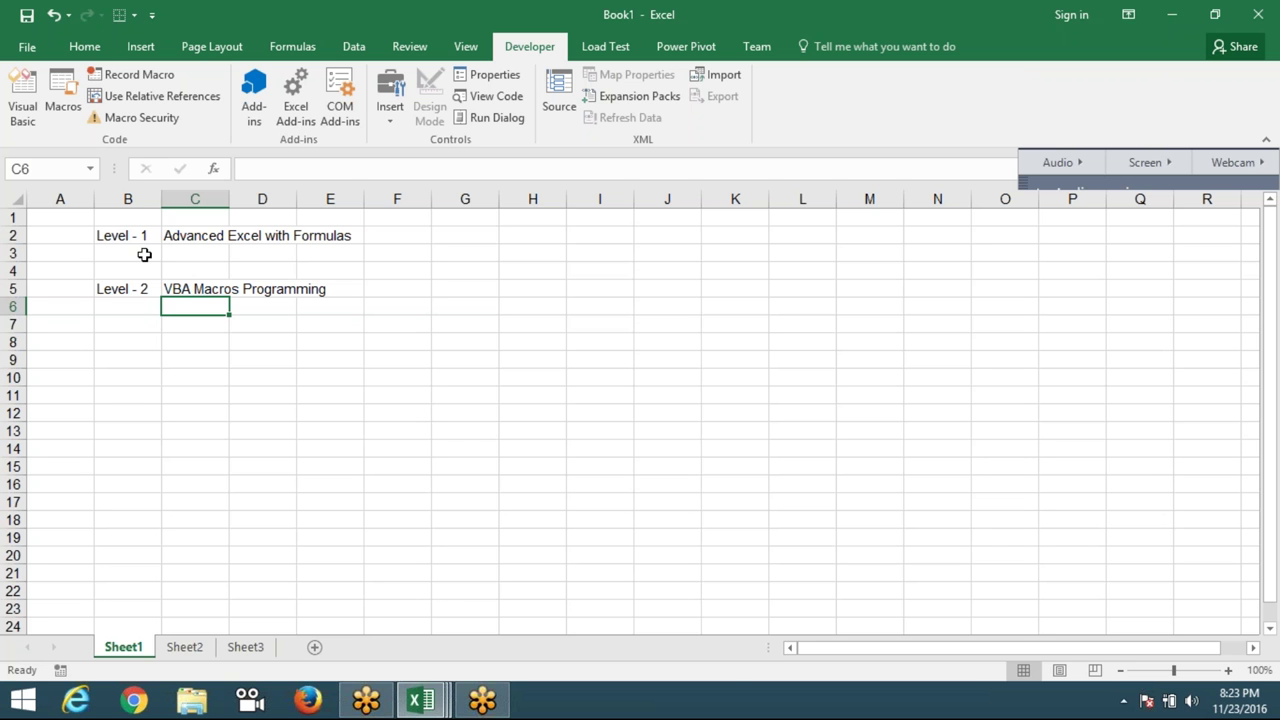
{"action": "mouse_move", "coordinate": [418, 705]}
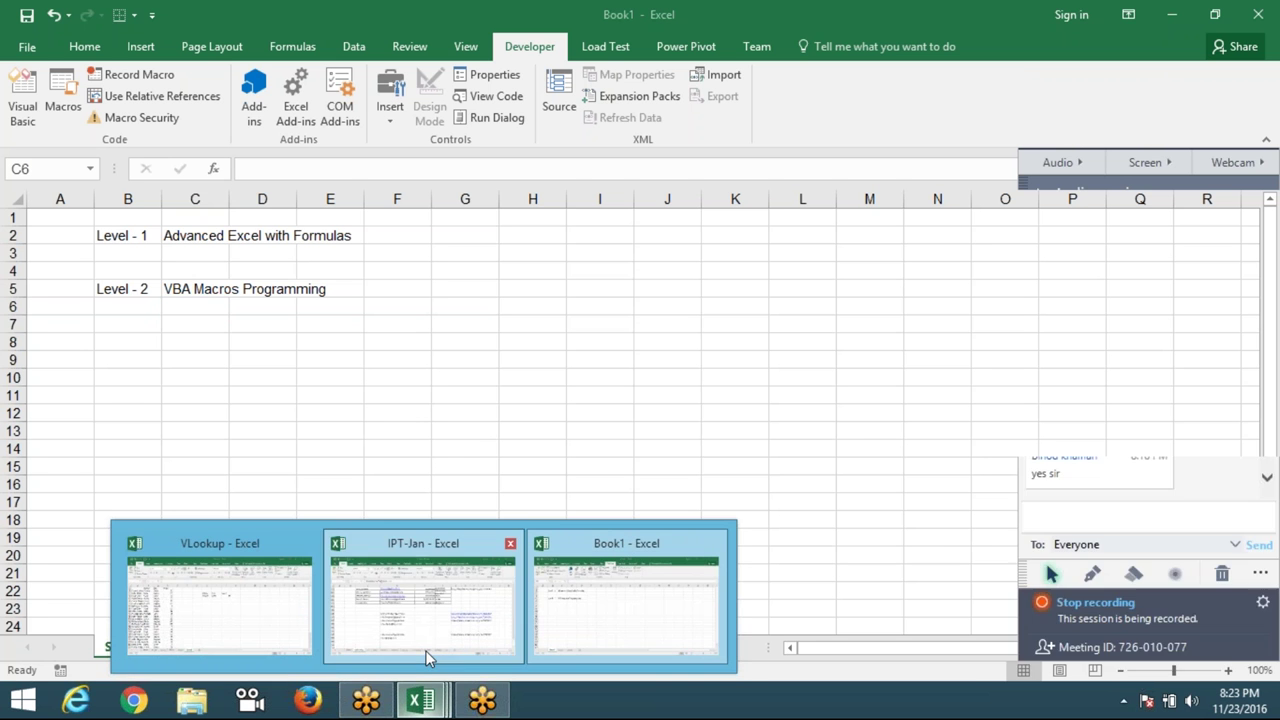
{"action": "left_click", "coordinate": [428, 655]}
{"action": "scroll", "coordinate": [375, 623], "scroll_direction": "down", "scroll_amount": 3}
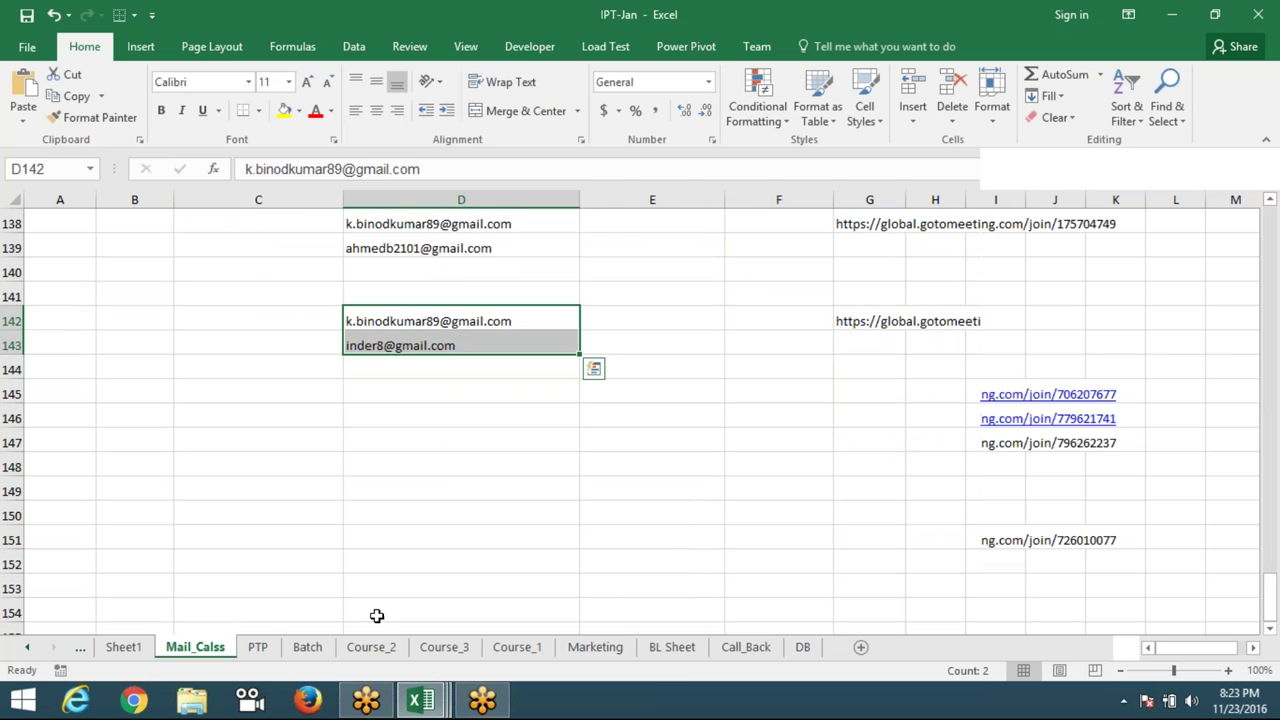
{"action": "scroll", "coordinate": [376, 615], "scroll_direction": "up", "scroll_amount": 4}
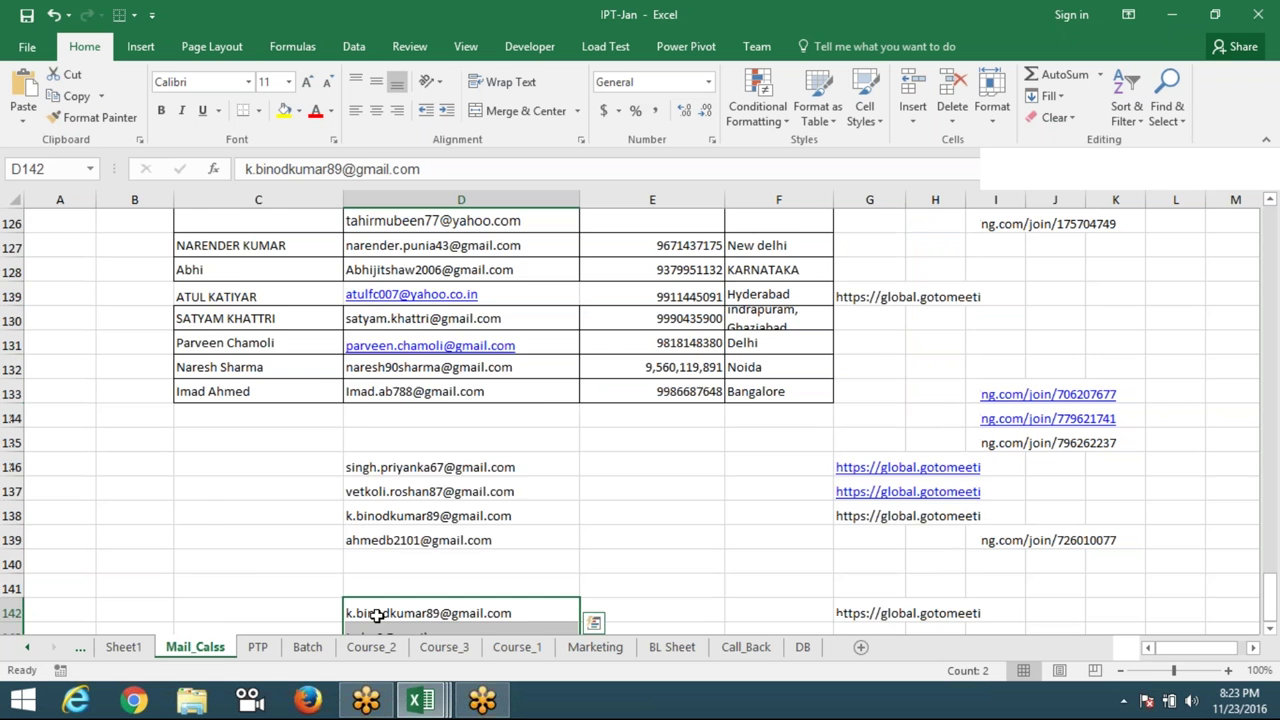
{"action": "scroll", "coordinate": [373, 612], "scroll_direction": "up", "scroll_amount": 10}
{"action": "scroll", "coordinate": [373, 612], "scroll_direction": "up", "scroll_amount": 6}
{"action": "scroll", "coordinate": [372, 622], "scroll_direction": "up", "scroll_amount": 1}
{"action": "scroll", "coordinate": [373, 622], "scroll_direction": "down", "scroll_amount": 9}
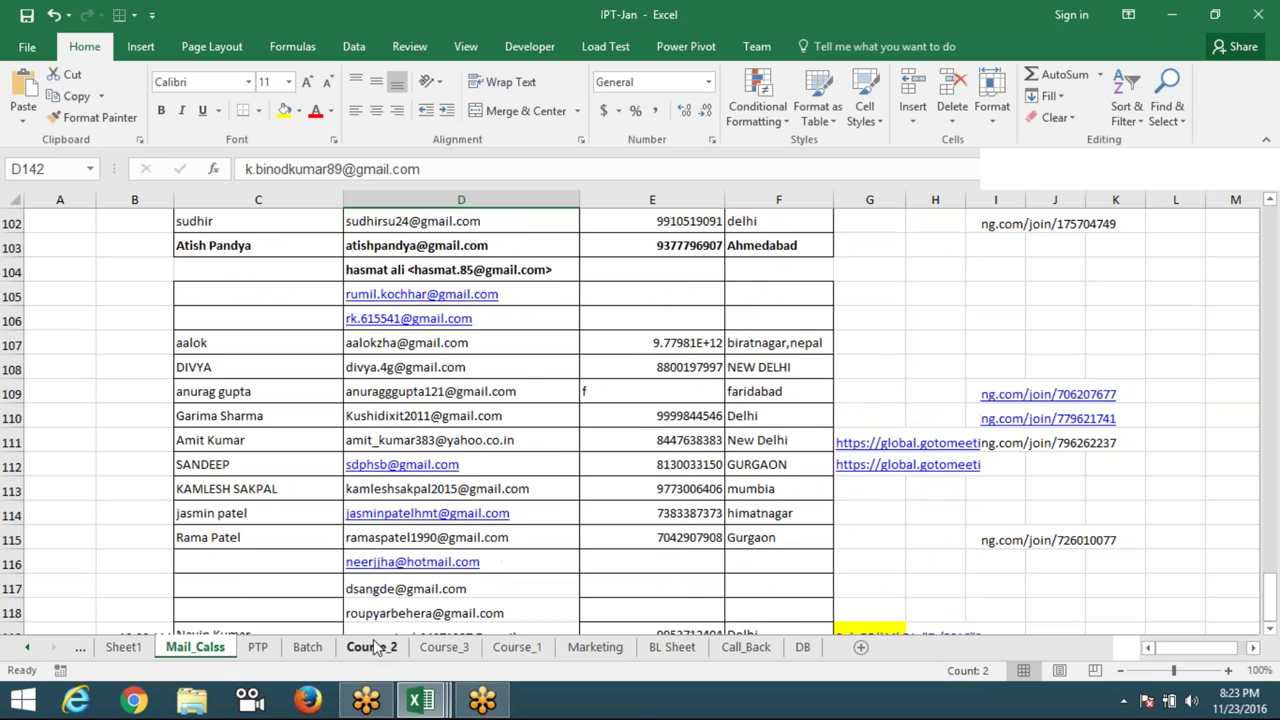
{"action": "scroll", "coordinate": [373, 622], "scroll_direction": "down", "scroll_amount": 5}
{"action": "scroll", "coordinate": [373, 622], "scroll_direction": "down", "scroll_amount": 4}
{"action": "scroll", "coordinate": [373, 622], "scroll_direction": "down", "scroll_amount": 4}
{"action": "scroll", "coordinate": [373, 647], "scroll_direction": "down", "scroll_amount": 2}
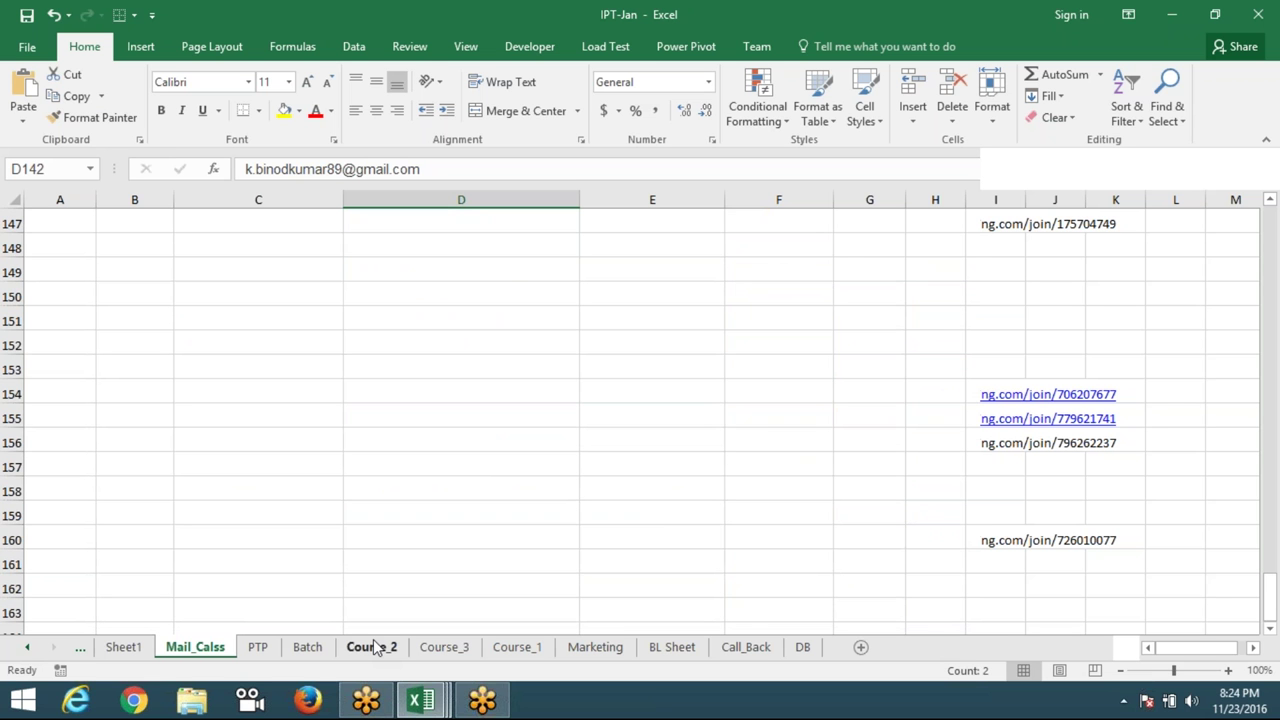
{"action": "scroll", "coordinate": [471, 549], "scroll_direction": "up", "scroll_amount": 4}
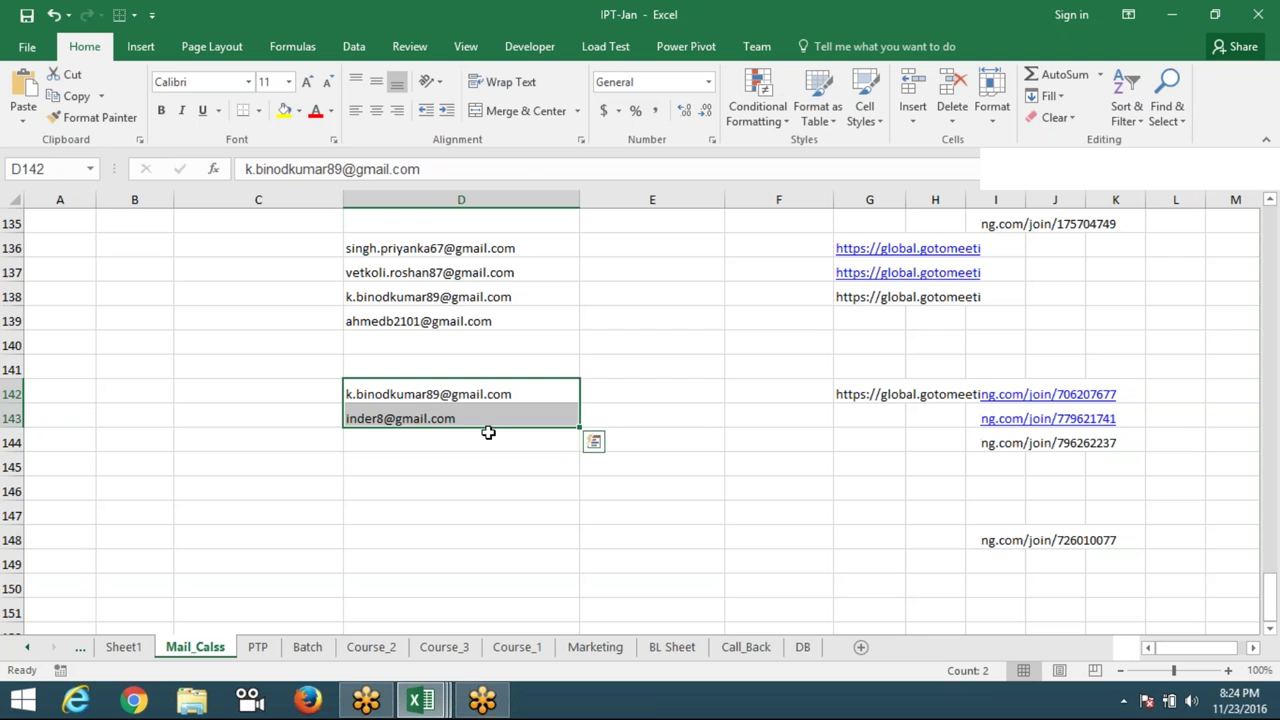
{"action": "left_click", "coordinate": [843, 396]}
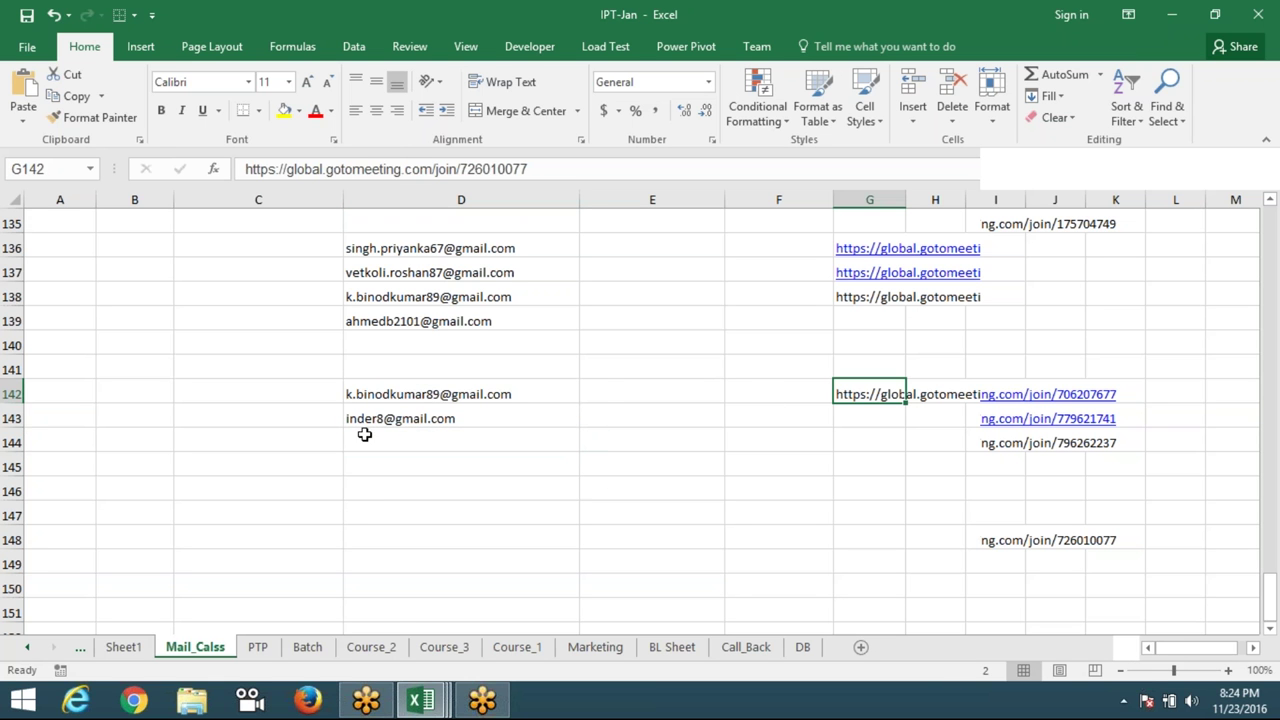
{"action": "left_click_drag", "start_coordinate": [371, 392], "coordinate": [366, 437]}
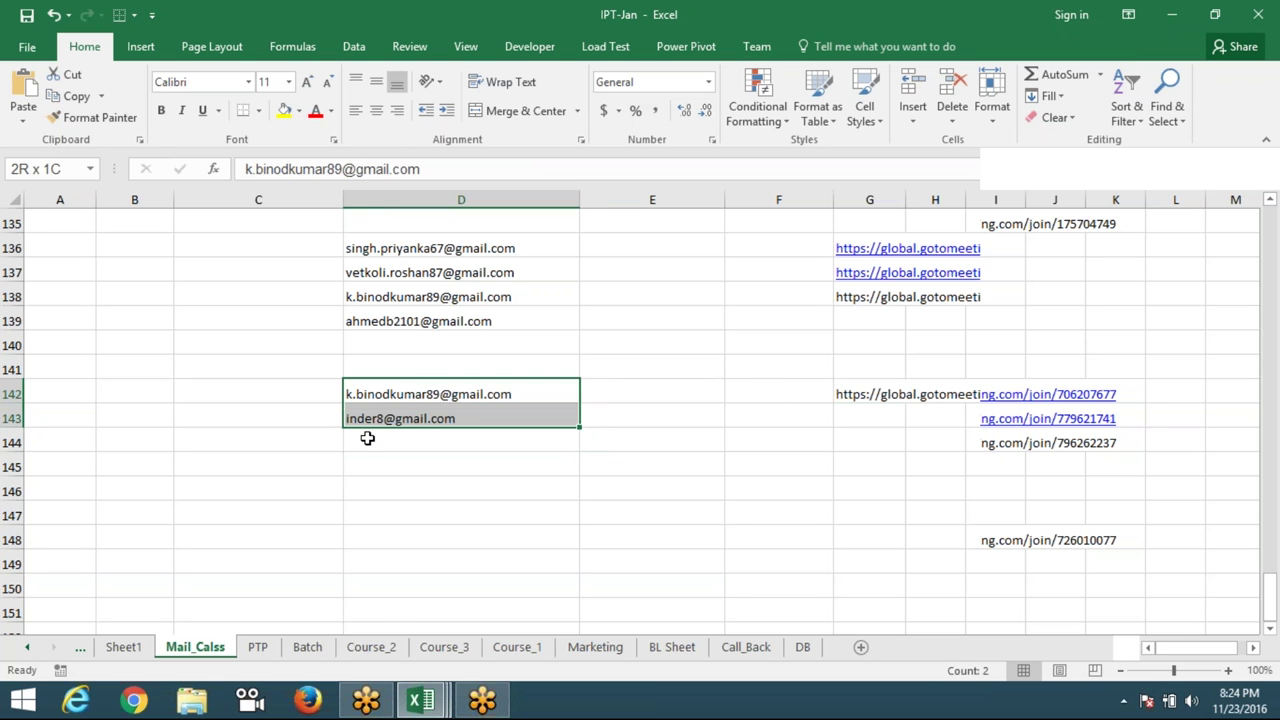
- Run the 'mail' macro from the Developer tab's Macros dialog
{"action": "left_click", "coordinate": [543, 51]}
{"action": "left_click", "coordinate": [62, 100]}
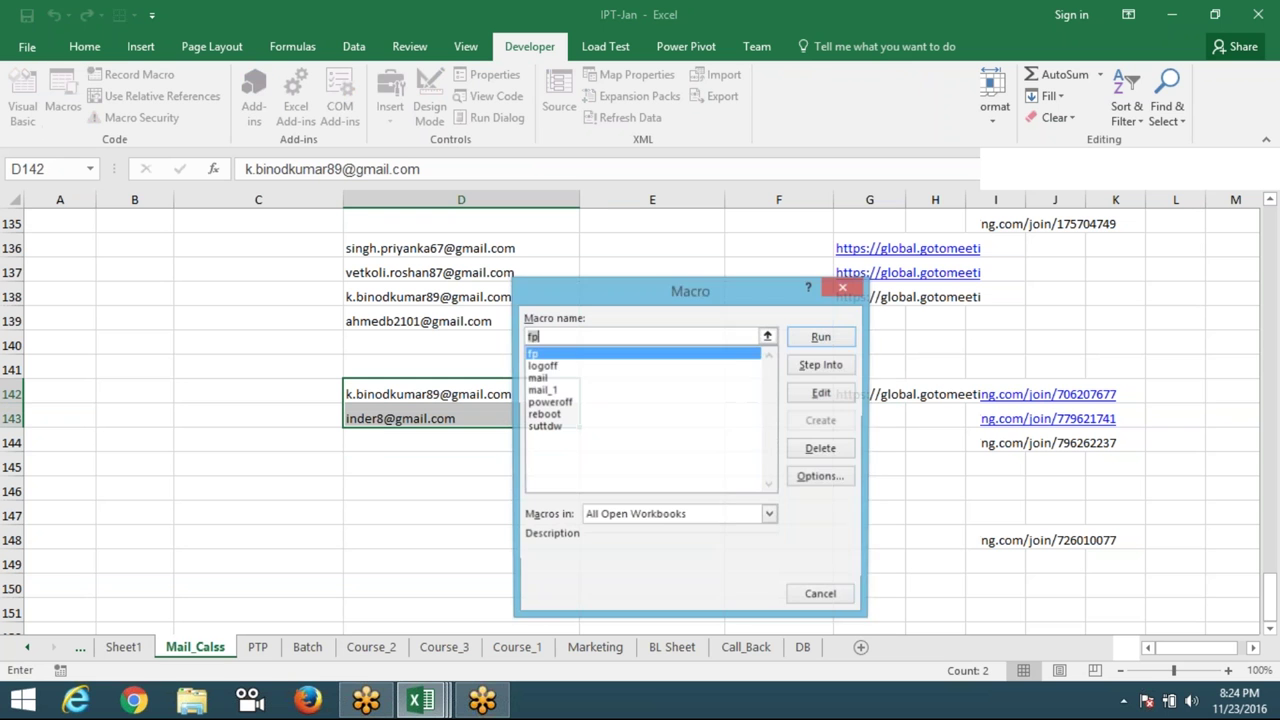
{"action": "left_click", "coordinate": [549, 380]}
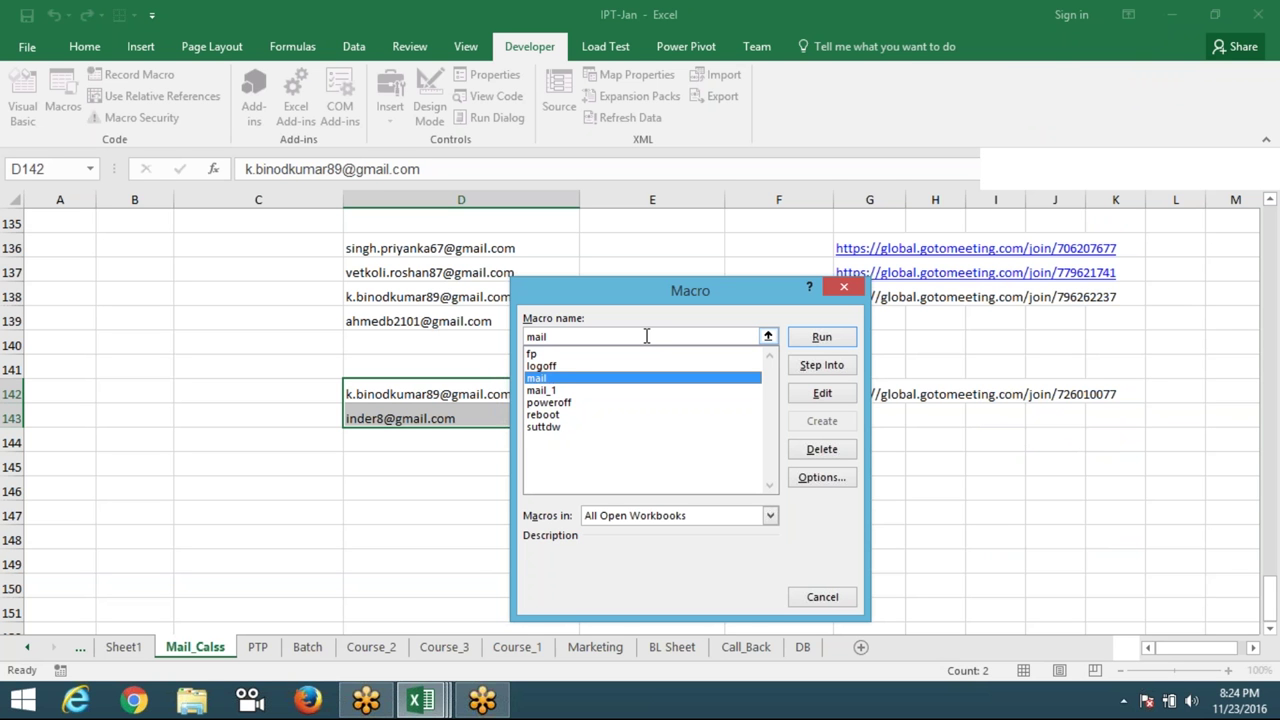
{"action": "key", "text": "Return"}
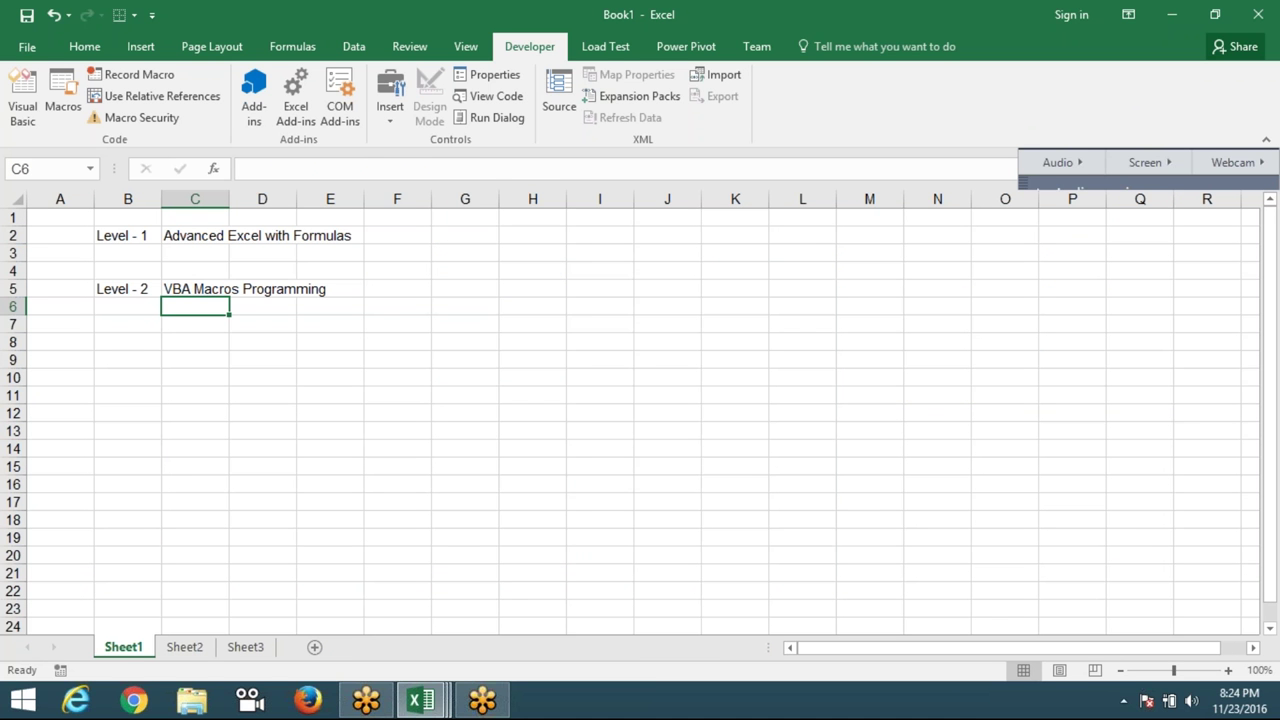
- Clear the stray character in C6, then enter 'Level - 2' in B7 and 'Other' in C7
{"action": "type", "text": "5"}
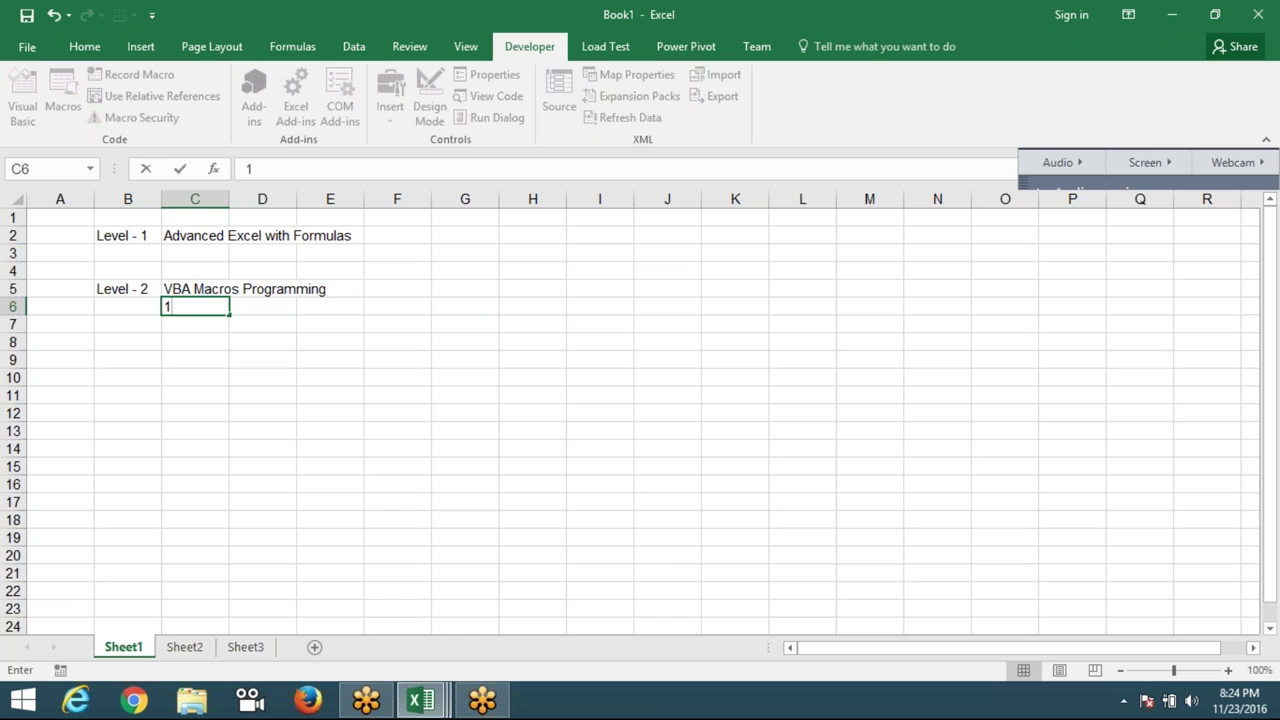
{"action": "key", "text": "BackSpace"}
{"action": "key", "text": "Return"}
{"action": "key", "text": "Left"}
{"action": "type", "text": "Lev"}
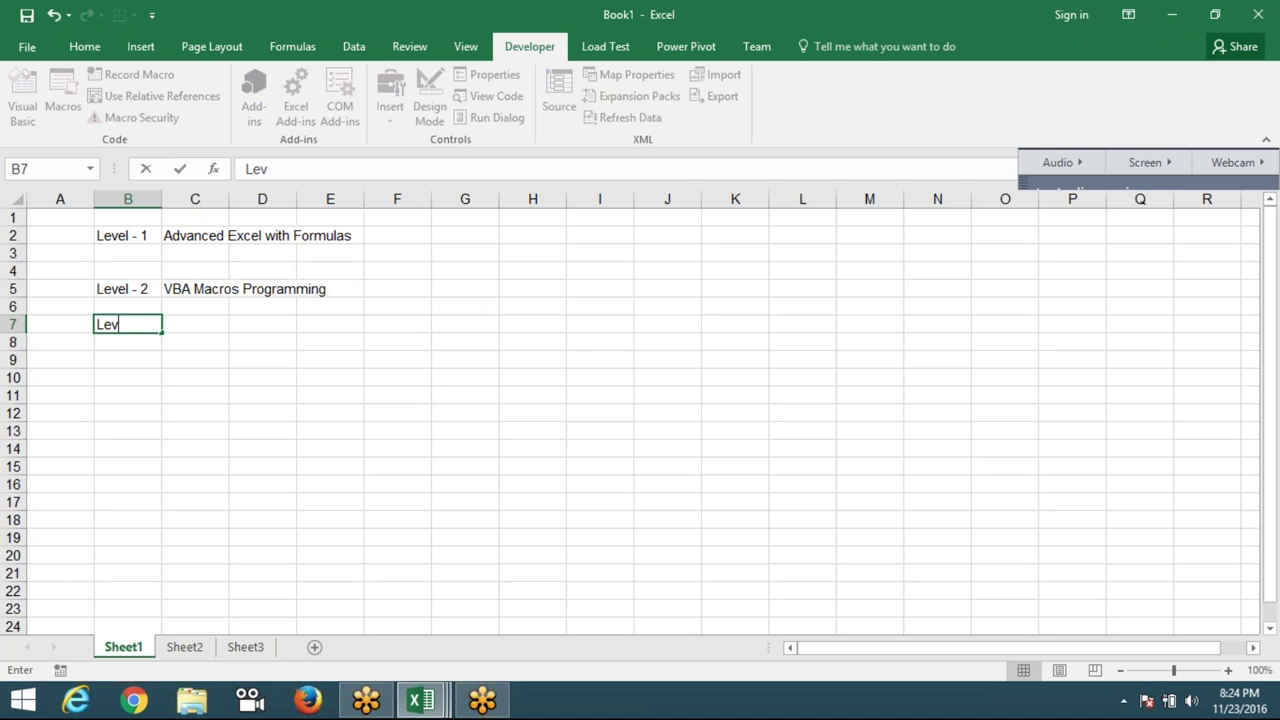
{"action": "type", "text": "el - "}
{"action": "type", "text": "2"}
{"action": "key", "text": "Tab"}
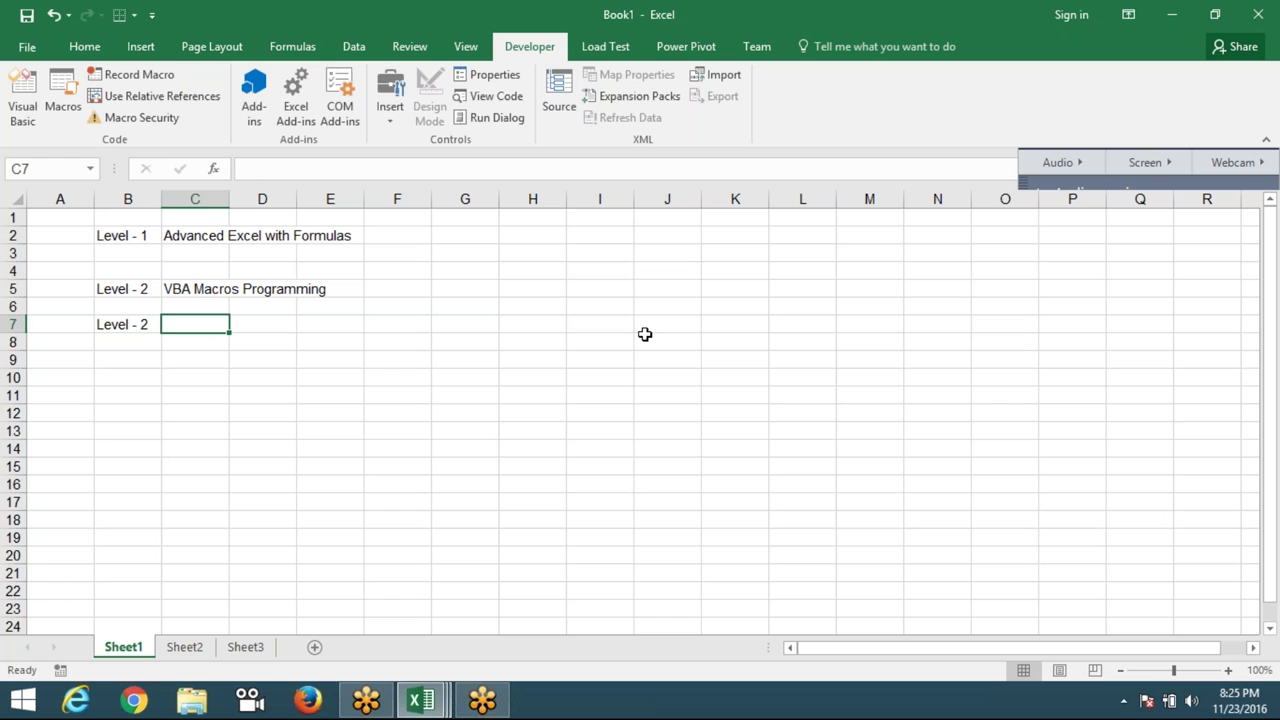
{"action": "type", "text": "Oth"}
{"action": "key", "text": "BackSpace"}
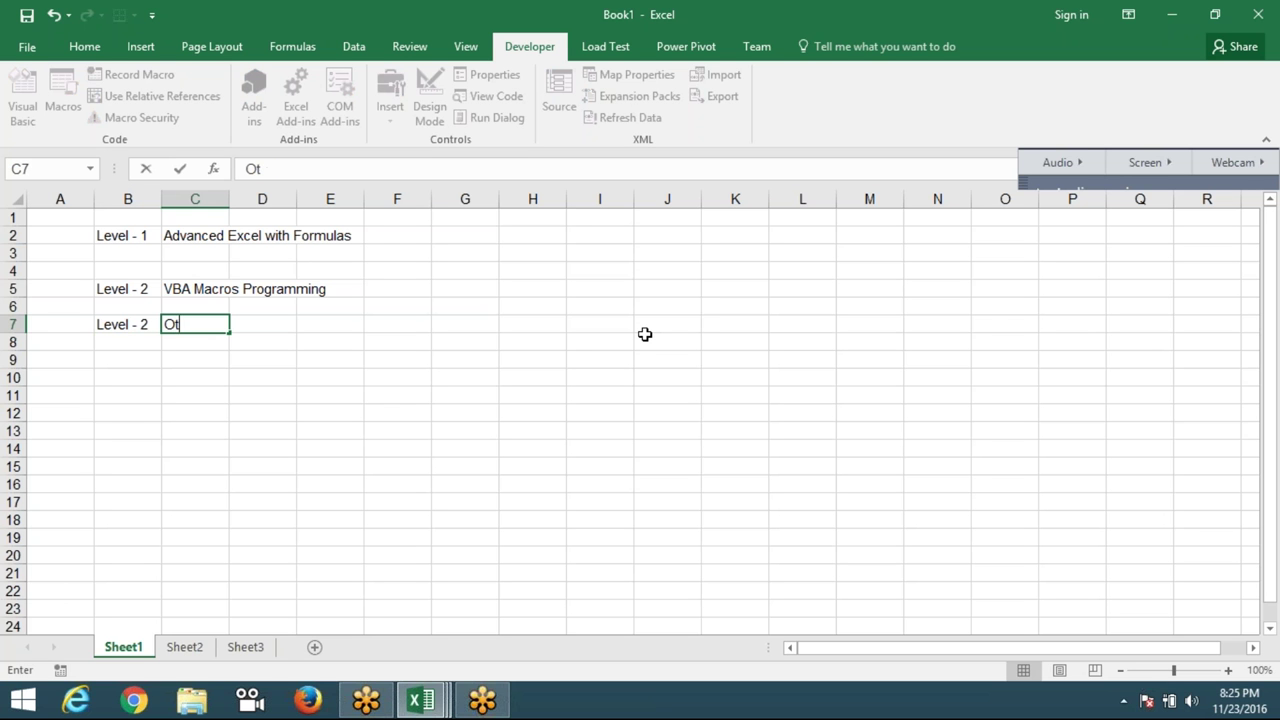
{"action": "type", "text": "her"}
{"action": "key", "text": "Return"}
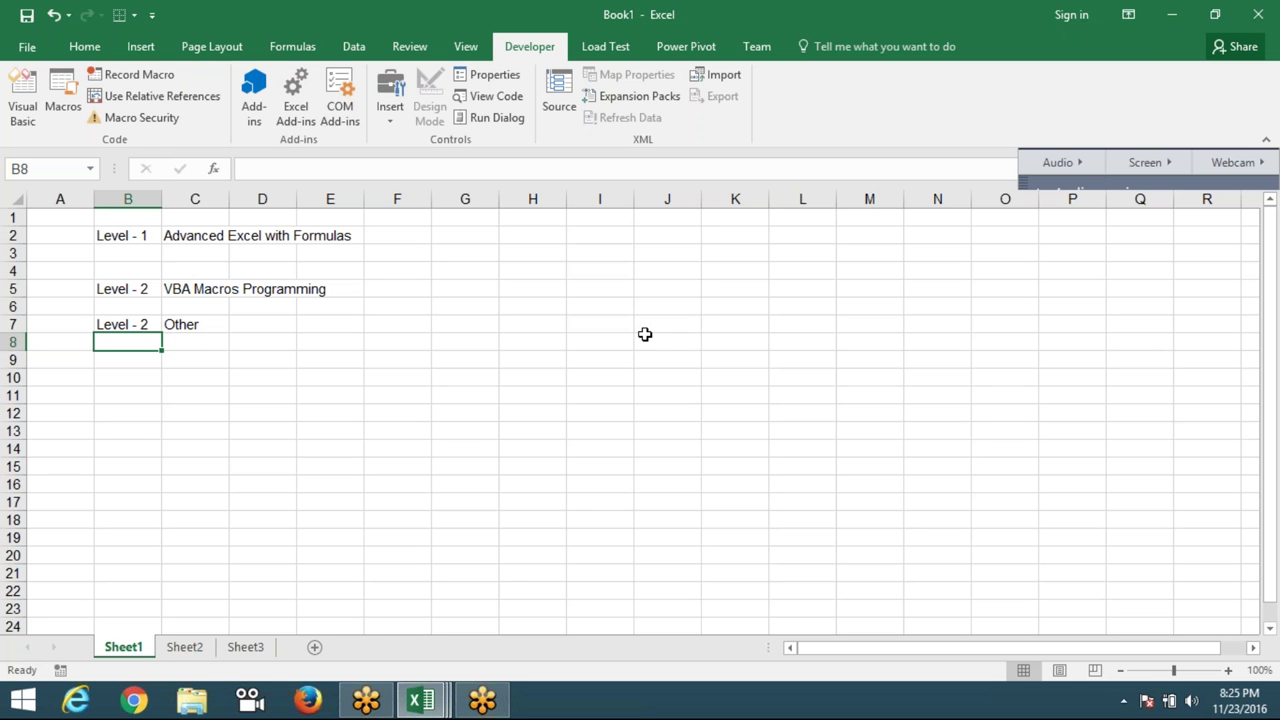
- List 'Access' in D8, 'SQL' in D9 and 'VBA' in E8 under Other
{"action": "key", "text": "Right"}
{"action": "key", "text": "Right"}
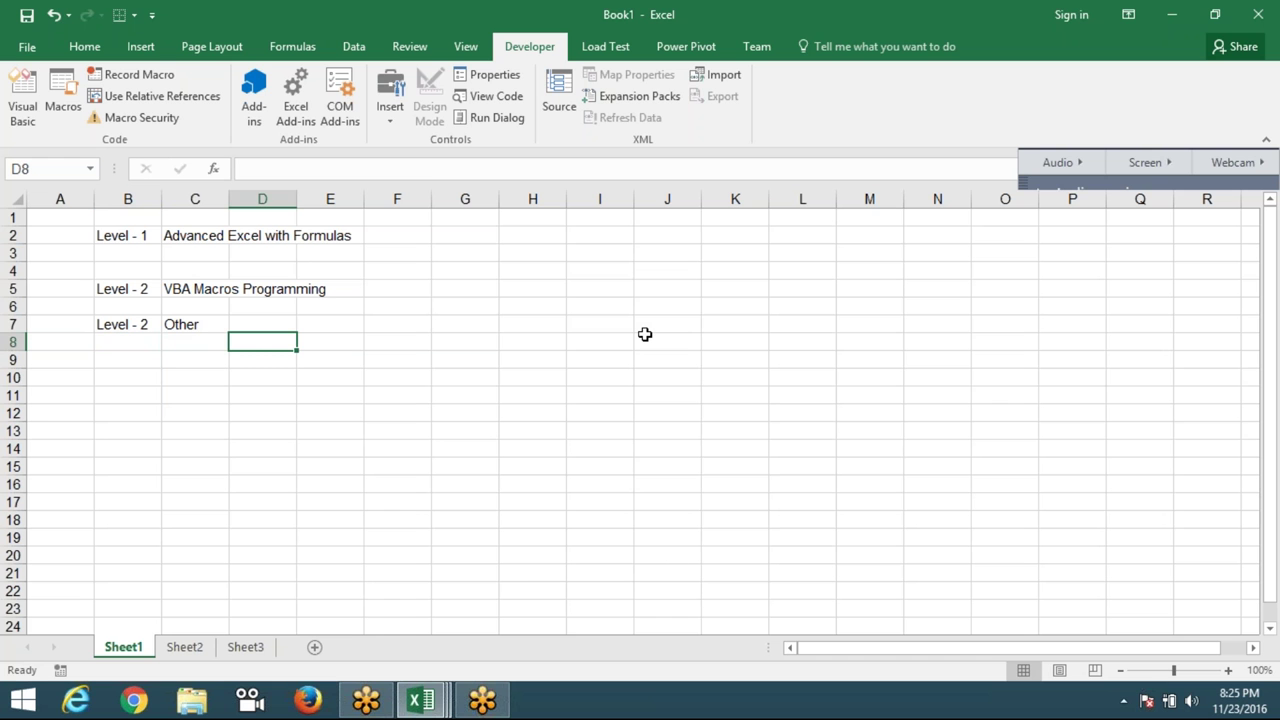
{"action": "type", "text": "Ac"}
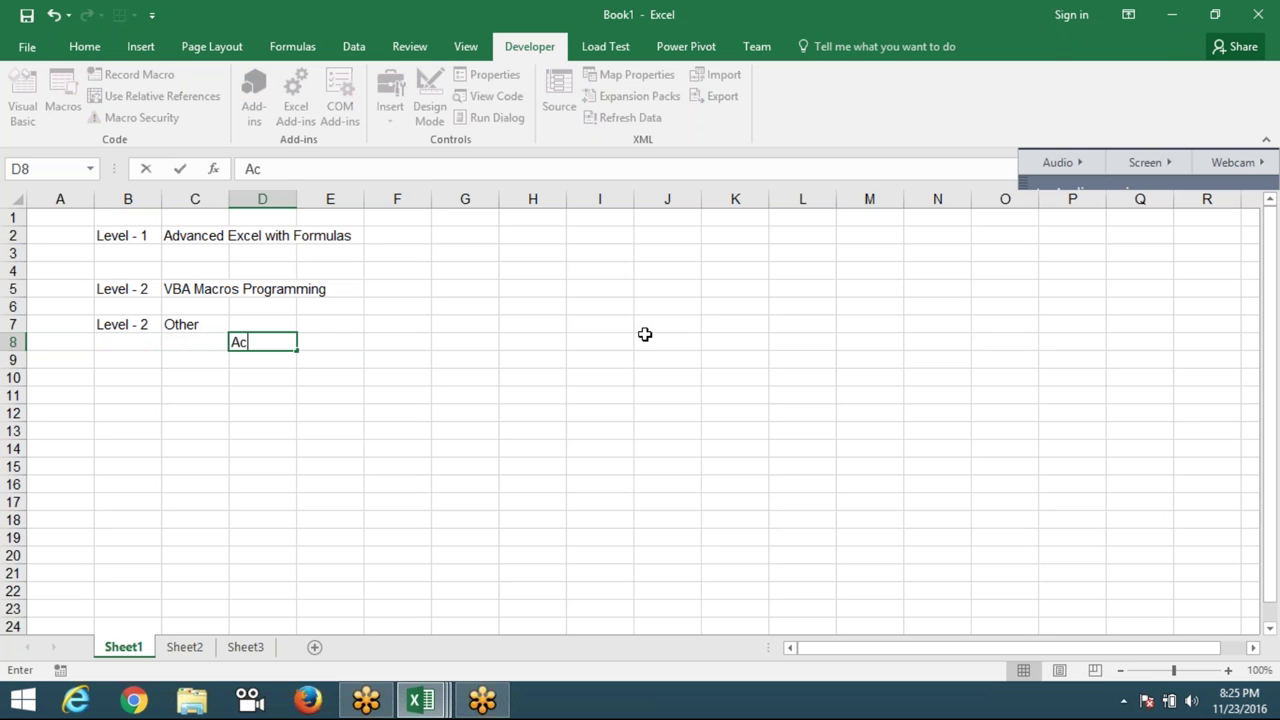
{"action": "type", "text": "cess"}
{"action": "key", "text": "Return"}
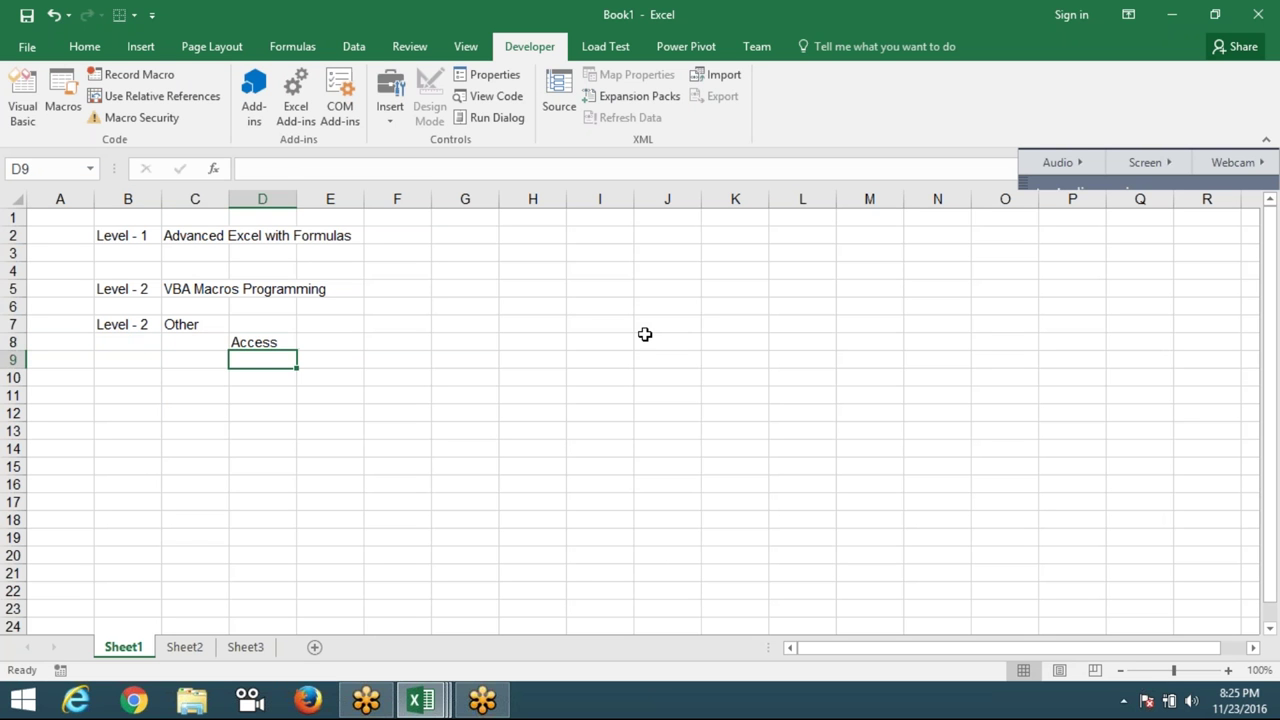
{"action": "type", "text": "SQL"}
{"action": "key", "text": "Up"}
{"action": "key", "text": "Up"}
{"action": "key", "text": "Right"}
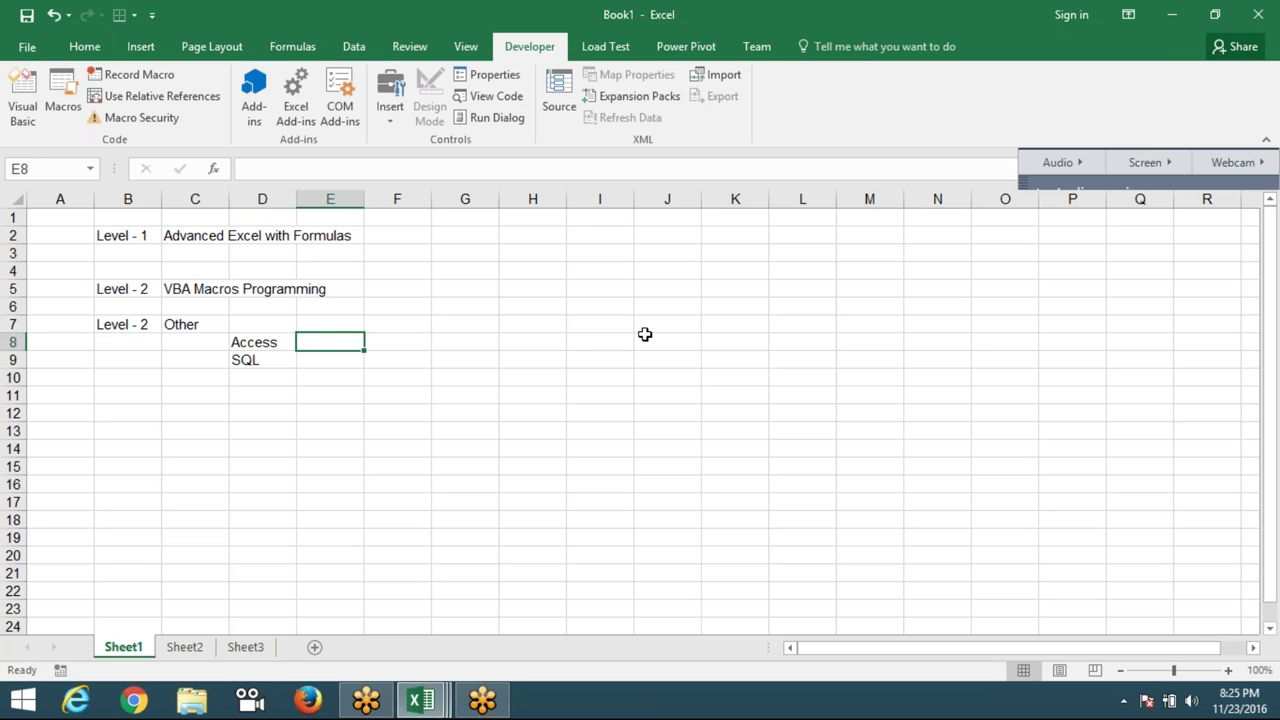
{"action": "type", "text": "VBA"}
{"action": "key", "text": "Return"}
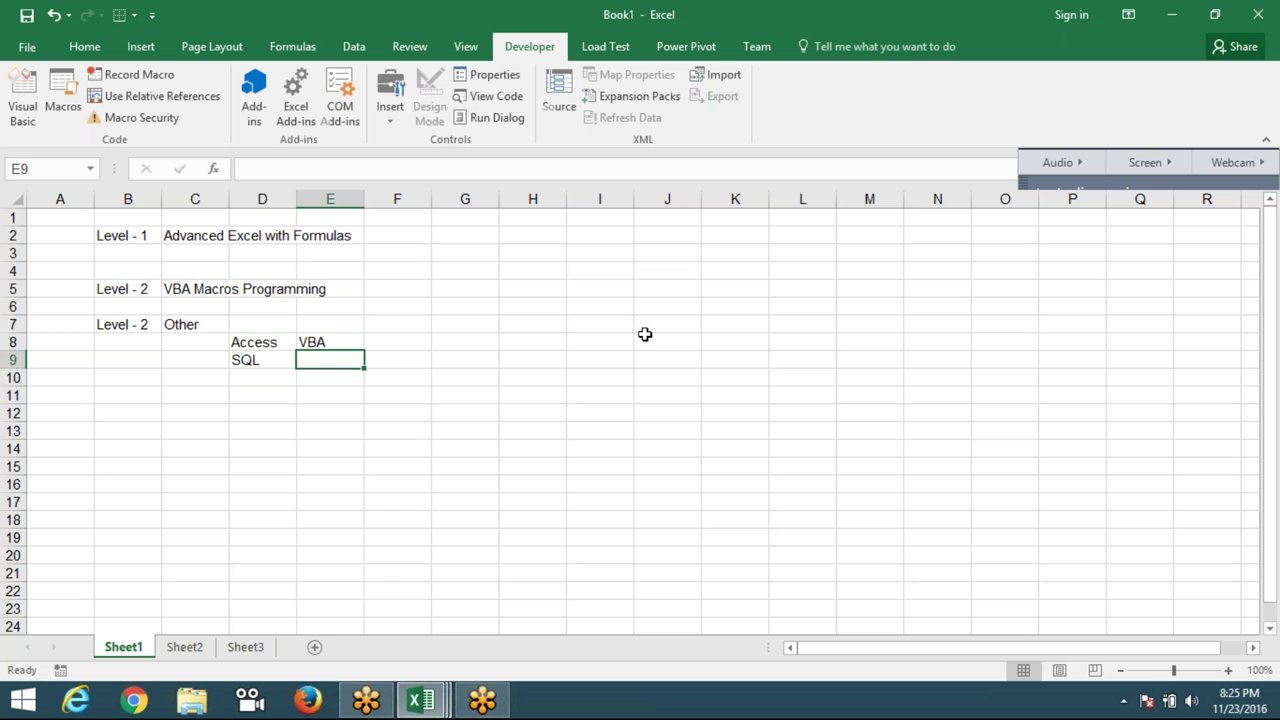
{"action": "key", "text": "Left"}
{"action": "key", "text": "Right"}
{"action": "key", "text": "Left"}
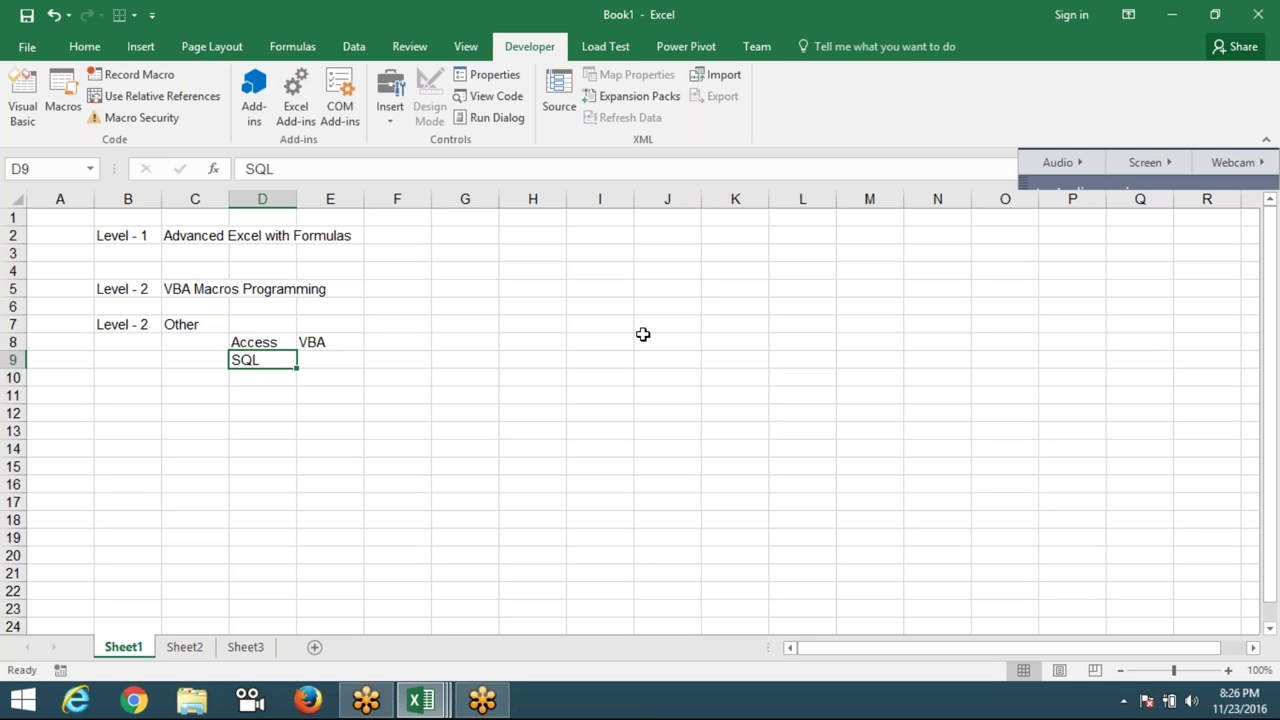
{"action": "key", "text": "Return"}
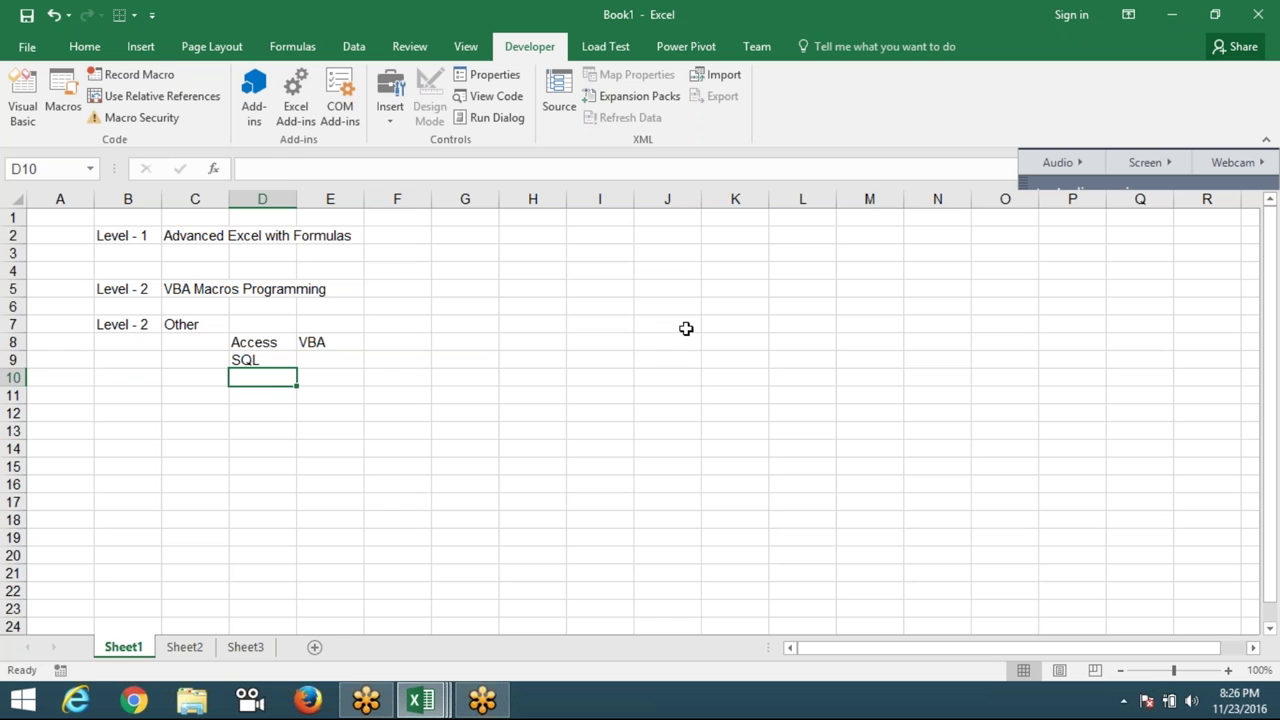
- Change the label in B7 from 'Level - 2' to 'Level - 3'
{"action": "double_click", "coordinate": [149, 323]}
{"action": "key", "text": "BackSpace"}
{"action": "type", "text": "3"}
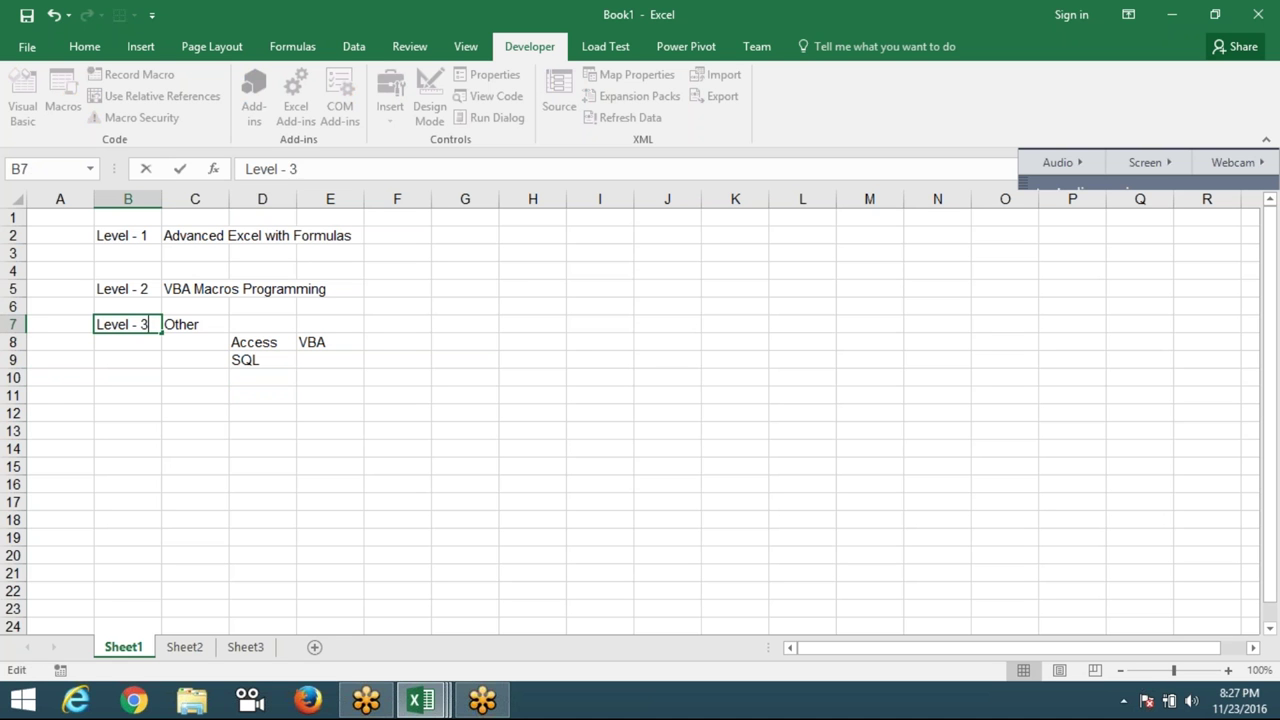
{"action": "key", "text": "Return"}
- Click through the course entries, select the block A1:H12, then select B12
{"action": "left_click", "coordinate": [200, 446]}
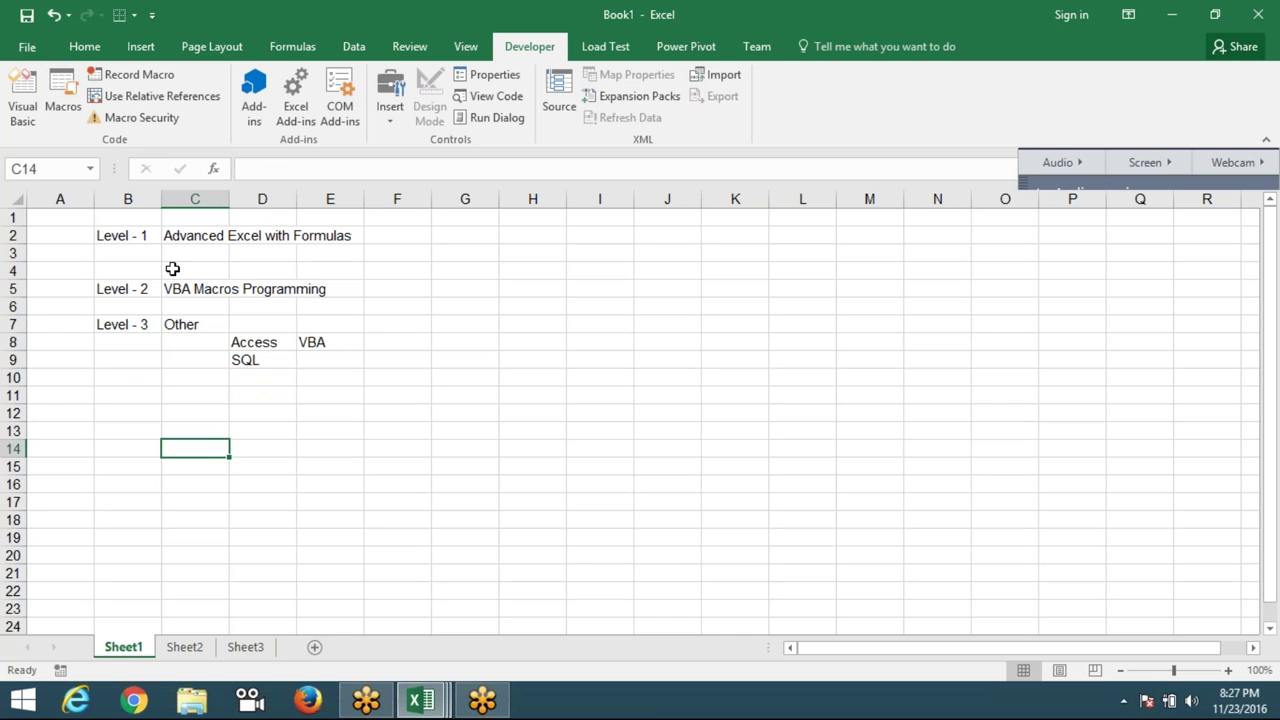
{"action": "left_click", "coordinate": [177, 237]}
{"action": "left_click", "coordinate": [194, 290]}
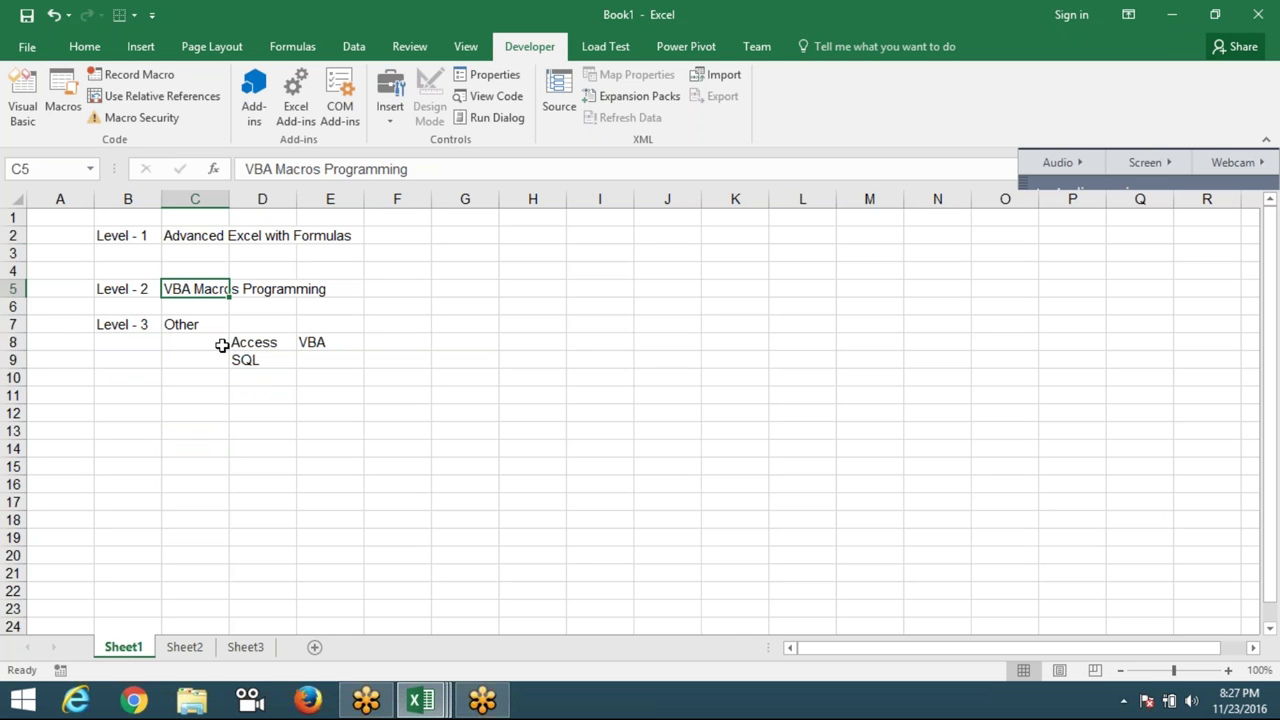
{"action": "left_click", "coordinate": [263, 341]}
{"action": "left_click", "coordinate": [310, 345]}
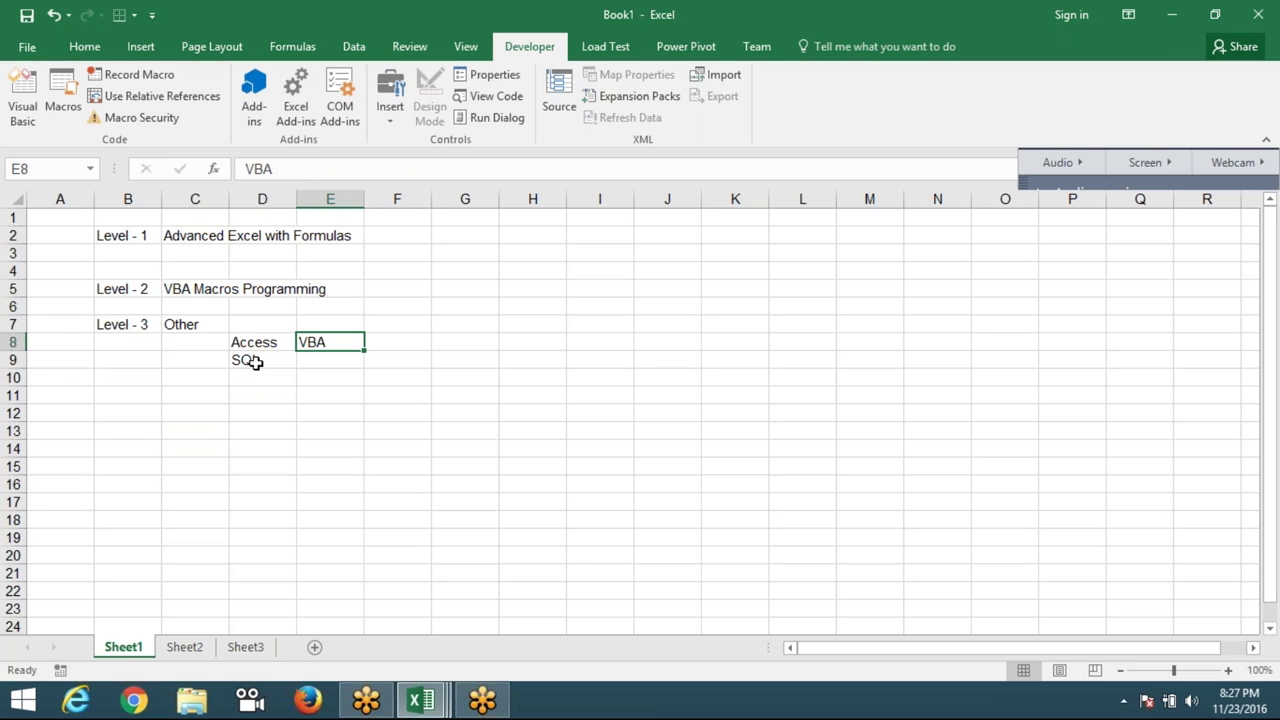
{"action": "left_click", "coordinate": [253, 361]}
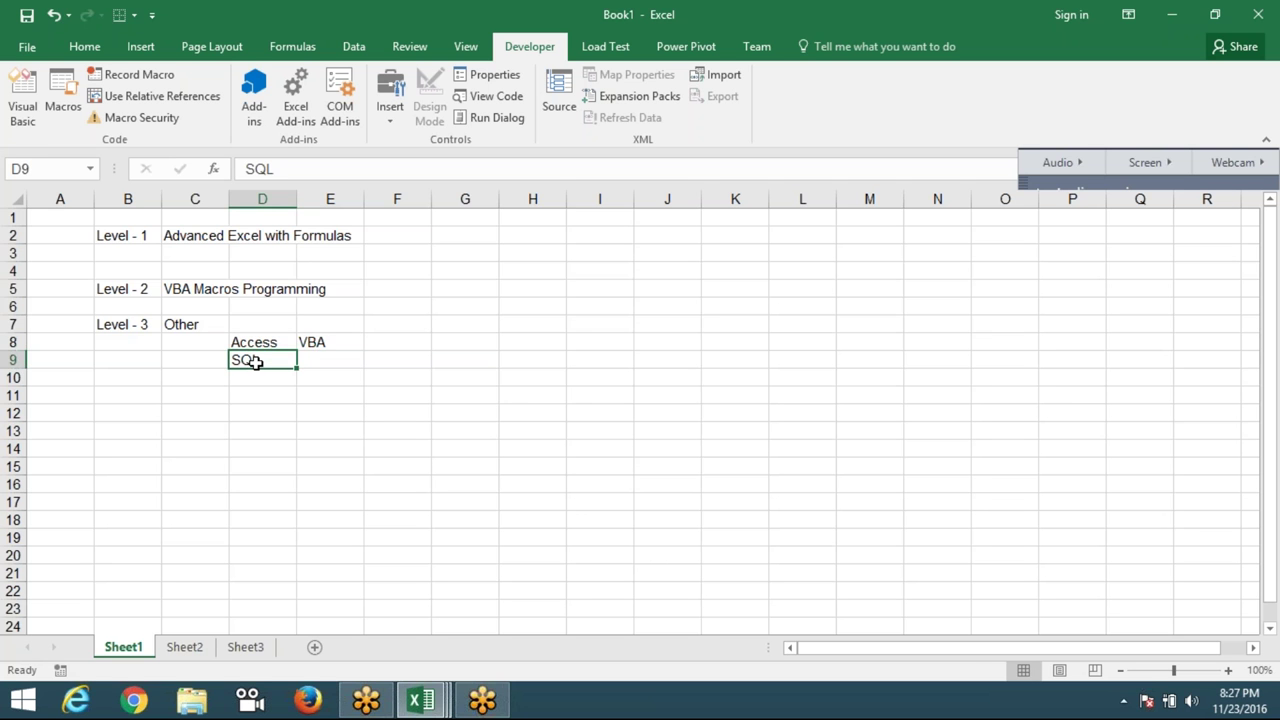
{"action": "left_click_drag", "start_coordinate": [511, 417], "coordinate": [12, 190]}
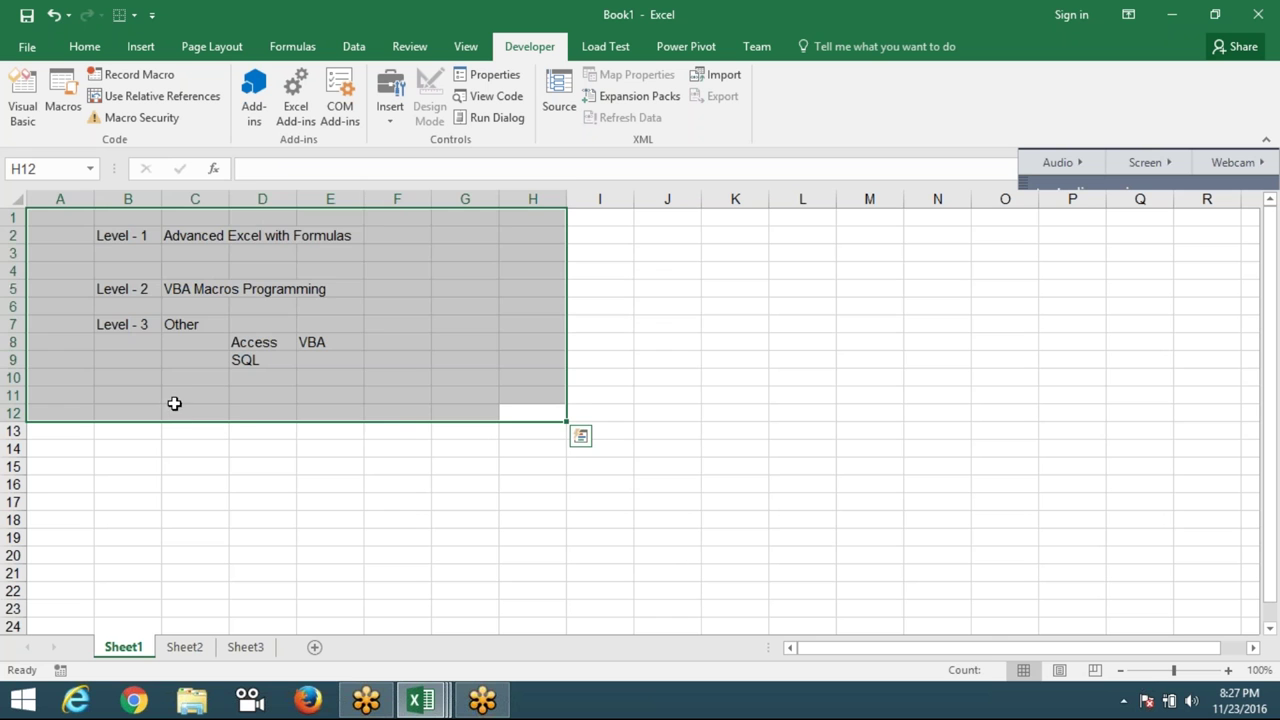
{"action": "left_click", "coordinate": [152, 410]}
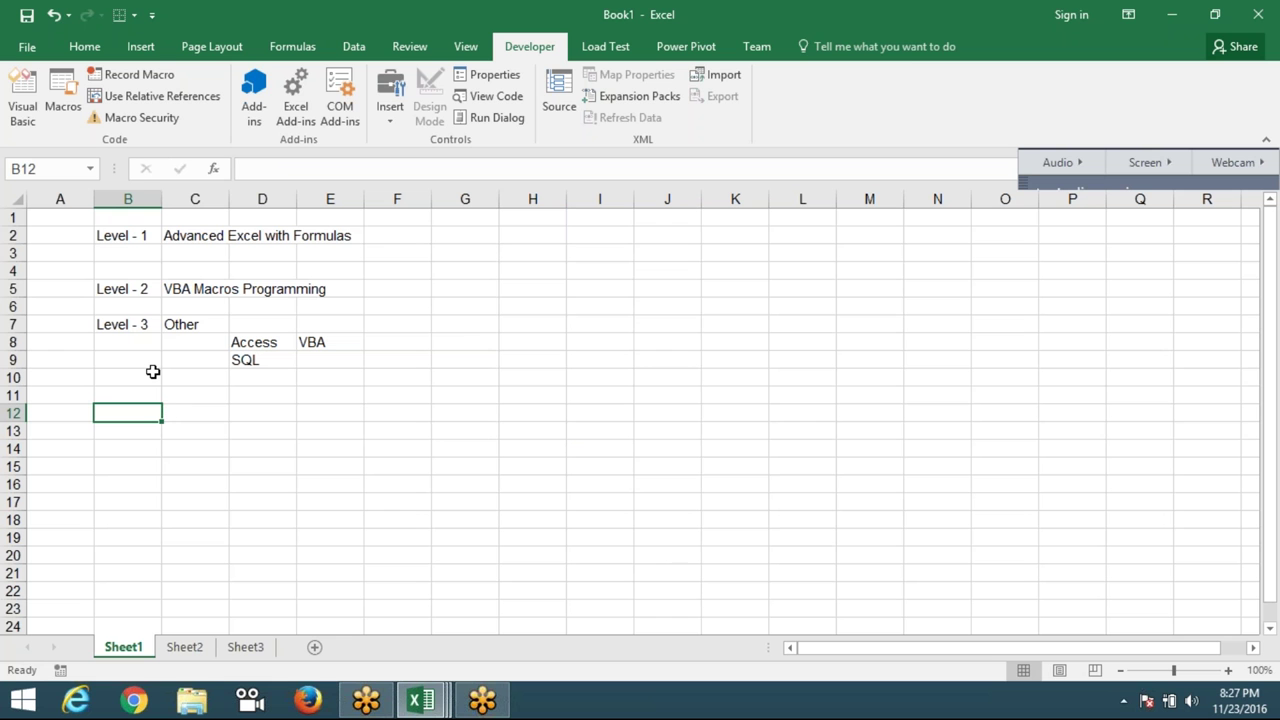
- Enter '65-70' in C12, 'Mon - Fri' in C14 and '1 H' in D15
{"action": "key", "text": "Right"}
{"action": "type", "text": "65"}
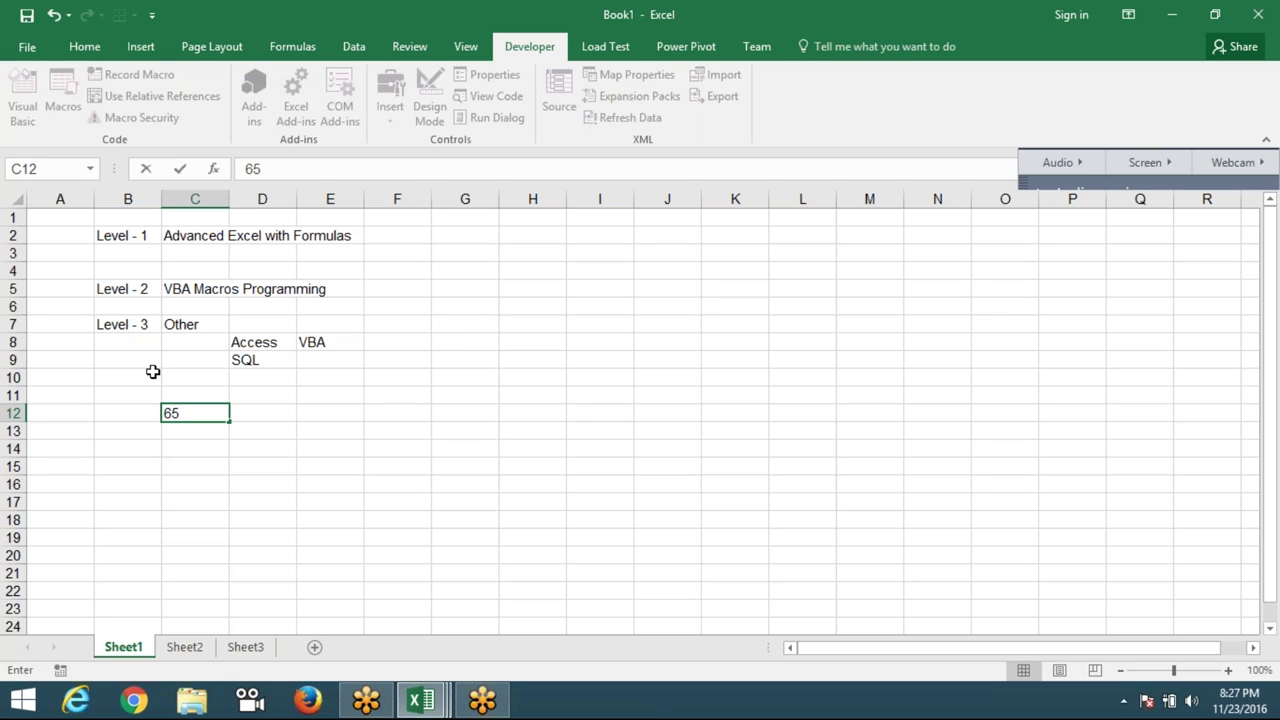
{"action": "type", "text": "-70"}
{"action": "key", "text": "Tab"}
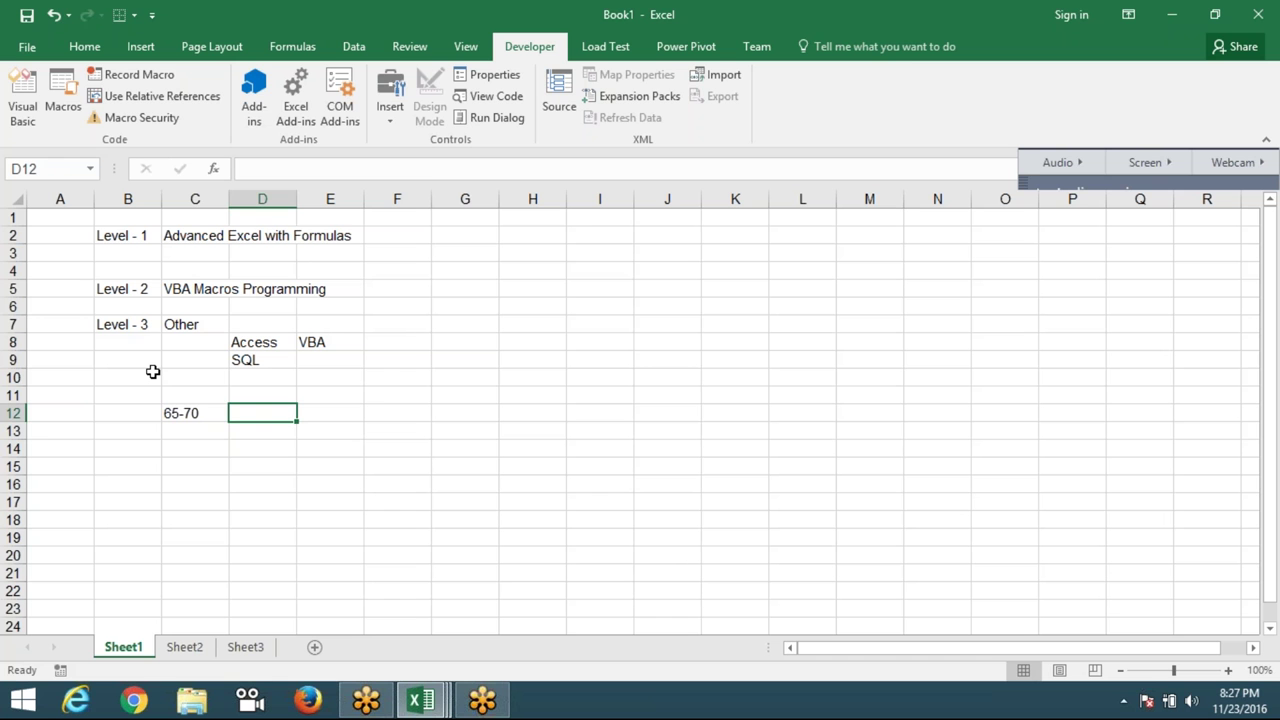
{"action": "key", "text": "Down"}
{"action": "key", "text": "Down"}
{"action": "key", "text": "Left"}
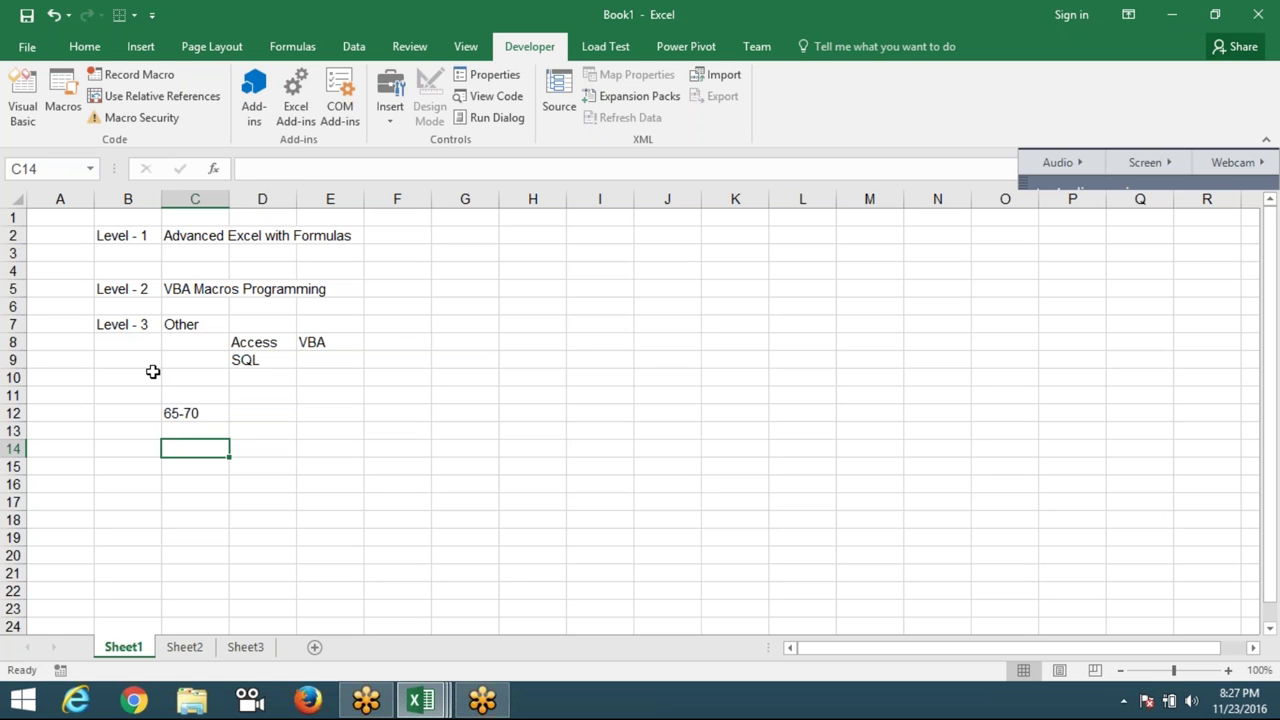
{"action": "type", "text": "Mon ="}
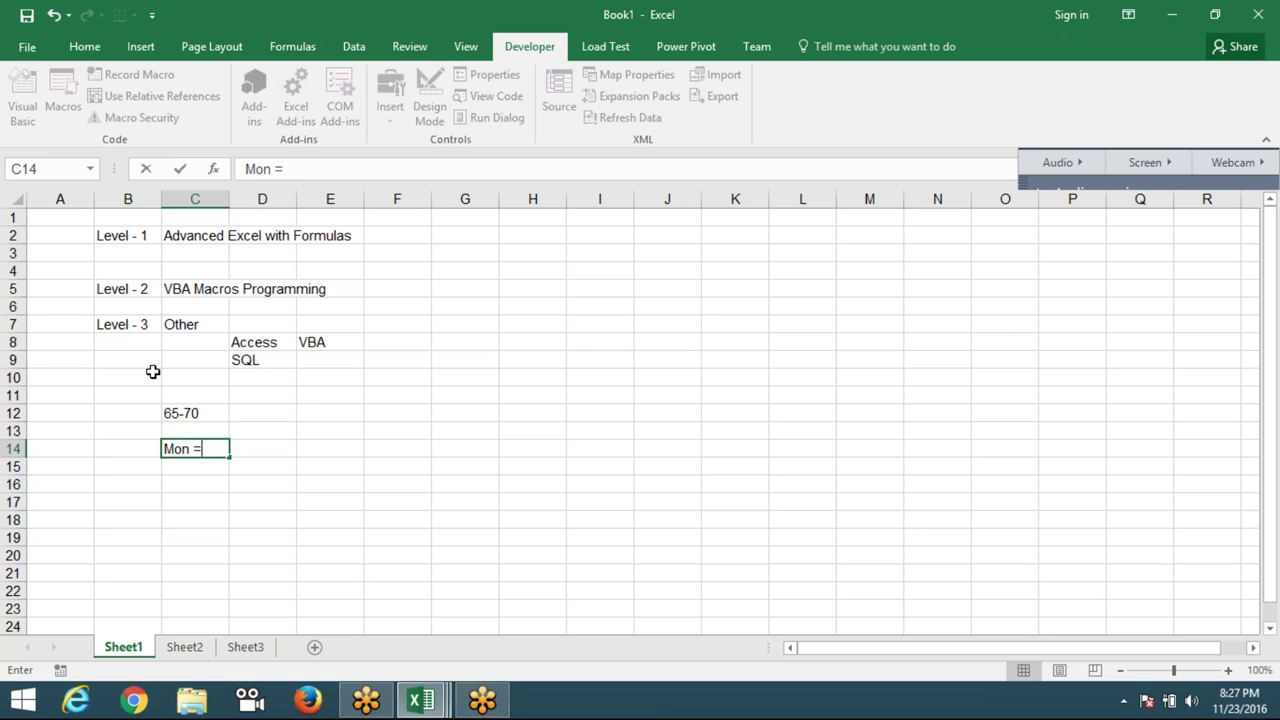
{"action": "key", "text": "BackSpace"}
{"action": "type", "text": "- "}
{"action": "type", "text": "Fri"}
{"action": "key", "text": "Return"}
{"action": "key", "text": "Right"}
{"action": "type", "text": "1"}
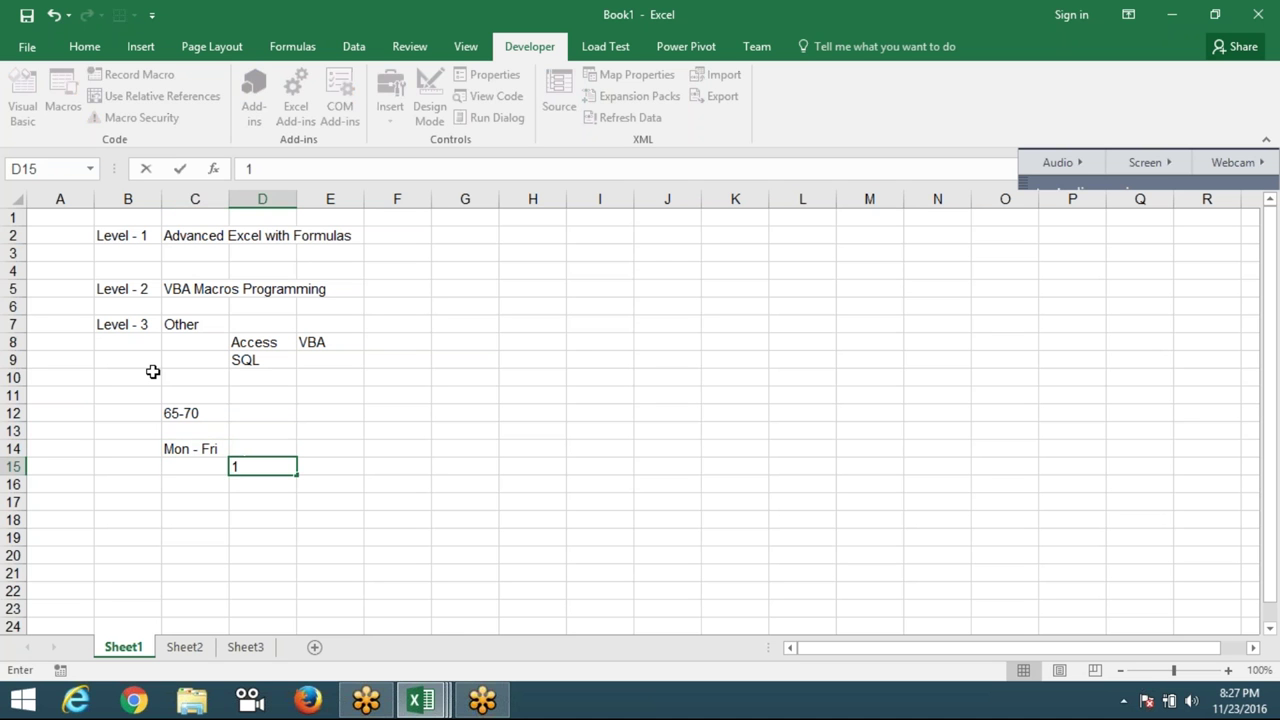
{"action": "type", "text": " H"}
{"action": "key", "text": "Return"}
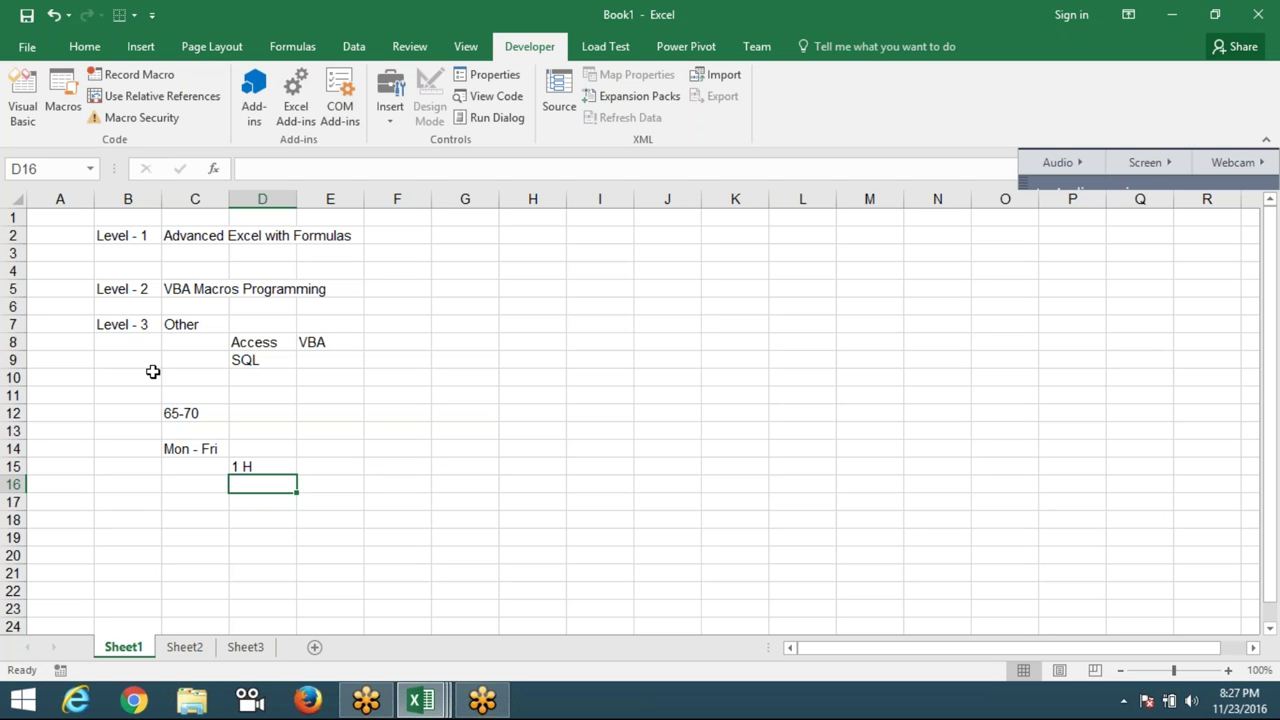
{"action": "left_click_drag", "start_coordinate": [197, 431], "coordinate": [208, 449]}
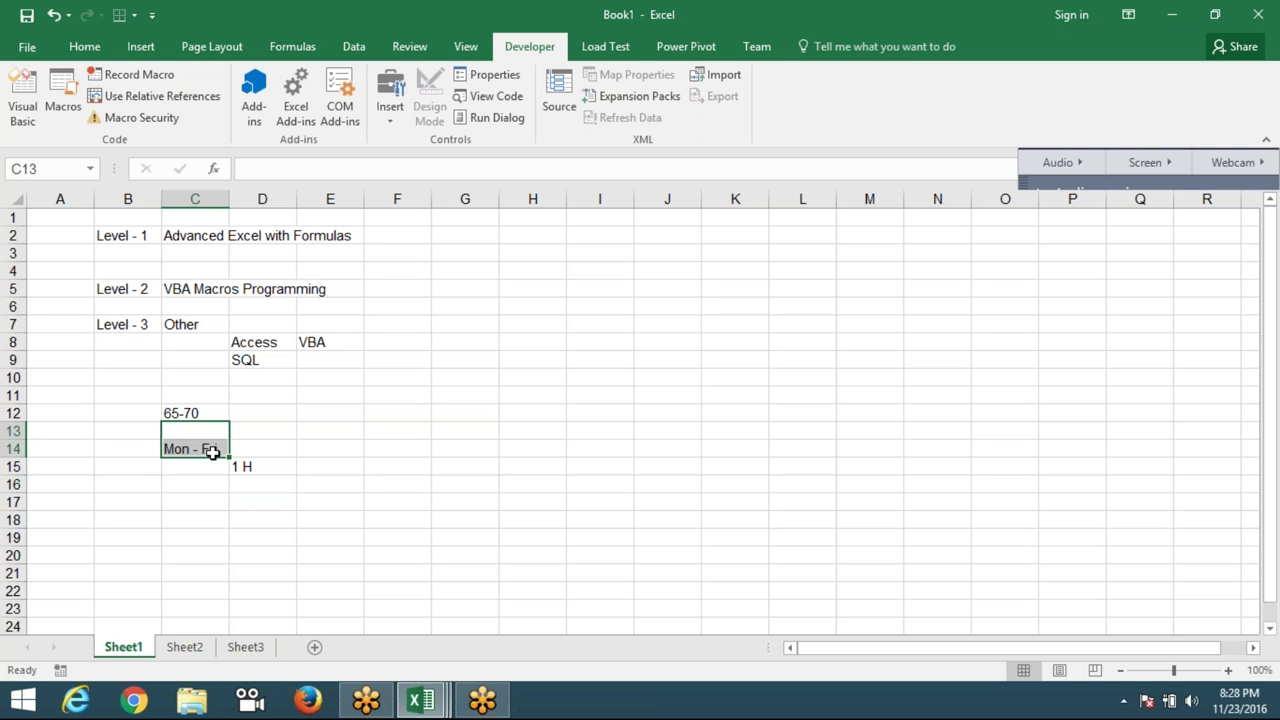
{"action": "left_click", "coordinate": [202, 447]}
{"action": "key", "text": "ctrl+c"}
{"action": "left_click", "coordinate": [376, 327]}
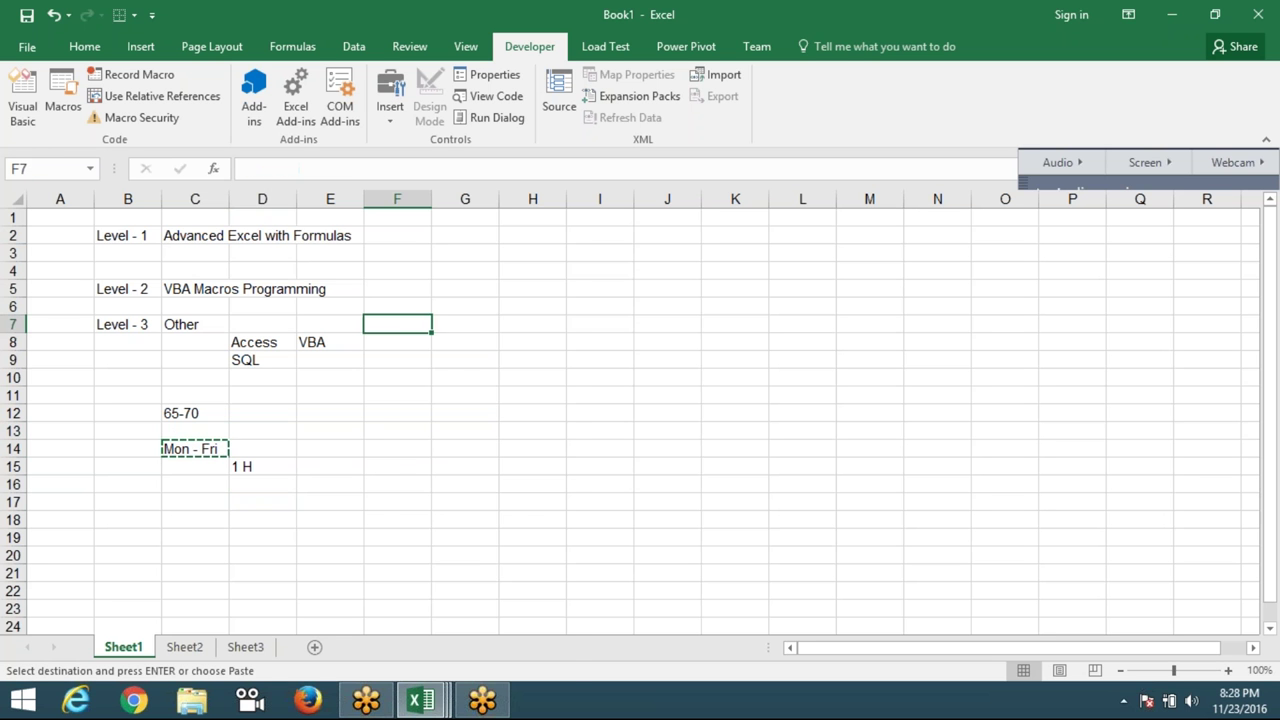
{"action": "right_click", "coordinate": [376, 327]}
{"action": "left_click", "coordinate": [420, 386]}
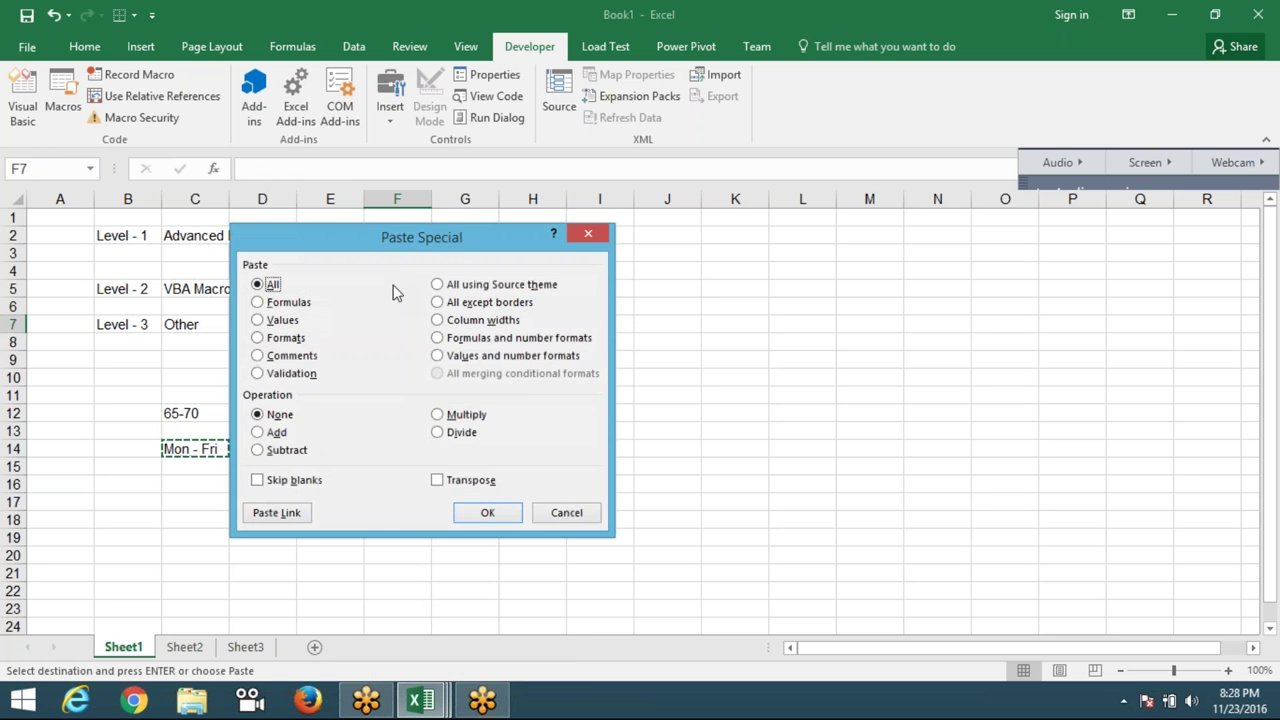
{"action": "left_click_drag", "start_coordinate": [397, 245], "coordinate": [670, 167]}
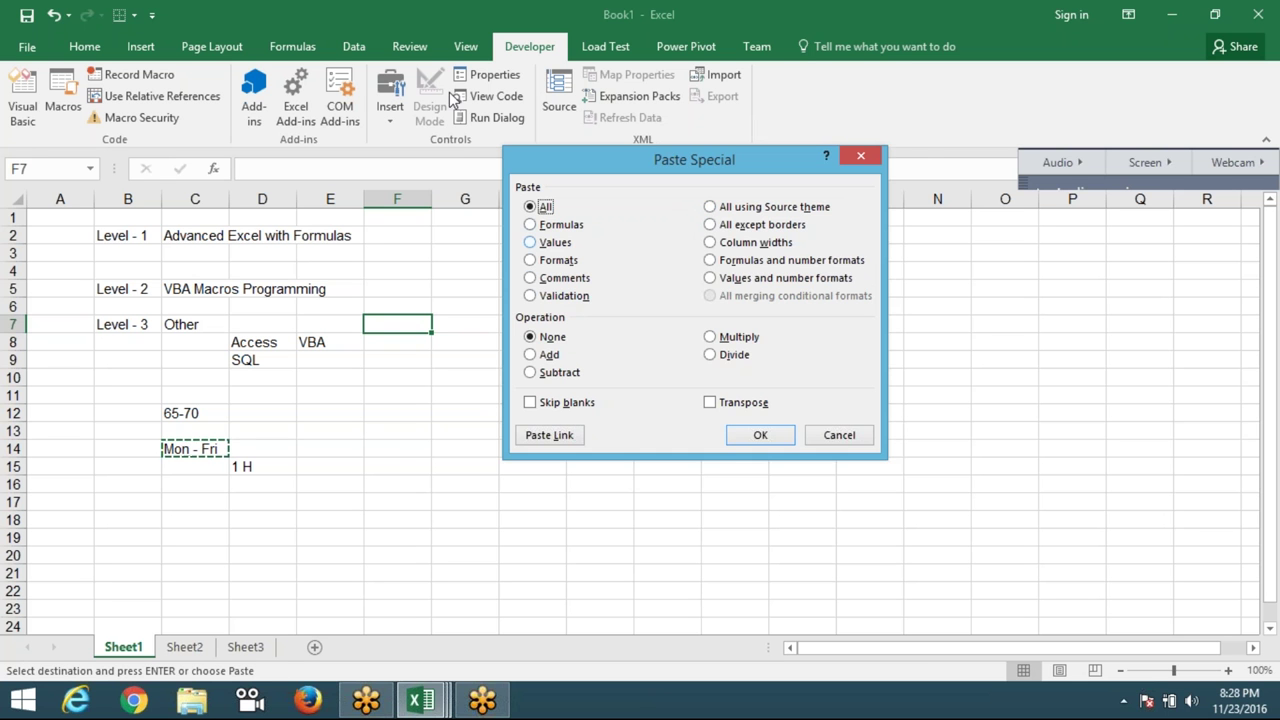
{"action": "left_click", "coordinate": [860, 156]}
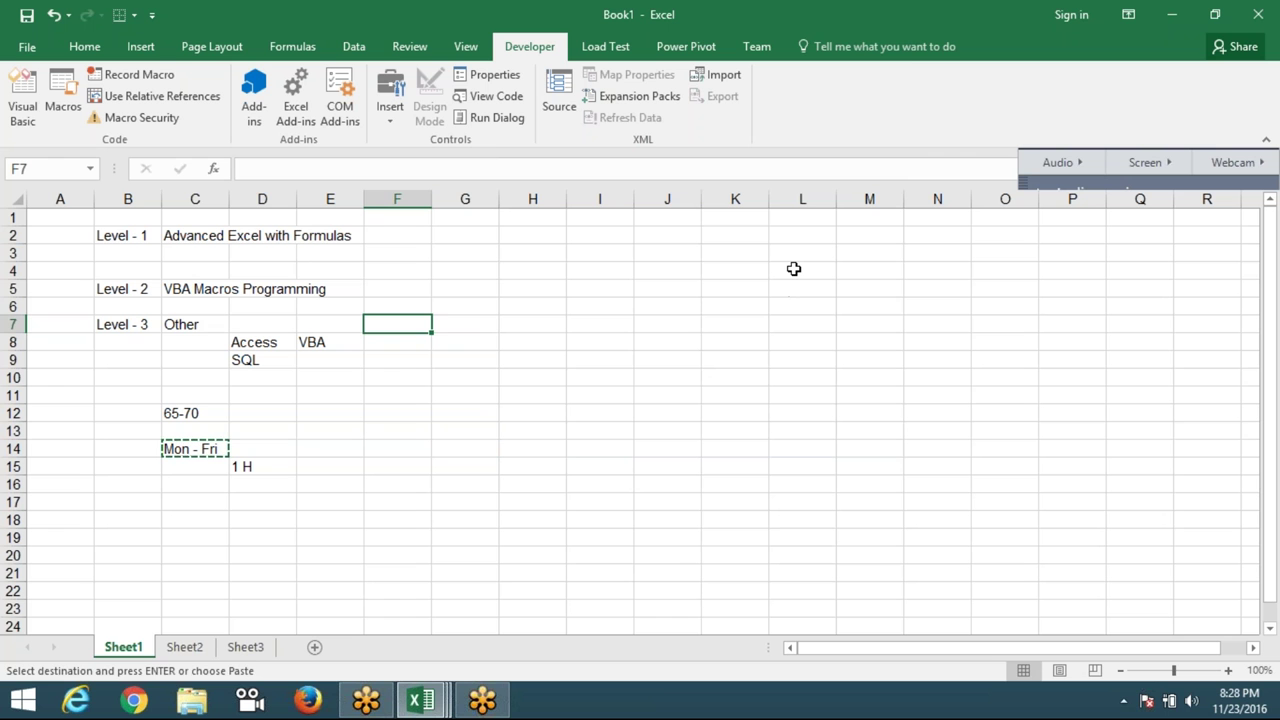
{"action": "key", "text": "Escape"}
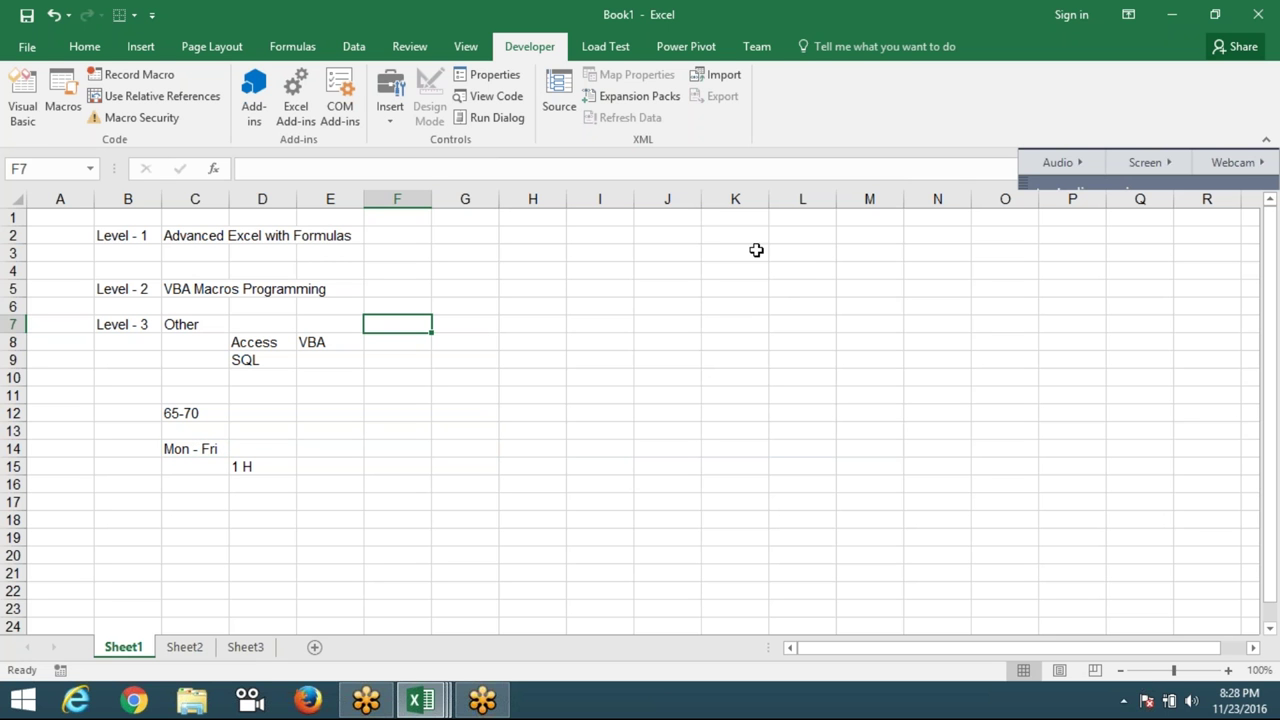
{"action": "left_click", "coordinate": [221, 450]}
{"action": "left_click", "coordinate": [233, 467]}
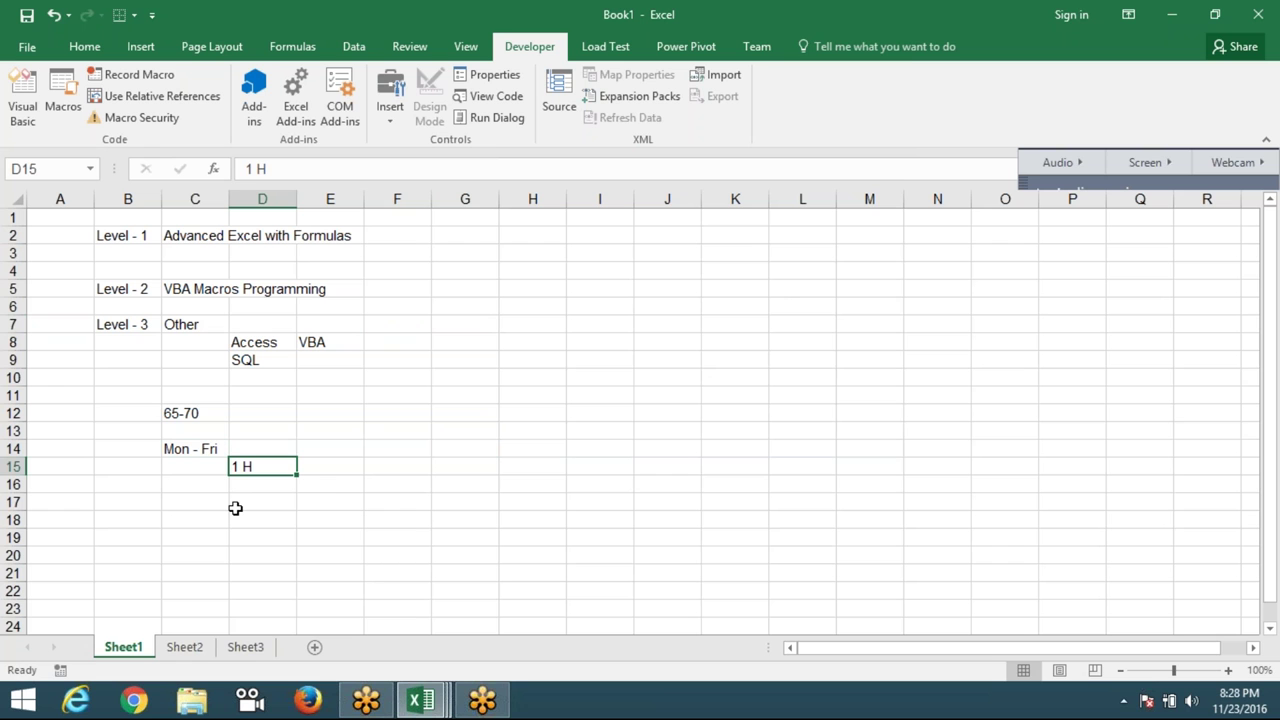
{"action": "left_click", "coordinate": [260, 499]}
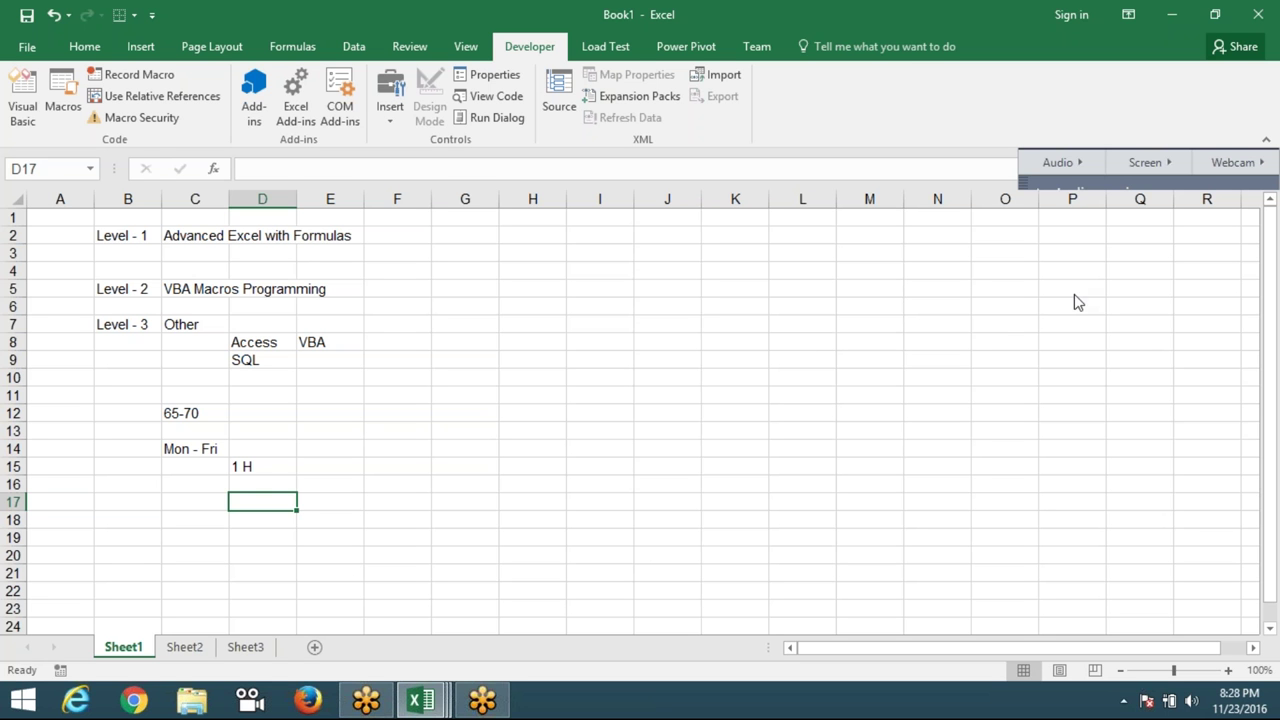
{"action": "left_click", "coordinate": [377, 519]}
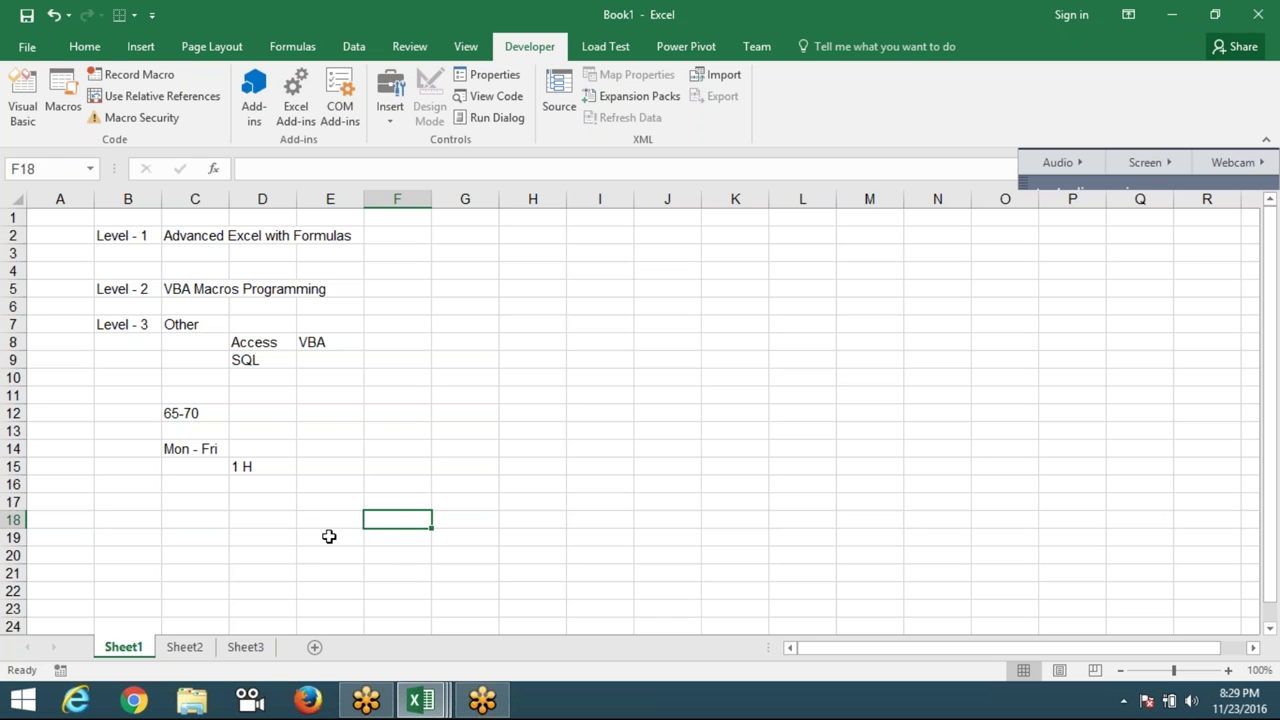
- Leave Sheet1's course list for the blank Sheet2, with the Home ribbon shown
{"action": "left_click", "coordinate": [330, 536]}
{"action": "left_click", "coordinate": [205, 650]}
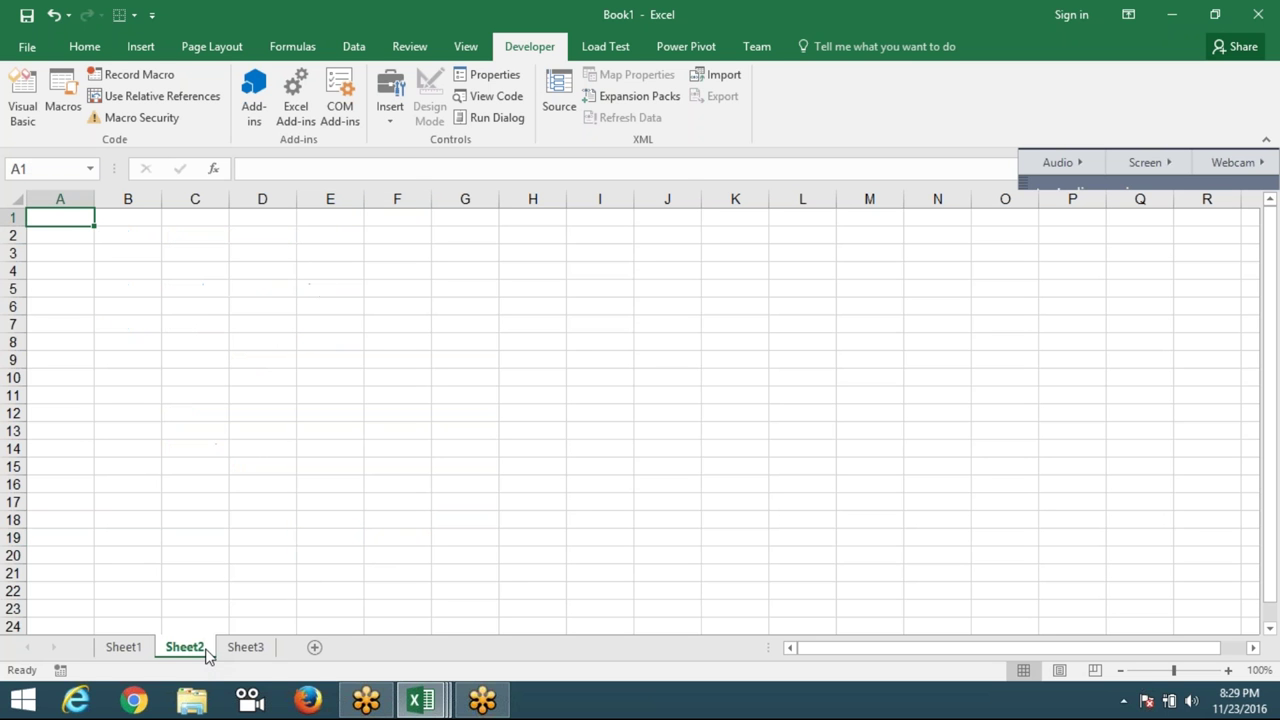
{"action": "left_click", "coordinate": [99, 58]}
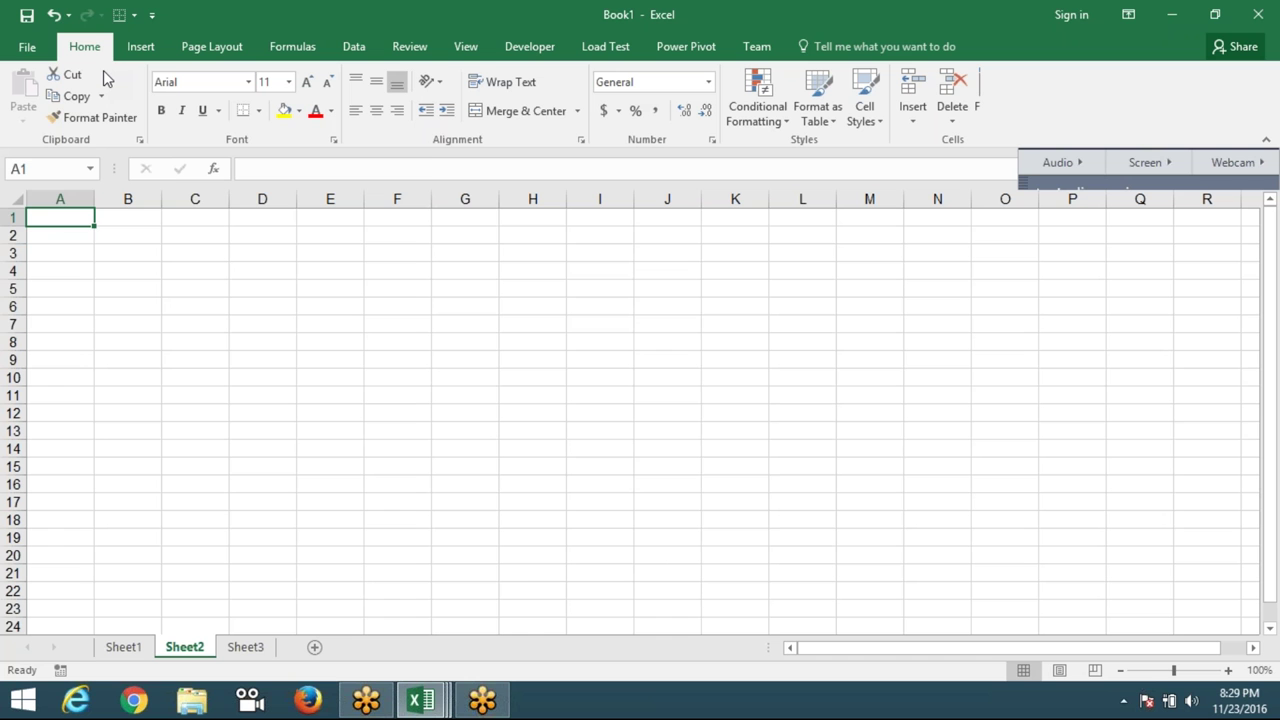
- Enter 1 in C2 and 'Small Data Storege' in D2
{"action": "key", "text": "Right"}
{"action": "key", "text": "Right"}
{"action": "key", "text": "Down"}
{"action": "type", "text": "1"}
{"action": "key", "text": "Tab"}
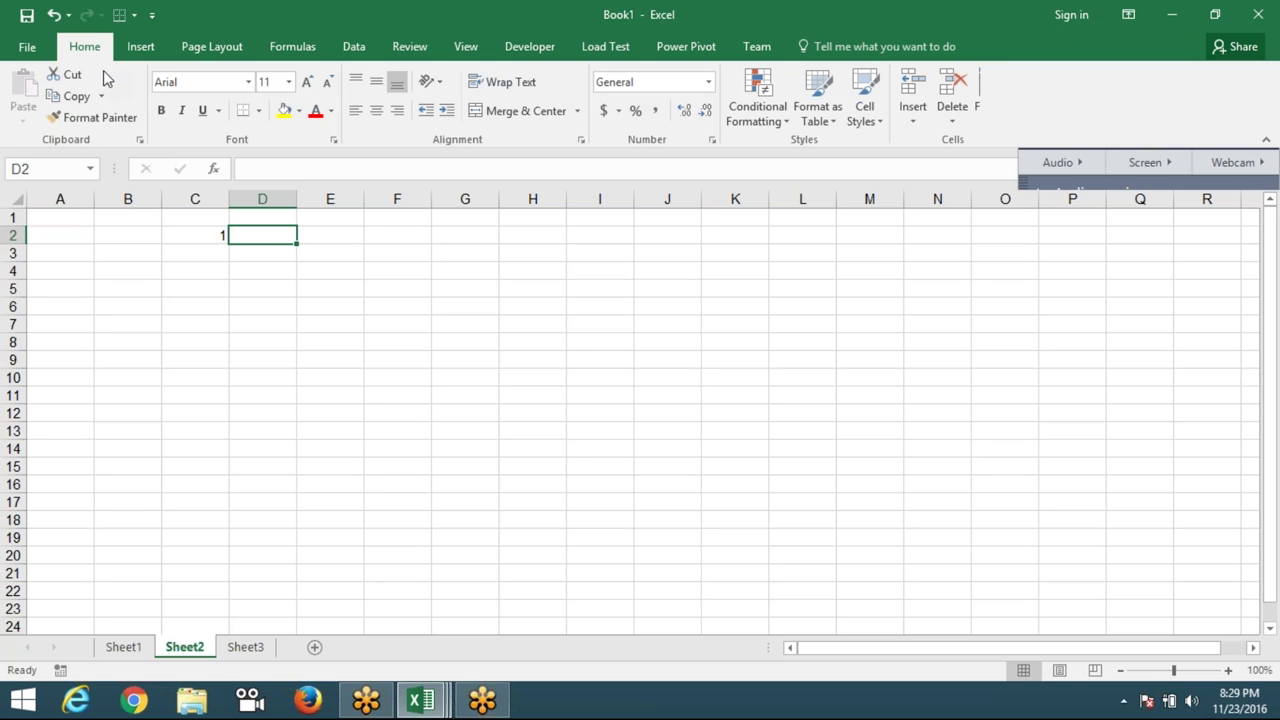
{"action": "type", "text": "Smal"}
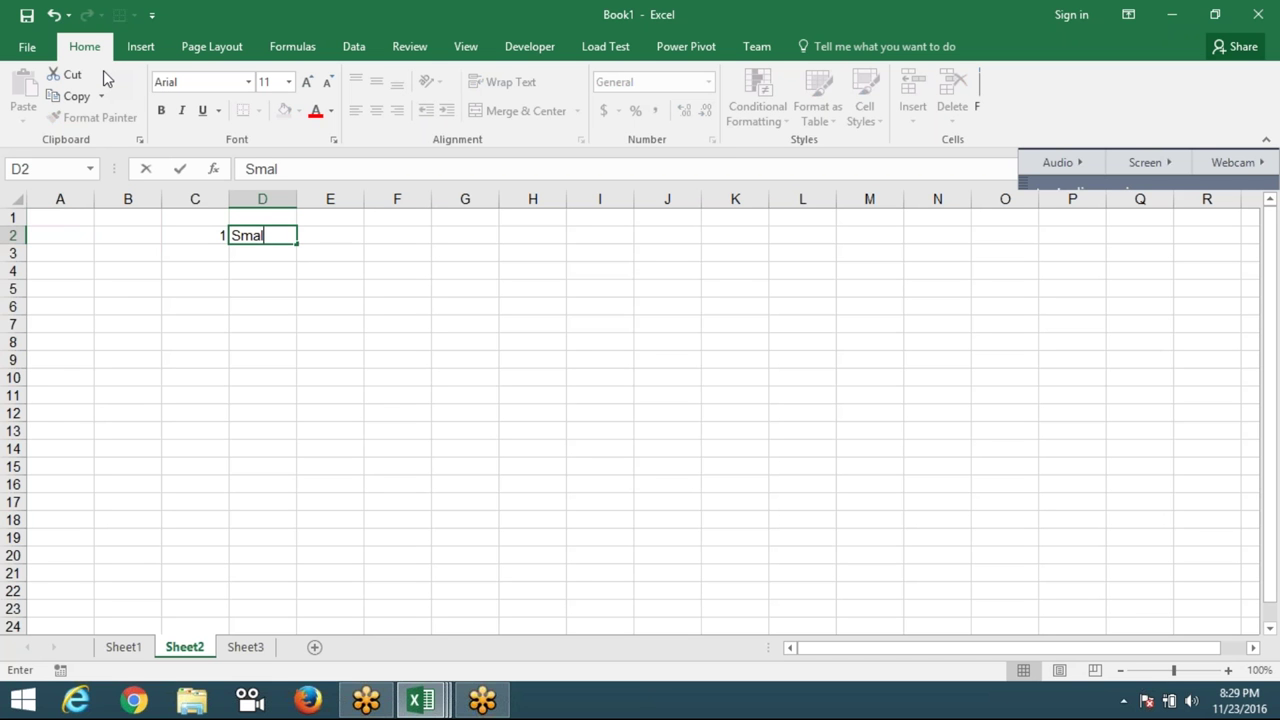
{"action": "type", "text": "l"}
{"action": "type", "text": " Data"}
{"action": "type", "text": " St"}
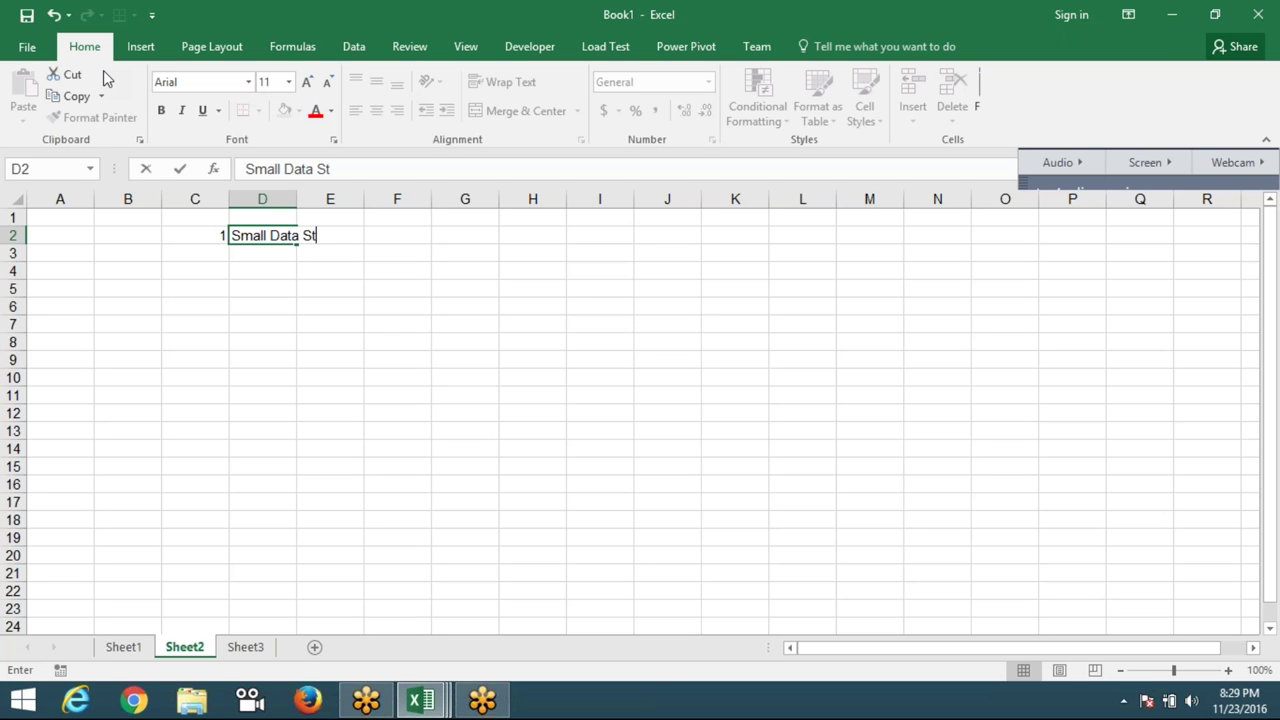
{"action": "type", "text": "ore"}
{"action": "type", "text": "g"}
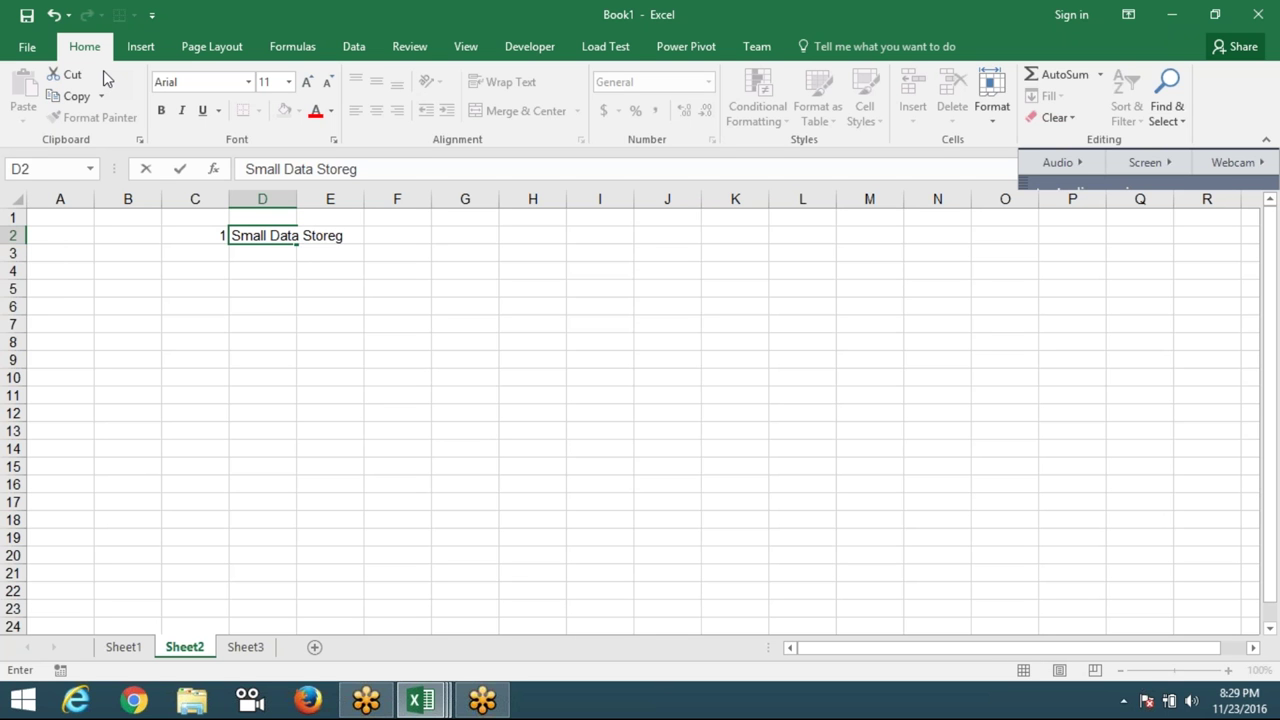
{"action": "type", "text": "e"}
{"action": "key", "text": "Return"}
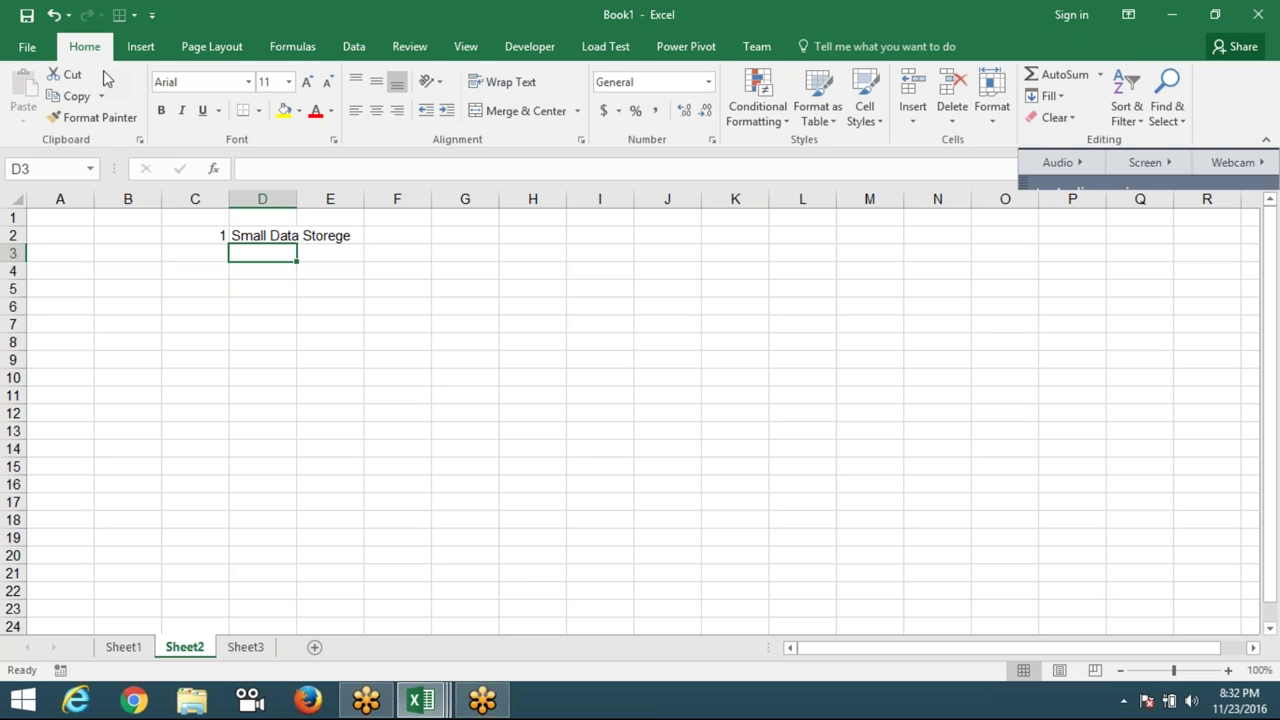
- Enter 2 in C3 and 'Analysis Data' in D3
{"action": "key", "text": "Left"}
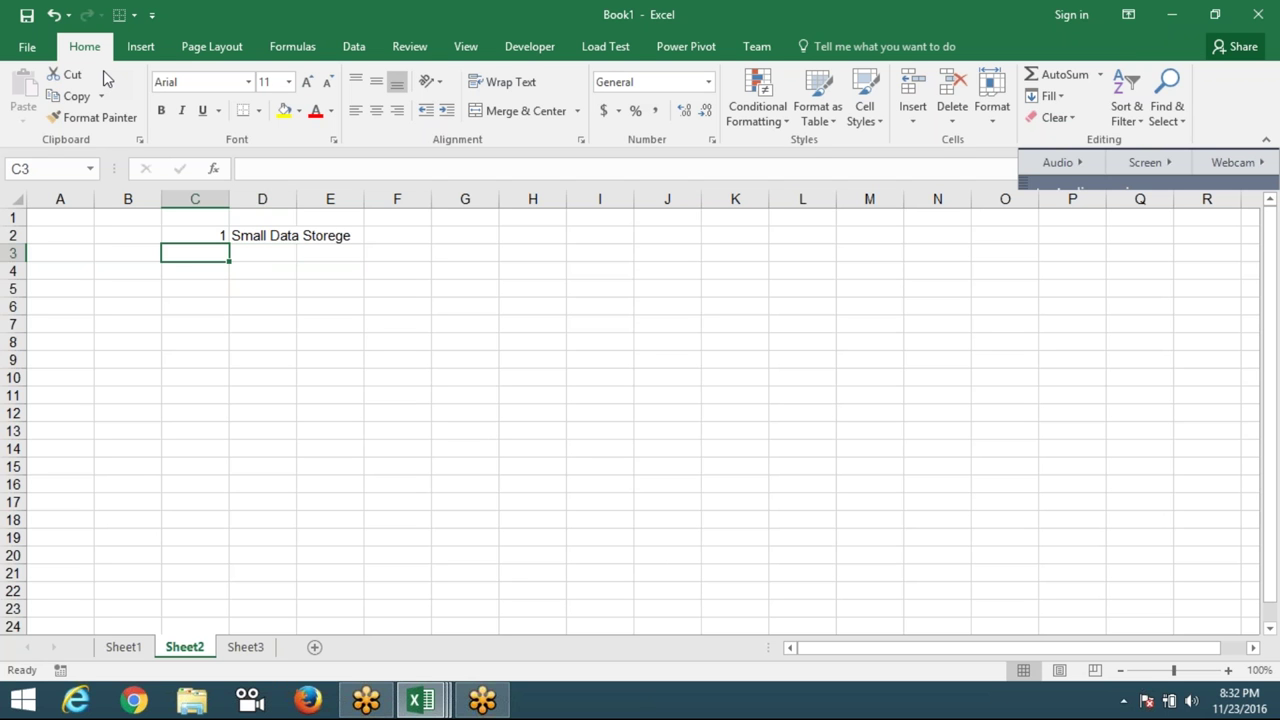
{"action": "type", "text": "2"}
{"action": "key", "text": "Tab"}
{"action": "type", "text": "A"}
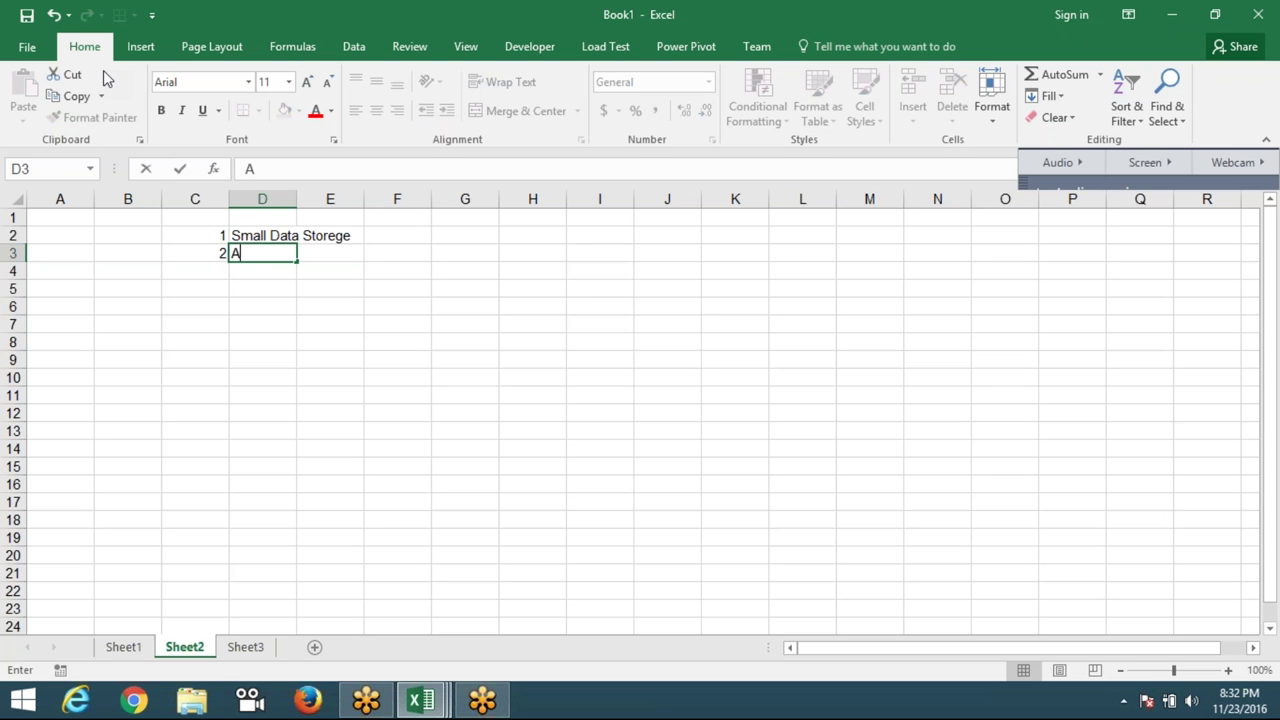
{"action": "type", "text": "n"}
{"action": "type", "text": "al"}
{"action": "type", "text": "ysis"}
{"action": "type", "text": " Da"}
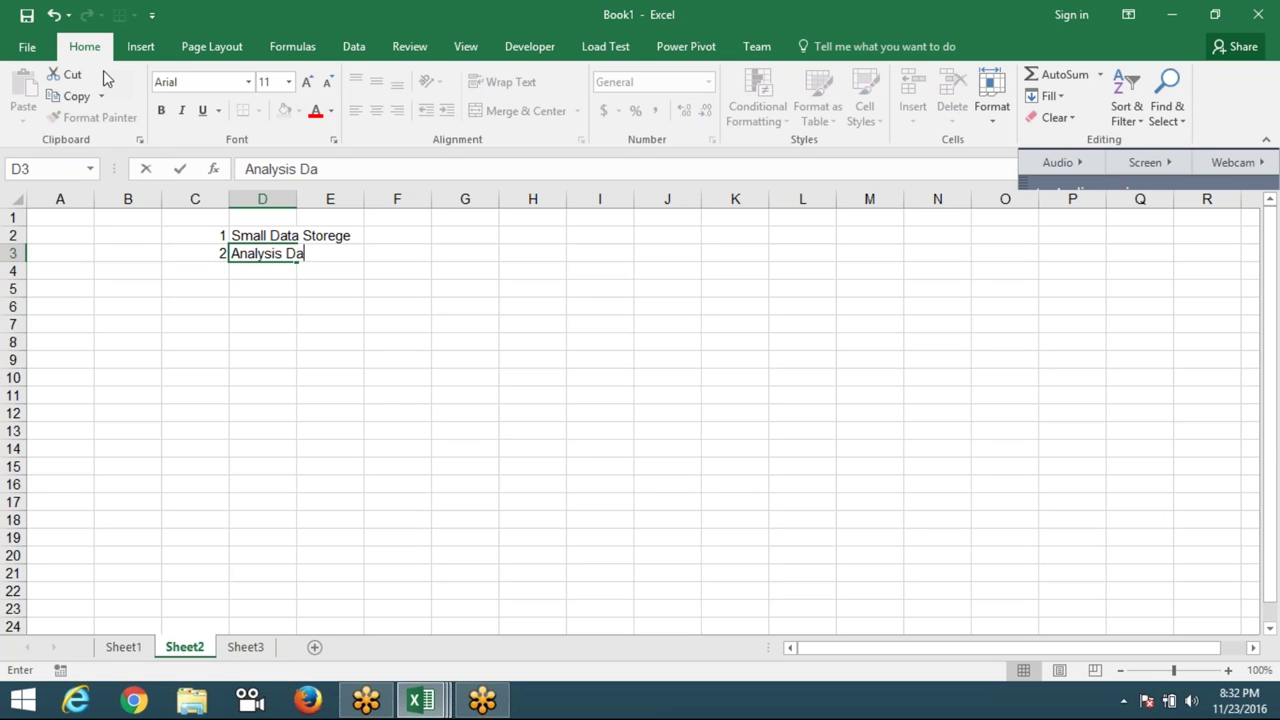
{"action": "type", "text": "ta"}
{"action": "key", "text": "Return"}
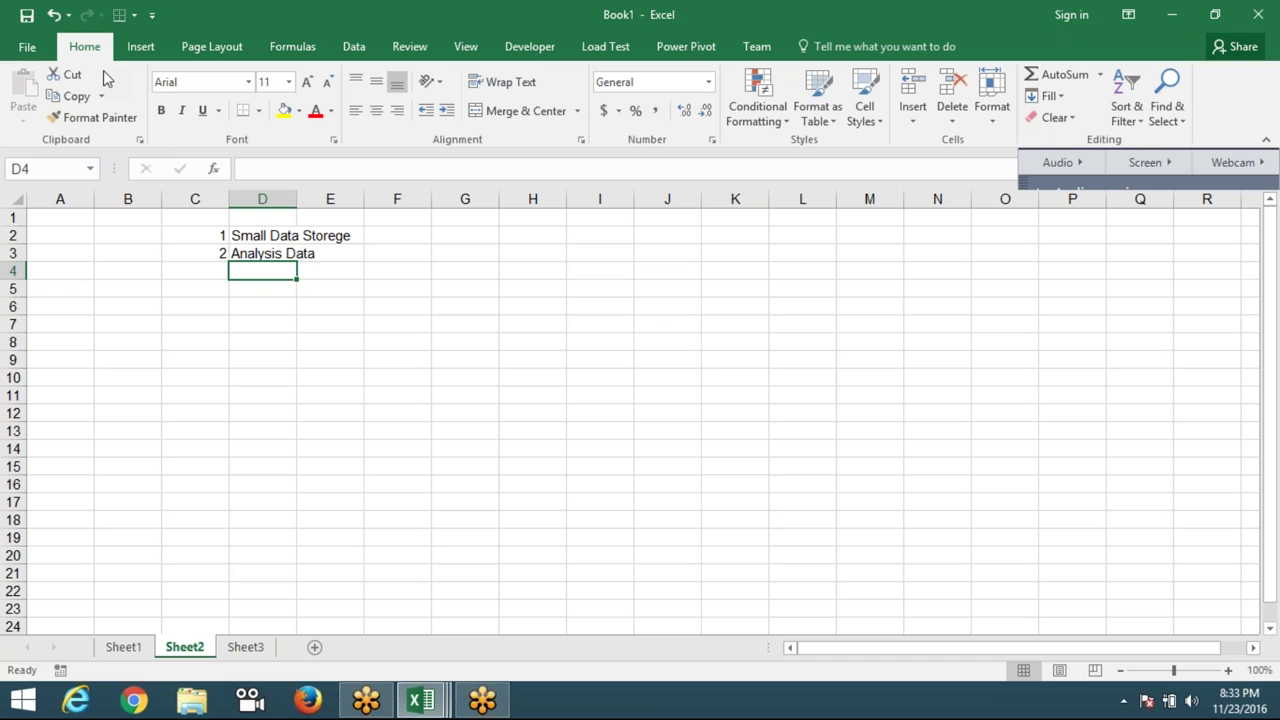
- Enter 3 in C4 and 'Report & Re-present of' in D4
{"action": "key", "text": "Left"}
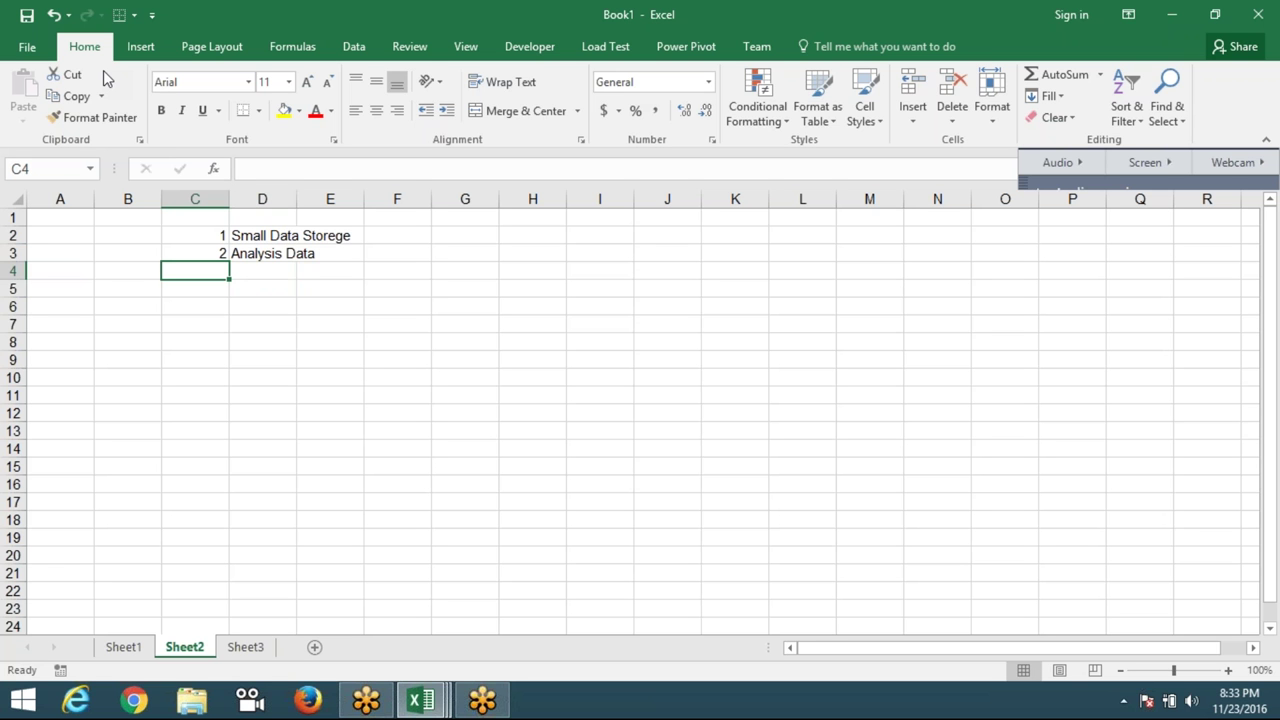
{"action": "type", "text": "30"}
{"action": "key", "text": "BackSpace"}
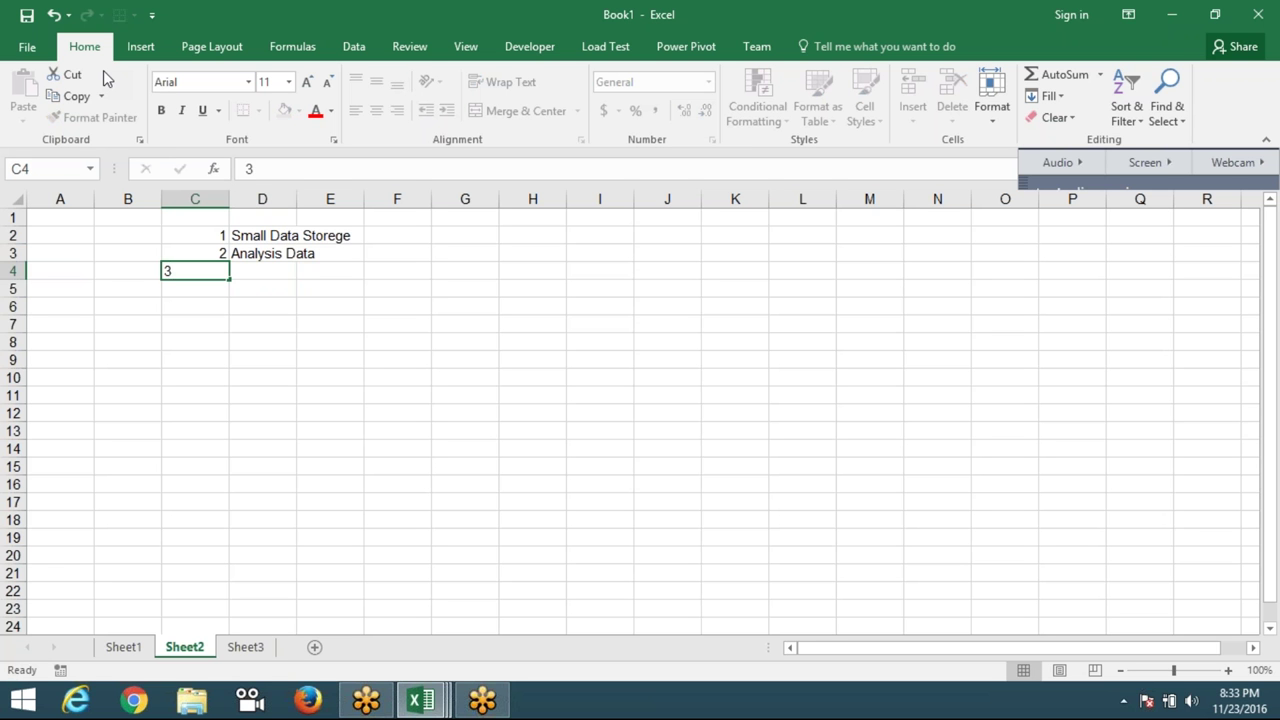
{"action": "key", "text": "Tab"}
{"action": "key", "text": "Up"}
{"action": "type", "text": "Ra"}
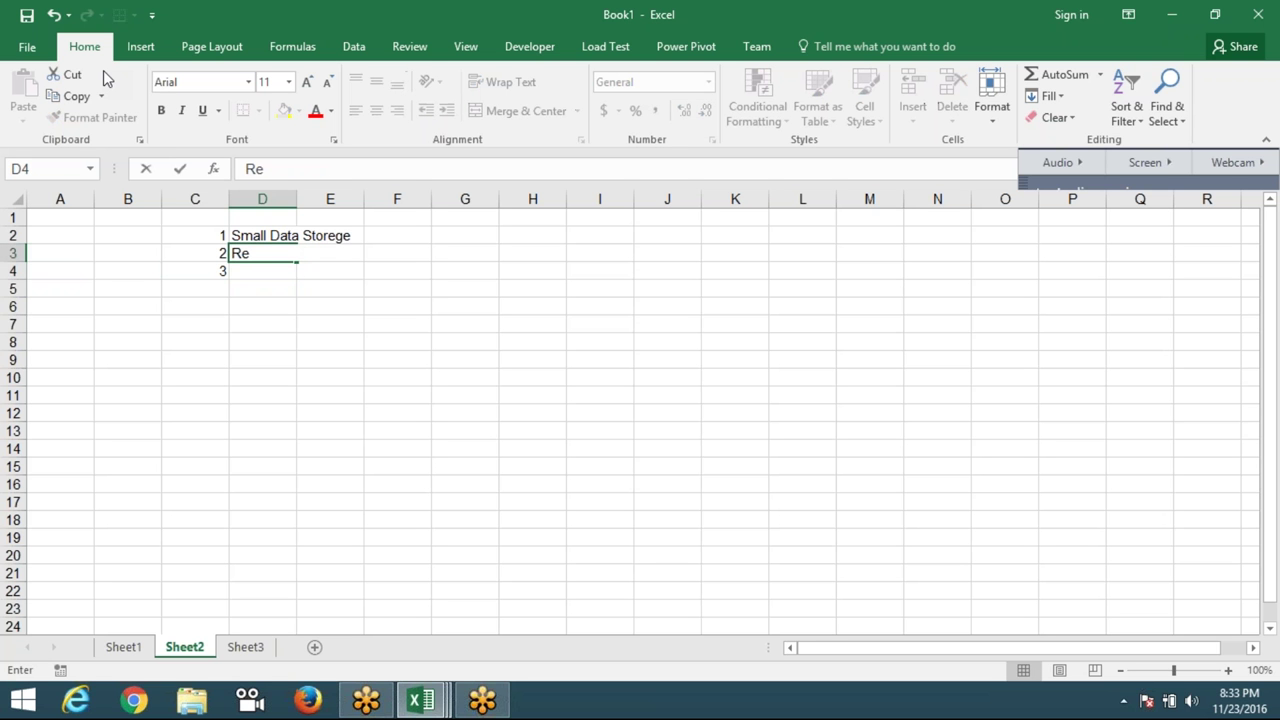
{"action": "key", "text": "Escape"}
{"action": "key", "text": "Down"}
{"action": "type", "text": "Rep"}
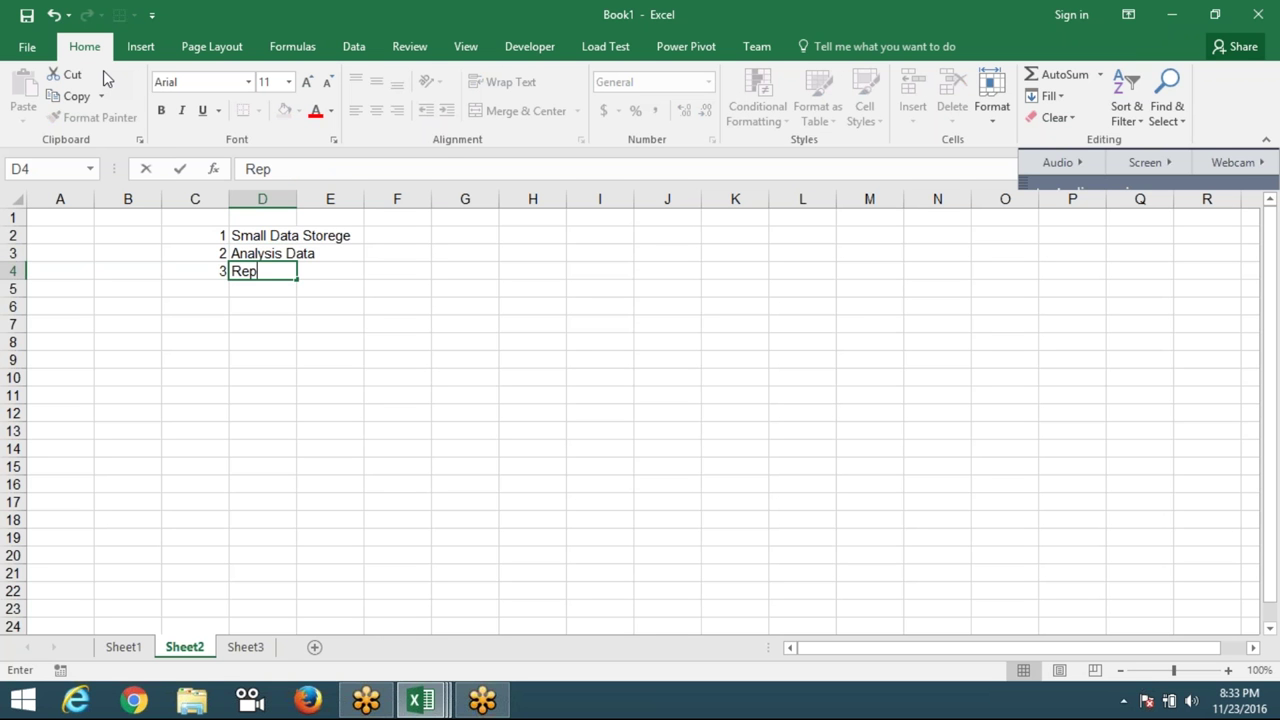
{"action": "type", "text": "ort  & "}
{"action": "type", "text": "Re"}
{"action": "type", "text": "-p"}
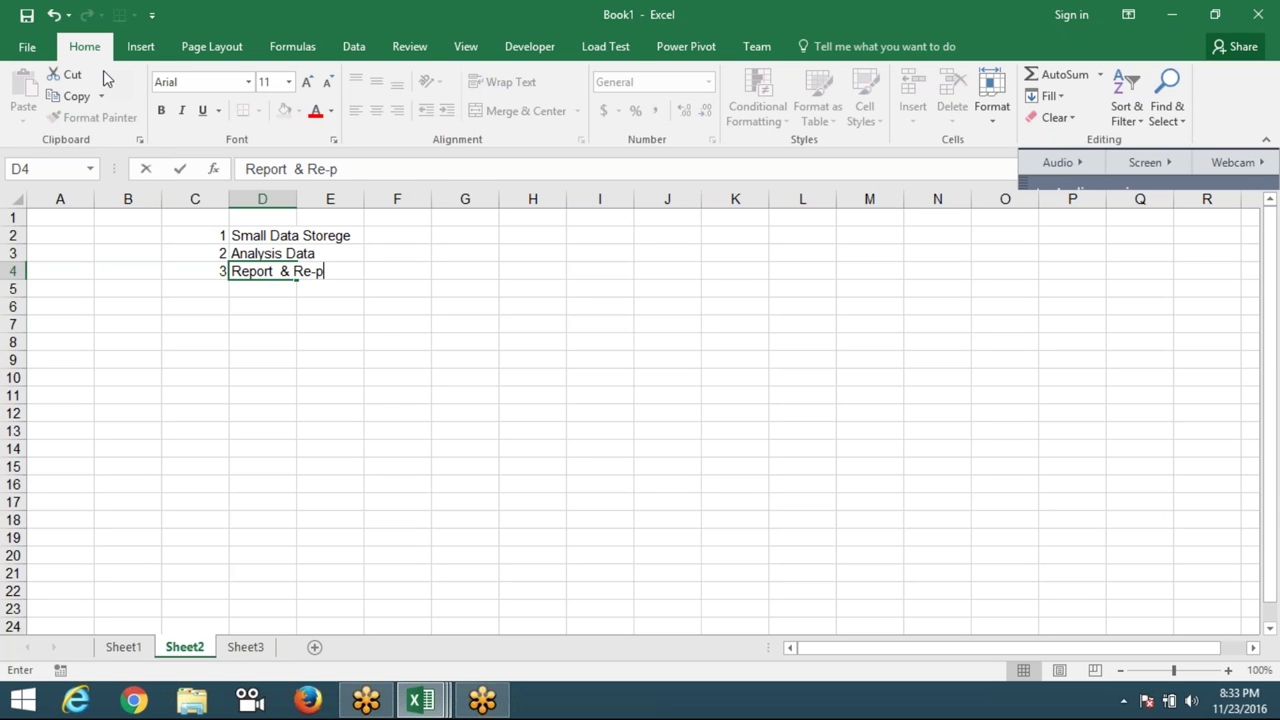
{"action": "type", "text": "res"}
{"action": "type", "text": "ent of"}
{"action": "key", "text": "Return"}
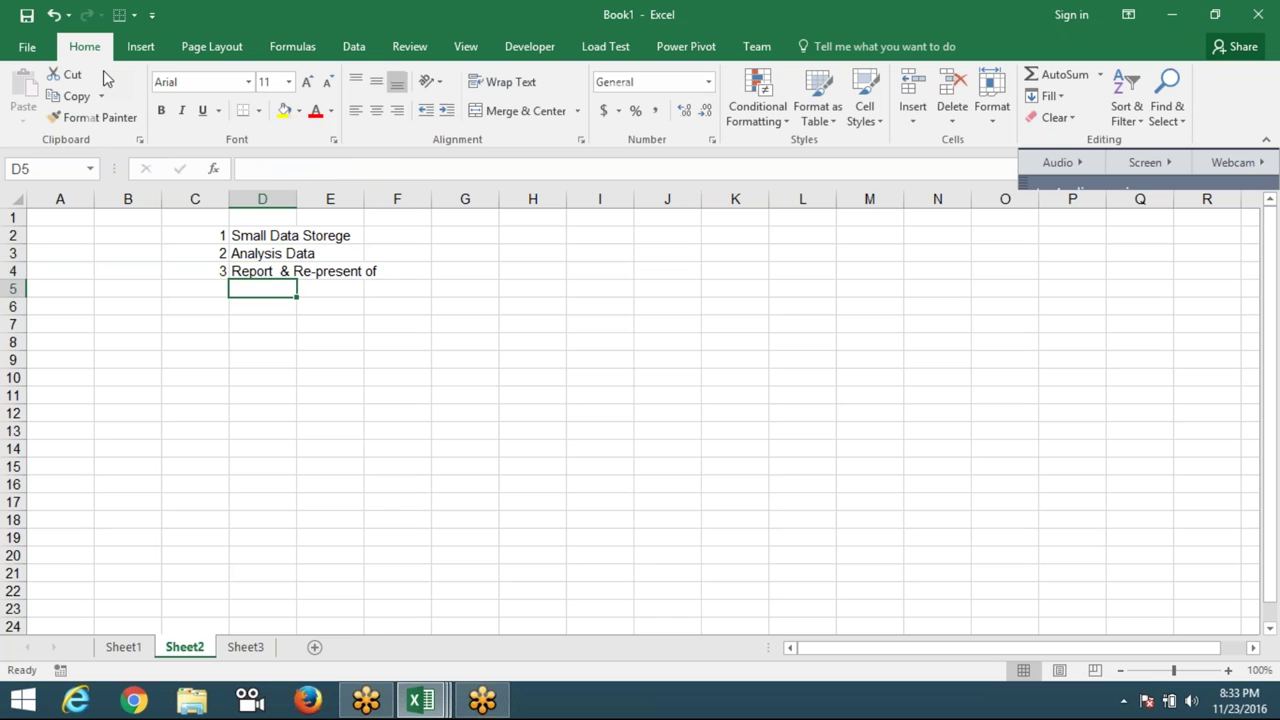
- Append 'data' to the D4 entry in the formula bar
{"action": "key", "text": "Up"}
{"action": "left_click", "coordinate": [433, 170]}
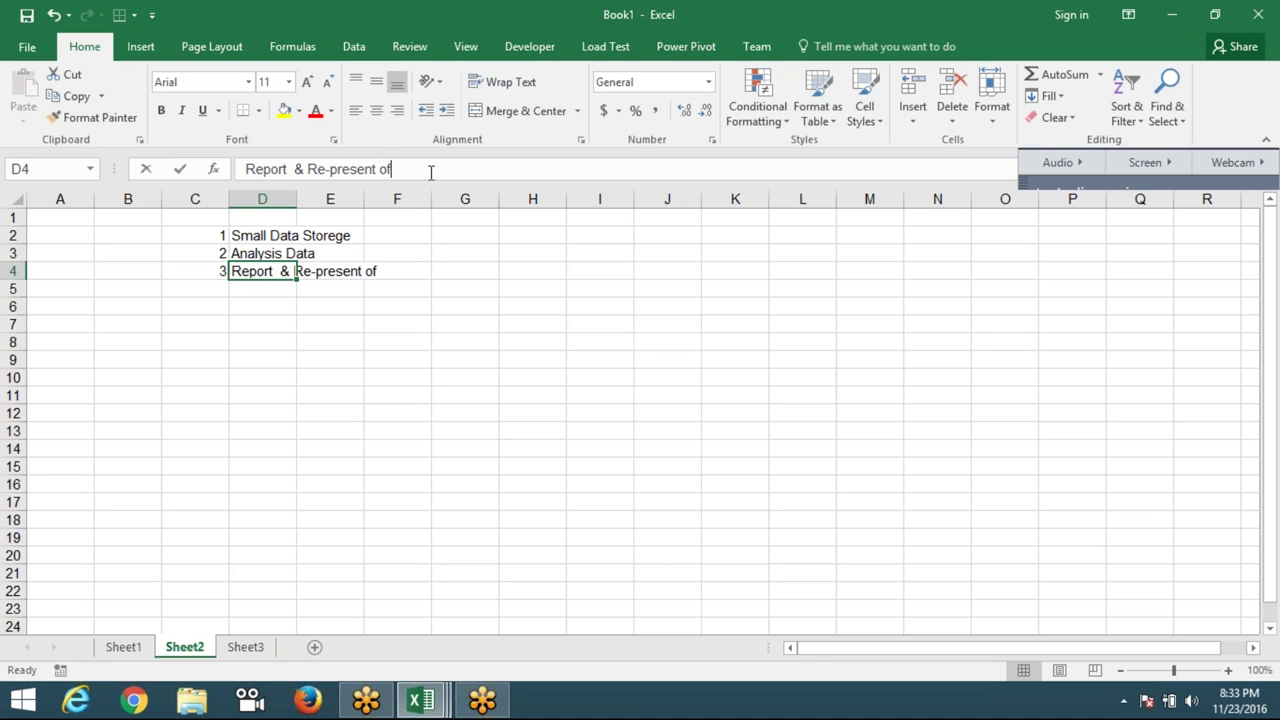
{"action": "type", "text": " dat"}
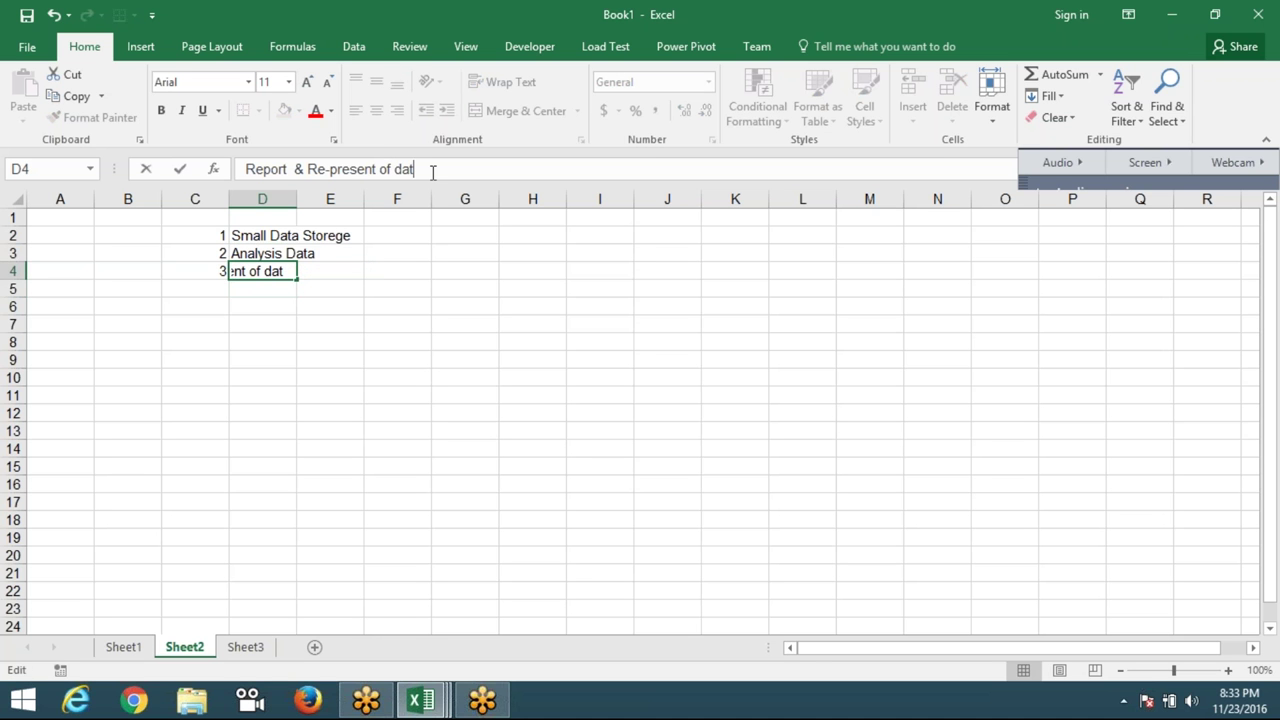
{"action": "type", "text": "a"}
{"action": "key", "text": "Return"}
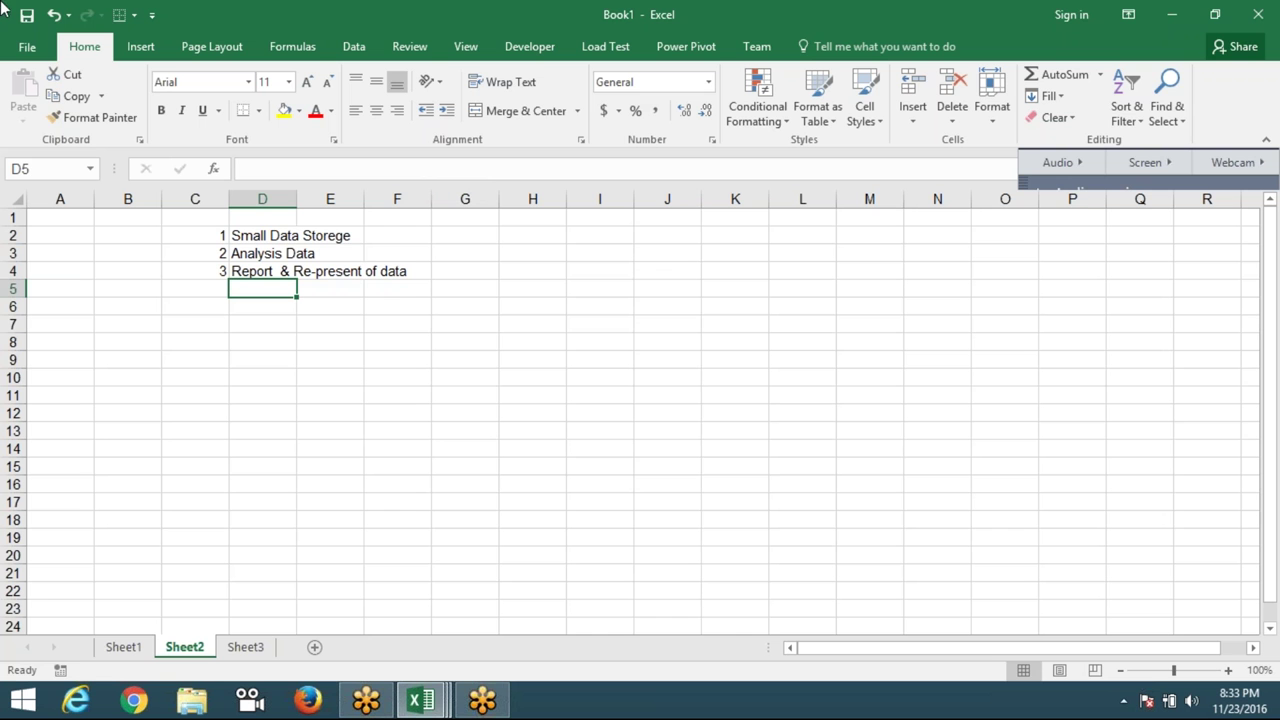
- Open the 1.Manufacturing Dashboard workbook from the Recent workbooks list
{"action": "left_click", "coordinate": [38, 52]}
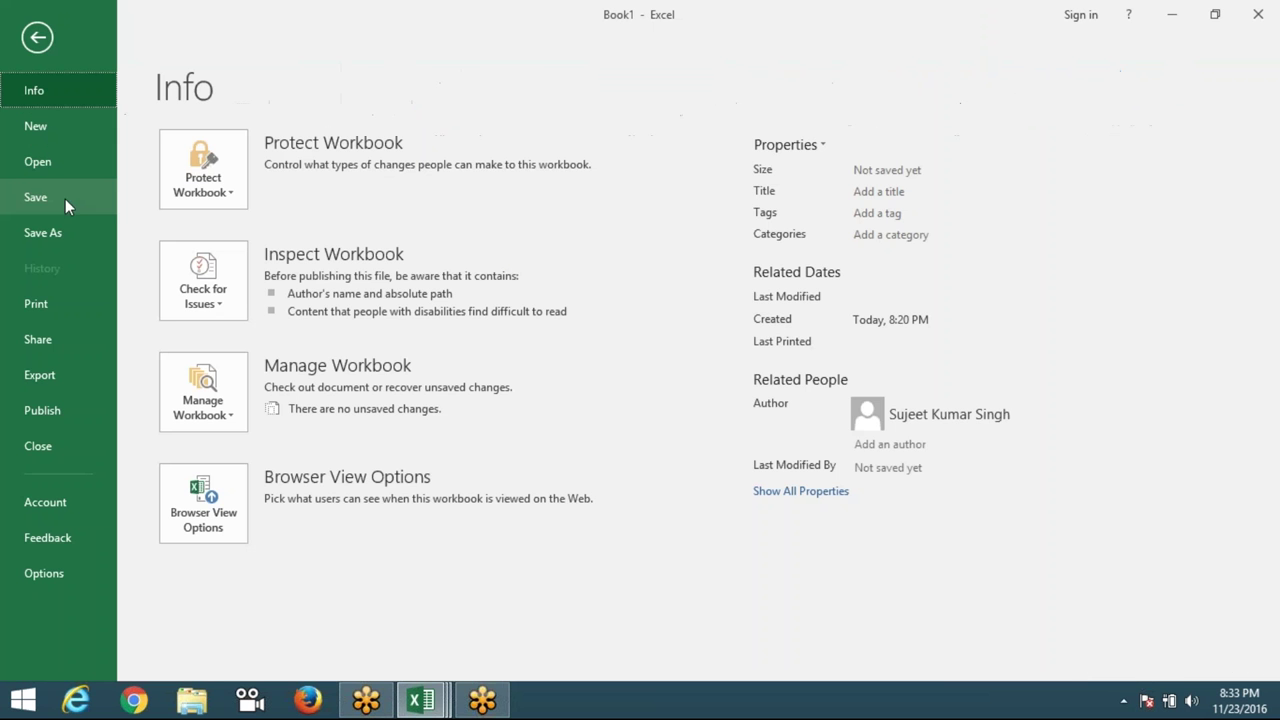
{"action": "left_click", "coordinate": [70, 165]}
{"action": "scroll", "coordinate": [719, 308], "scroll_direction": "down", "scroll_amount": 3}
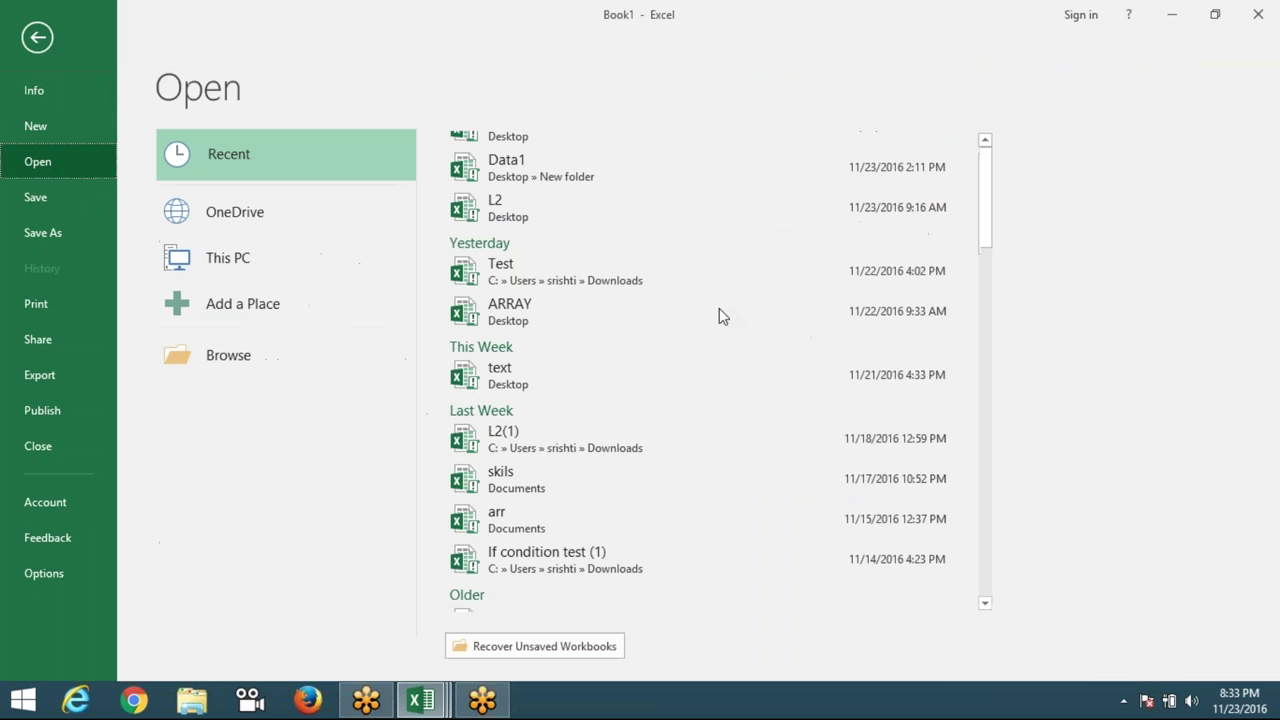
{"action": "scroll", "coordinate": [712, 320], "scroll_direction": "down", "scroll_amount": 2}
{"action": "scroll", "coordinate": [712, 330], "scroll_direction": "down", "scroll_amount": 1}
{"action": "scroll", "coordinate": [712, 330], "scroll_direction": "down", "scroll_amount": 3}
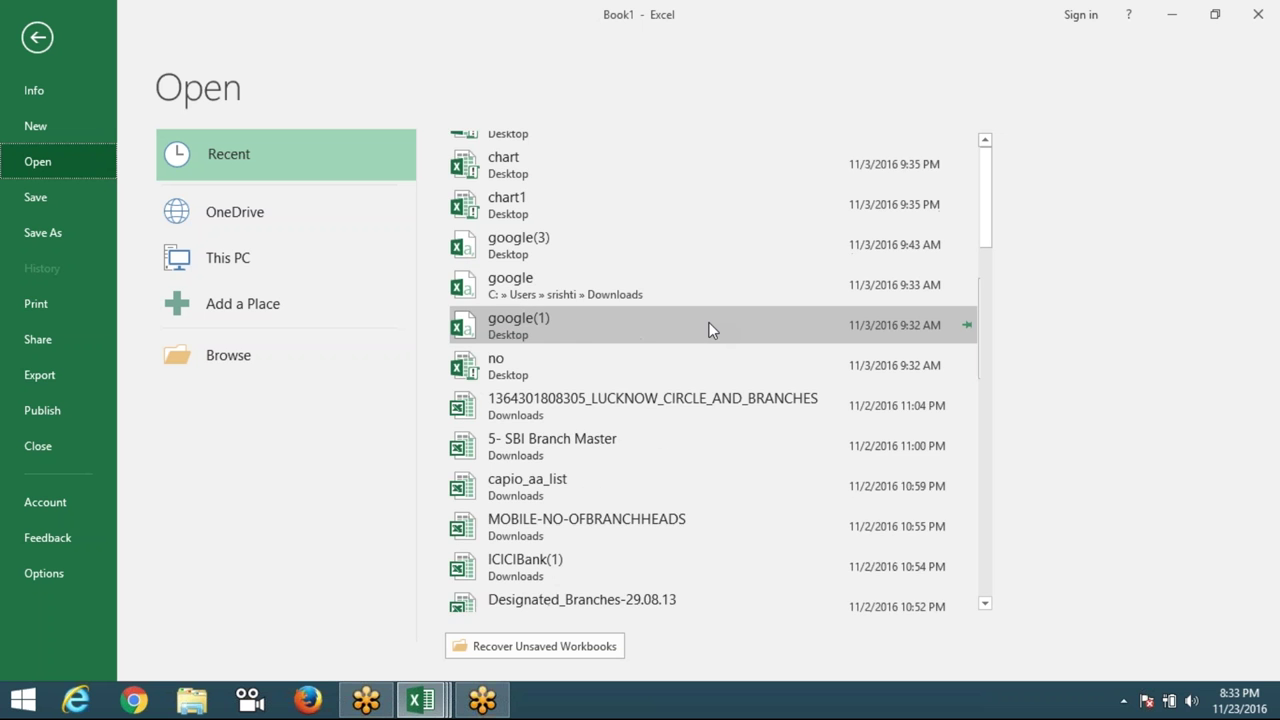
{"action": "scroll", "coordinate": [712, 330], "scroll_direction": "down", "scroll_amount": 1}
{"action": "scroll", "coordinate": [712, 330], "scroll_direction": "down", "scroll_amount": 2}
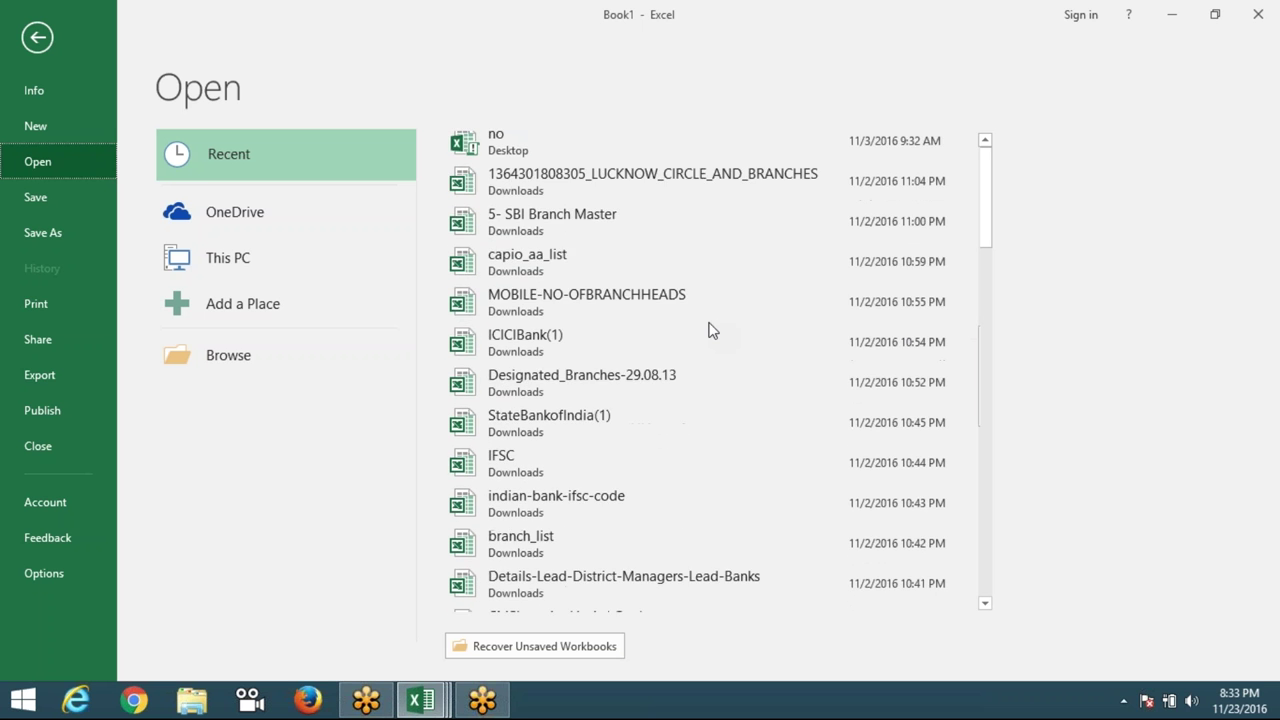
{"action": "scroll", "coordinate": [712, 330], "scroll_direction": "down", "scroll_amount": 2}
{"action": "scroll", "coordinate": [712, 330], "scroll_direction": "down", "scroll_amount": 1}
{"action": "scroll", "coordinate": [712, 330], "scroll_direction": "down", "scroll_amount": 2}
{"action": "scroll", "coordinate": [712, 330], "scroll_direction": "down", "scroll_amount": 1}
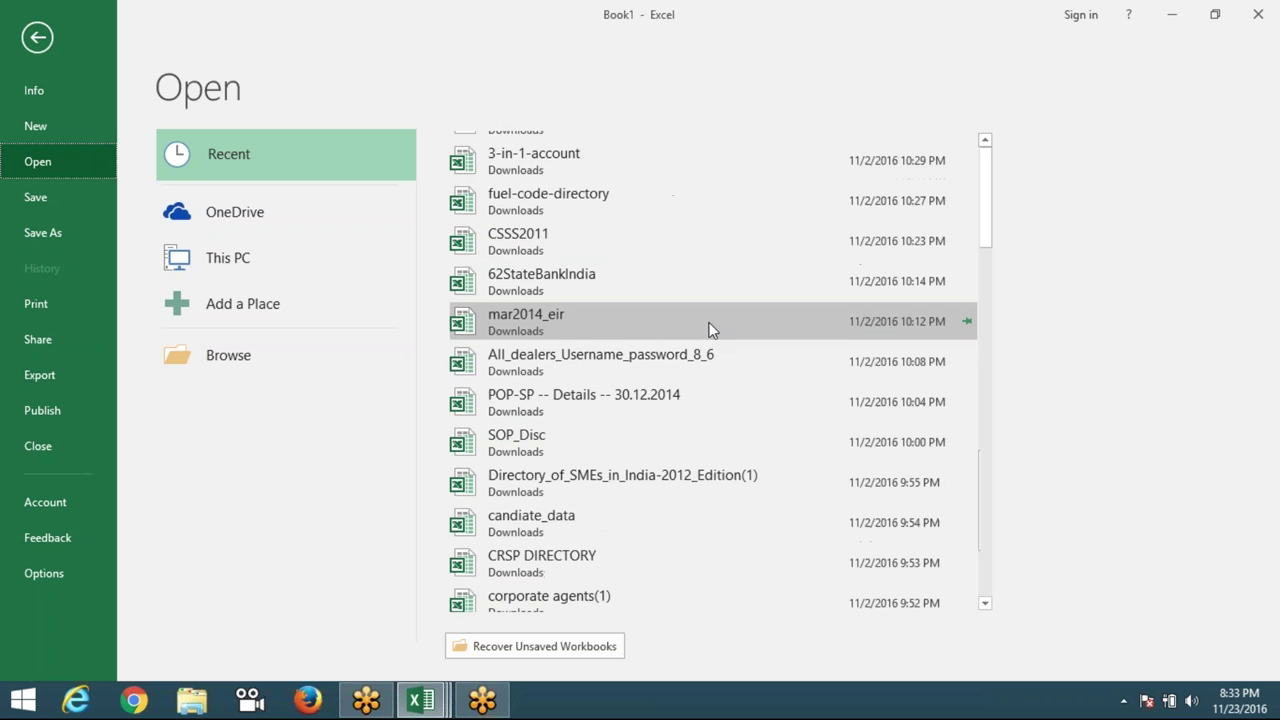
{"action": "scroll", "coordinate": [712, 330], "scroll_direction": "down", "scroll_amount": 2}
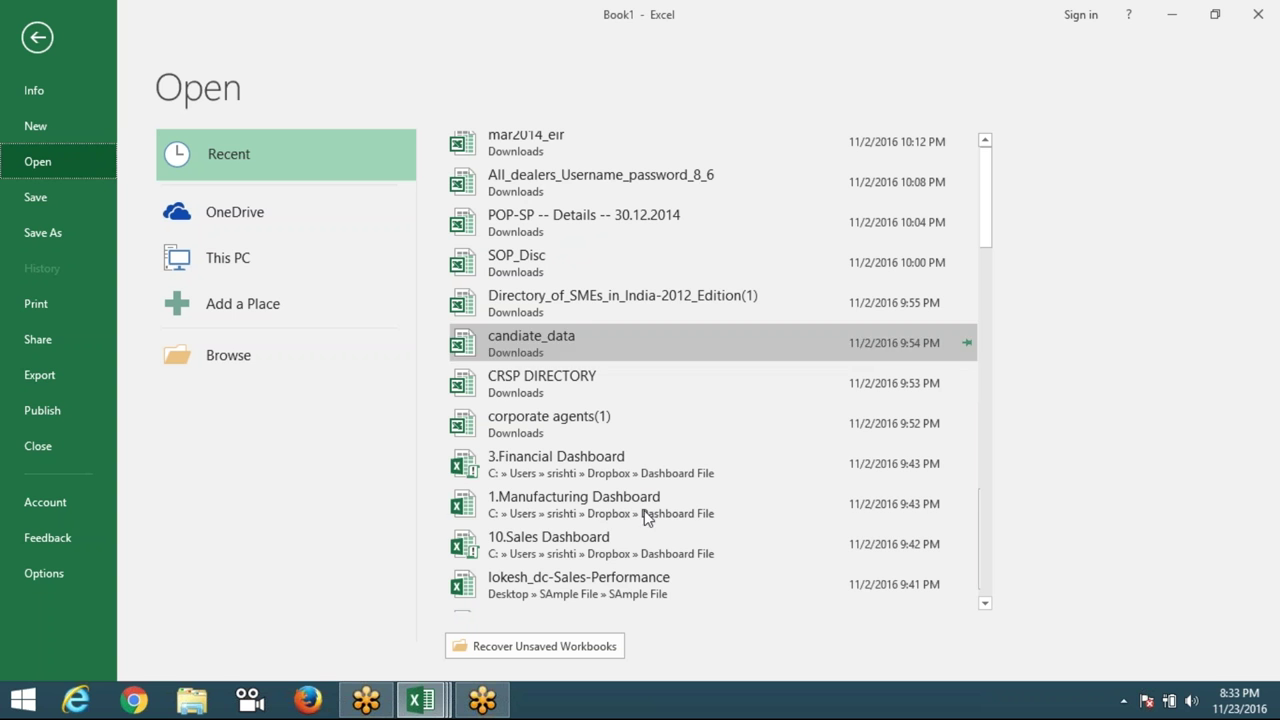
{"action": "left_click", "coordinate": [617, 519]}
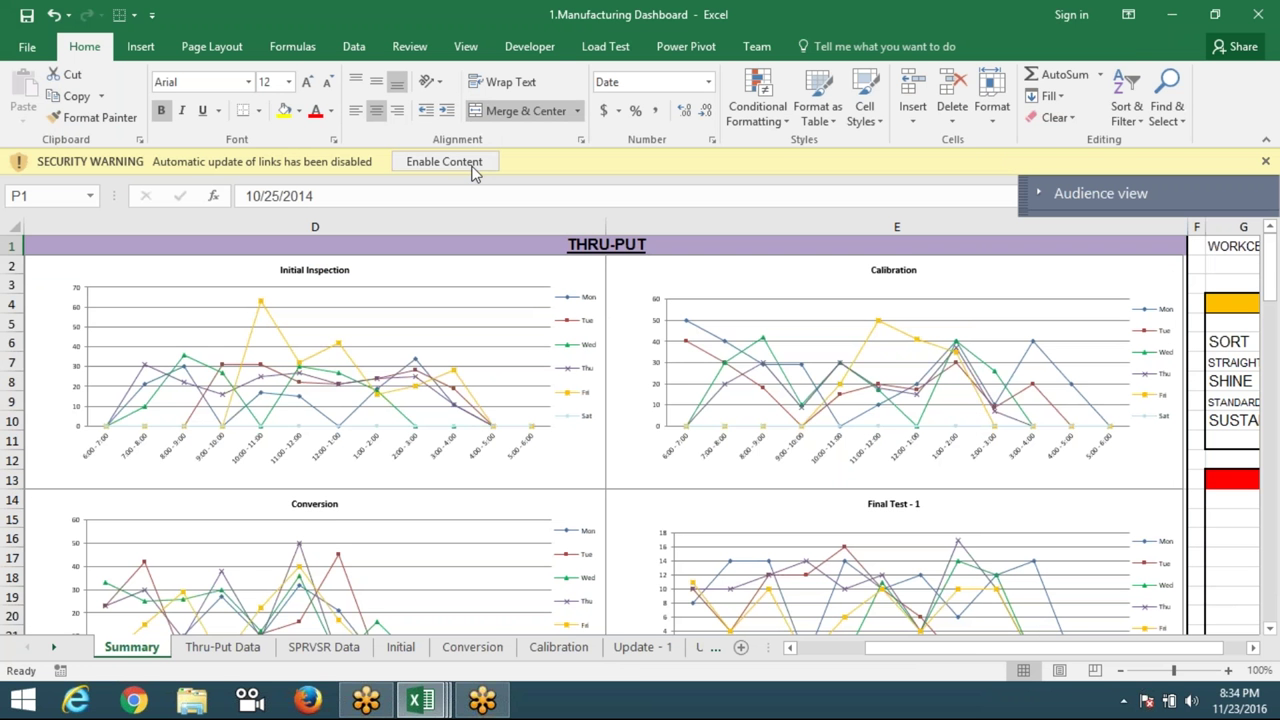
- Enable content, dismiss the link warning, and open 3.Financial Dashboard from Recent workbooks
{"action": "left_click", "coordinate": [473, 170]}
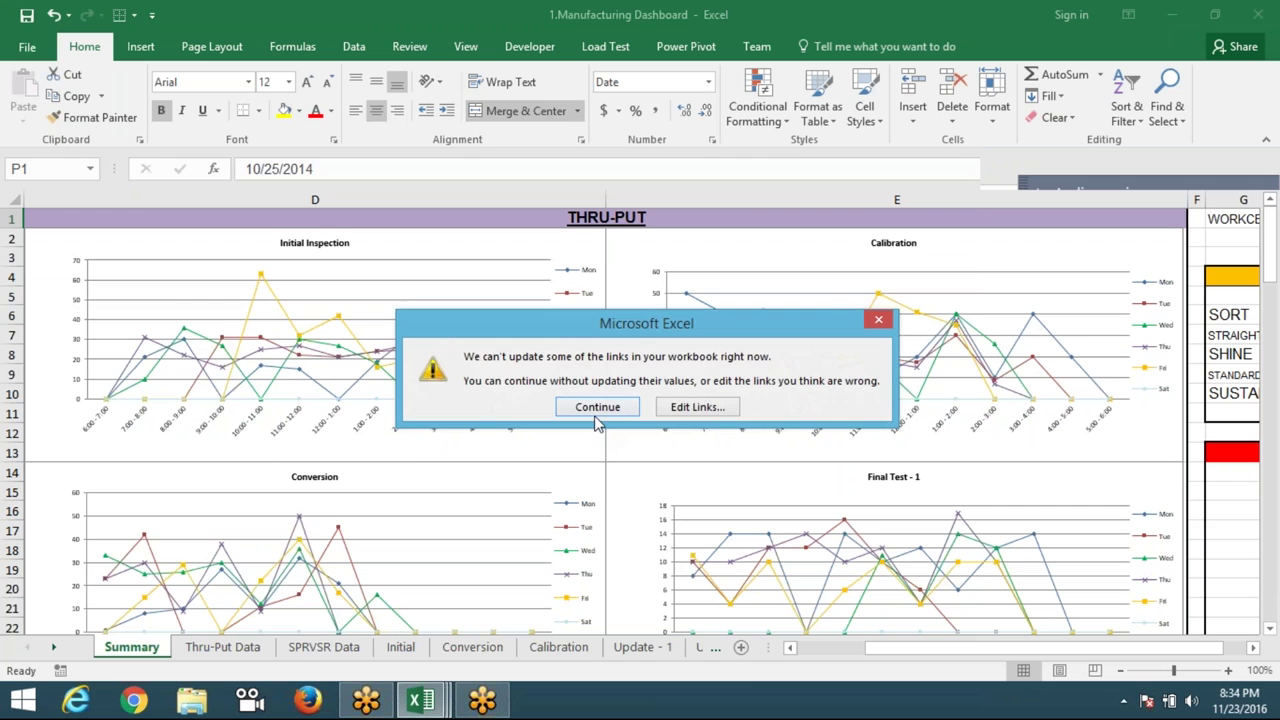
{"action": "key", "text": "Return"}
{"action": "left_click", "coordinate": [27, 47]}
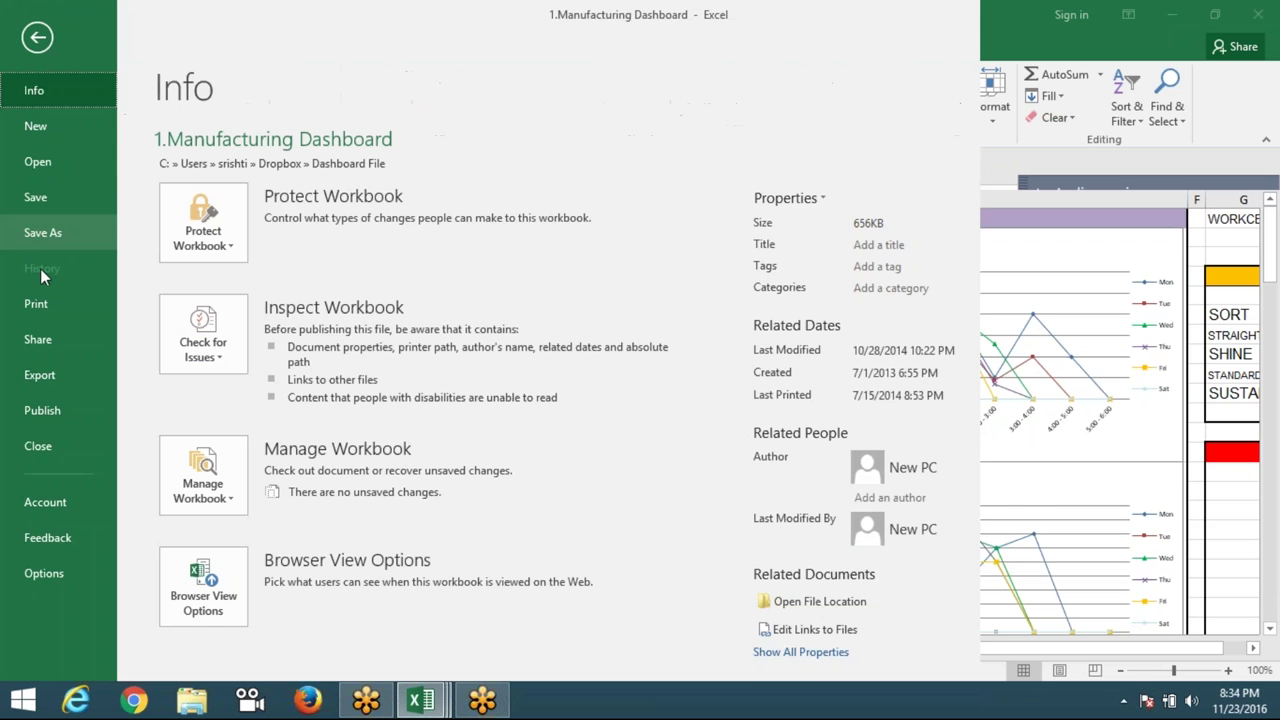
{"action": "left_click", "coordinate": [45, 165]}
{"action": "scroll", "coordinate": [497, 438], "scroll_direction": "down", "scroll_amount": 2}
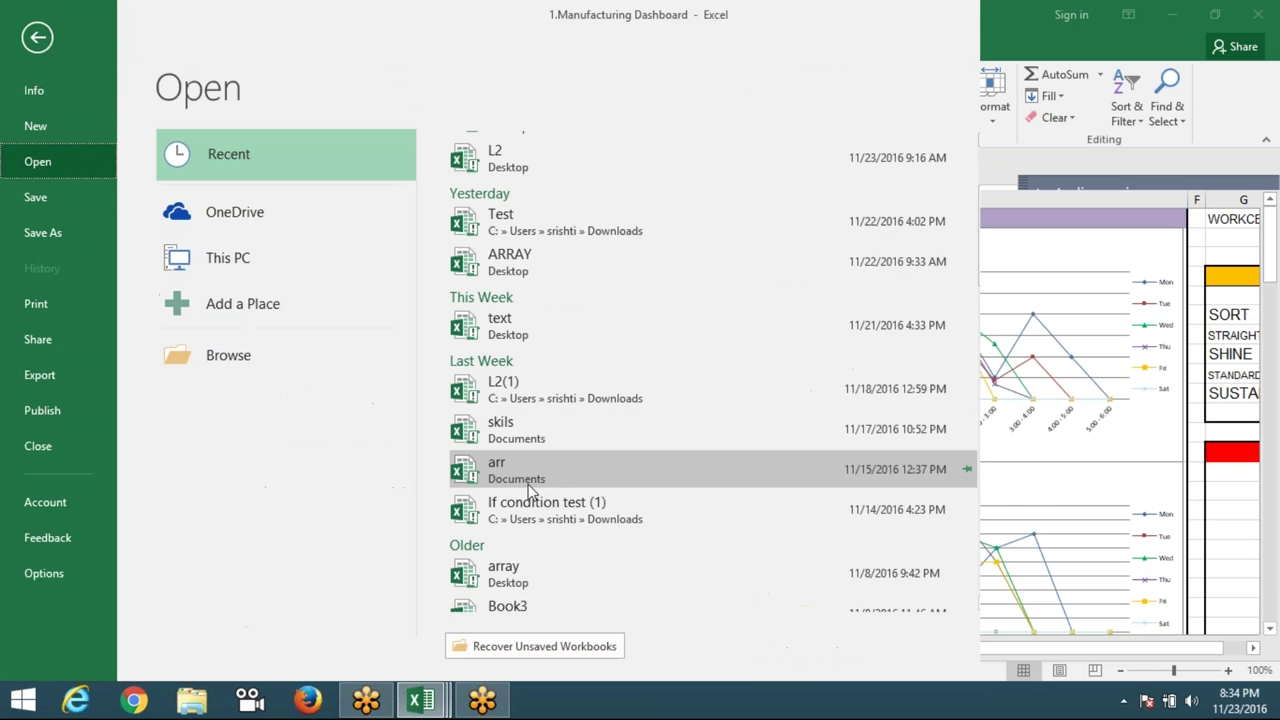
{"action": "scroll", "coordinate": [525, 487], "scroll_direction": "down", "scroll_amount": 3}
{"action": "scroll", "coordinate": [525, 487], "scroll_direction": "down", "scroll_amount": 5}
{"action": "scroll", "coordinate": [525, 487], "scroll_direction": "down", "scroll_amount": 5}
{"action": "scroll", "coordinate": [525, 487], "scroll_direction": "down", "scroll_amount": 1}
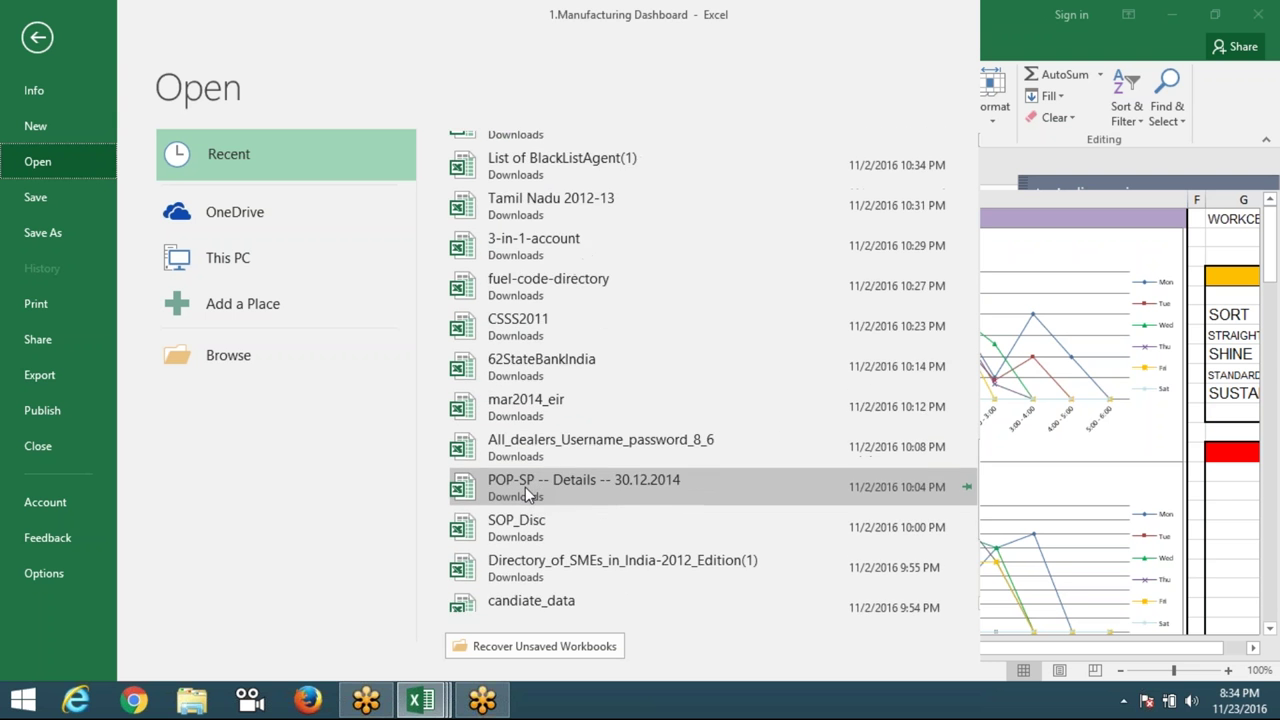
{"action": "scroll", "coordinate": [525, 487], "scroll_direction": "down", "scroll_amount": 1}
{"action": "scroll", "coordinate": [525, 490], "scroll_direction": "down", "scroll_amount": 3}
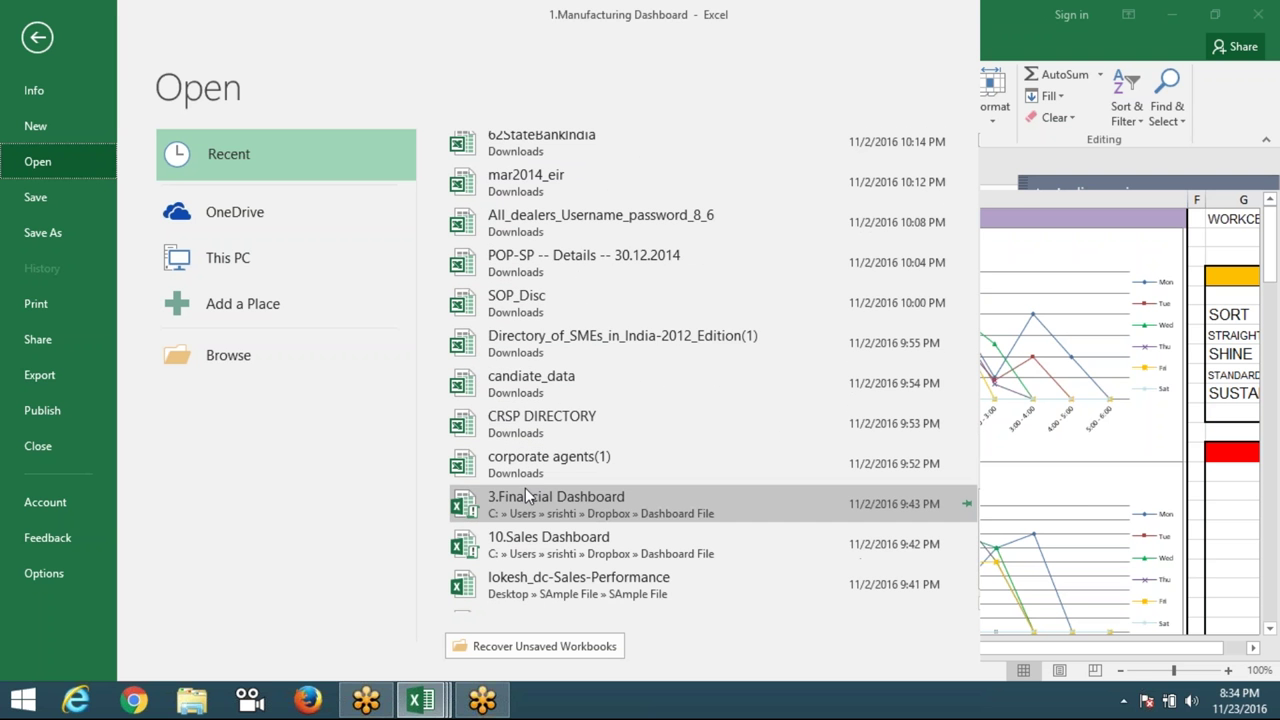
{"action": "left_click", "coordinate": [540, 495]}
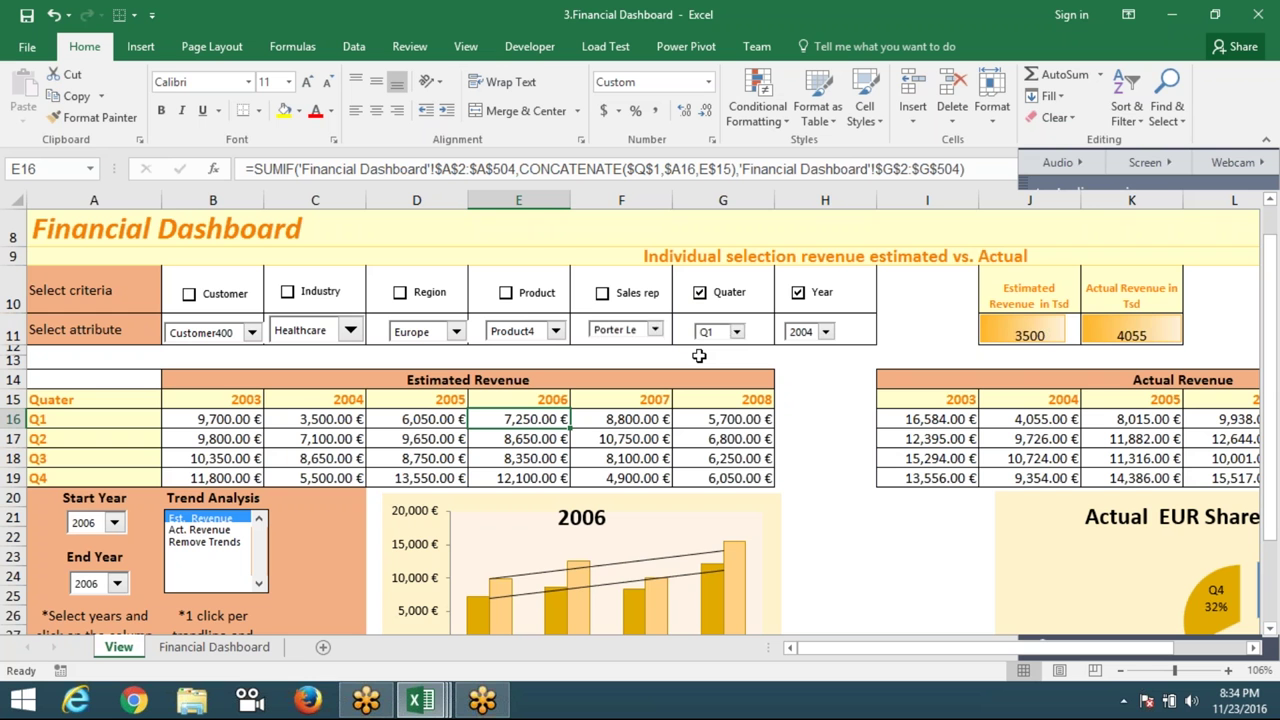
- Uncheck Quater and filter the dashboard to year 2005 and Customer146
{"action": "left_click", "coordinate": [700, 293]}
{"action": "left_click", "coordinate": [825, 331]}
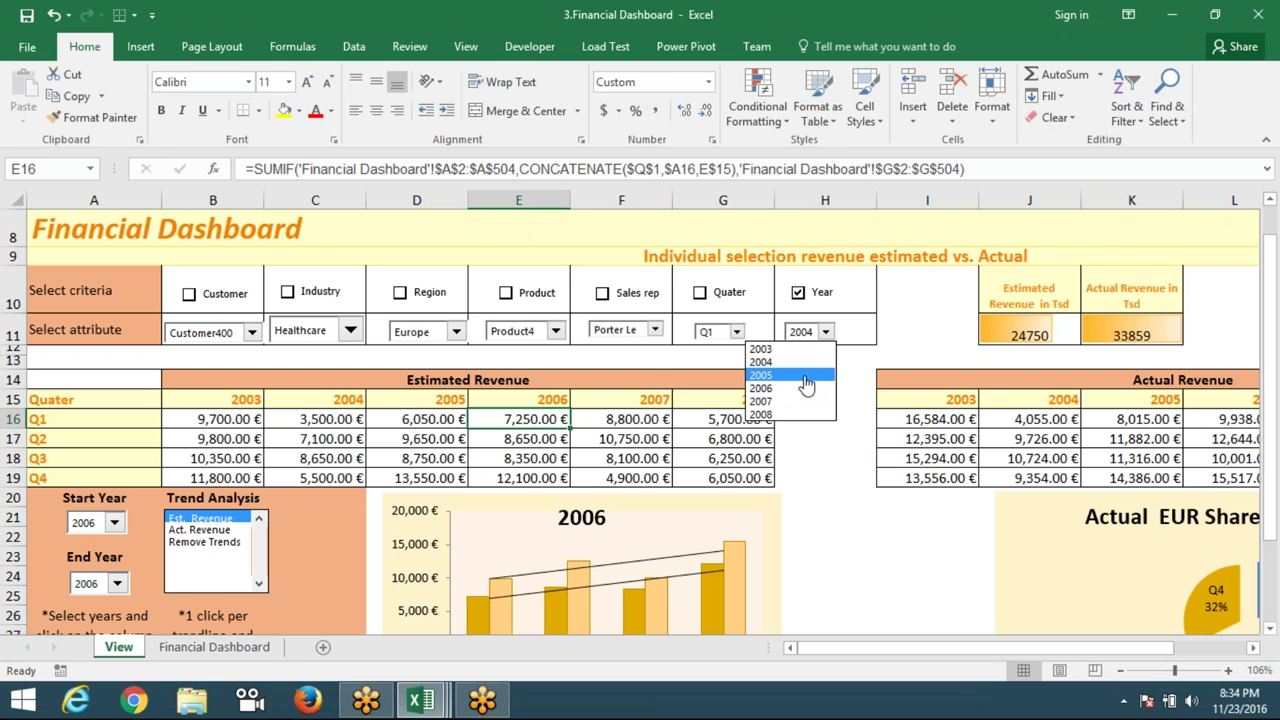
{"action": "left_click", "coordinate": [806, 376]}
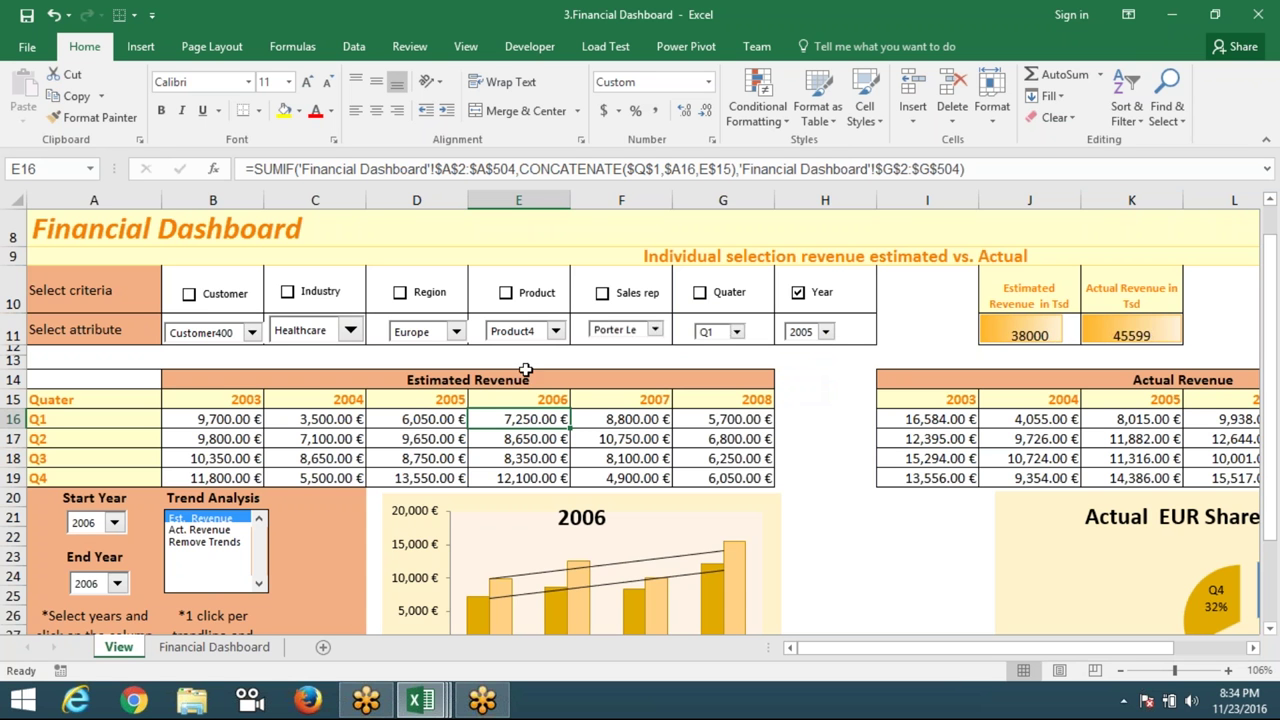
{"action": "left_click", "coordinate": [189, 296]}
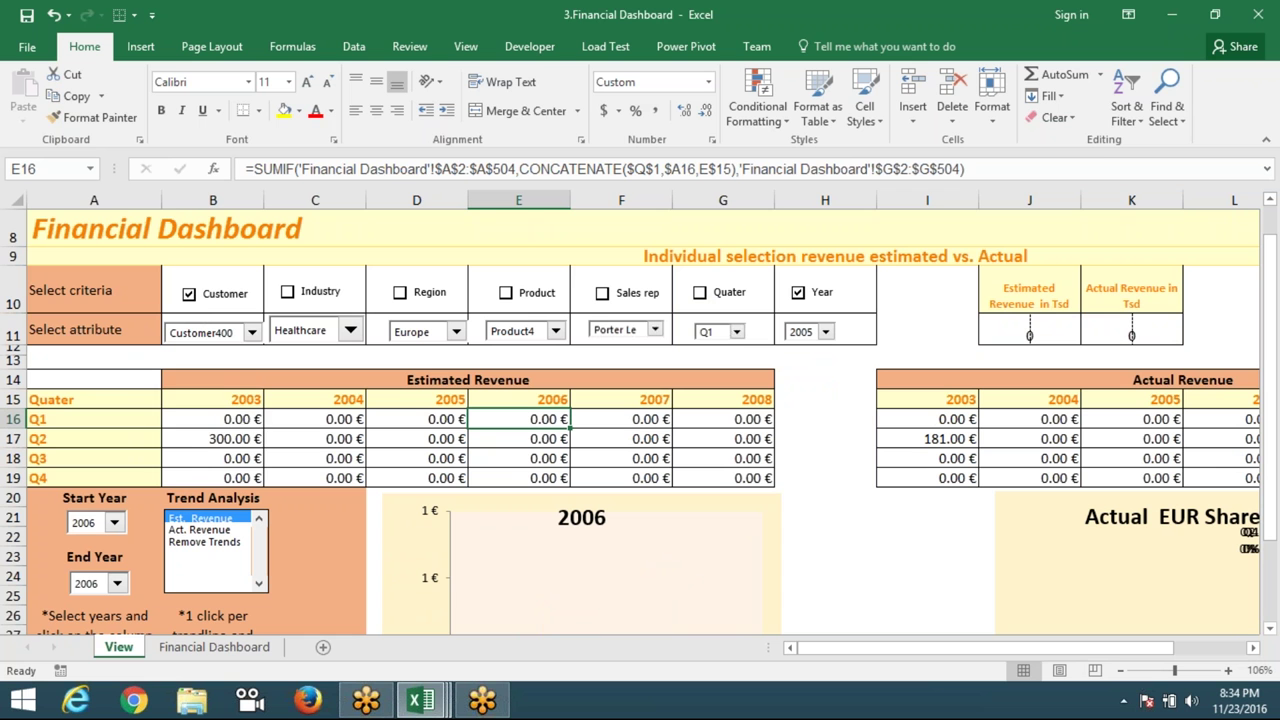
{"action": "left_click", "coordinate": [200, 332]}
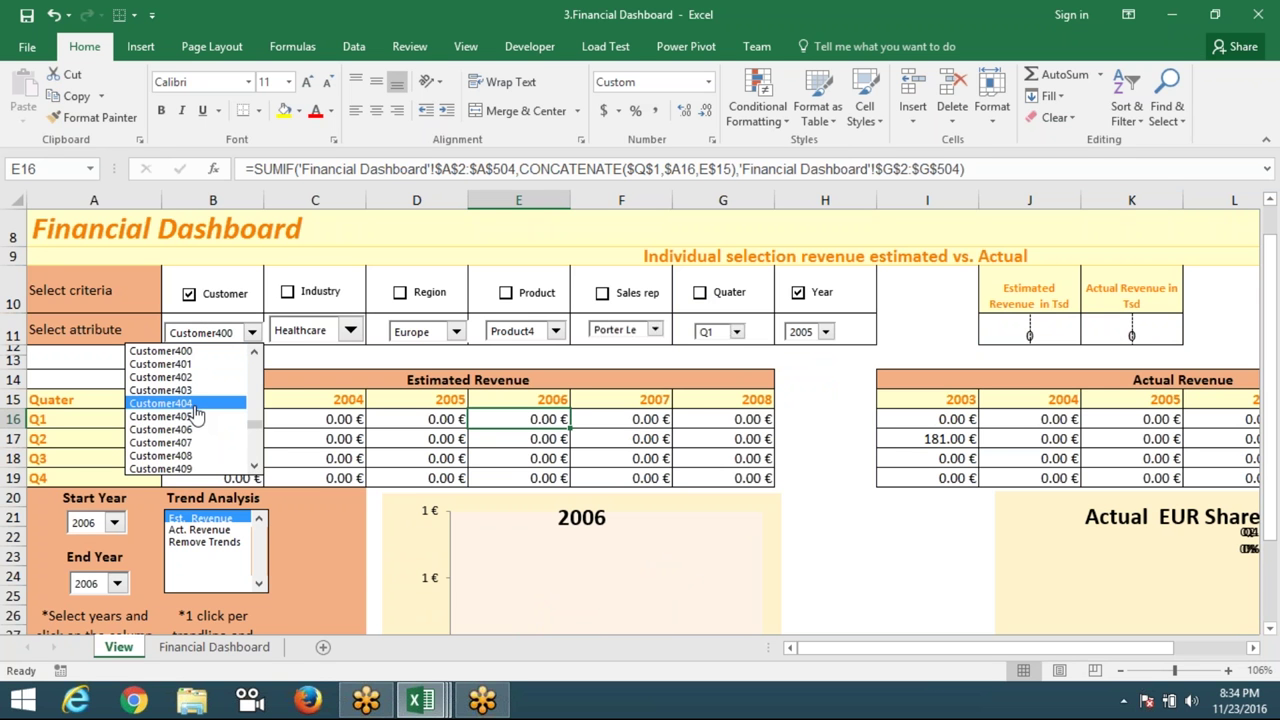
{"action": "left_click_drag", "start_coordinate": [254, 424], "coordinate": [254, 400]}
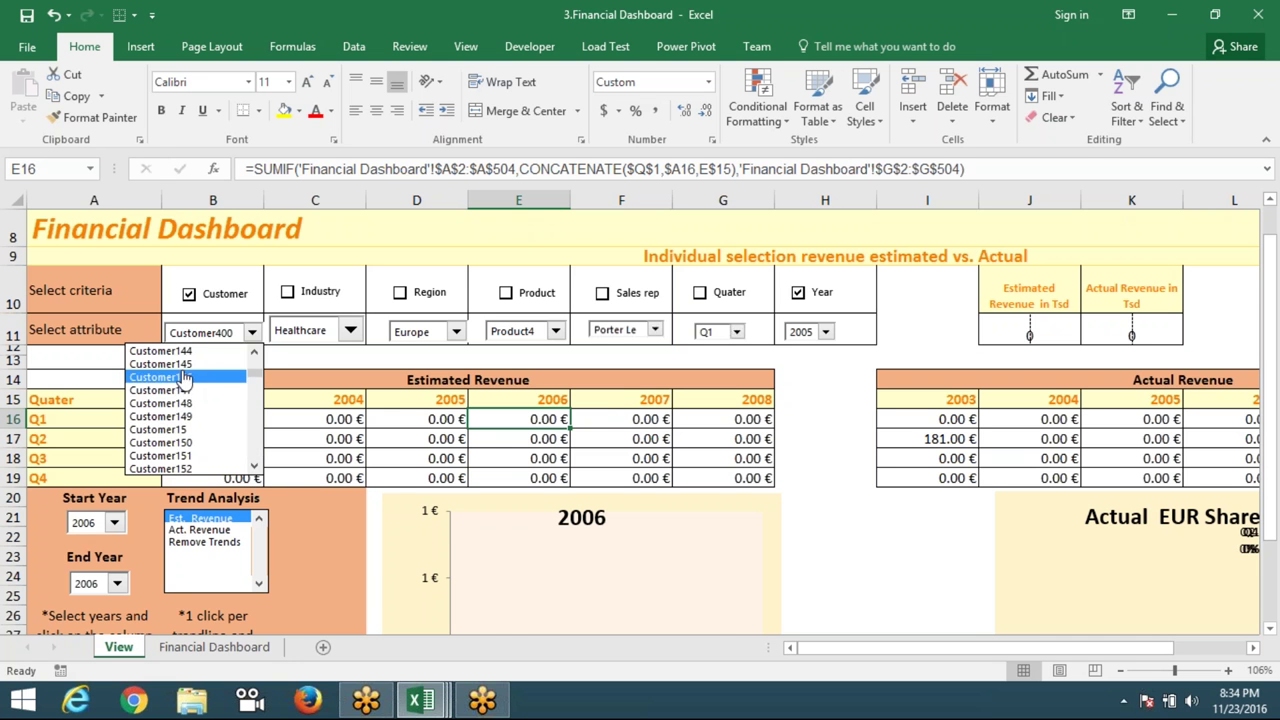
{"action": "left_click", "coordinate": [184, 377]}
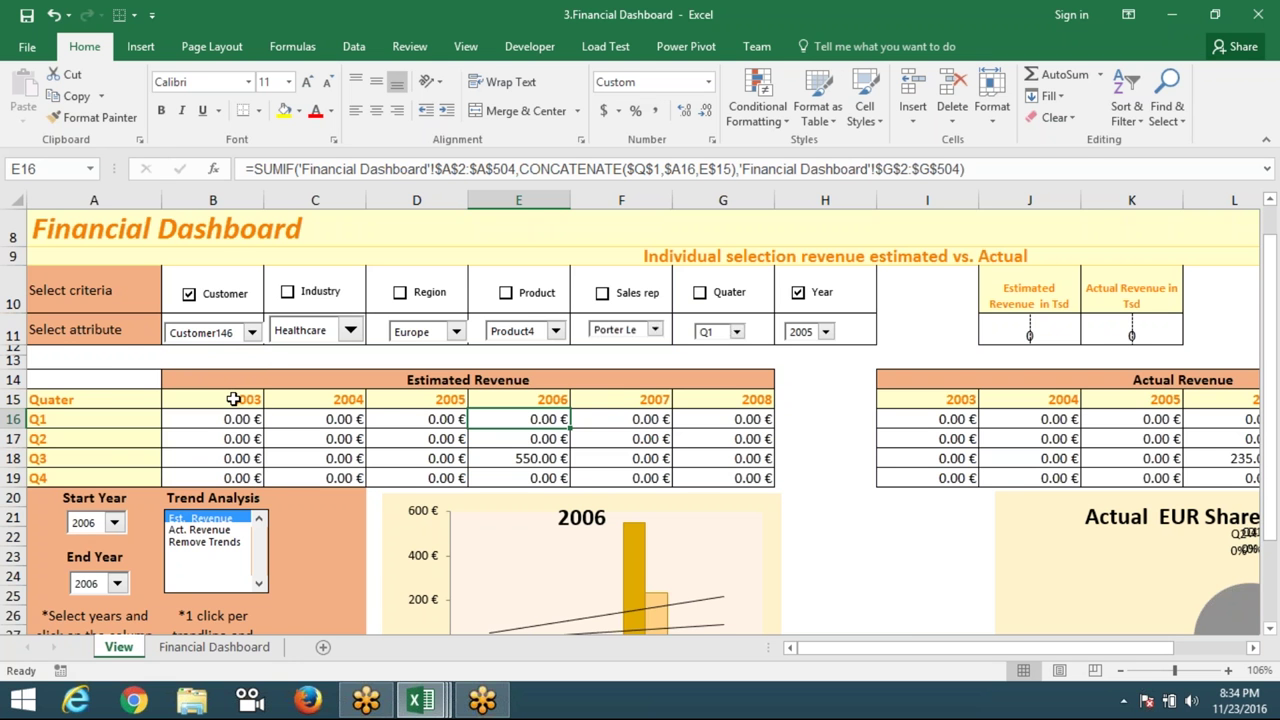
- Set the trend end year to 2008 and show trend analysis for actual revenue
{"action": "scroll", "coordinate": [233, 399], "scroll_direction": "down", "scroll_amount": 4}
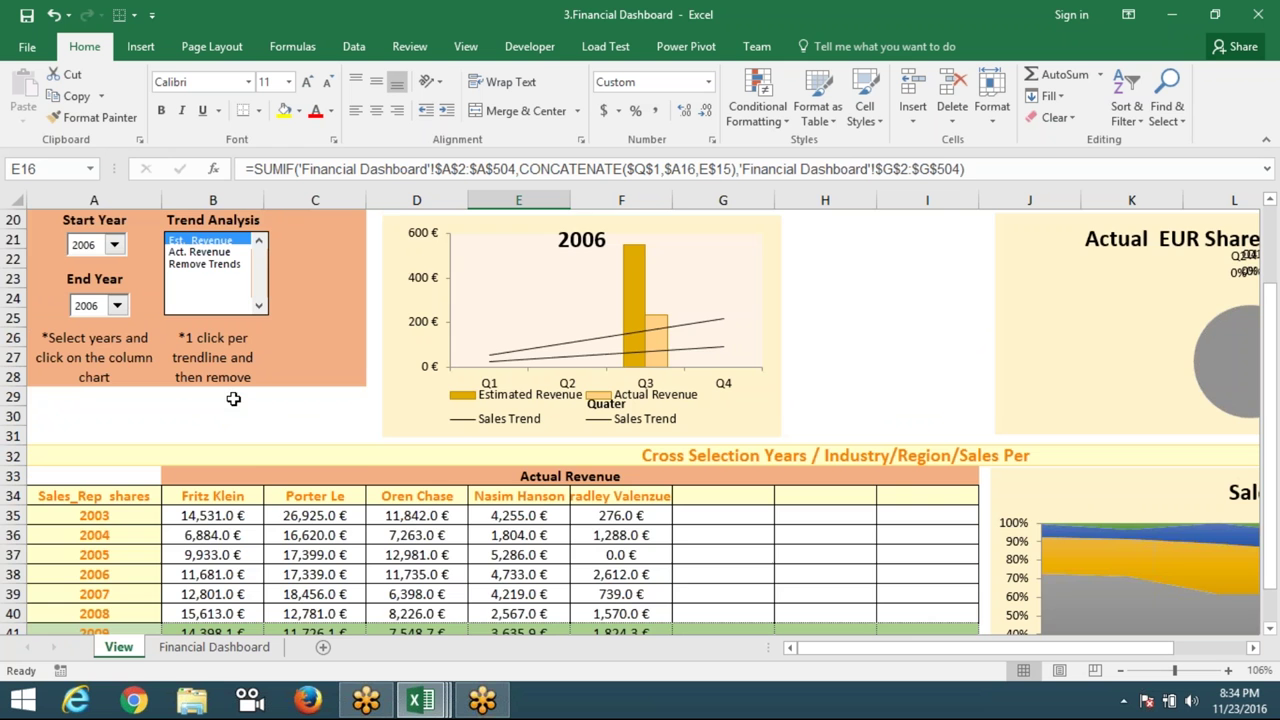
{"action": "scroll", "coordinate": [233, 399], "scroll_direction": "down", "scroll_amount": 1}
{"action": "scroll", "coordinate": [233, 399], "scroll_direction": "up", "scroll_amount": 2}
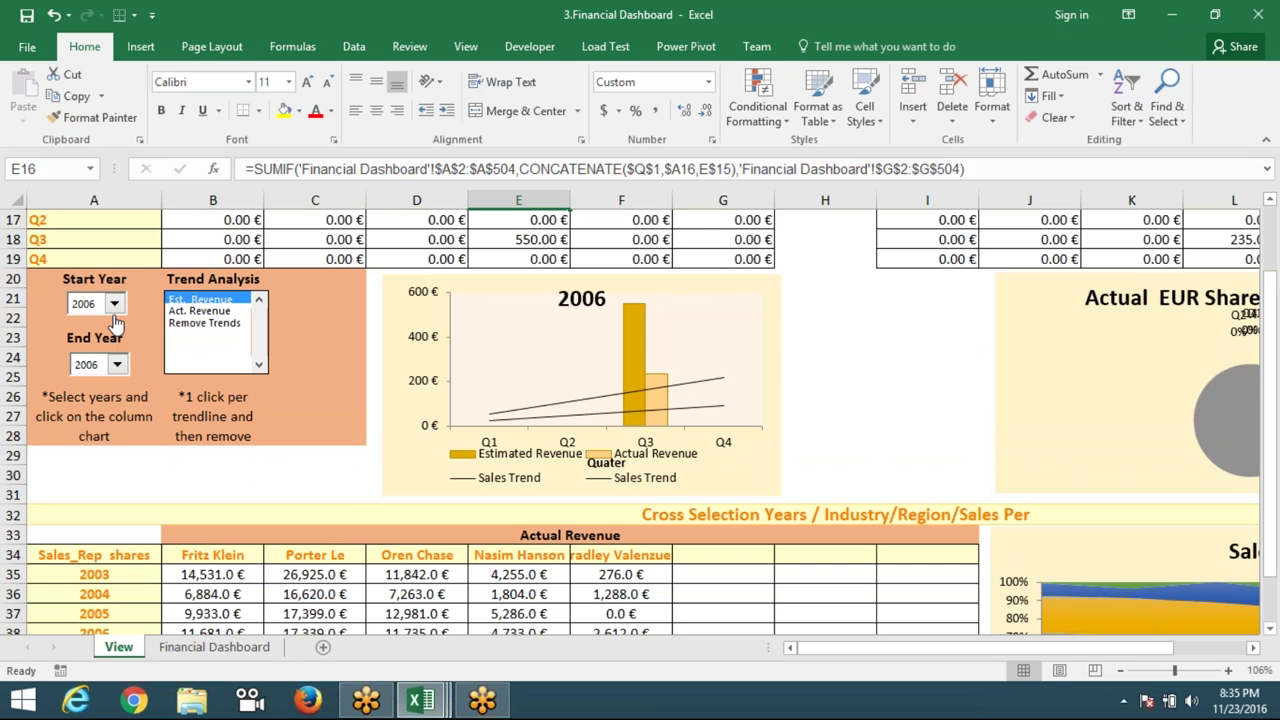
{"action": "left_click", "coordinate": [117, 365]}
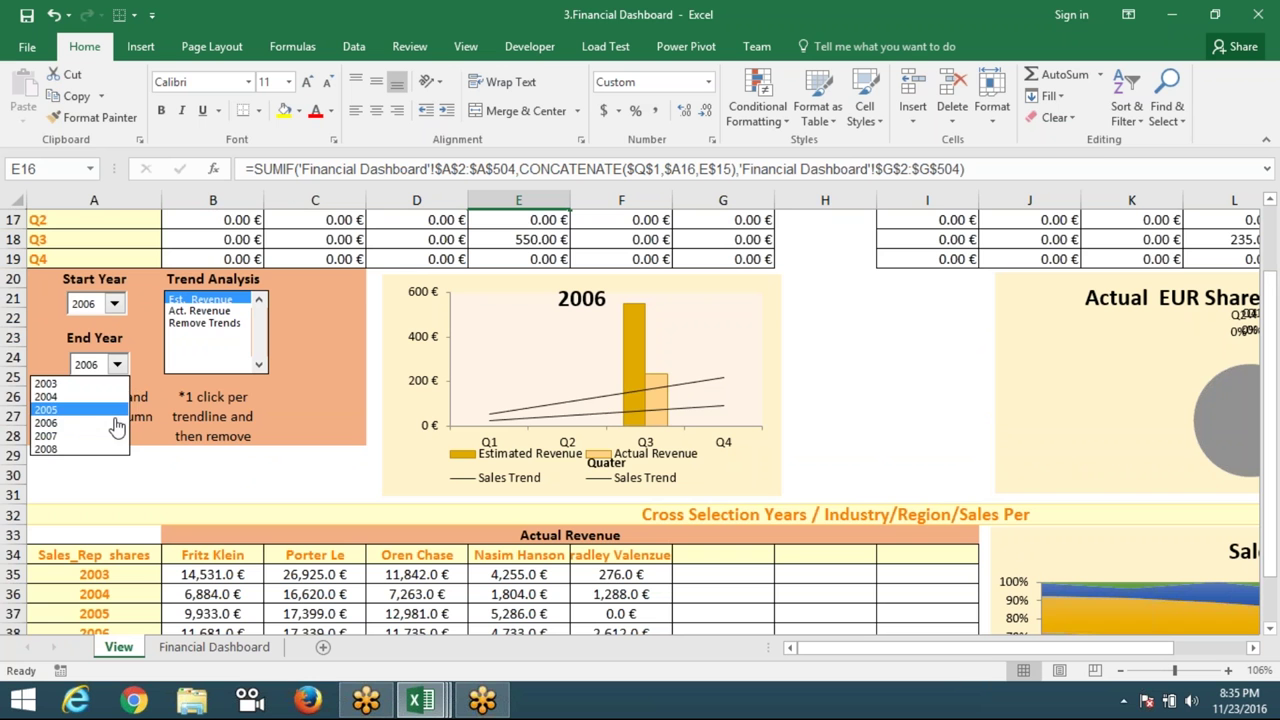
{"action": "left_click", "coordinate": [97, 449]}
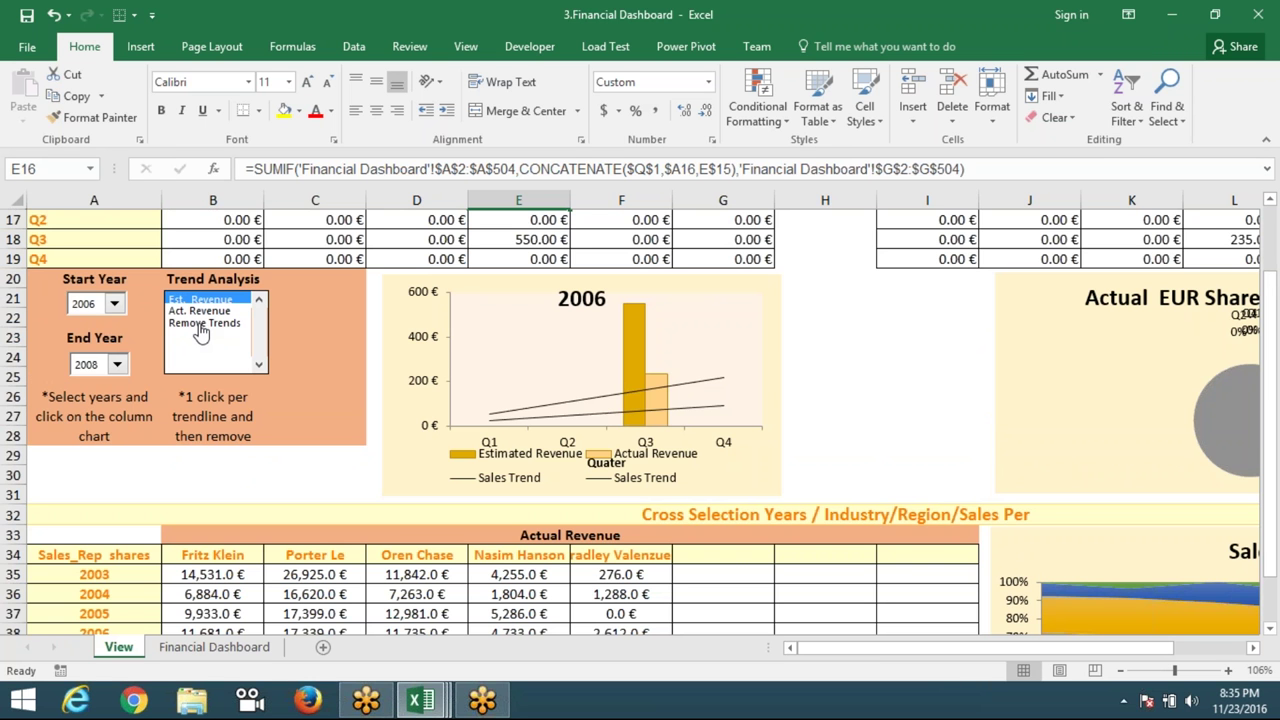
{"action": "left_click", "coordinate": [221, 312]}
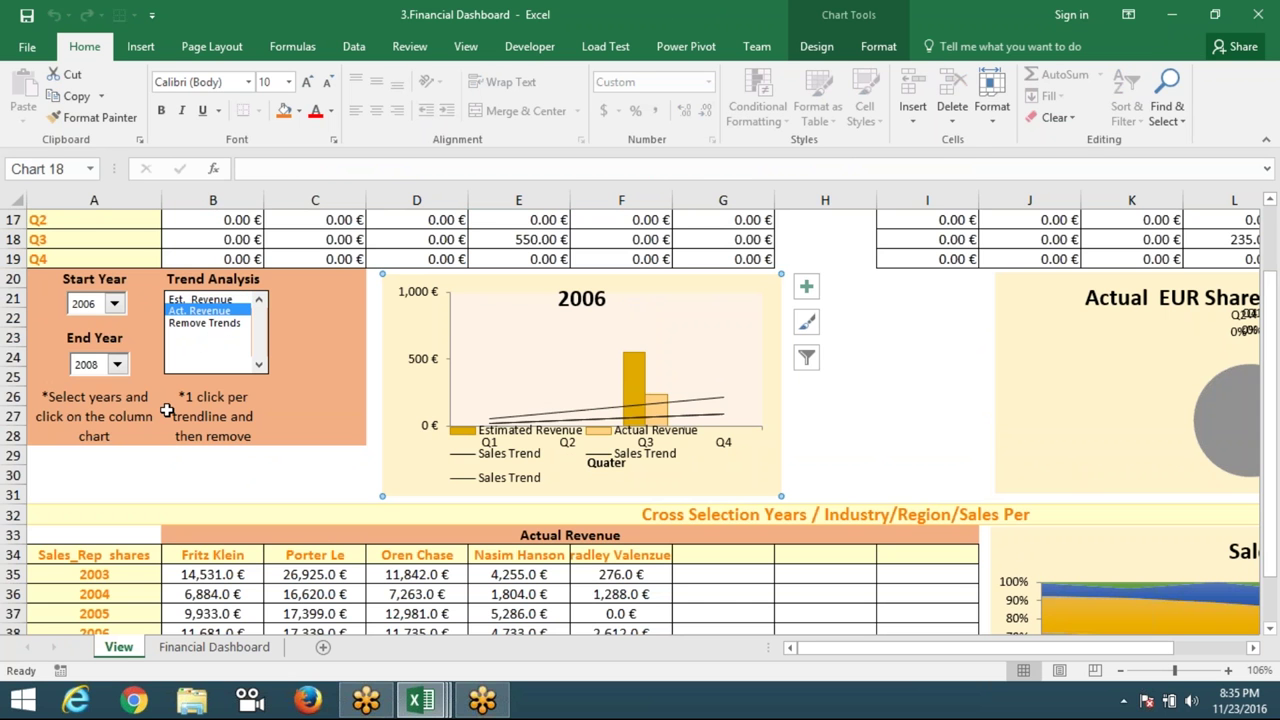
- Review the year options, keeping 2005, and scroll back to the dashboard's top section
{"action": "scroll", "coordinate": [167, 410], "scroll_direction": "down", "scroll_amount": 3}
{"action": "scroll", "coordinate": [167, 410], "scroll_direction": "down", "scroll_amount": 2}
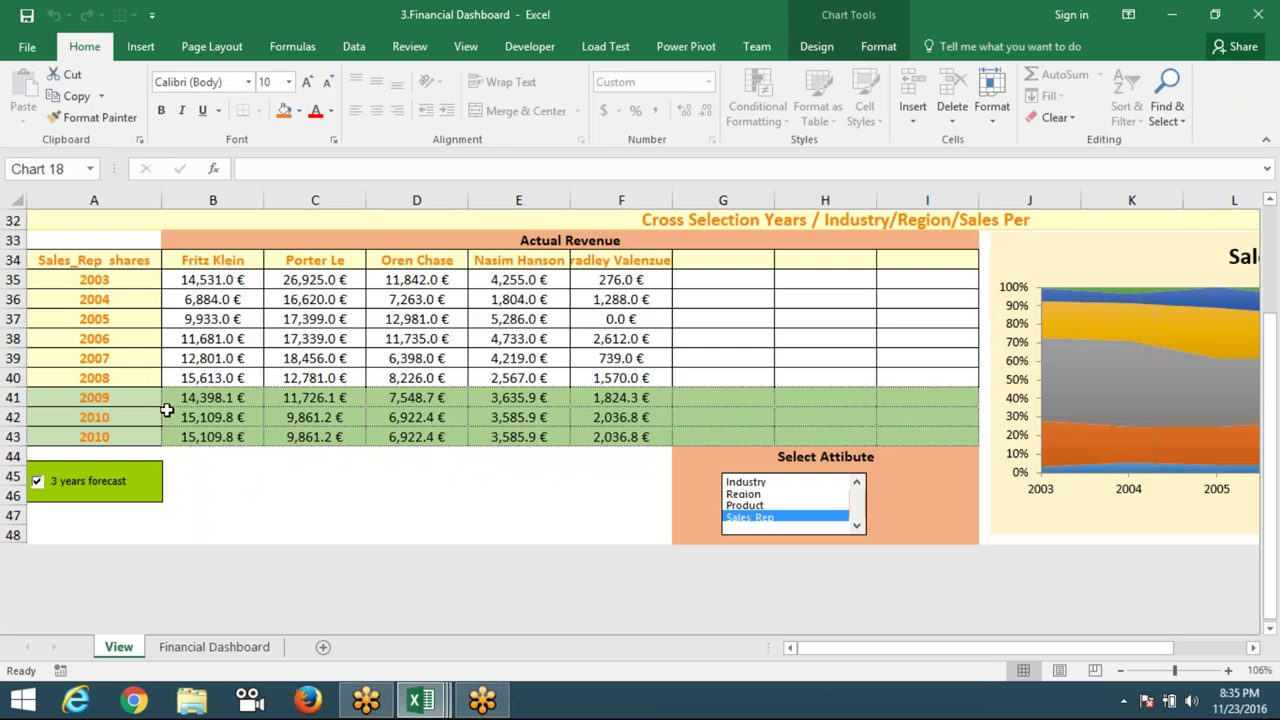
{"action": "scroll", "coordinate": [167, 410], "scroll_direction": "up", "scroll_amount": 4}
{"action": "scroll", "coordinate": [168, 409], "scroll_direction": "up", "scroll_amount": 4}
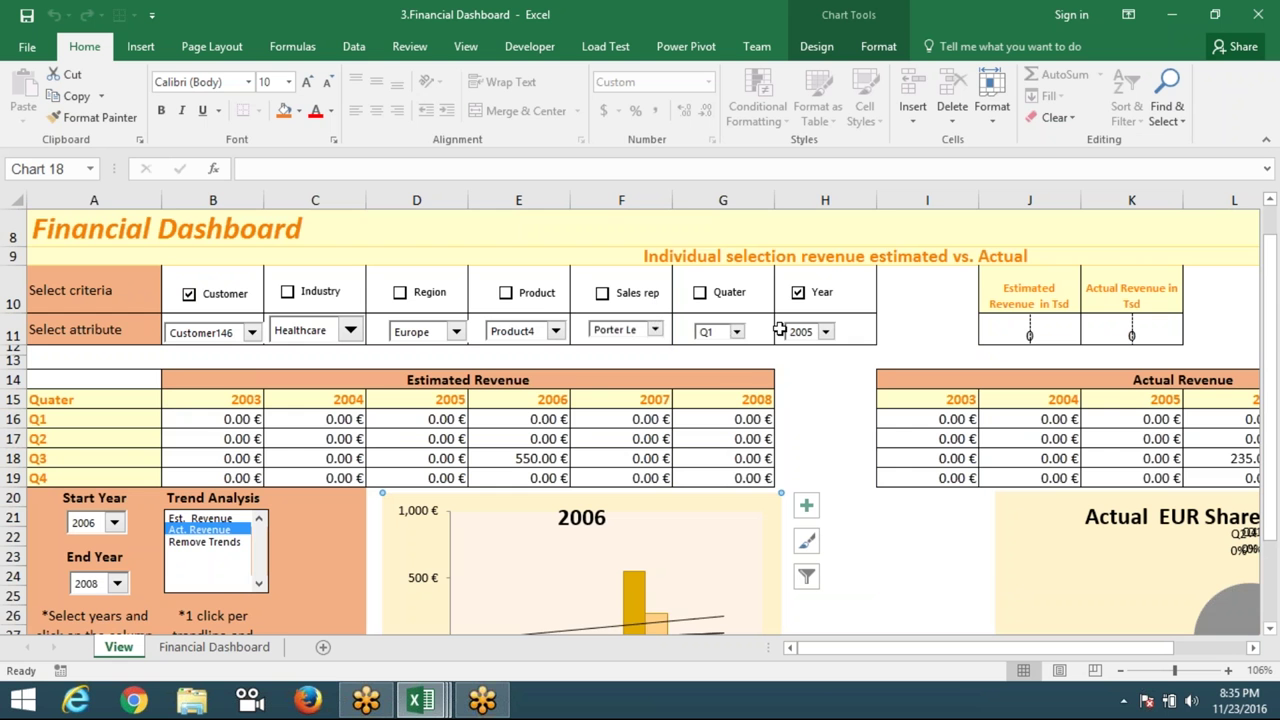
{"action": "left_click", "coordinate": [824, 331]}
{"action": "left_click", "coordinate": [818, 339]}
{"action": "mouse_move", "coordinate": [851, 647]}
{"action": "left_mouse_down"}
{"action": "mouse_move", "coordinate": [1020, 652]}
{"action": "mouse_move", "coordinate": [965, 647]}
{"action": "left_mouse_up"}
{"action": "scroll", "coordinate": [640, 420], "scroll_direction": "down", "scroll_amount": 4}
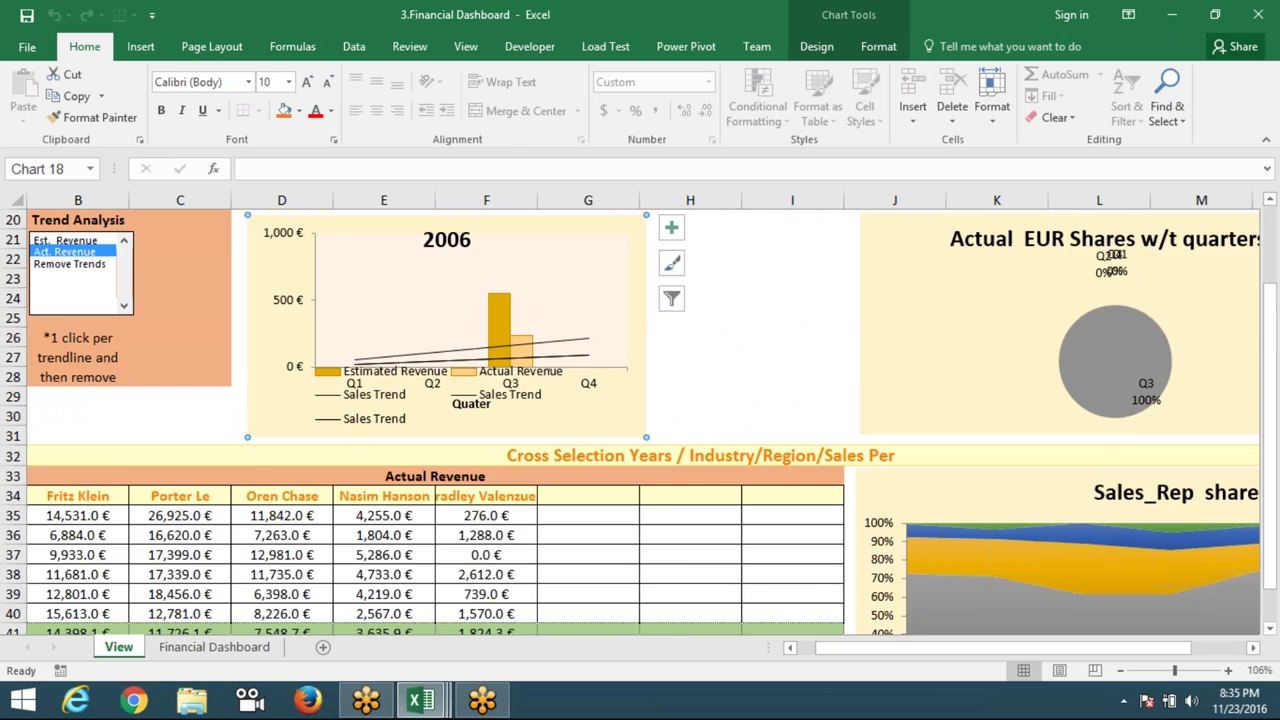
{"action": "scroll", "coordinate": [488, 485], "scroll_direction": "up", "scroll_amount": 3}
{"action": "scroll", "coordinate": [488, 485], "scroll_direction": "up", "scroll_amount": 1}
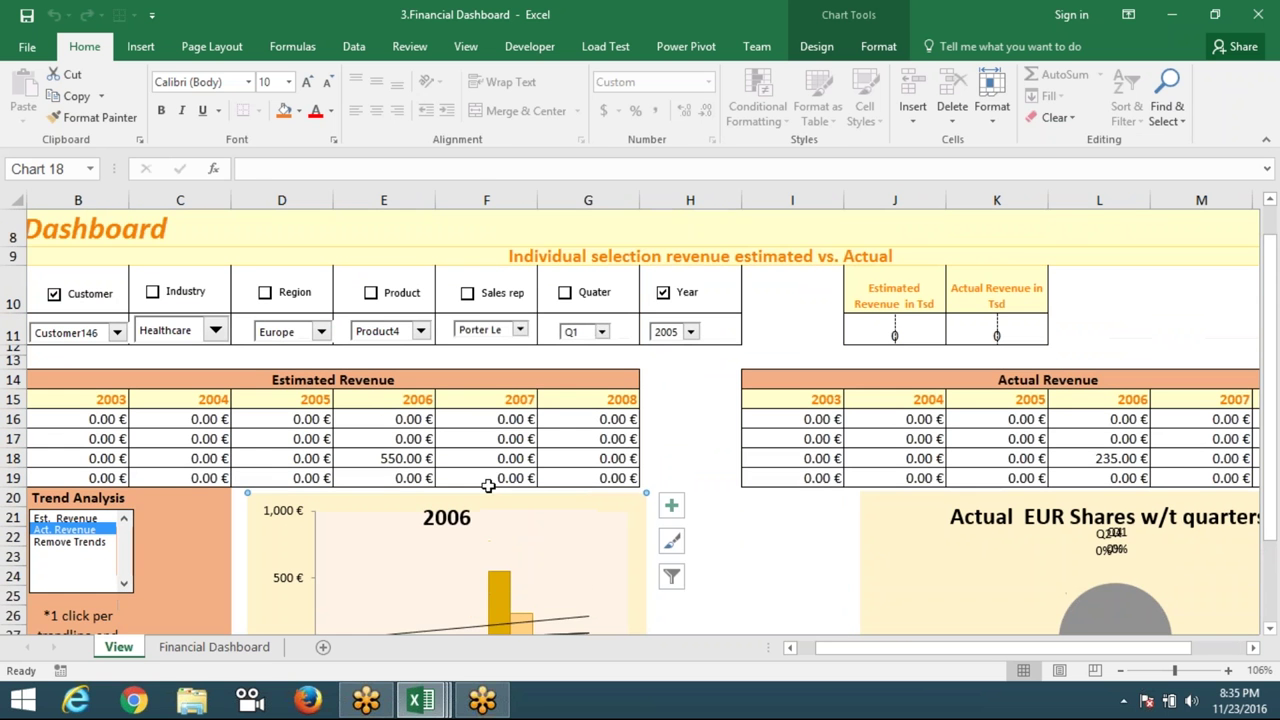
- Switch to Book1 and enter 4 in C5 and 'Sharing' in D5
{"action": "mouse_move", "coordinate": [420, 700]}
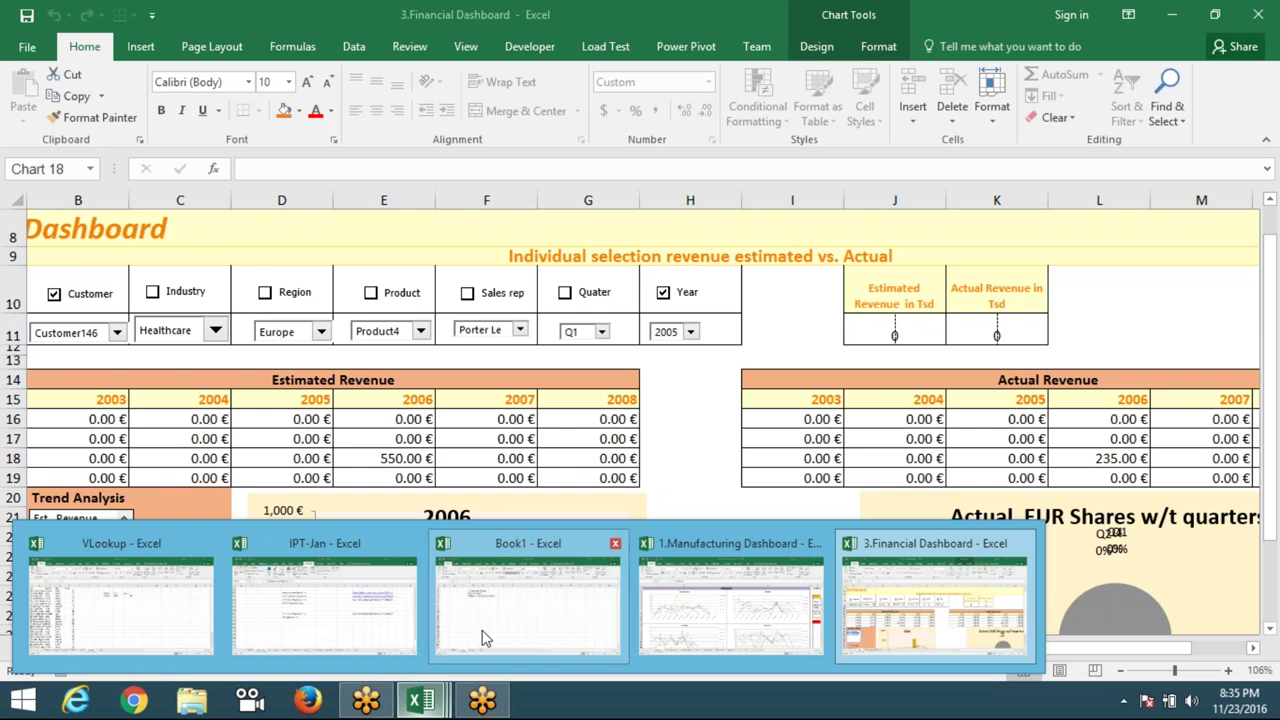
{"action": "left_click", "coordinate": [484, 637]}
{"action": "left_click", "coordinate": [214, 288]}
{"action": "type", "text": "4"}
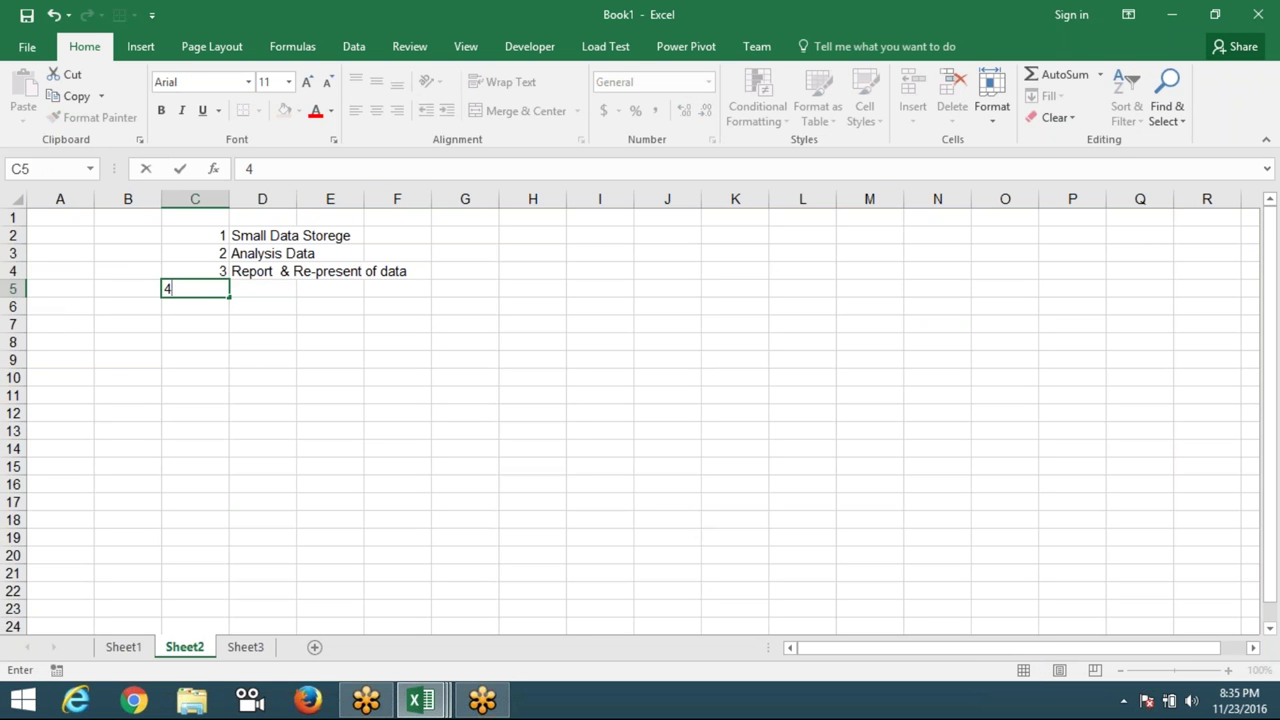
{"action": "key", "text": "Tab"}
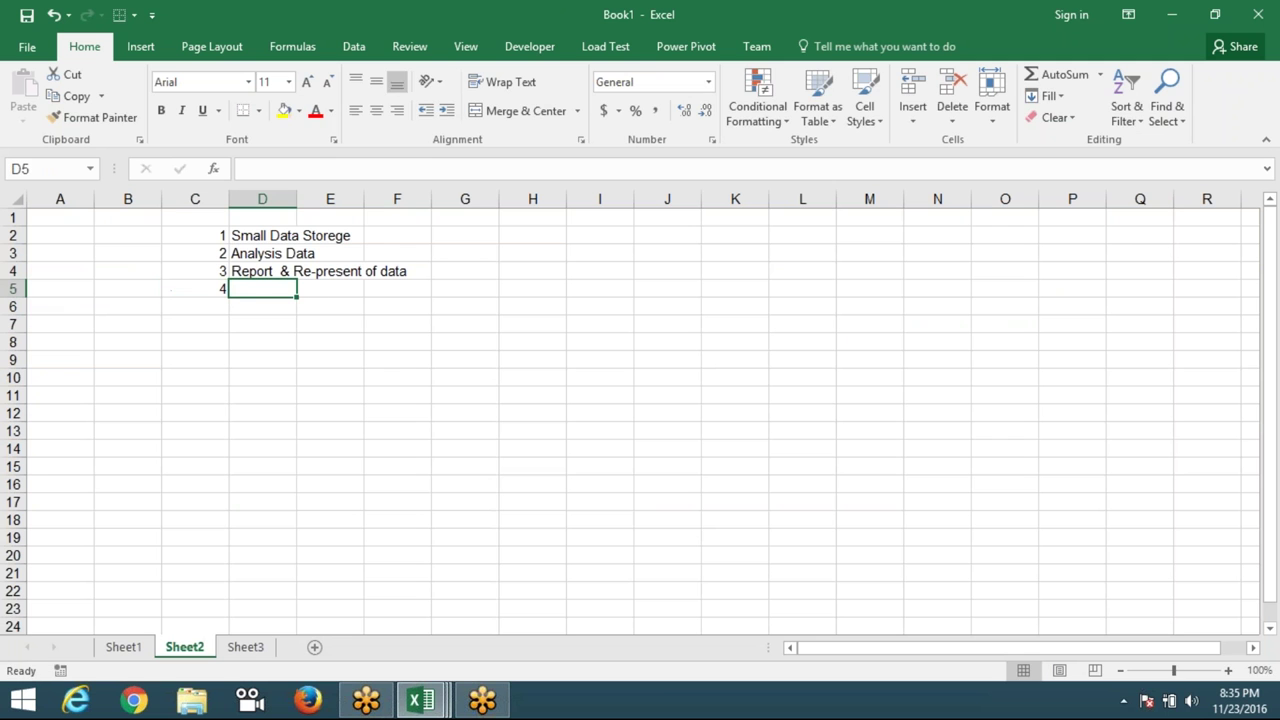
{"action": "type", "text": "Share"}
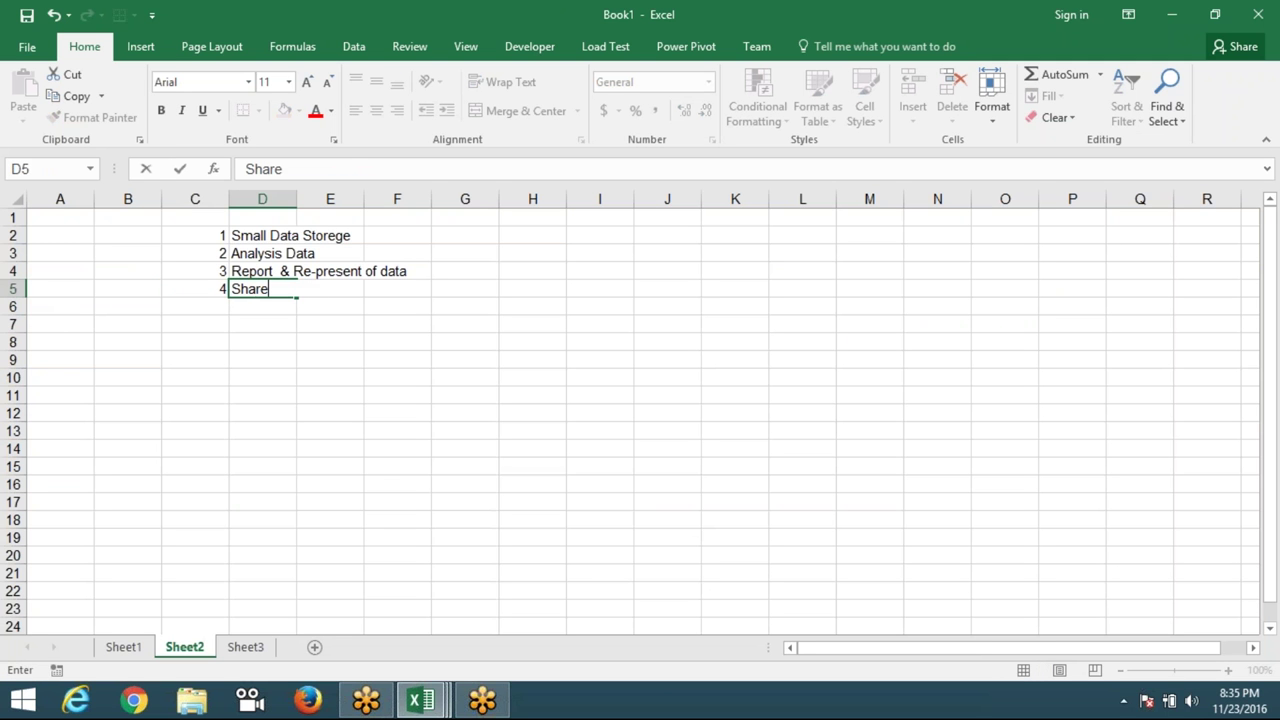
{"action": "key", "text": "BackSpace"}
{"action": "type", "text": "ing"}
{"action": "key", "text": "Return"}
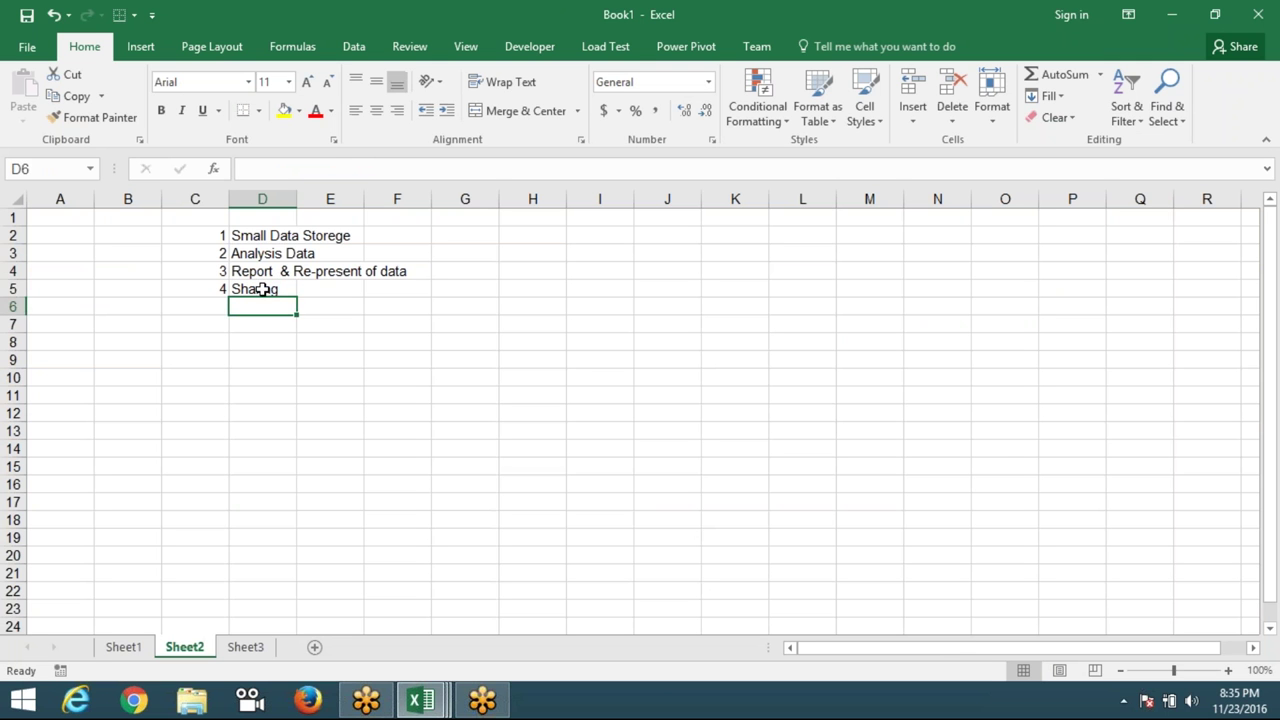
- Recheck the Sharing entry in D5, then move to an empty cell below the list
{"action": "left_click", "coordinate": [262, 289]}
{"action": "left_click", "coordinate": [263, 177]}
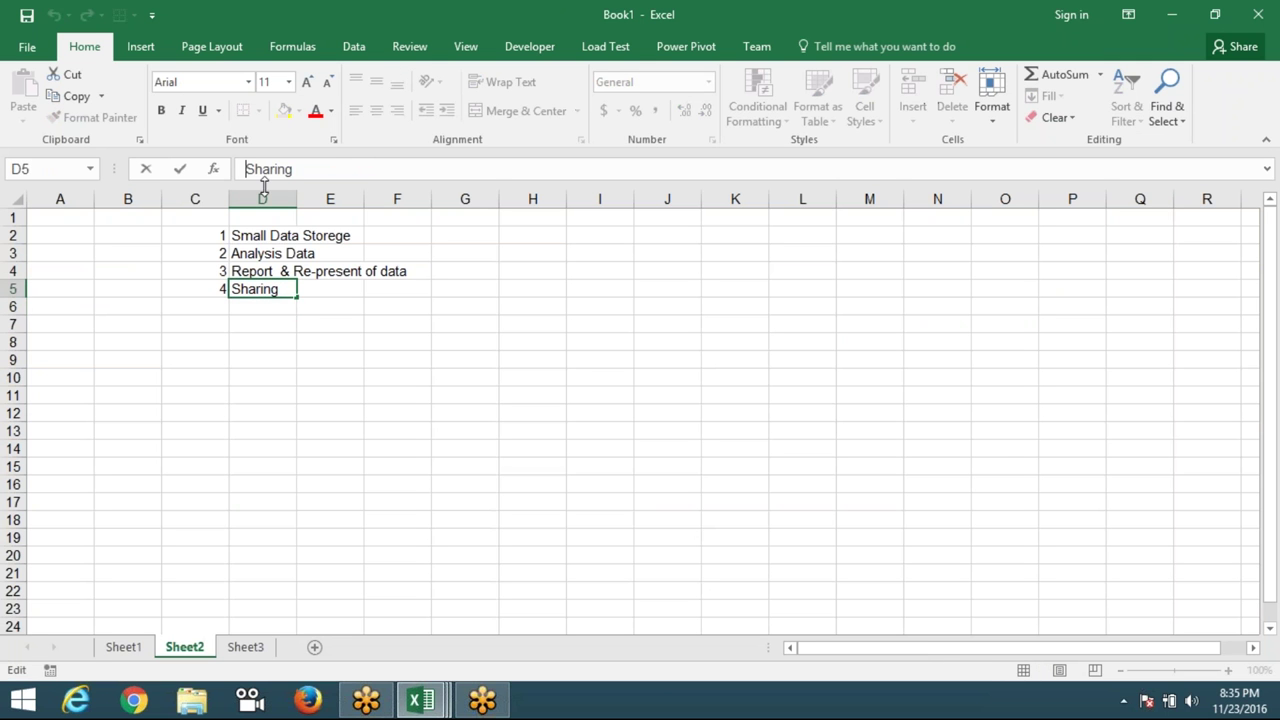
{"action": "left_click", "coordinate": [304, 330]}
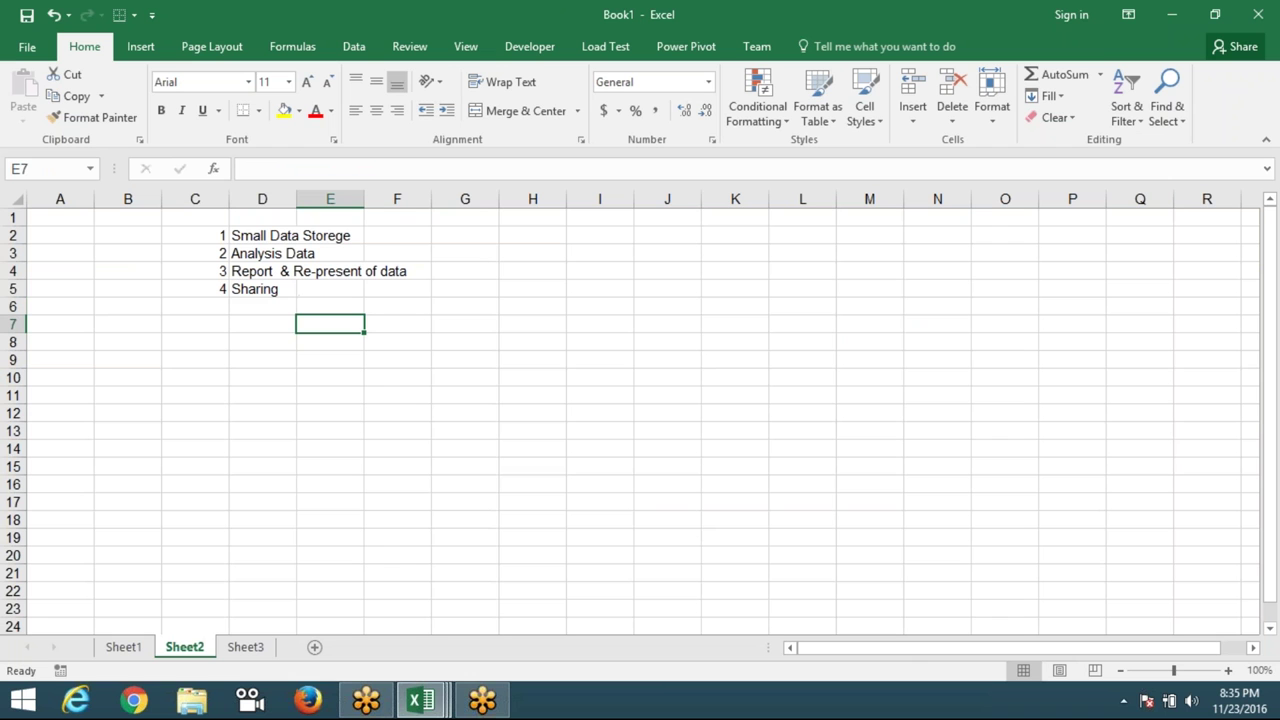
{"action": "left_click", "coordinate": [336, 410]}
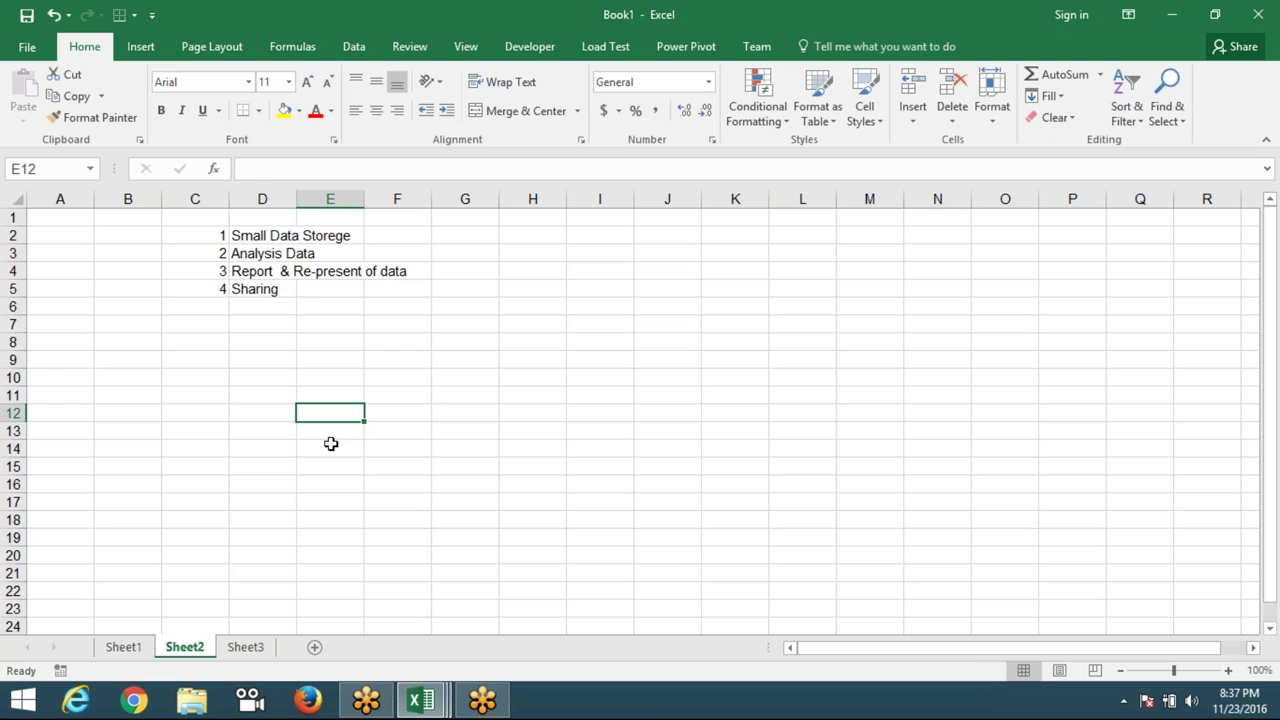
{"action": "left_click_drag", "start_coordinate": [283, 242], "coordinate": [269, 290]}
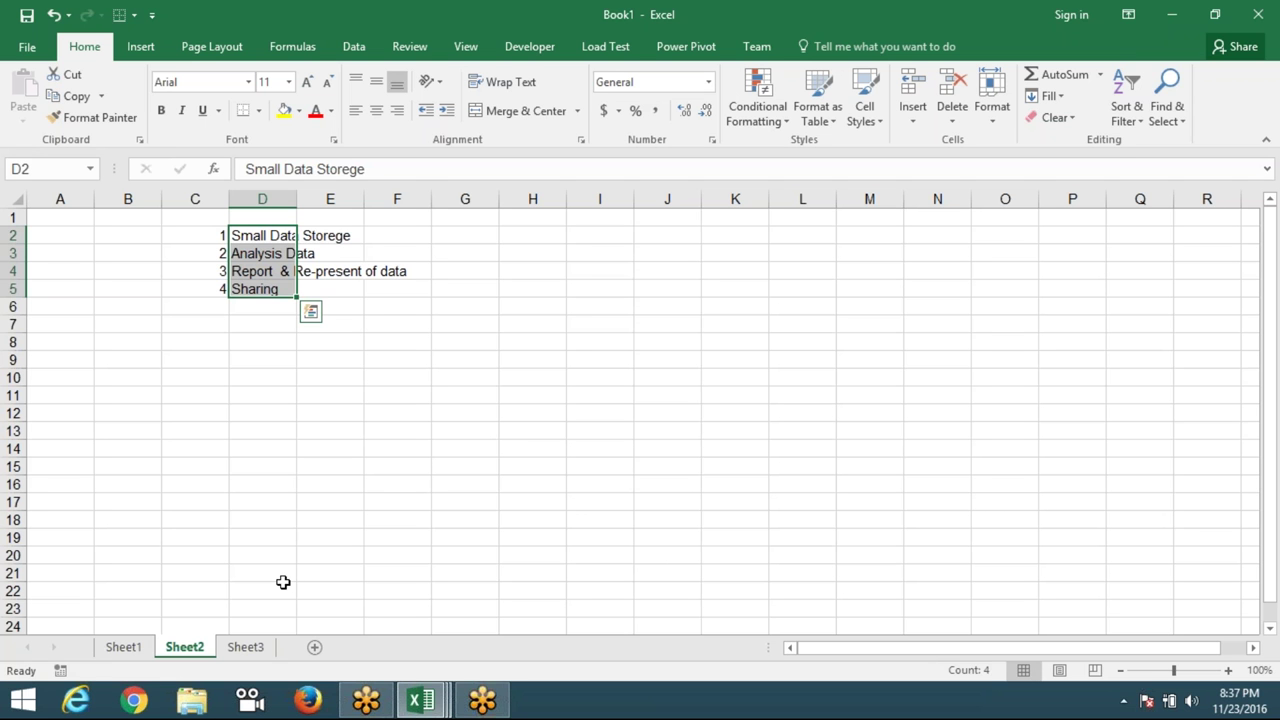
- Deselect the list and switch to the blank Sheet3
{"action": "left_click", "coordinate": [515, 431]}
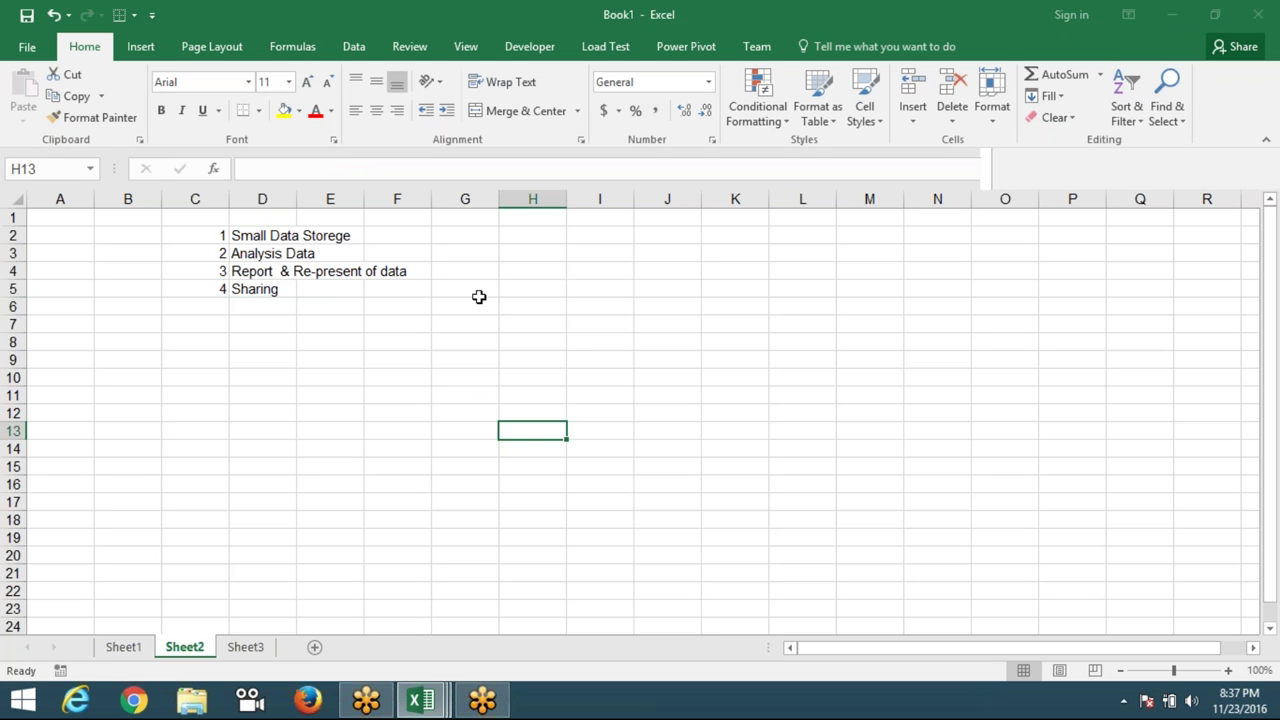
{"action": "left_click", "coordinate": [259, 651]}
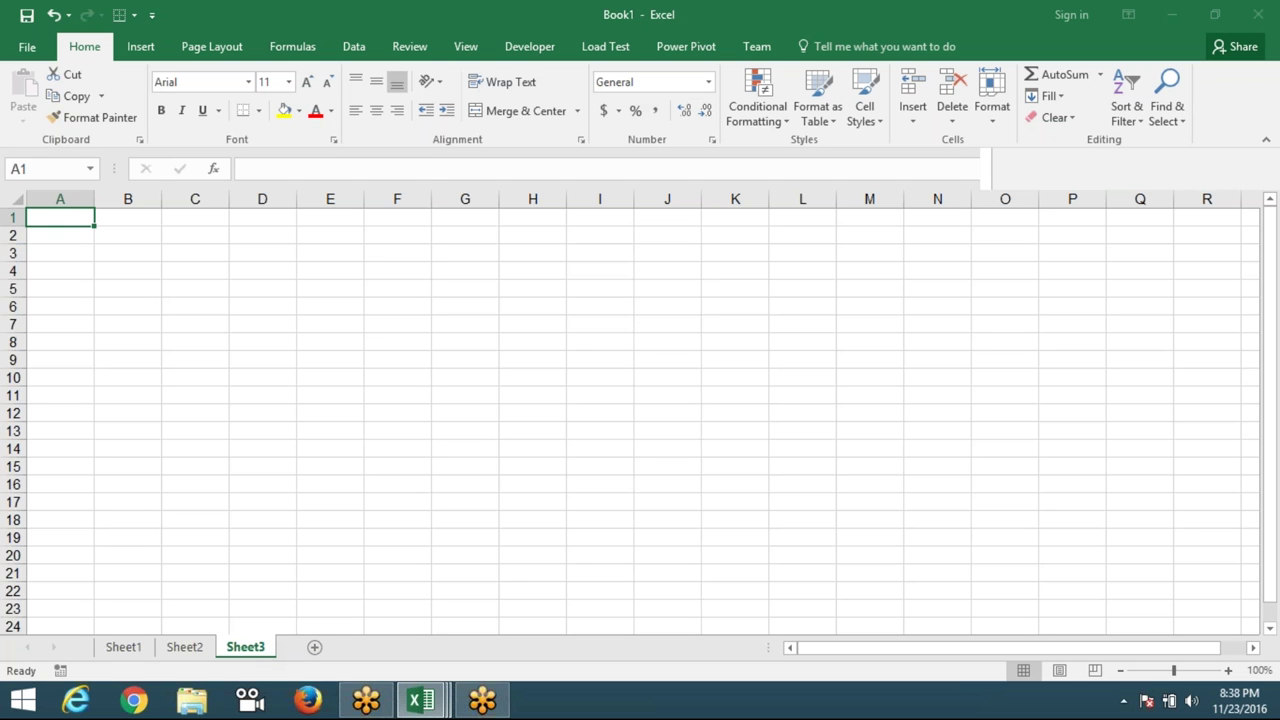
- After selecting column A and row 1, enter =A1 in B3, showing 0
{"action": "left_click", "coordinate": [60, 199]}
{"action": "left_click", "coordinate": [13, 217]}
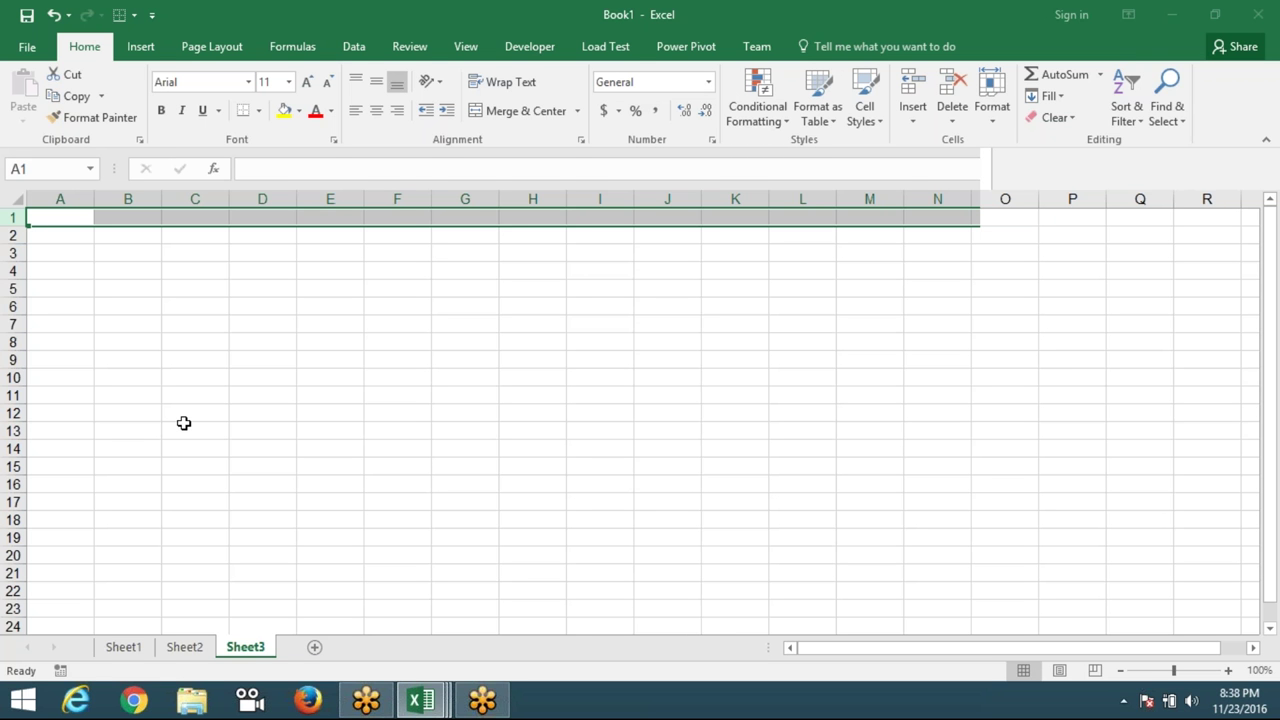
{"action": "left_click", "coordinate": [190, 412]}
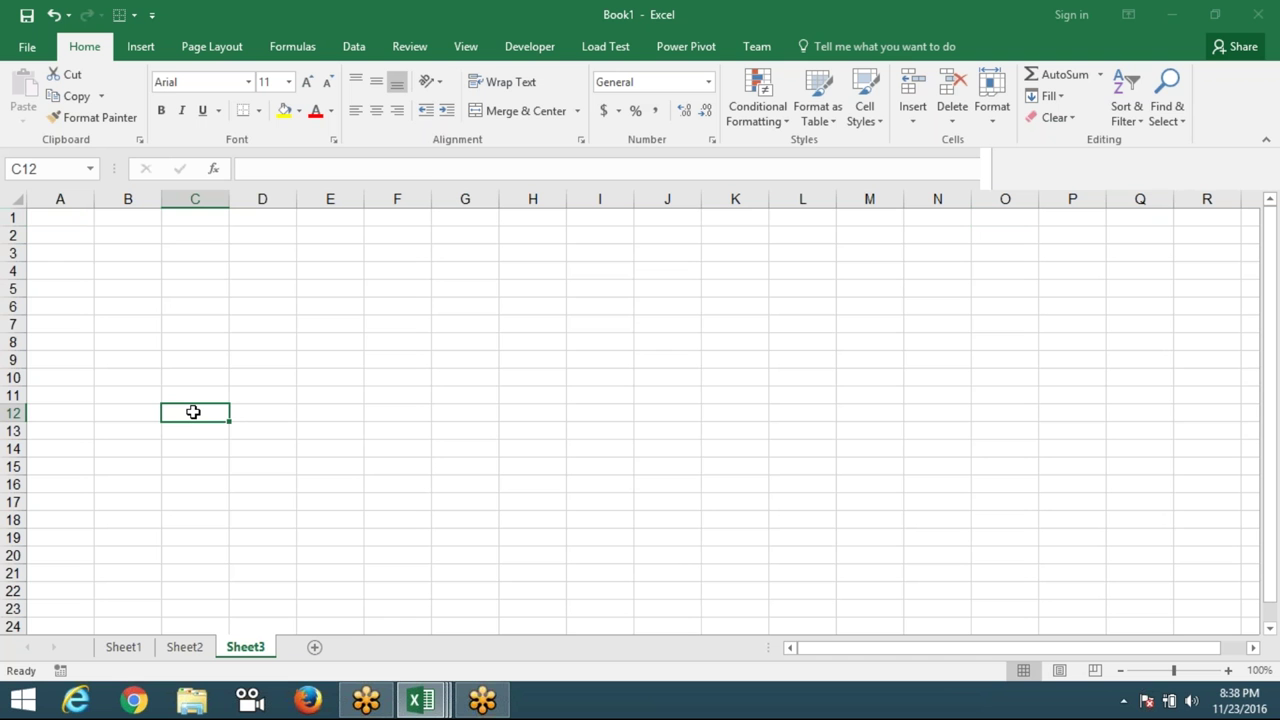
{"action": "left_click", "coordinate": [150, 254]}
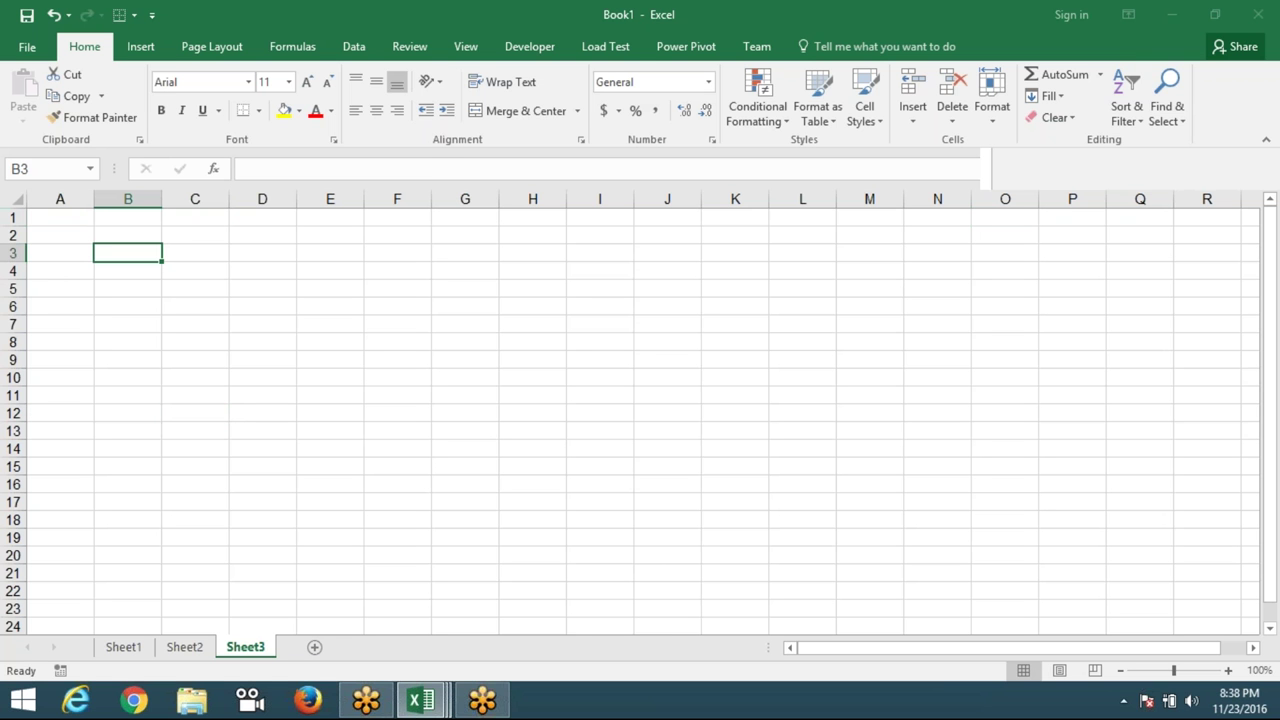
{"action": "type", "text": "="}
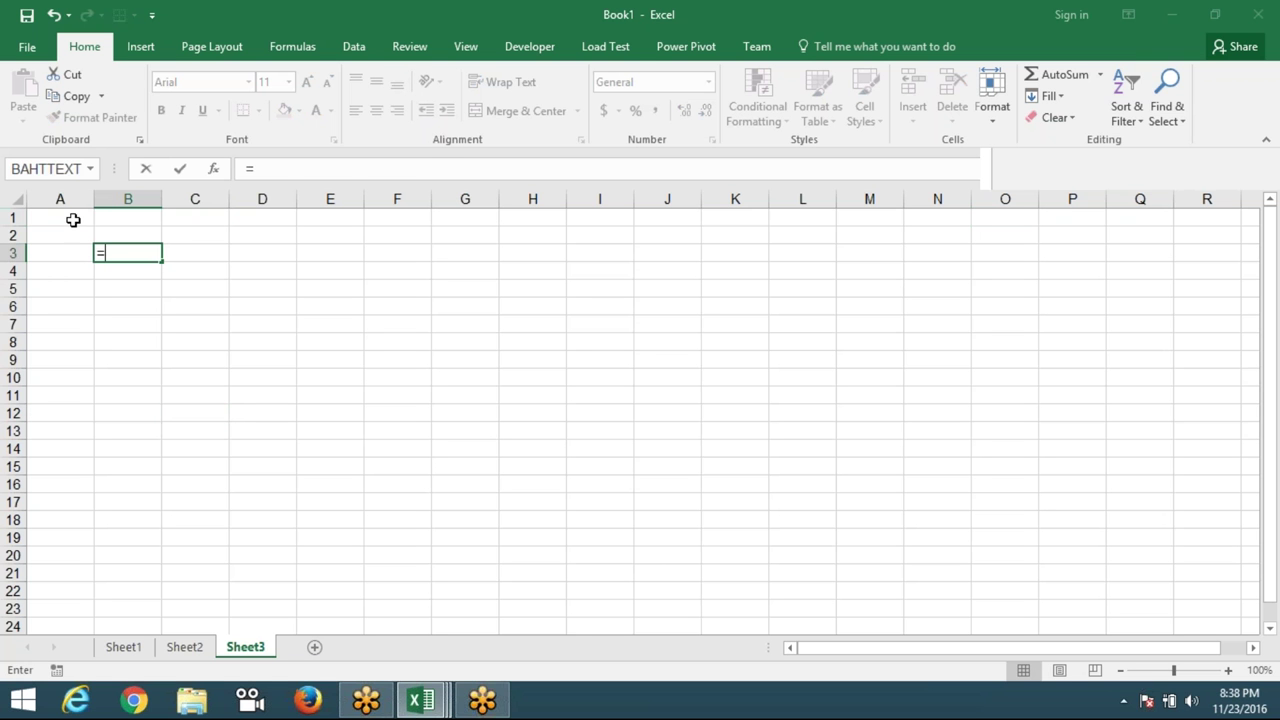
{"action": "left_click", "coordinate": [71, 218]}
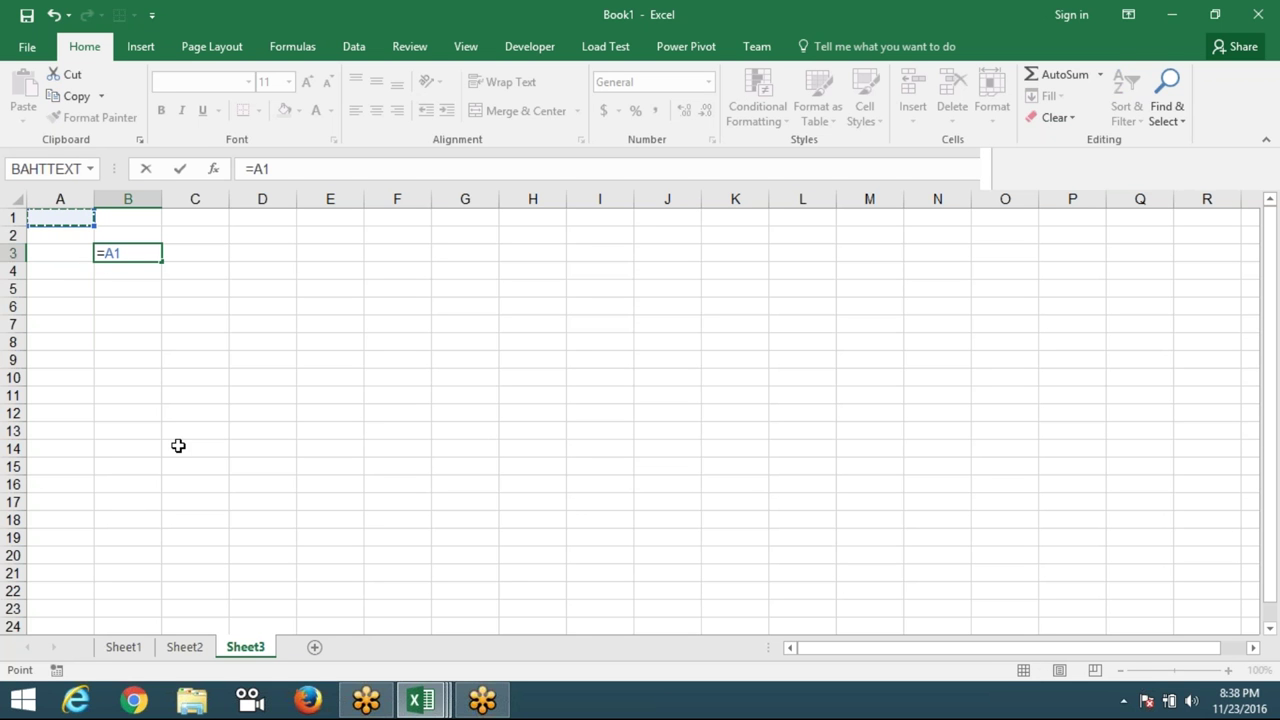
{"action": "key", "text": "Return"}
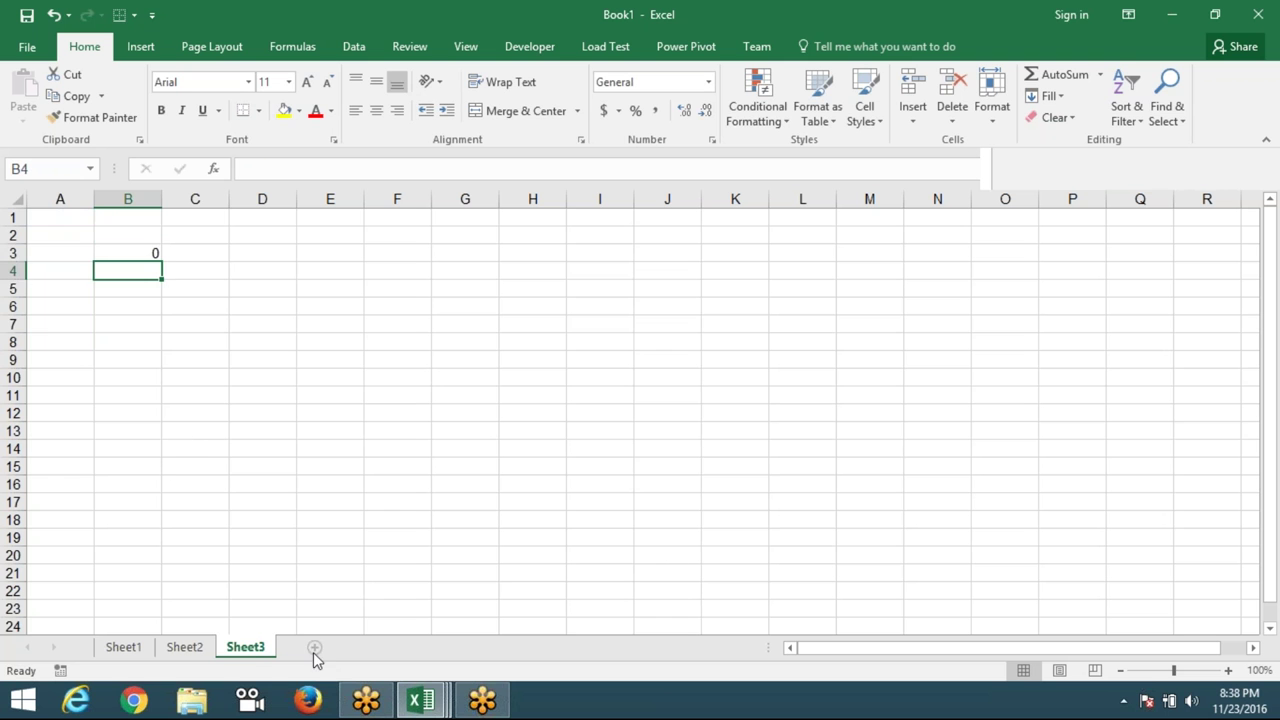
- Add a new Sheet4 and start an entry in C8, dismissing an accidental Save As dialog
{"action": "left_click", "coordinate": [314, 648]}
{"action": "left_click", "coordinate": [166, 345]}
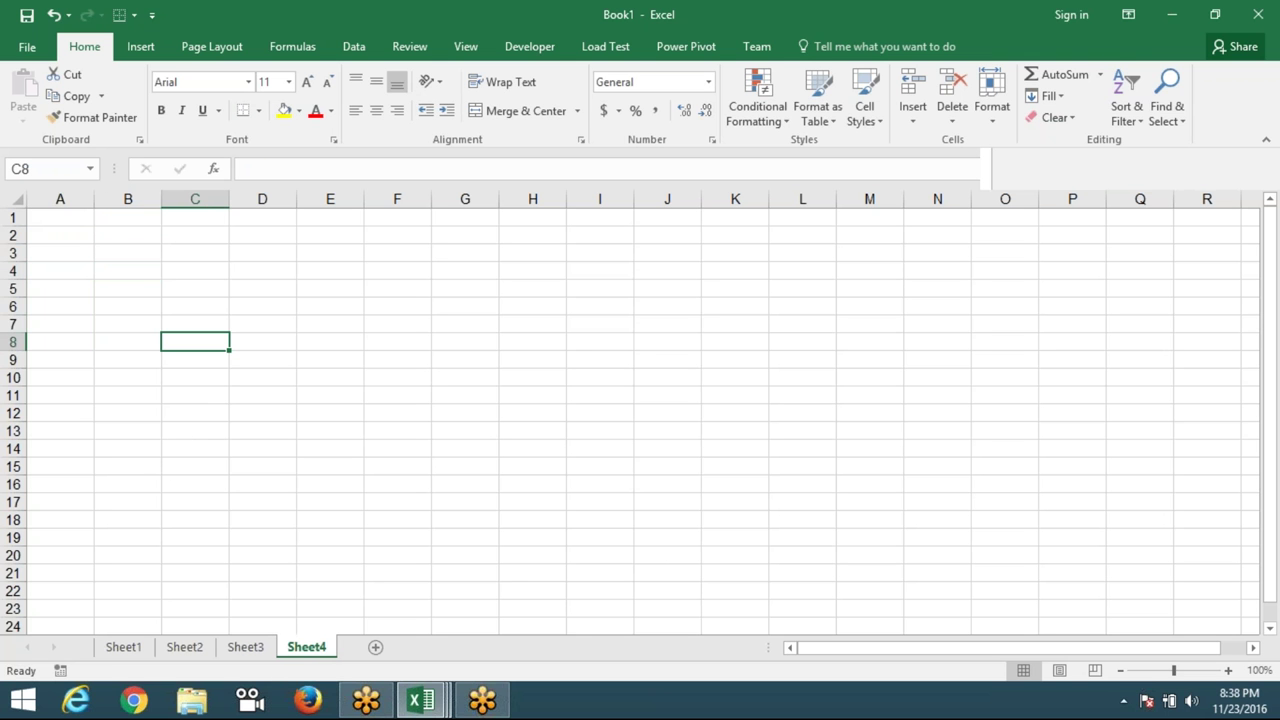
{"action": "key", "text": "F2"}
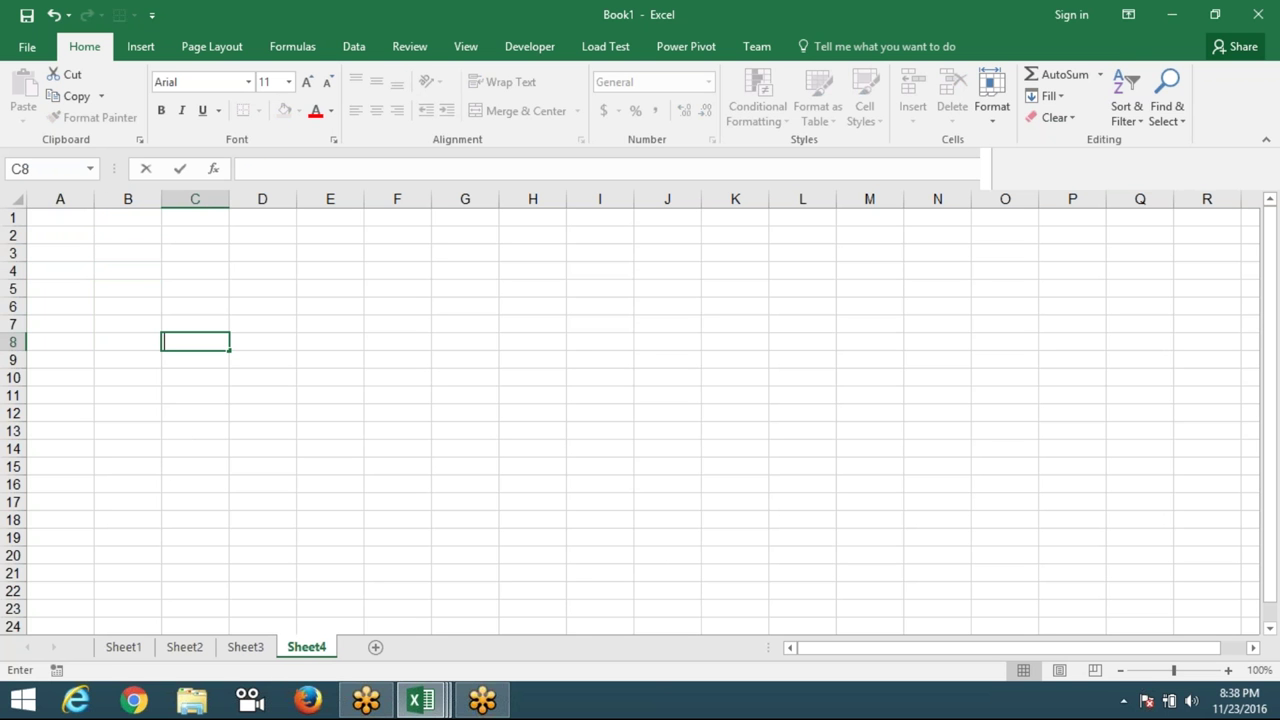
{"action": "type", "text": "-a"}
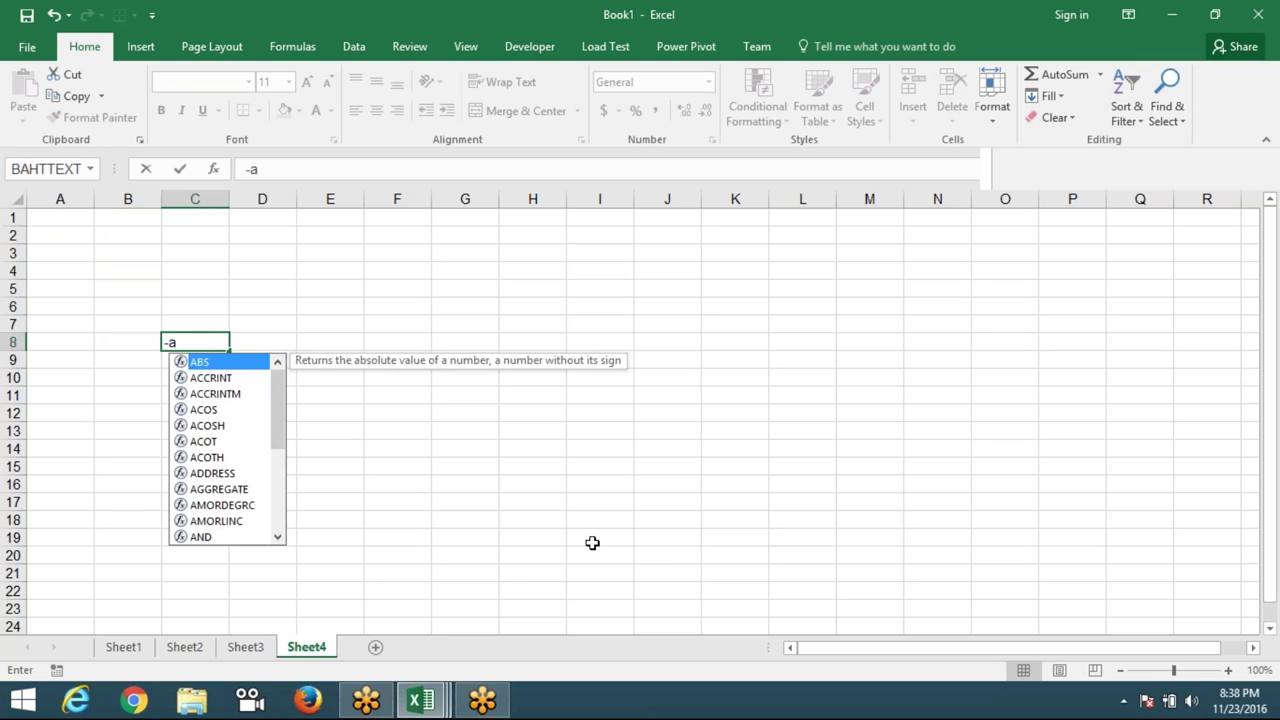
{"action": "key", "text": "BackSpace"}
{"action": "key", "text": "BackSpace"}
{"action": "type", "text": "=a"}
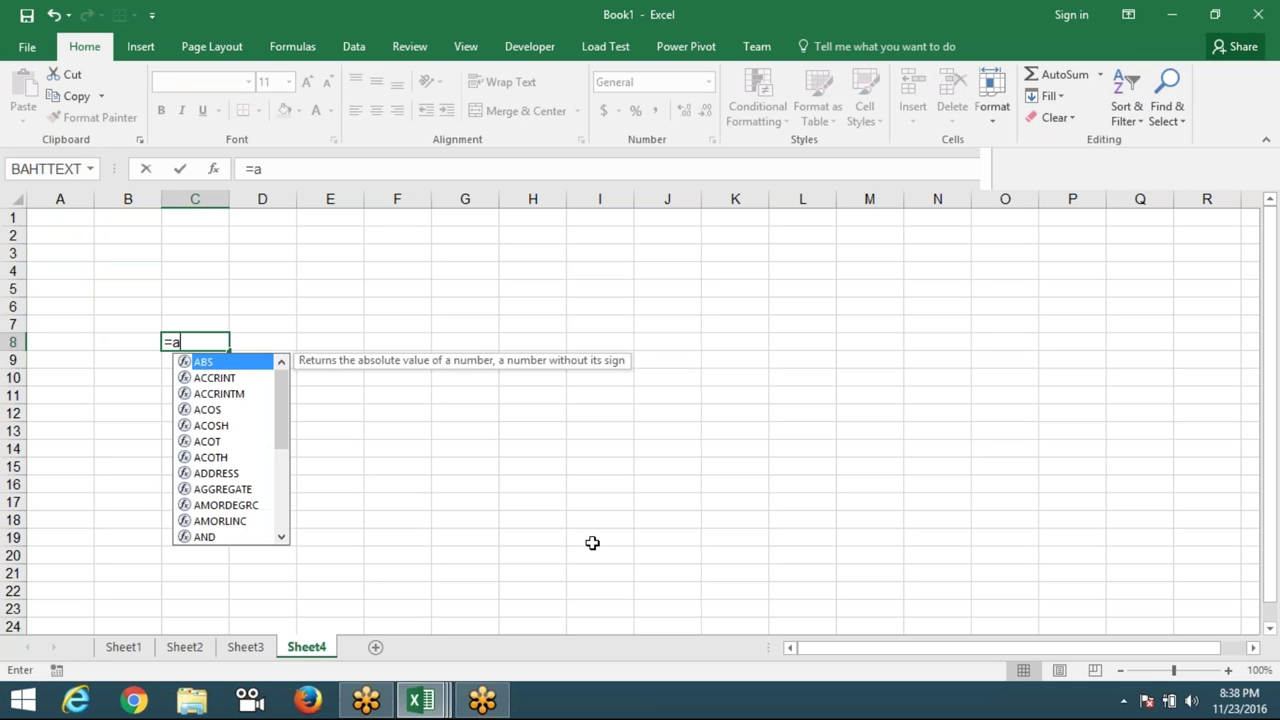
{"action": "type", "text": "1"}
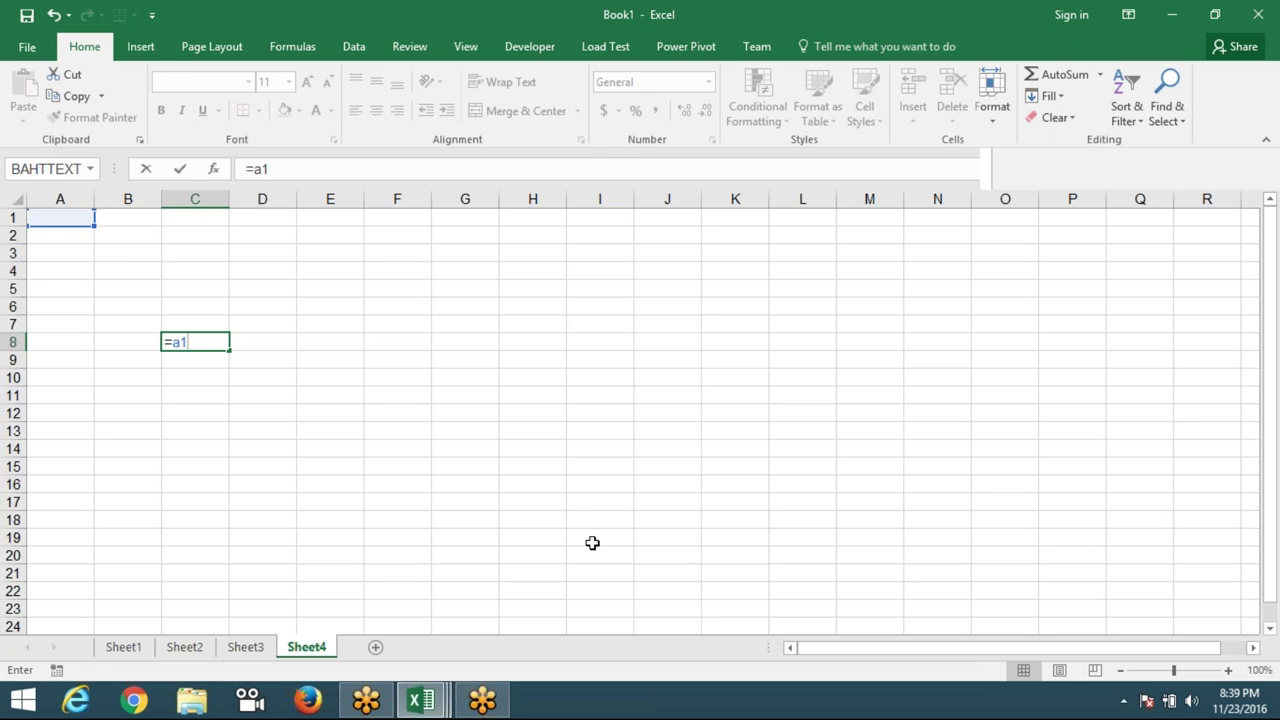
{"action": "key", "text": "F12"}
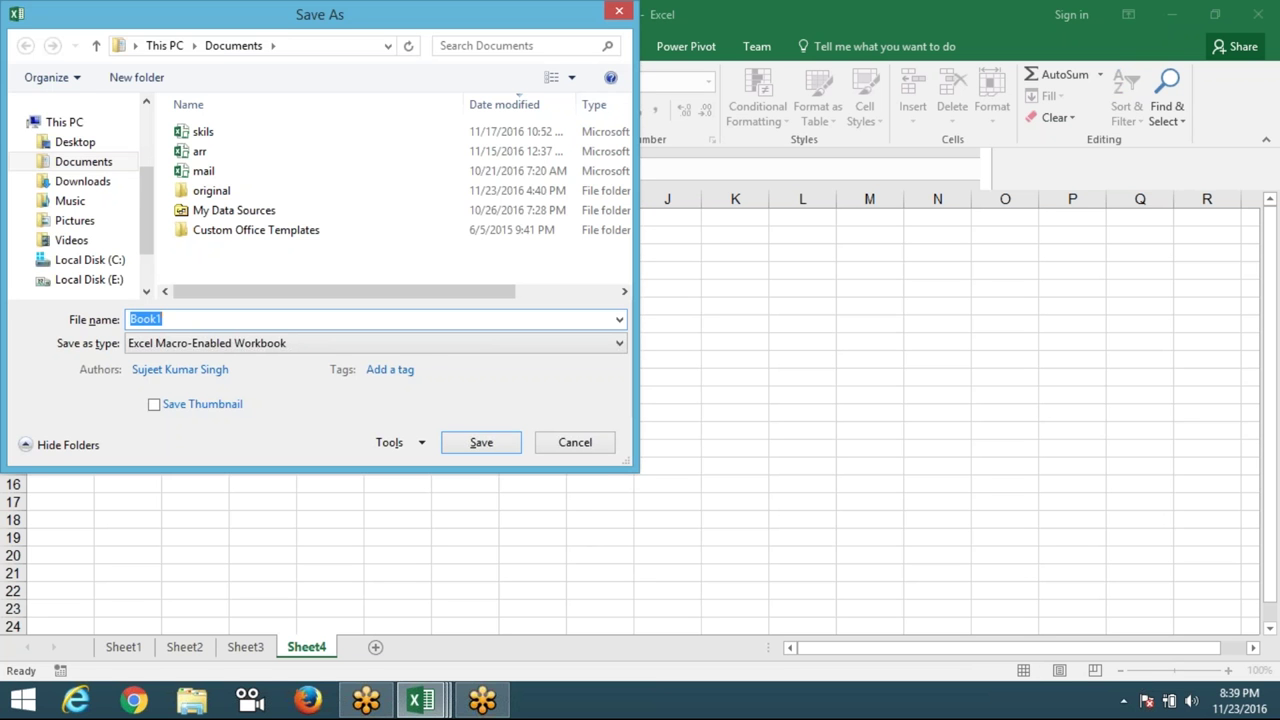
{"action": "key", "text": "Escape"}
- Make C8 reference Sheet3!D10, then reopen C8 to check the formula
{"action": "type", "text": "="}
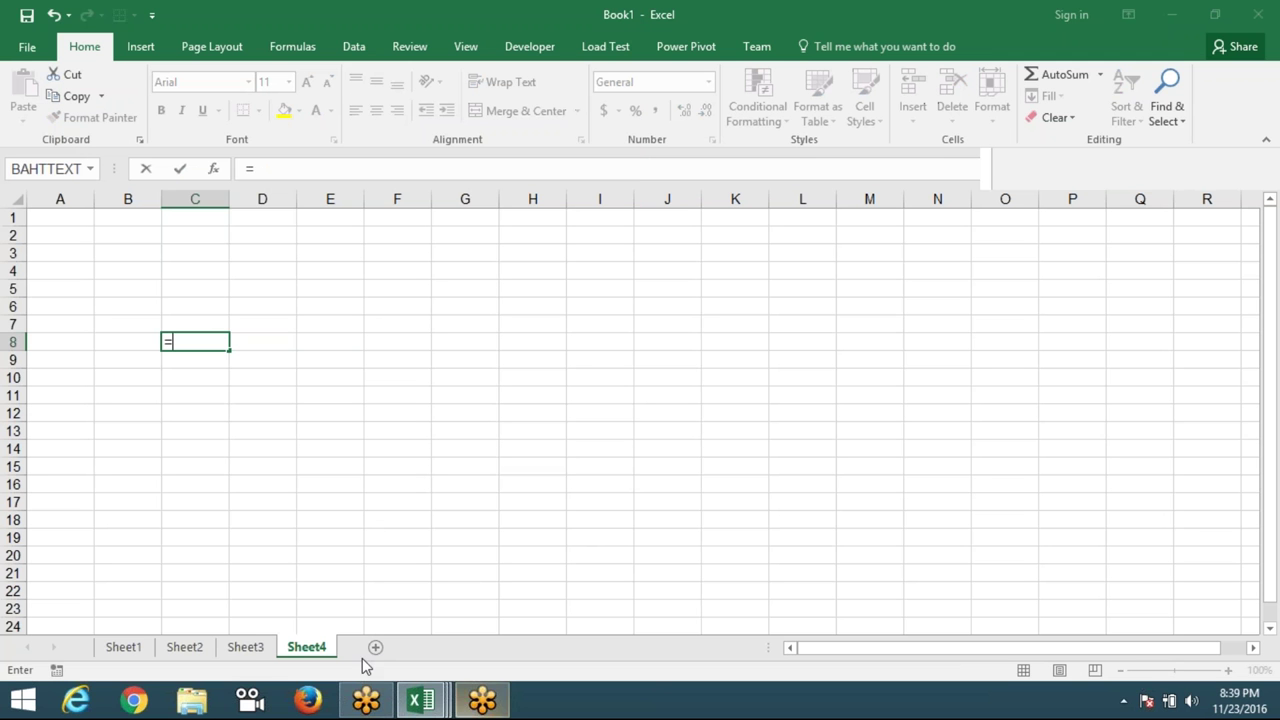
{"action": "left_click", "coordinate": [245, 647]}
{"action": "left_click", "coordinate": [262, 378]}
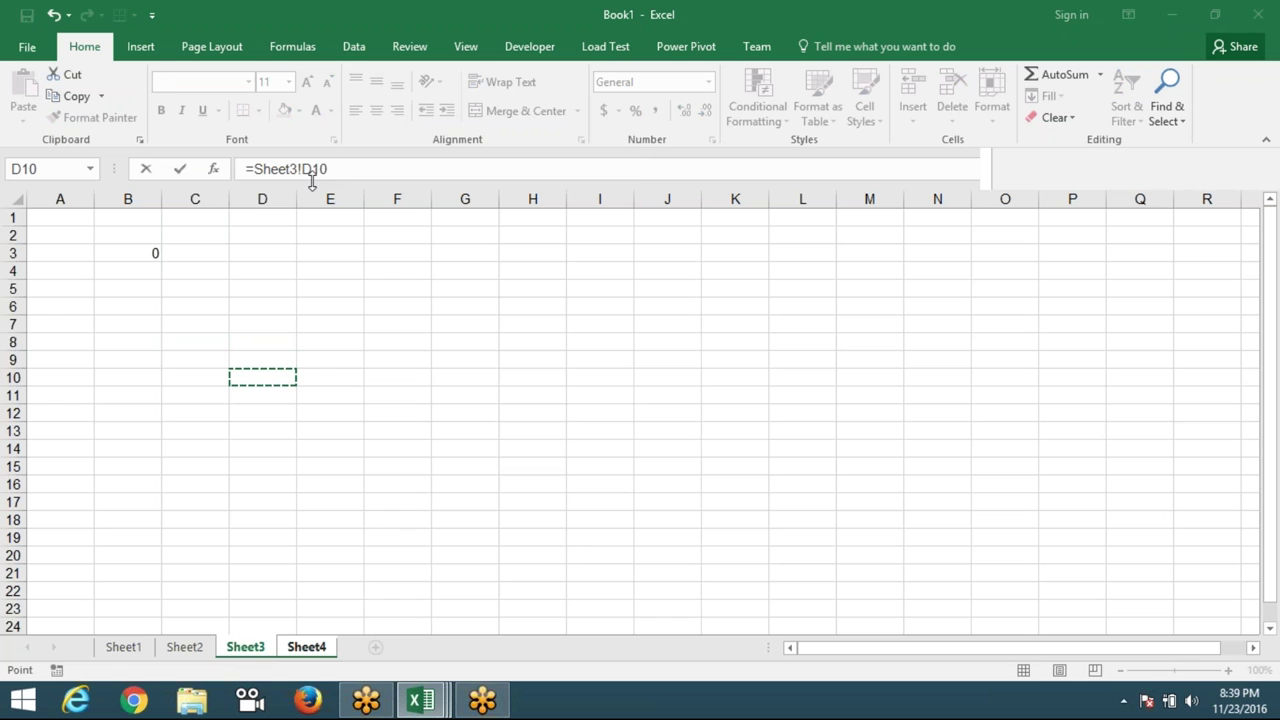
{"action": "key", "text": "Return"}
{"action": "double_click", "coordinate": [208, 341]}
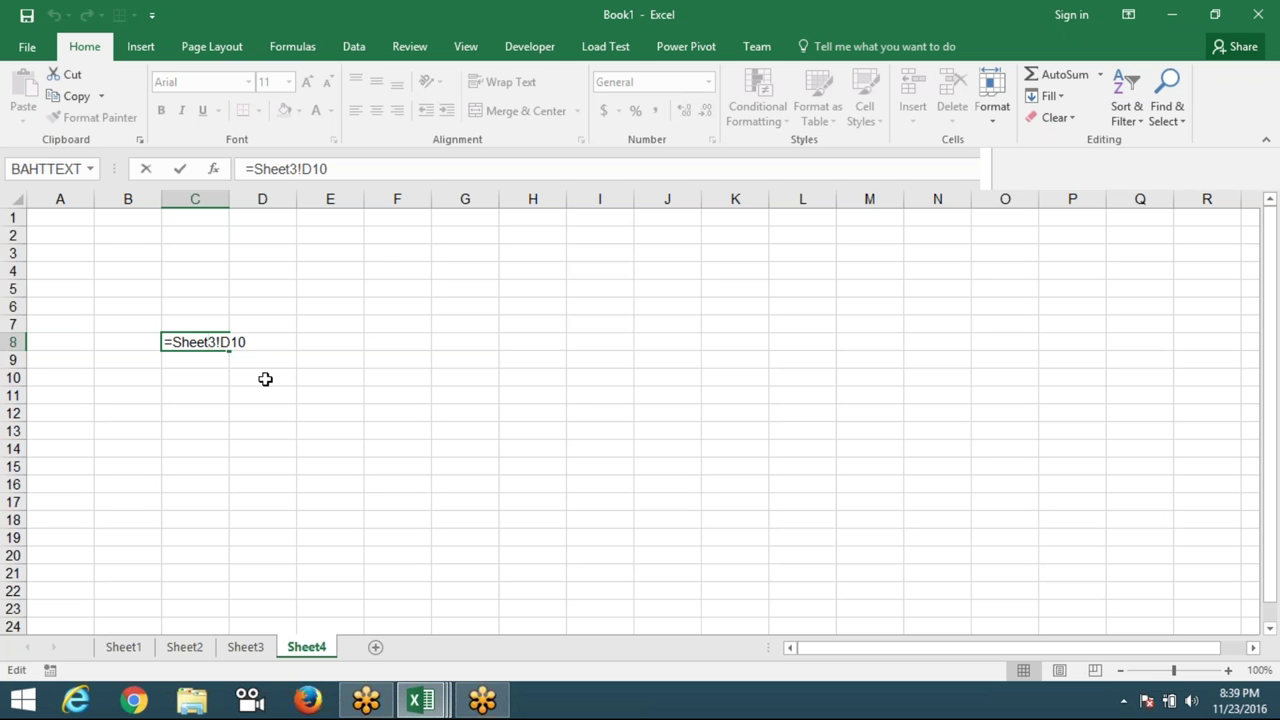
{"action": "key", "text": "Return"}
- Enter a negated link in C9 to cell F13 on Sheet6 of VLookup.xlsm, showing 0
{"action": "type", "text": "-"}
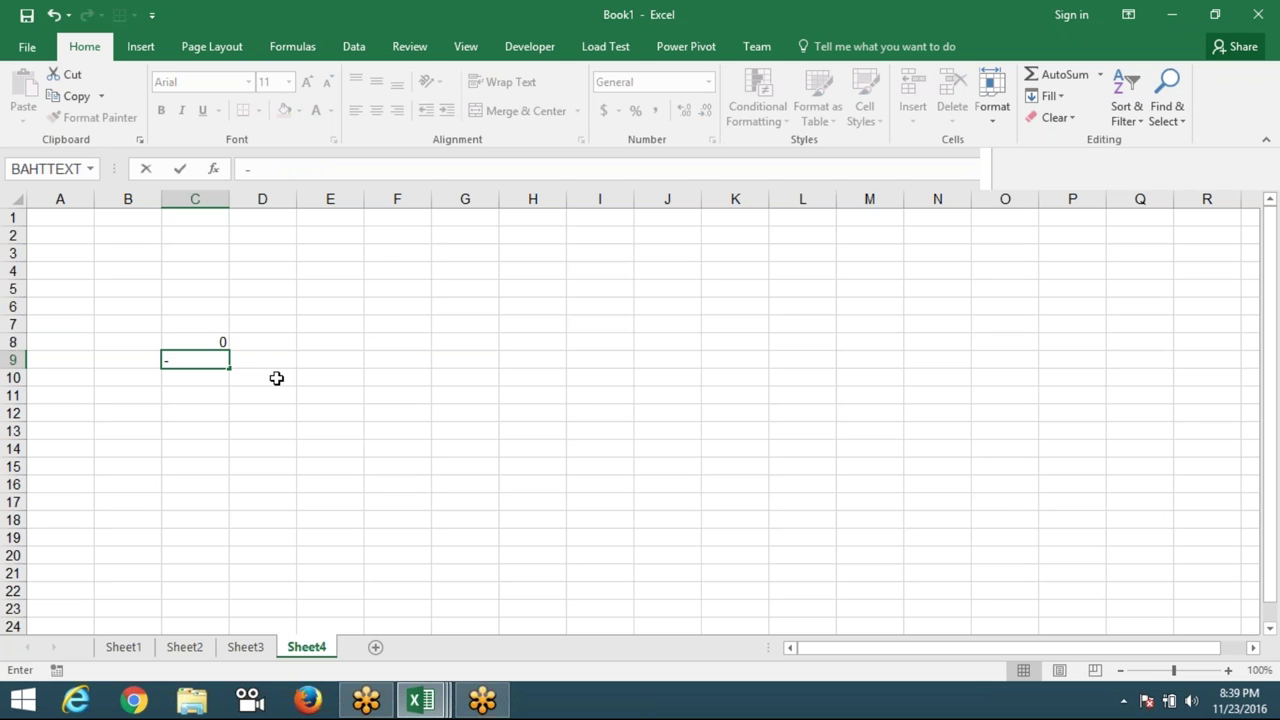
{"action": "left_click", "coordinate": [420, 700]}
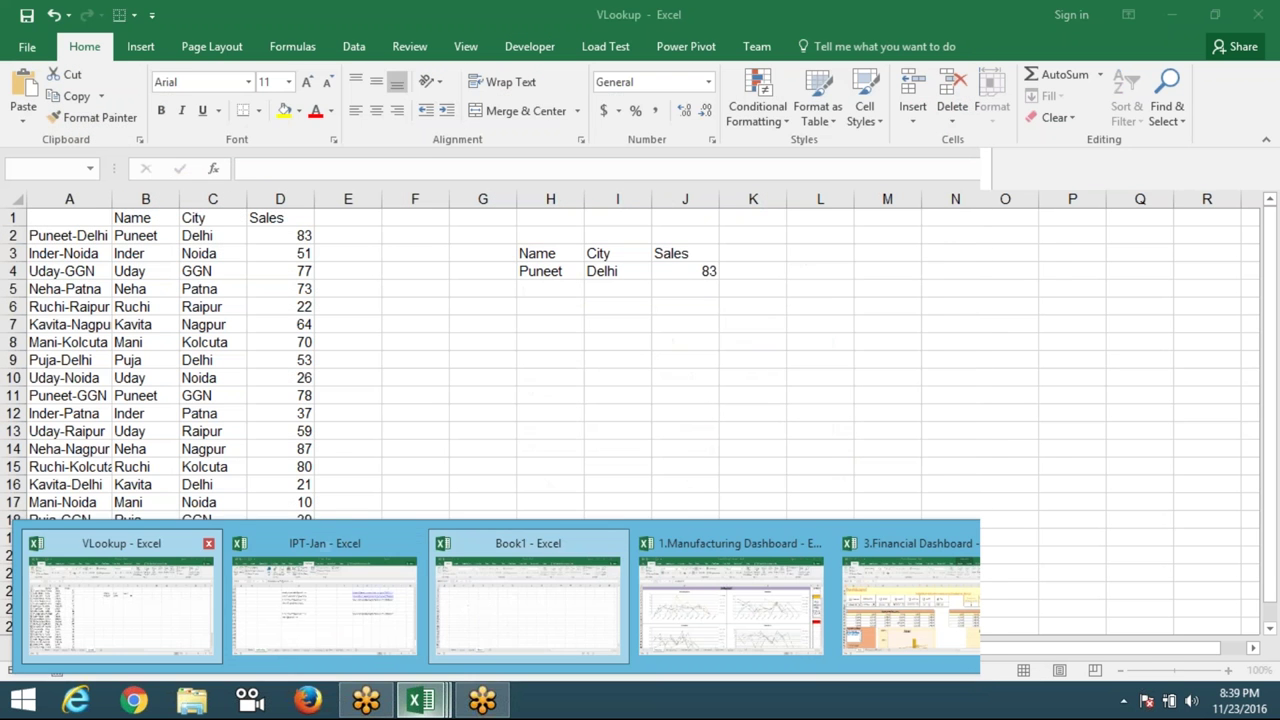
{"action": "left_click", "coordinate": [171, 630]}
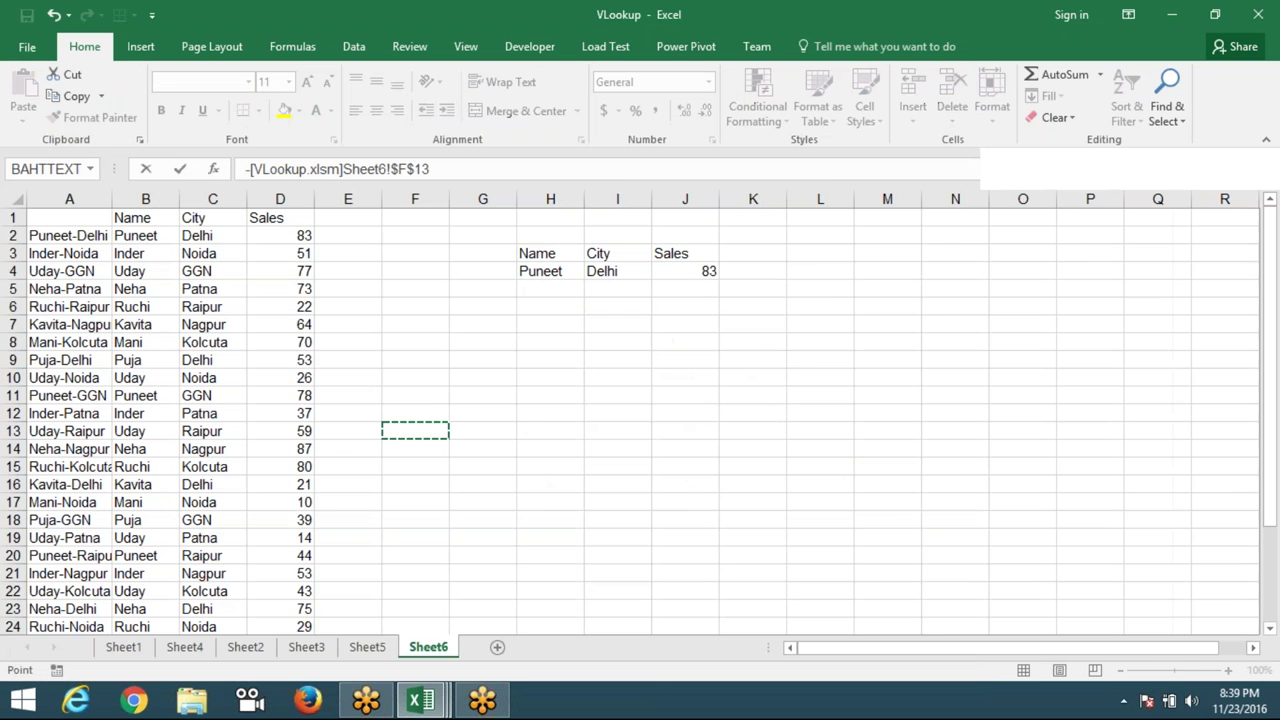
{"action": "key", "text": "Return"}
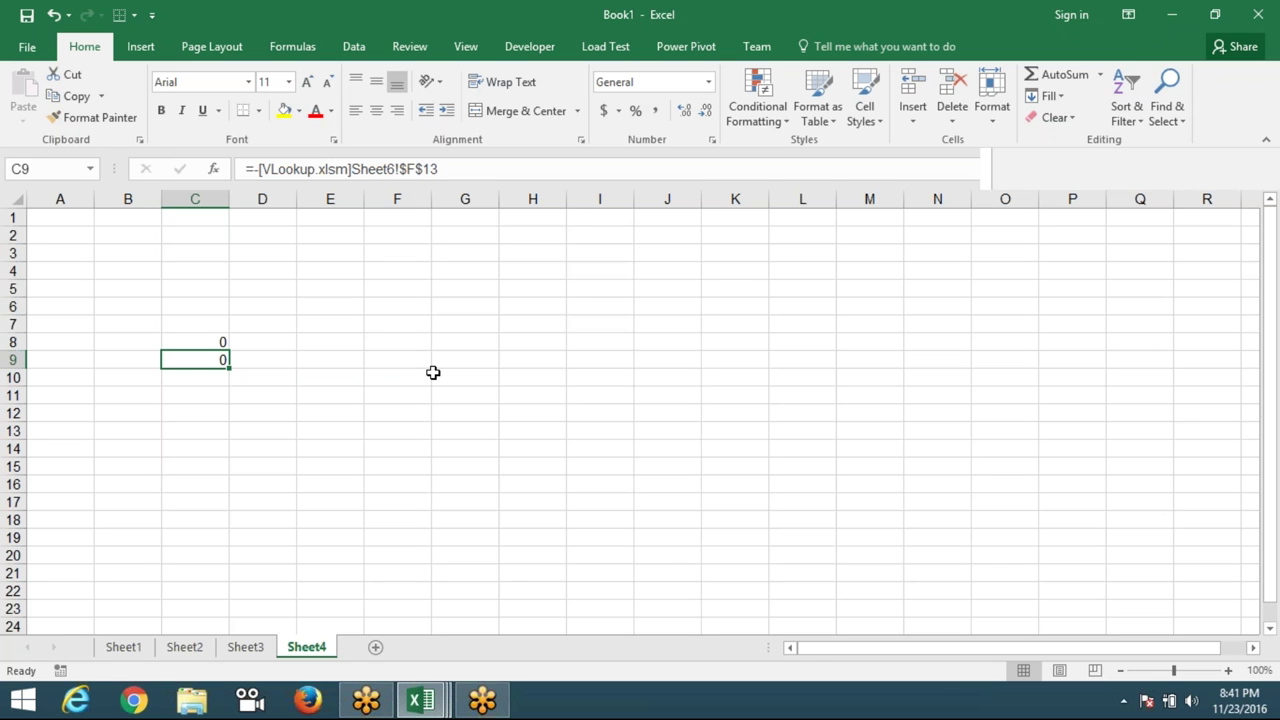
- Clear the test entries in C8:C9 and put the heading 'Sales' in A1
{"action": "key", "text": "Delete"}
{"action": "key", "text": "Up"}
{"action": "key", "text": "Delete"}
{"action": "key", "text": "Left"}
{"action": "key", "text": "Left"}
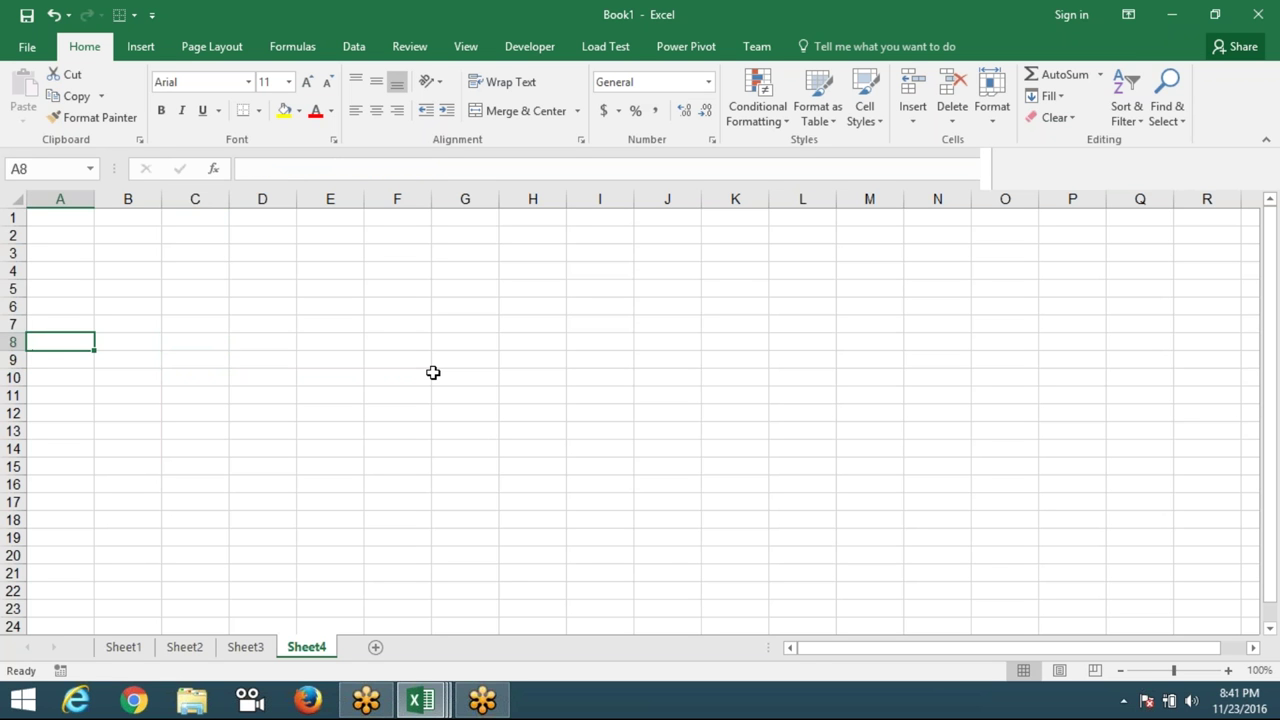
{"action": "key", "text": "ctrl+Home"}
{"action": "type", "text": "=S"}
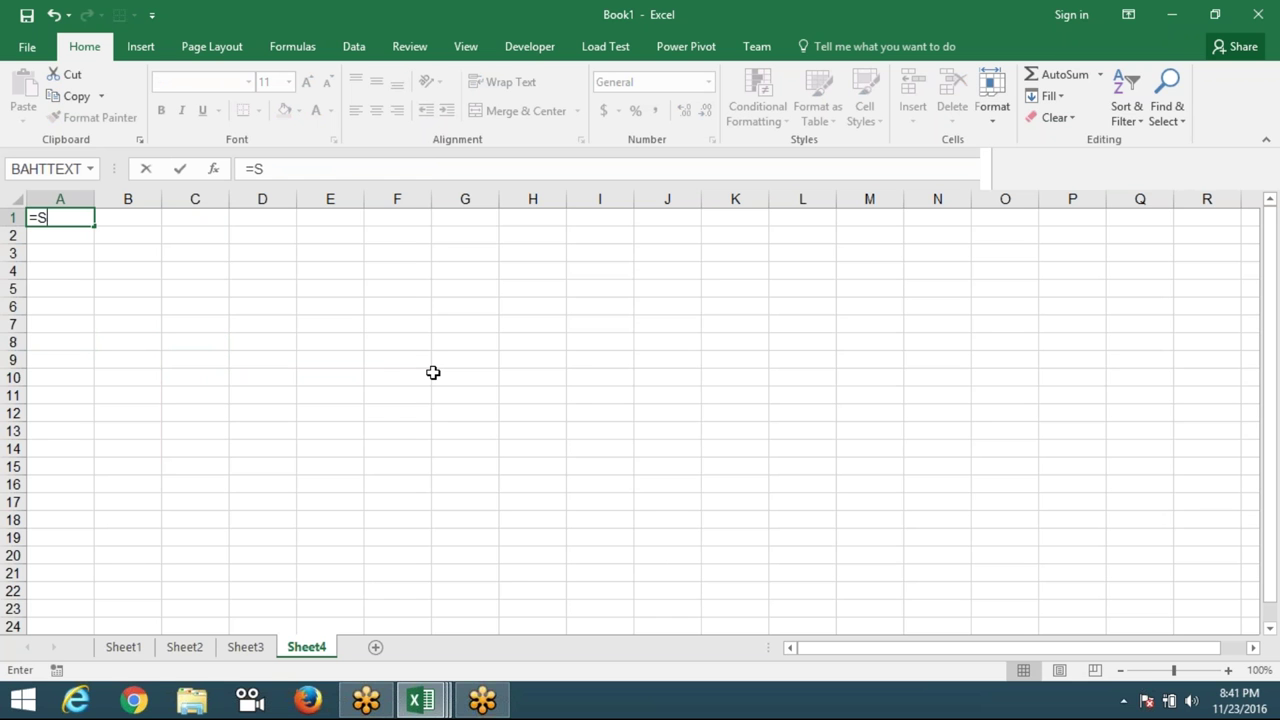
{"action": "type", "text": "Ales"}
{"action": "key", "text": "Return"}
{"action": "key", "text": "Up"}
{"action": "key", "text": "Delete"}
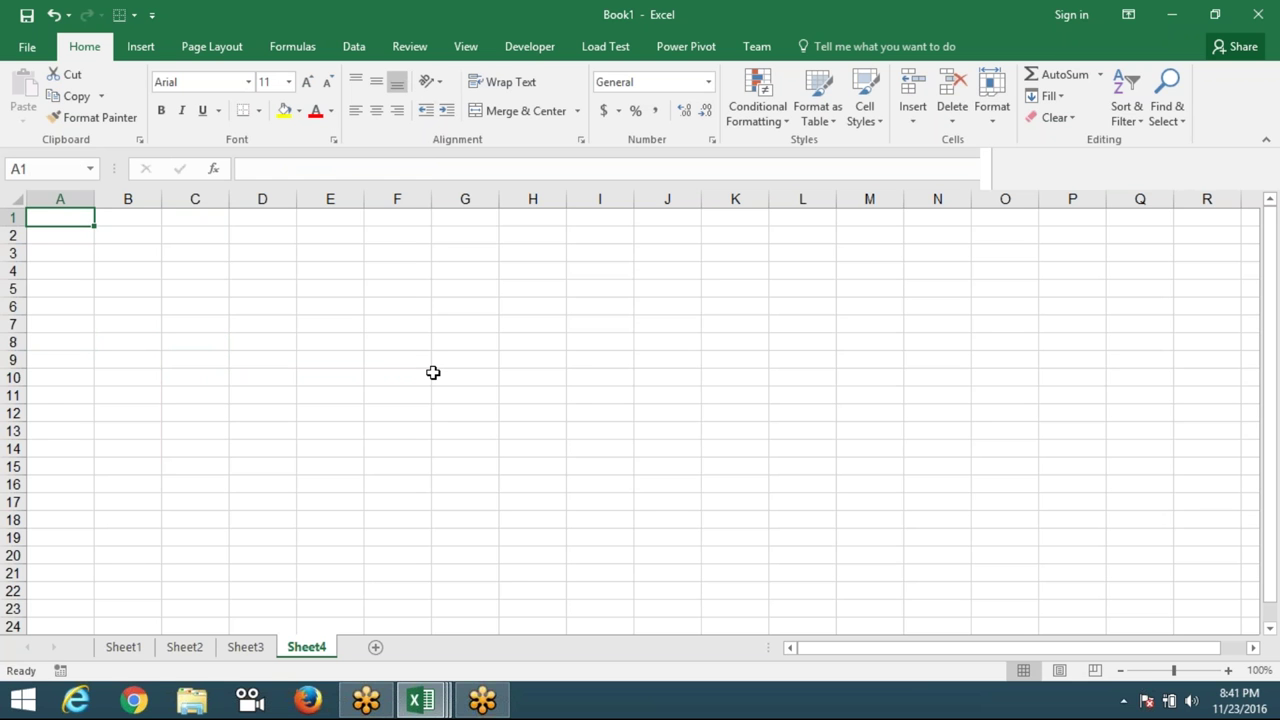
{"action": "type", "text": "Sales"}
{"action": "key", "text": "Return"}
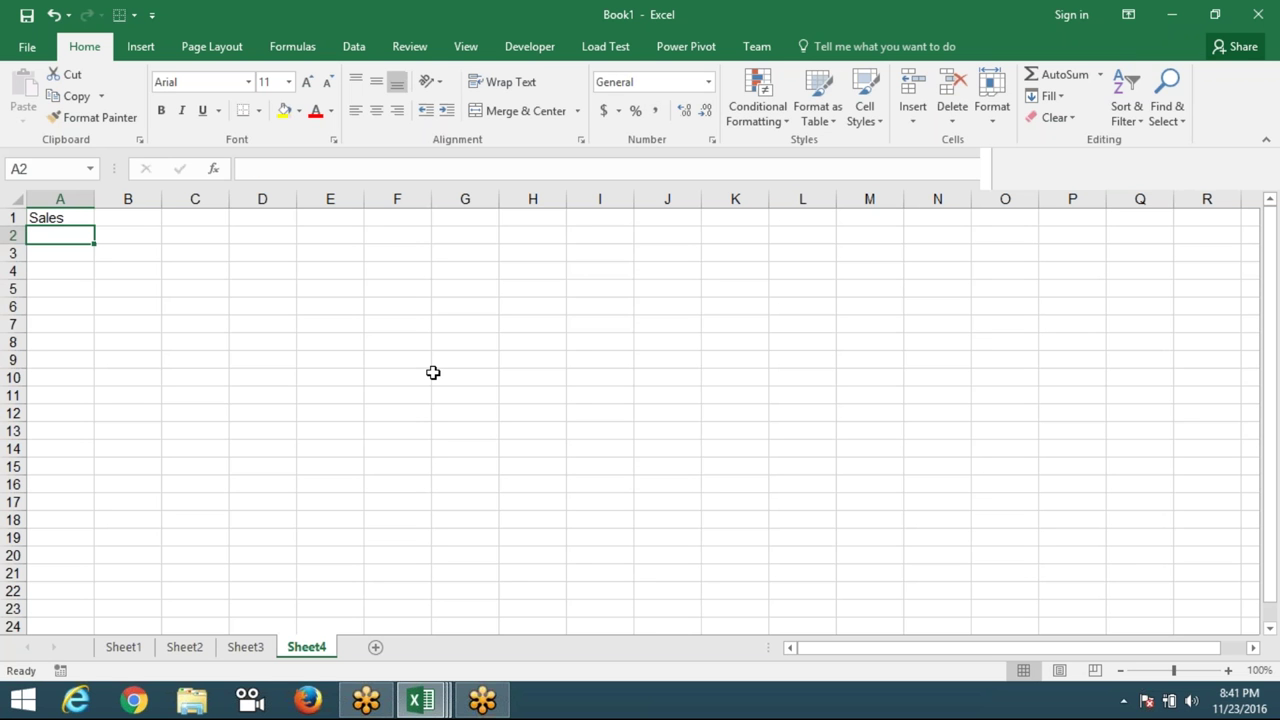
- Enter a RANDBETWEEN random-number formula in A2
{"action": "type", "text": "=ra"}
{"action": "key", "text": "Down"}
{"action": "key", "text": "Down"}
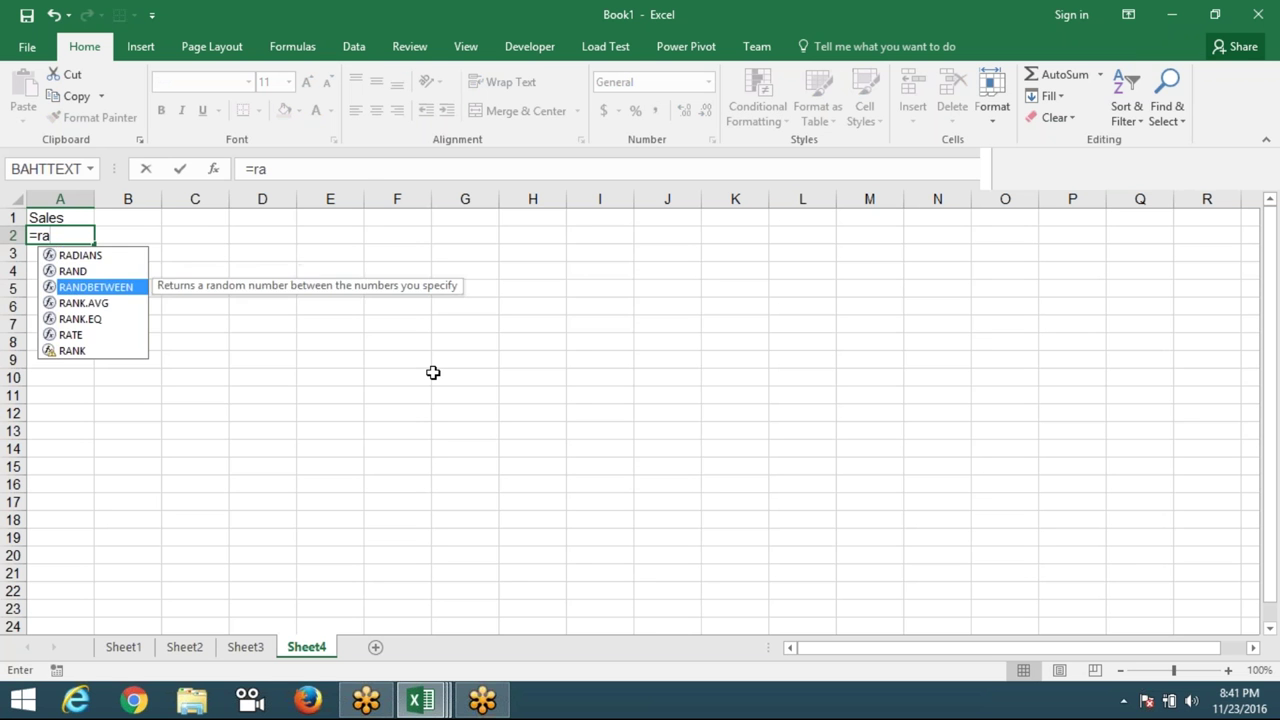
{"action": "key", "text": "Tab"}
{"action": "type", "text": "10"}
{"action": "type", "text": ",5"}
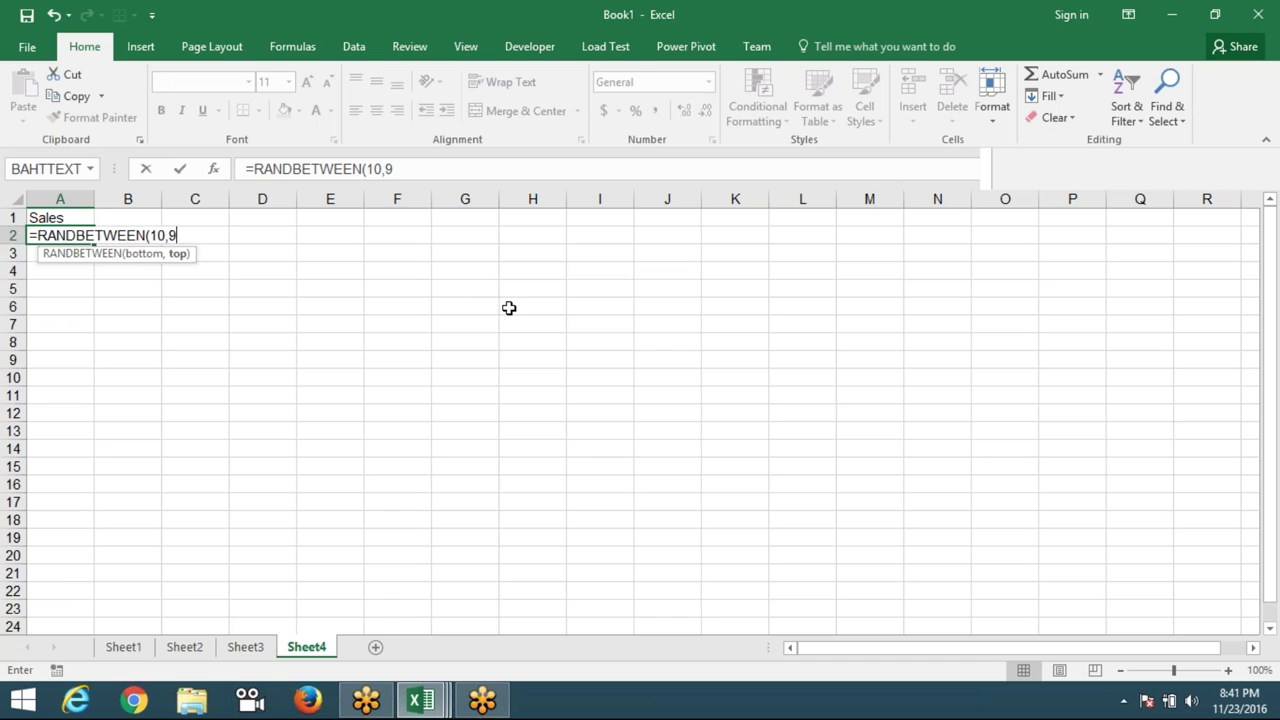
{"action": "type", "text": "0"}
{"action": "key", "text": "Return"}
- Fill the random formula down to A51 and paste the results back as fixed values
{"action": "left_click", "coordinate": [56, 231]}
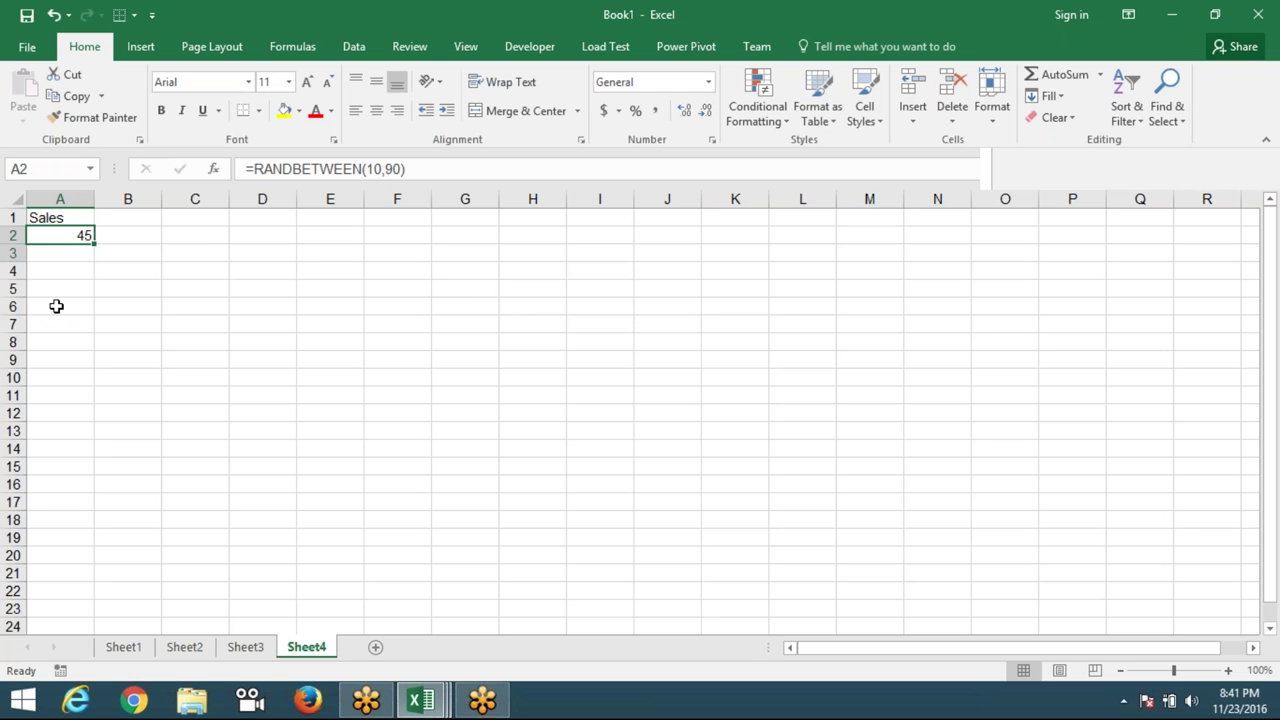
{"action": "left_click_drag", "start_coordinate": [56, 306], "coordinate": [58, 642]}
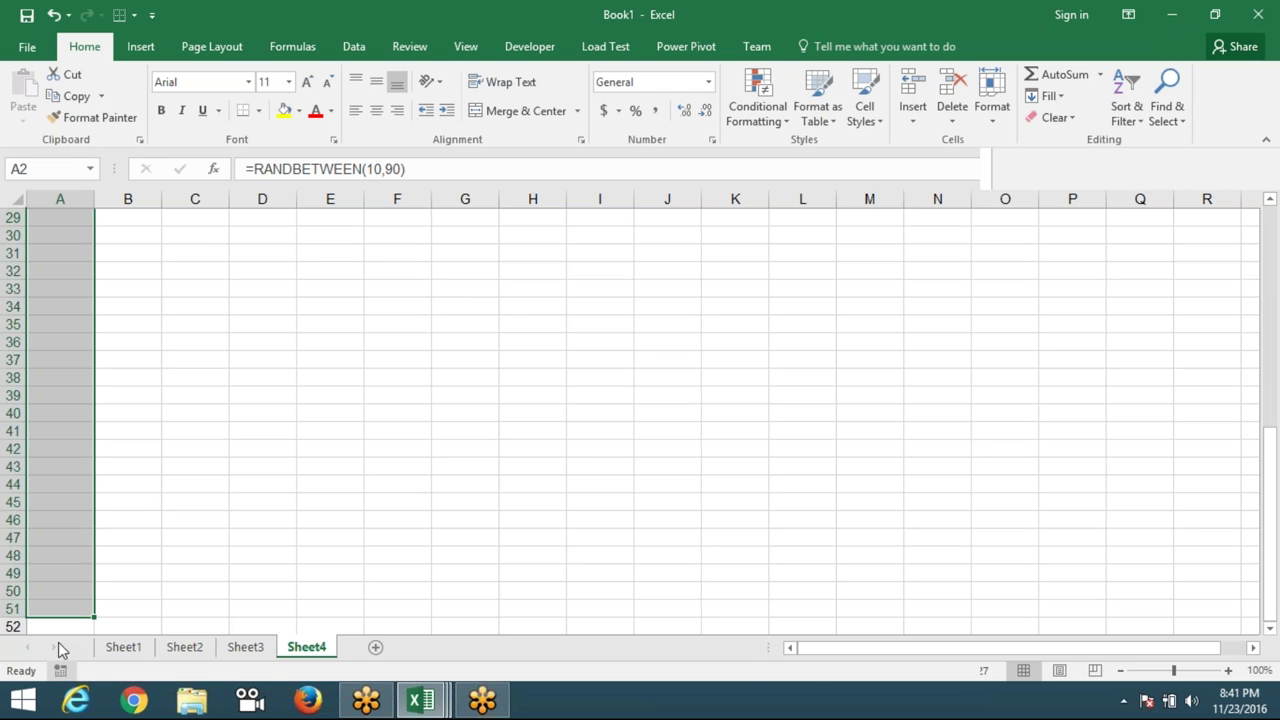
{"action": "key", "text": "ctrl+d"}
{"action": "key", "text": "ctrl+c"}
{"action": "left_click", "coordinate": [23, 118]}
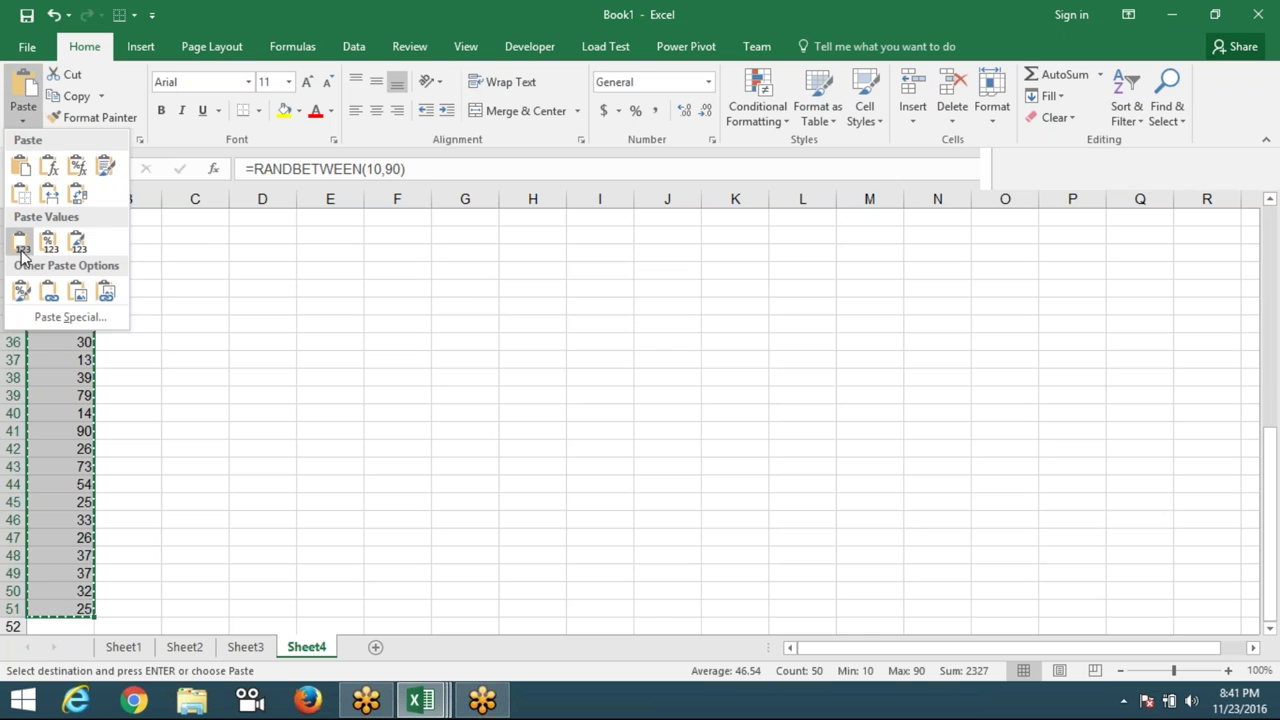
{"action": "left_click", "coordinate": [22, 243]}
{"action": "key", "text": "Escape"}
{"action": "left_click", "coordinate": [128, 235]}
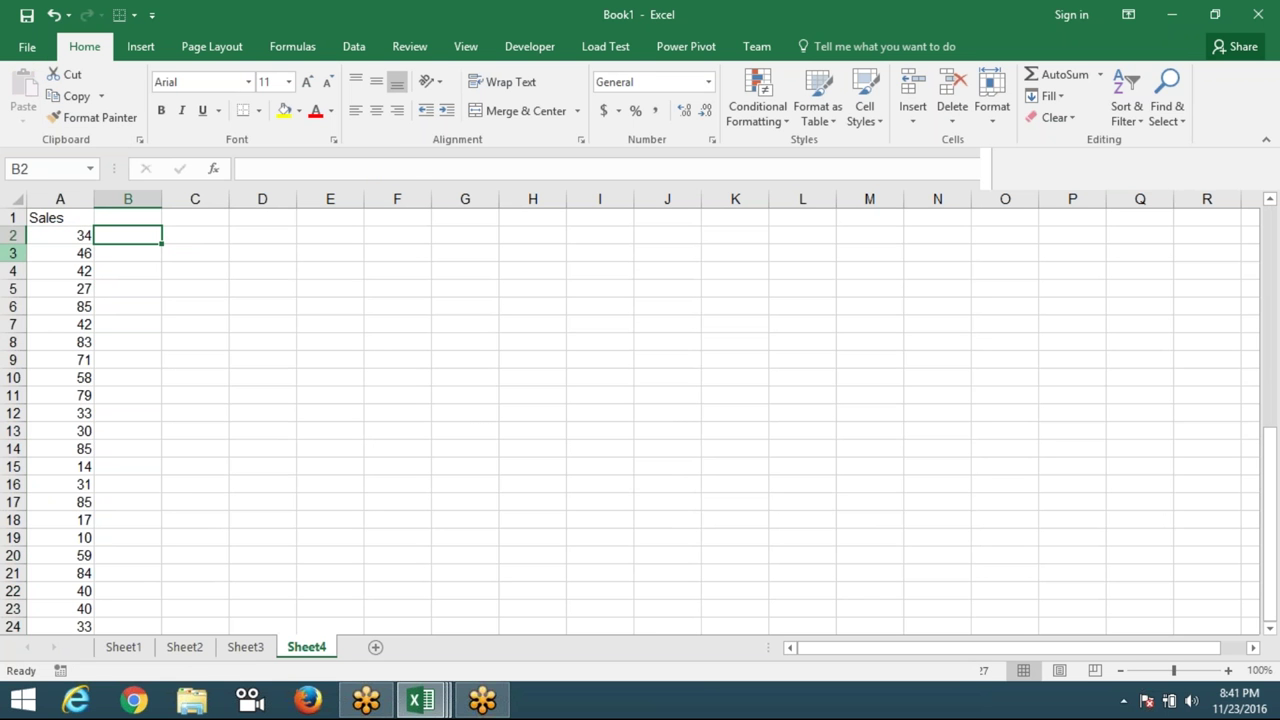
- Enter the formula =A2+20 in B2
{"action": "type", "text": "="}
{"action": "key", "text": "Left"}
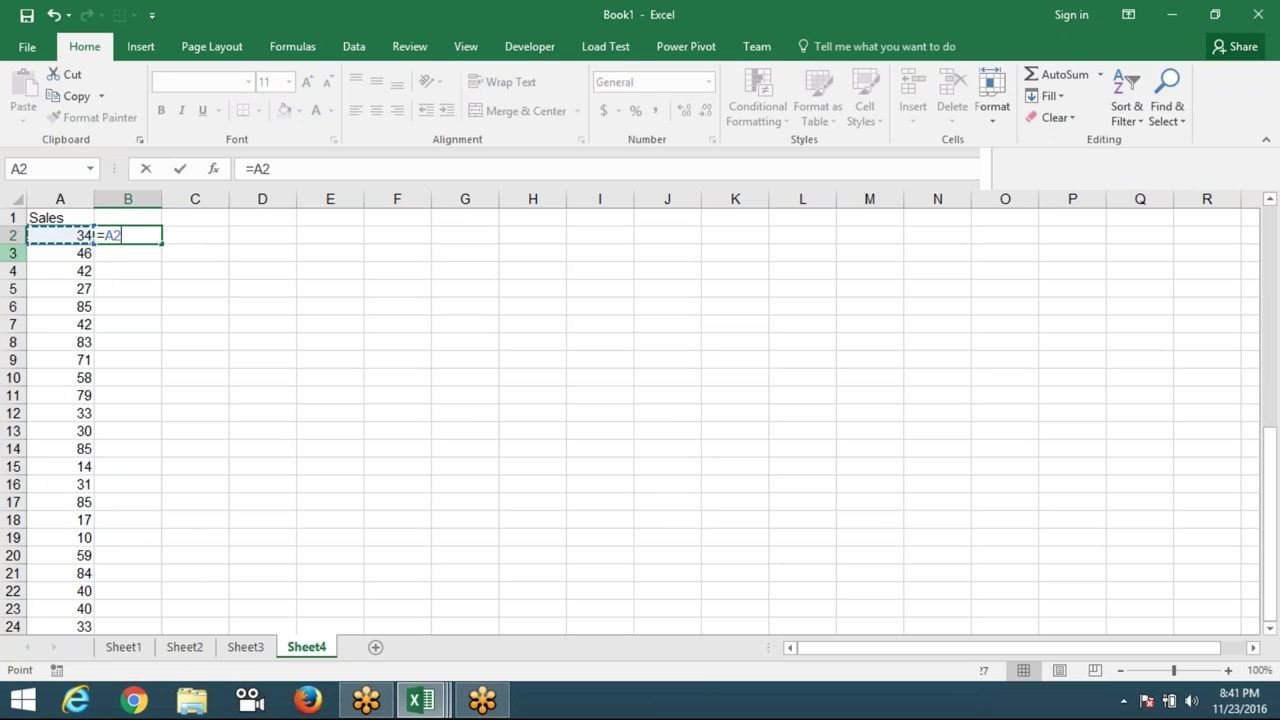
{"action": "type", "text": "+20"}
{"action": "key", "text": "ctrl+Return"}
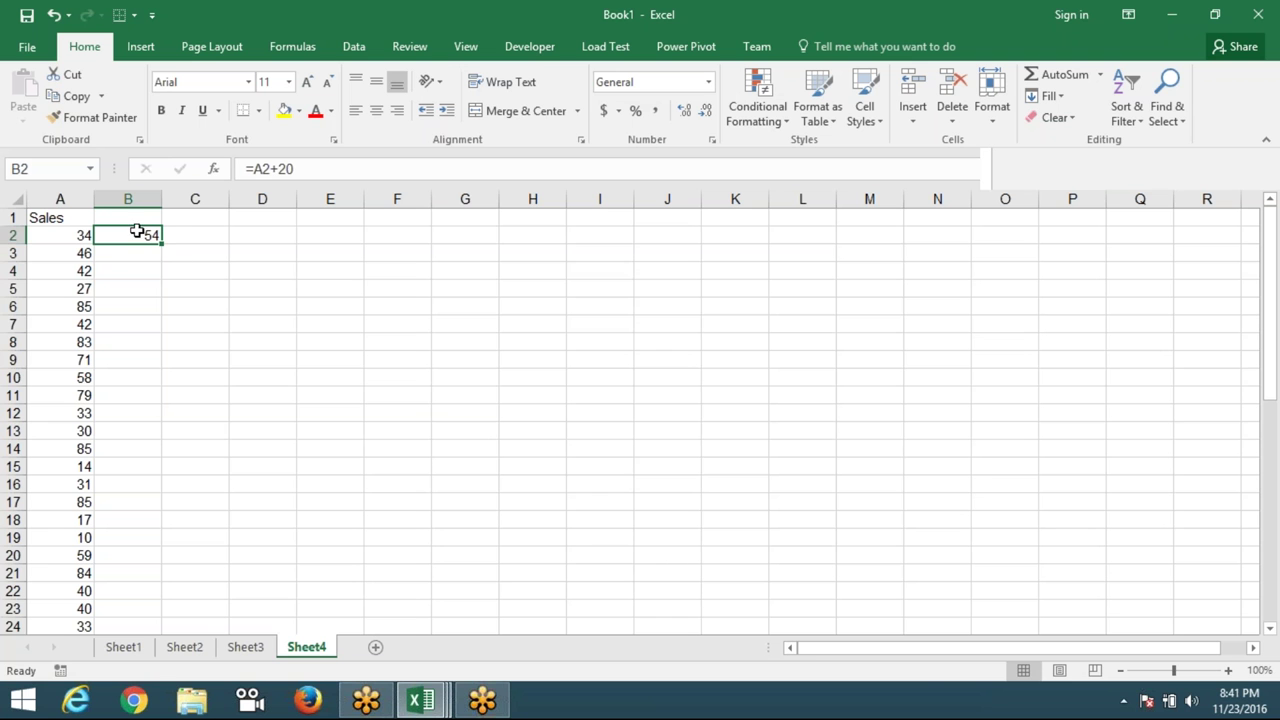
- Test-copy the formula into B3, compare its shifted reference, then clear B3
{"action": "left_click_drag", "start_coordinate": [161, 243], "coordinate": [161, 260]}
{"action": "left_click", "coordinate": [143, 256]}
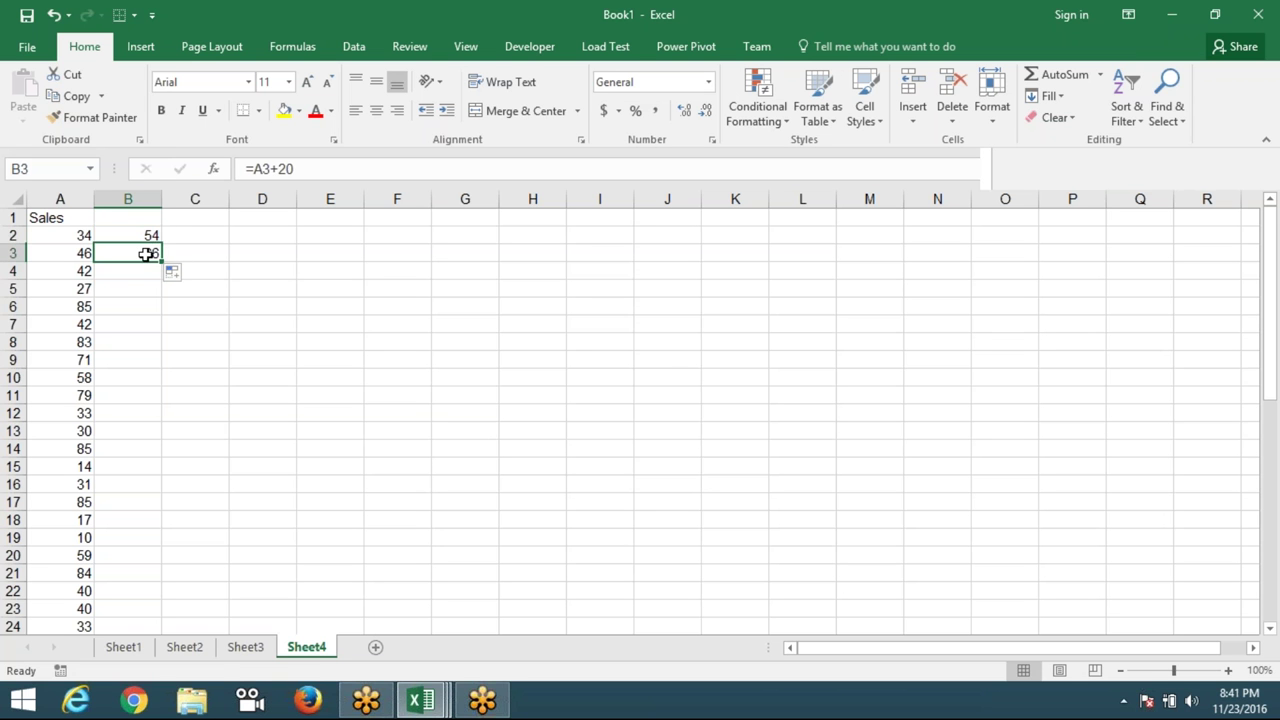
{"action": "key", "text": "Up"}
{"action": "key", "text": "F2"}
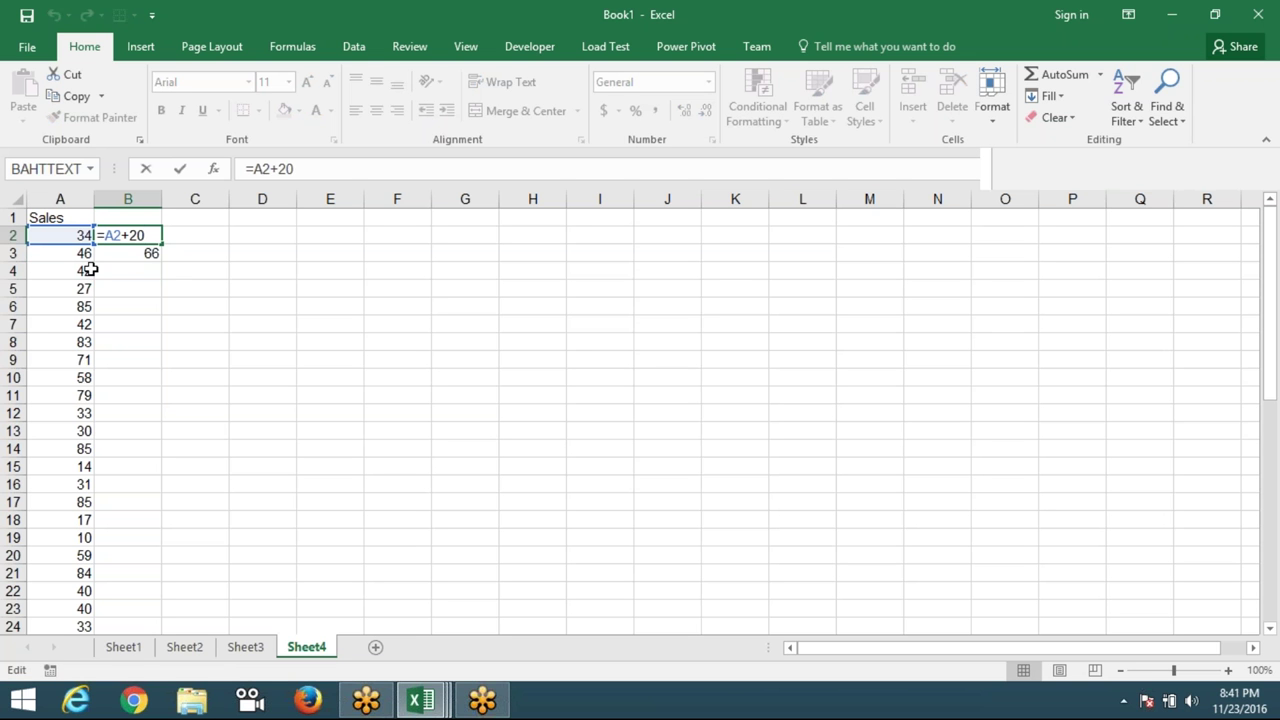
{"action": "key", "text": "Return"}
{"action": "key", "text": "F2"}
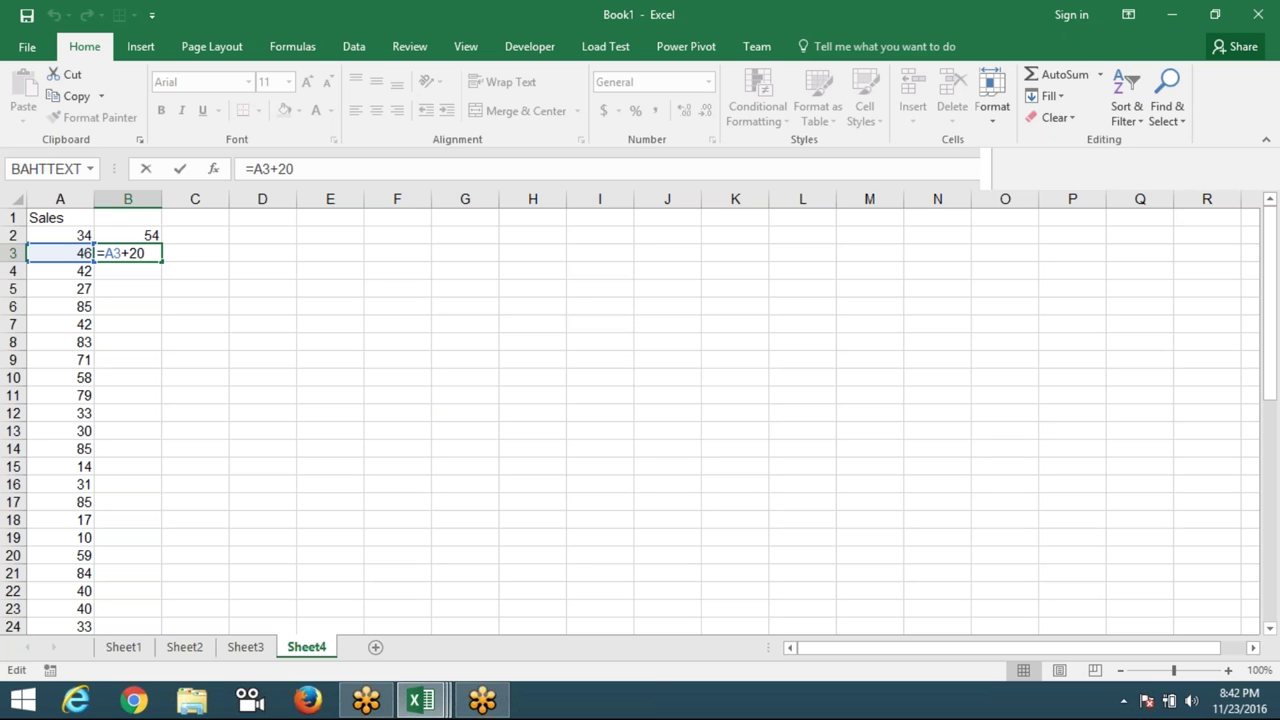
{"action": "key", "text": "ctrl+Return"}
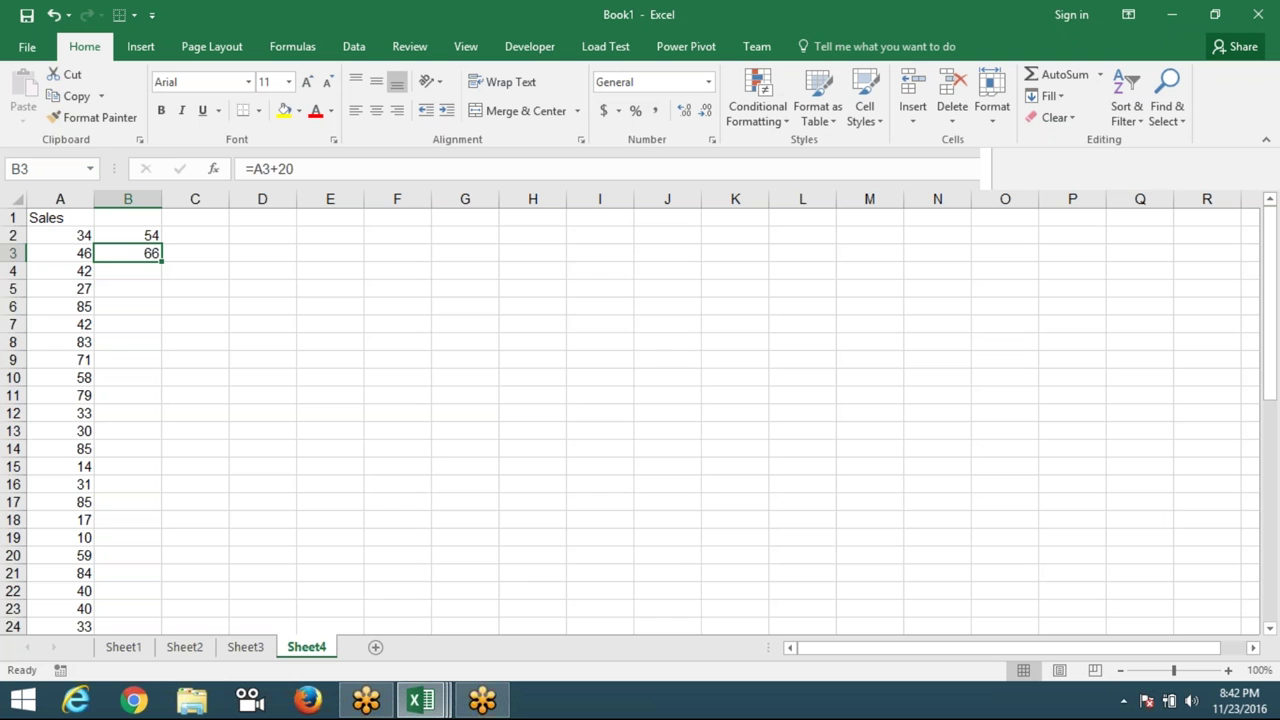
{"action": "key", "text": "Delete"}
{"action": "key", "text": "Up"}
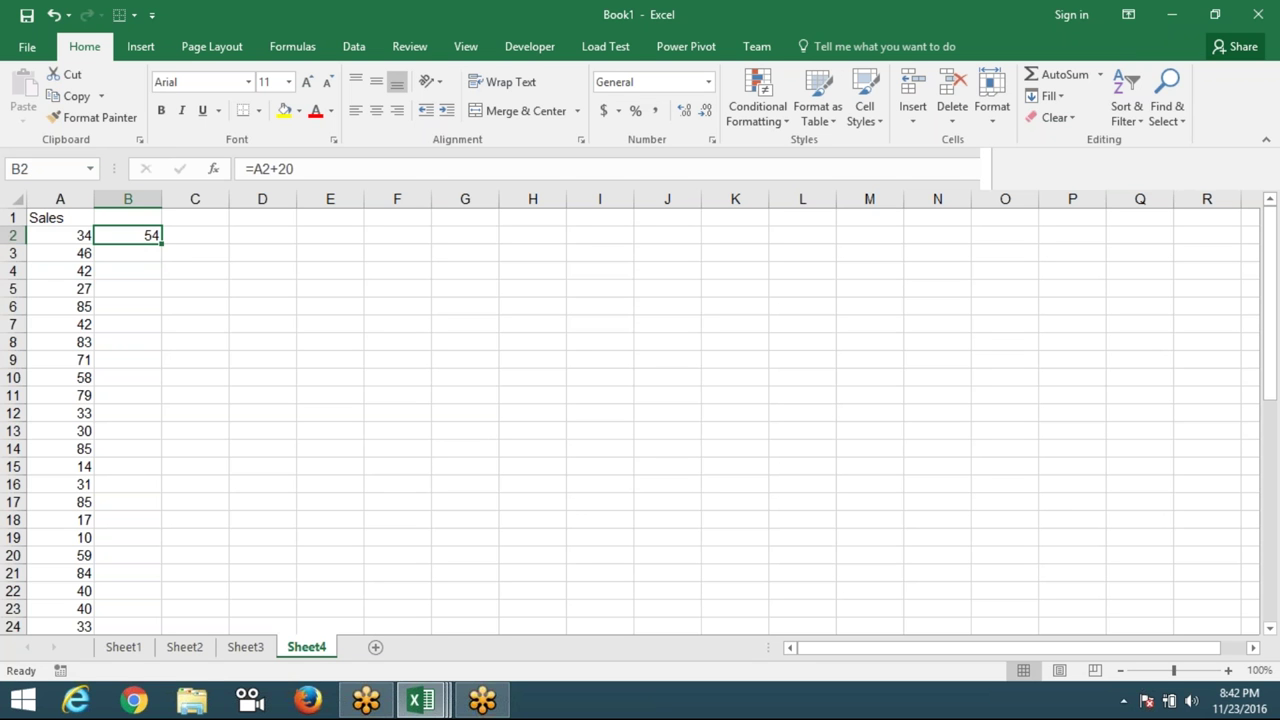
- Fill B2's +20 formula down the whole Sales column and check B11's reference
{"action": "left_click_drag", "start_coordinate": [159, 244], "coordinate": [163, 405]}
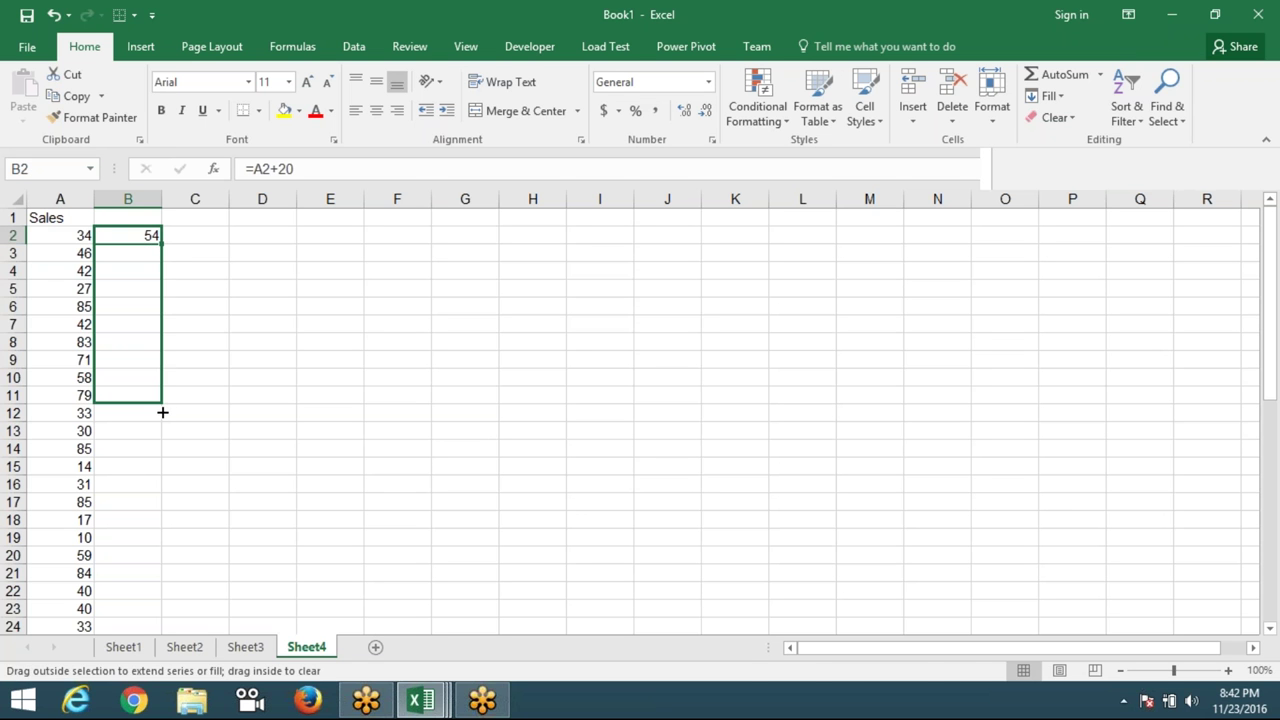
{"action": "double_click", "coordinate": [163, 405]}
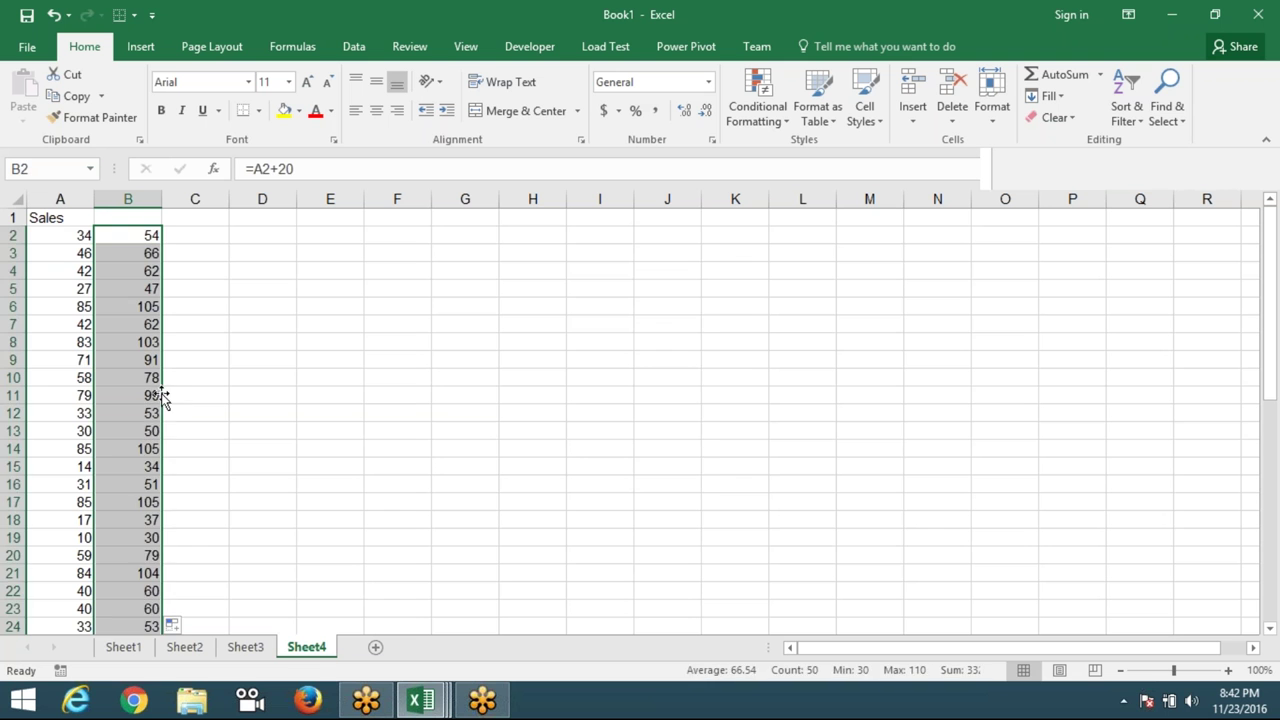
{"action": "left_click", "coordinate": [151, 251]}
{"action": "key", "text": "Down"}
{"action": "key", "text": "Down"}
{"action": "key", "text": "Down"}
{"action": "key", "text": "Down"}
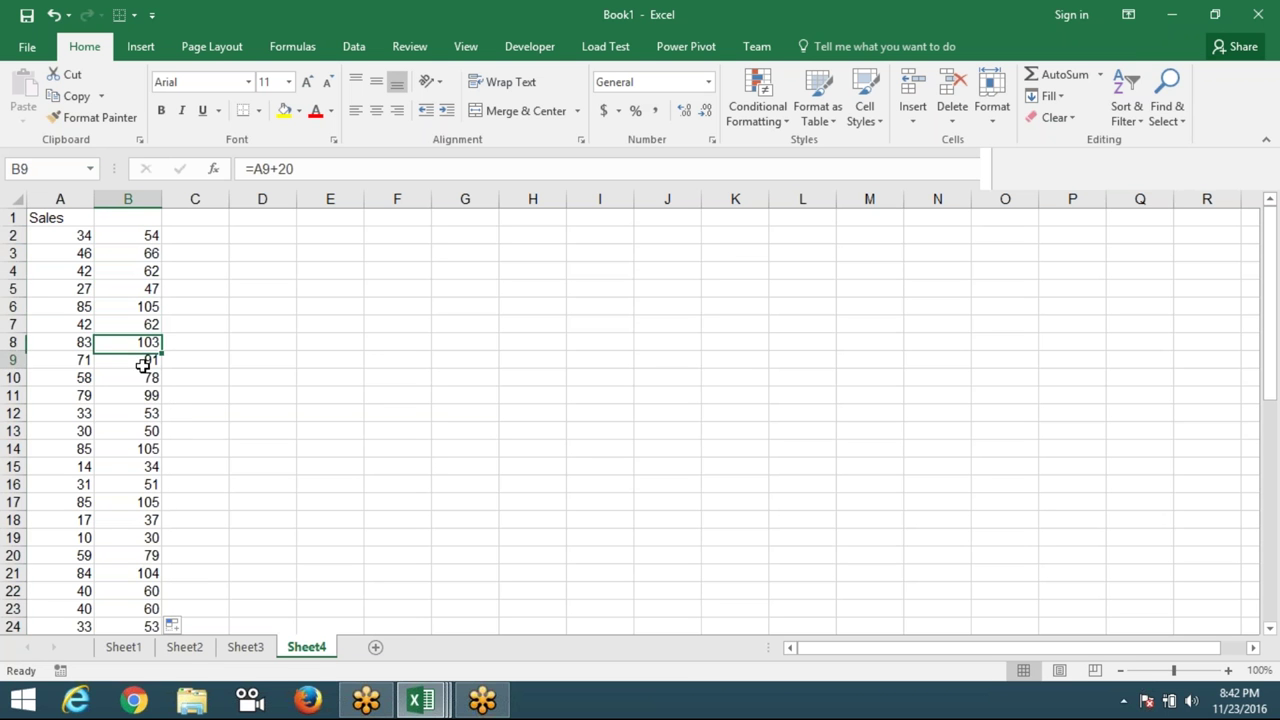
{"action": "key", "text": "Down"}
{"action": "key", "text": "Down"}
{"action": "key", "text": "Down"}
{"action": "key", "text": "F2"}
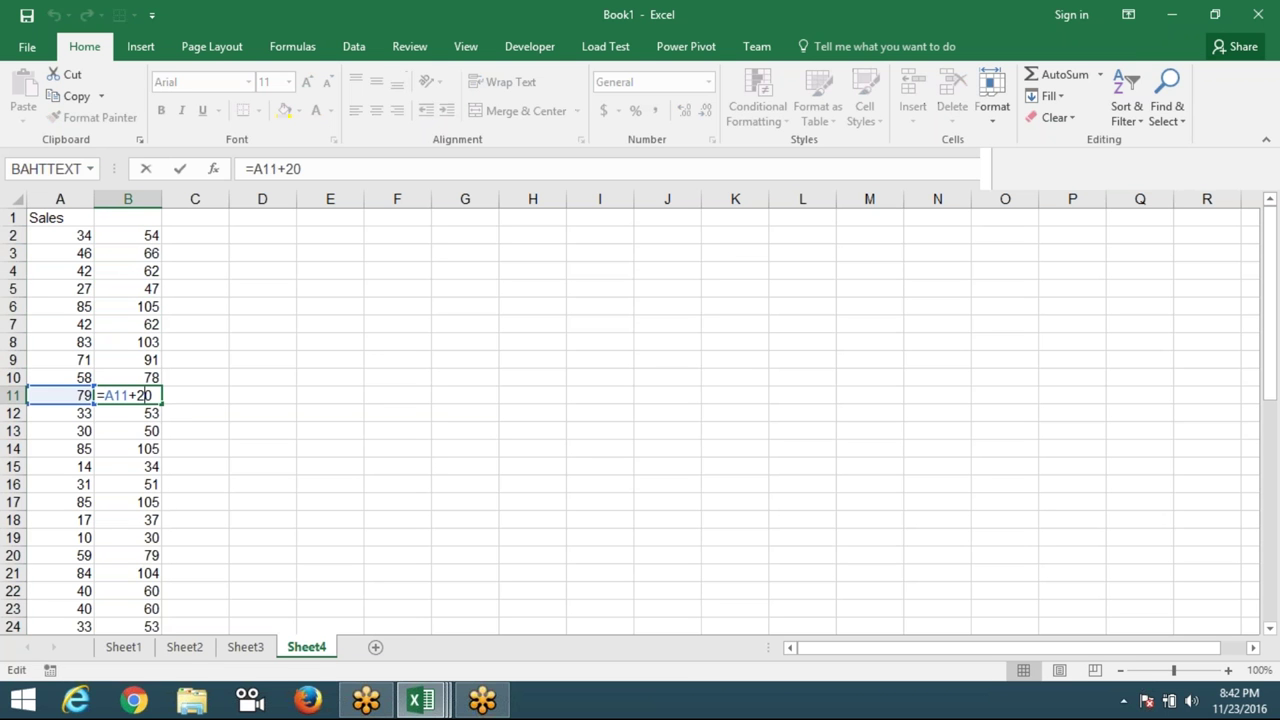
{"action": "key", "text": "Return"}
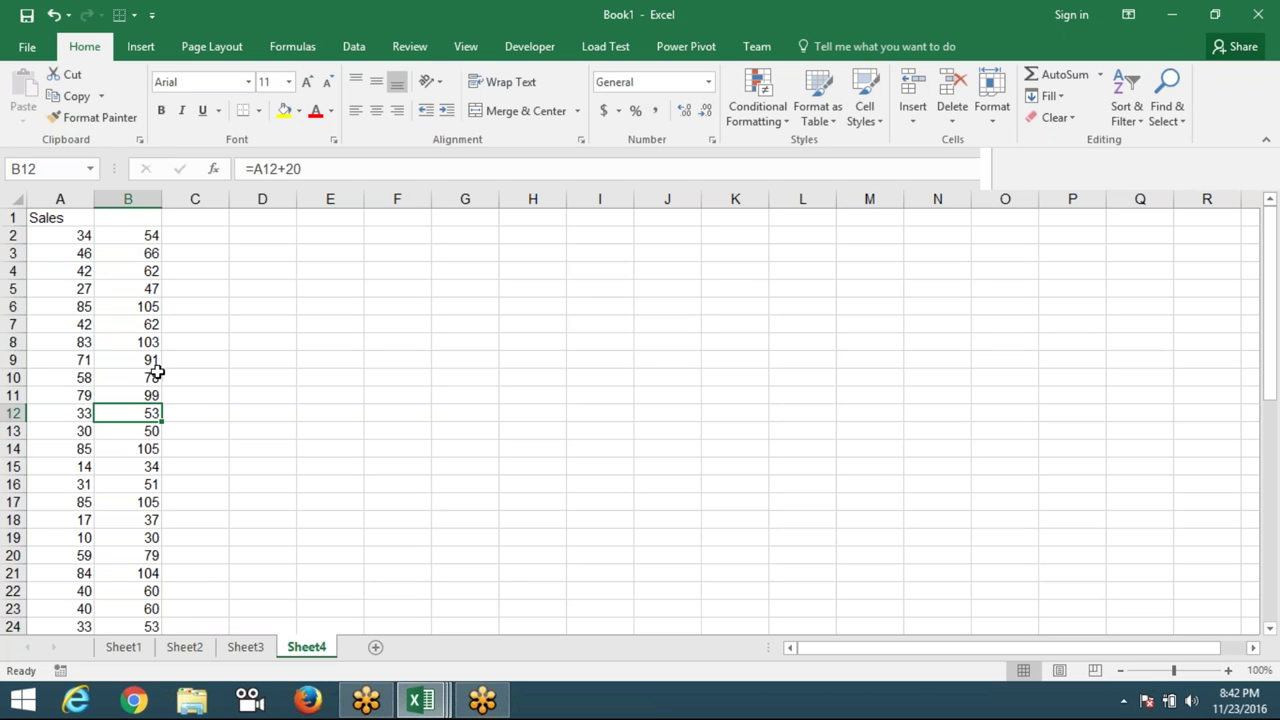
- Copy B2's formula across to E2, giving 74, 94 and 114, and inspect C2's reference
{"action": "left_click_drag", "start_coordinate": [143, 240], "coordinate": [145, 254]}
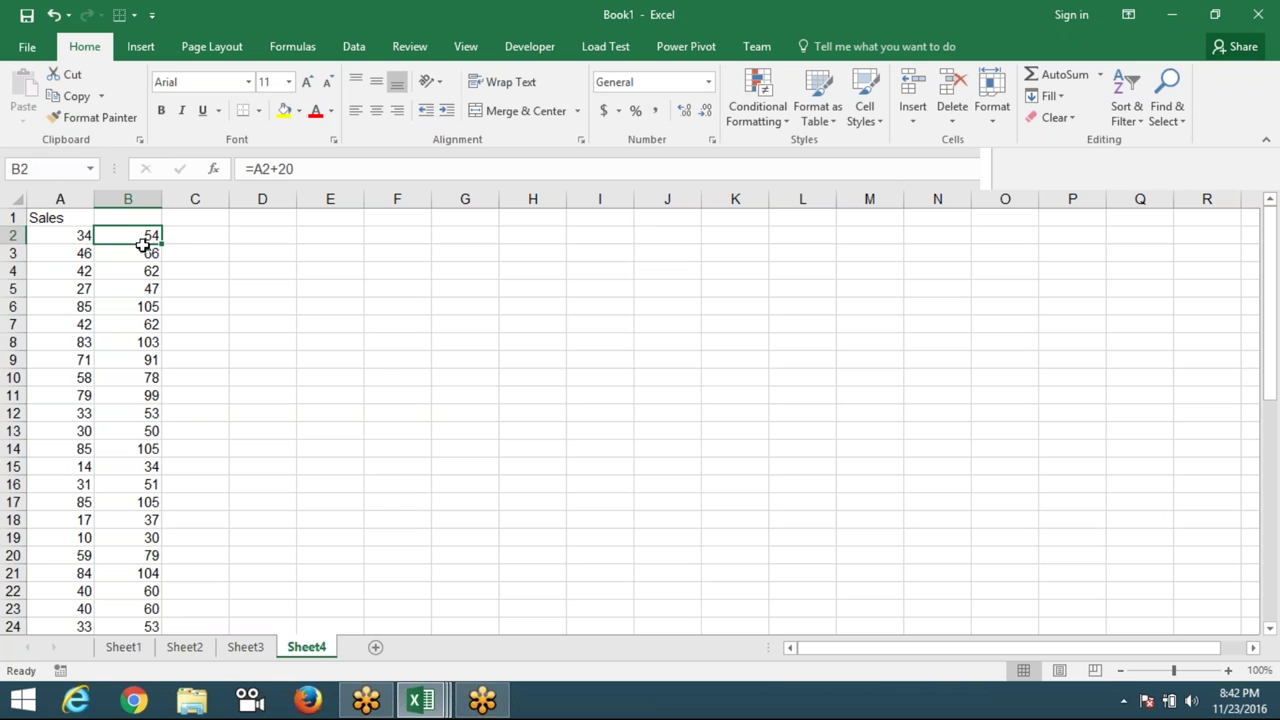
{"action": "left_click", "coordinate": [145, 271]}
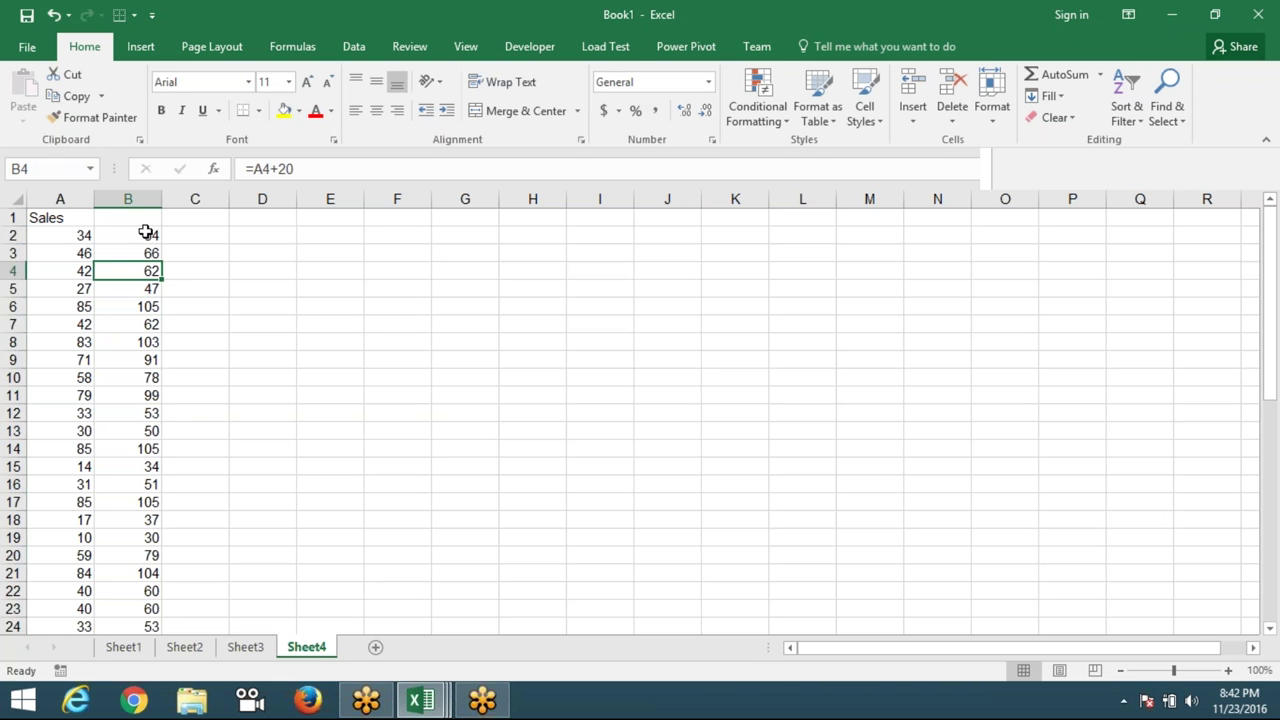
{"action": "left_click", "coordinate": [145, 236]}
{"action": "left_click_drag", "start_coordinate": [161, 243], "coordinate": [368, 250]}
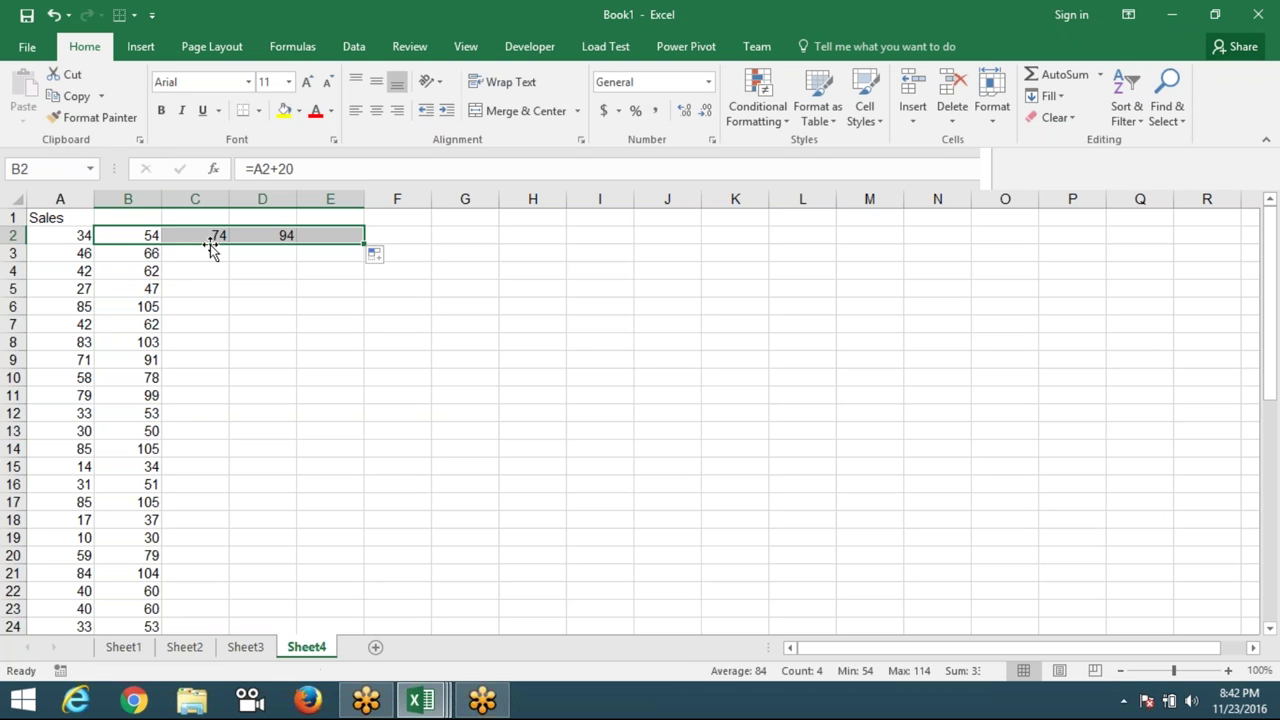
{"action": "double_click", "coordinate": [212, 240]}
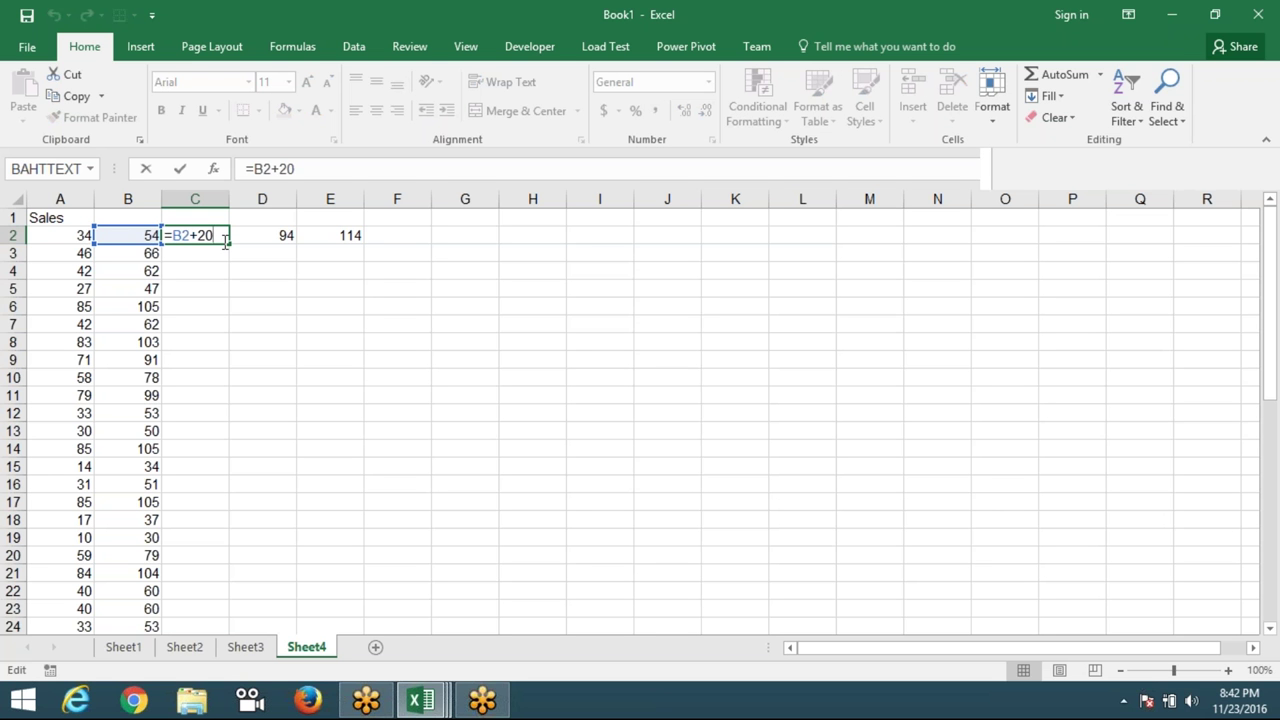
{"action": "key", "text": "Escape"}
- Put 51 in F10 and the formula =F10+20 in G10
{"action": "left_click", "coordinate": [398, 372]}
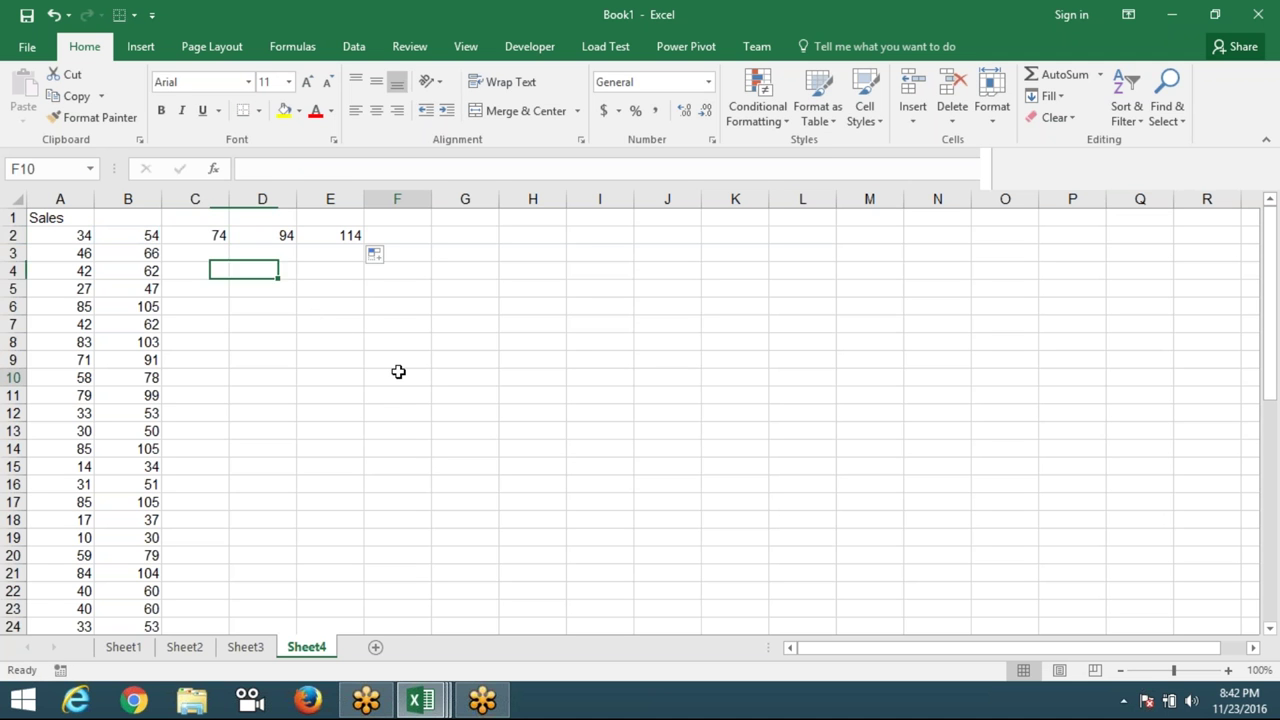
{"action": "type", "text": "51"}
{"action": "key", "text": "Tab"}
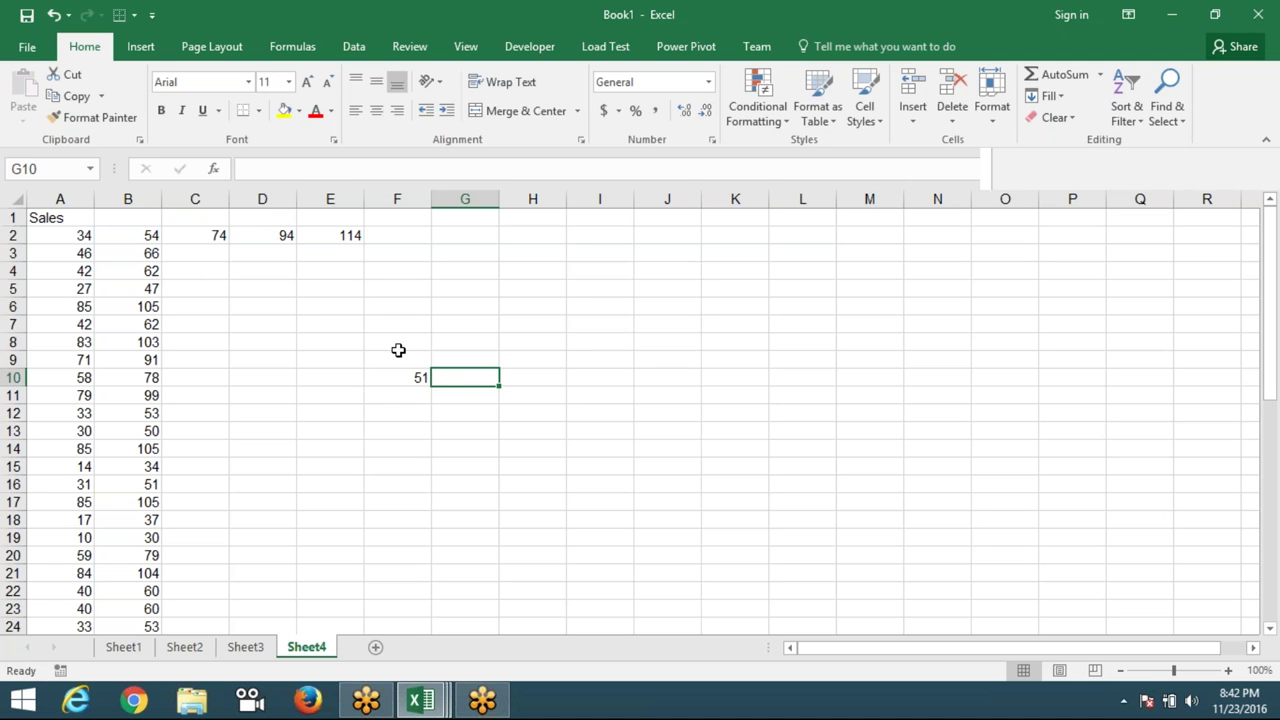
{"action": "type", "text": "="}
{"action": "key", "text": "Left"}
{"action": "type", "text": "+"}
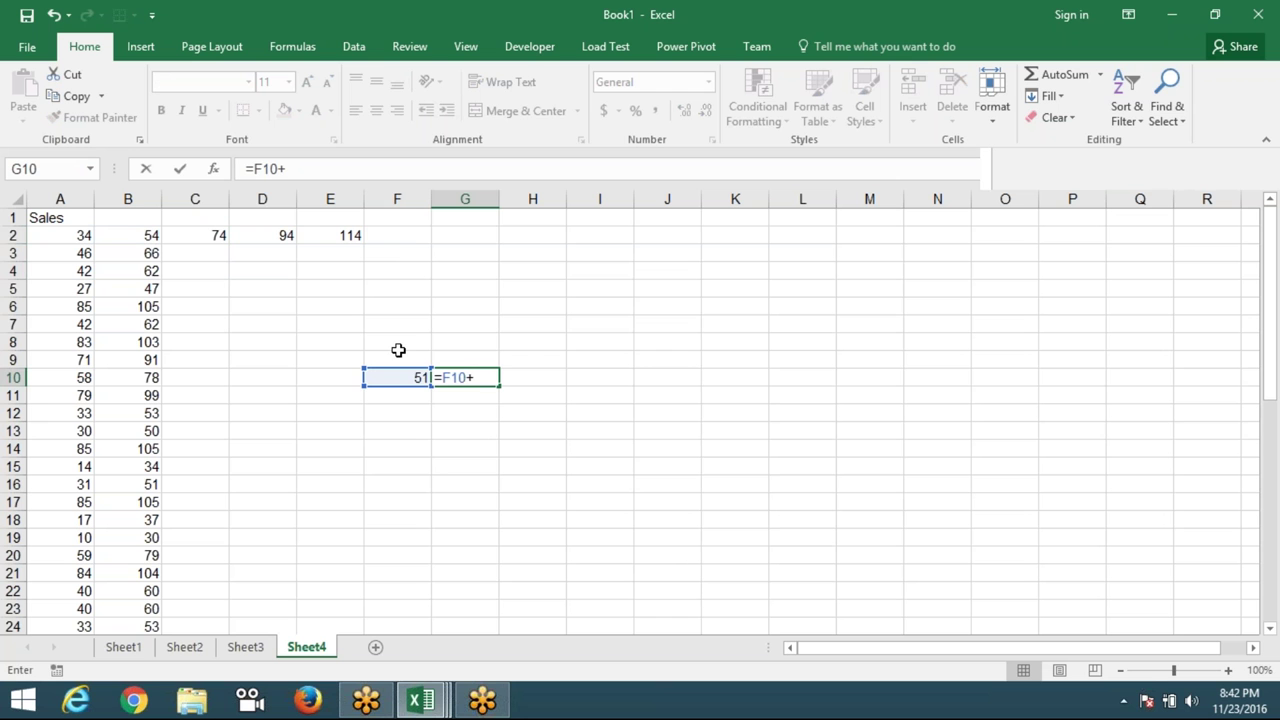
{"action": "type", "text": "20"}
{"action": "key", "text": "Return"}
{"action": "key", "text": "Up"}
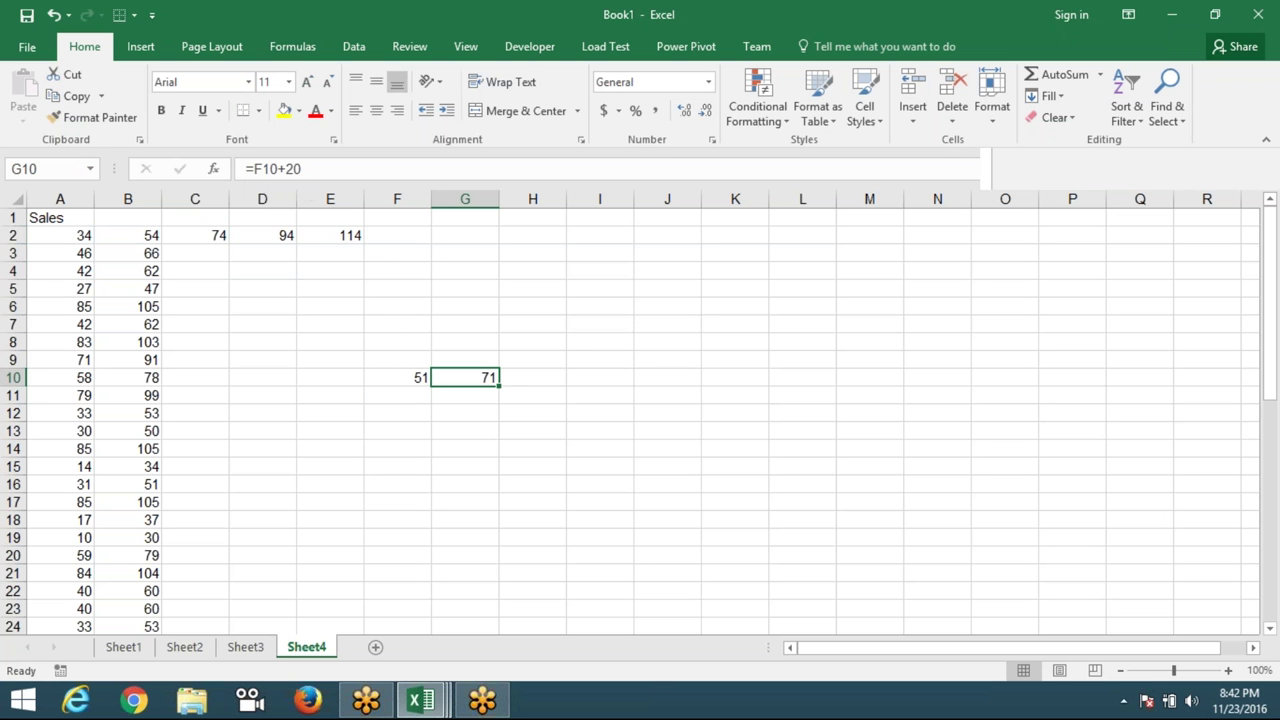
- Copy G10's formula up into G9 and down into G11, checking =F9+20 and =F11+20
{"action": "mouse_move", "coordinate": [498, 376]}
{"action": "left_mouse_down"}
{"action": "mouse_move", "coordinate": [498, 357]}
{"action": "mouse_move", "coordinate": [482, 357]}
{"action": "left_mouse_up"}
{"action": "left_click", "coordinate": [471, 356]}
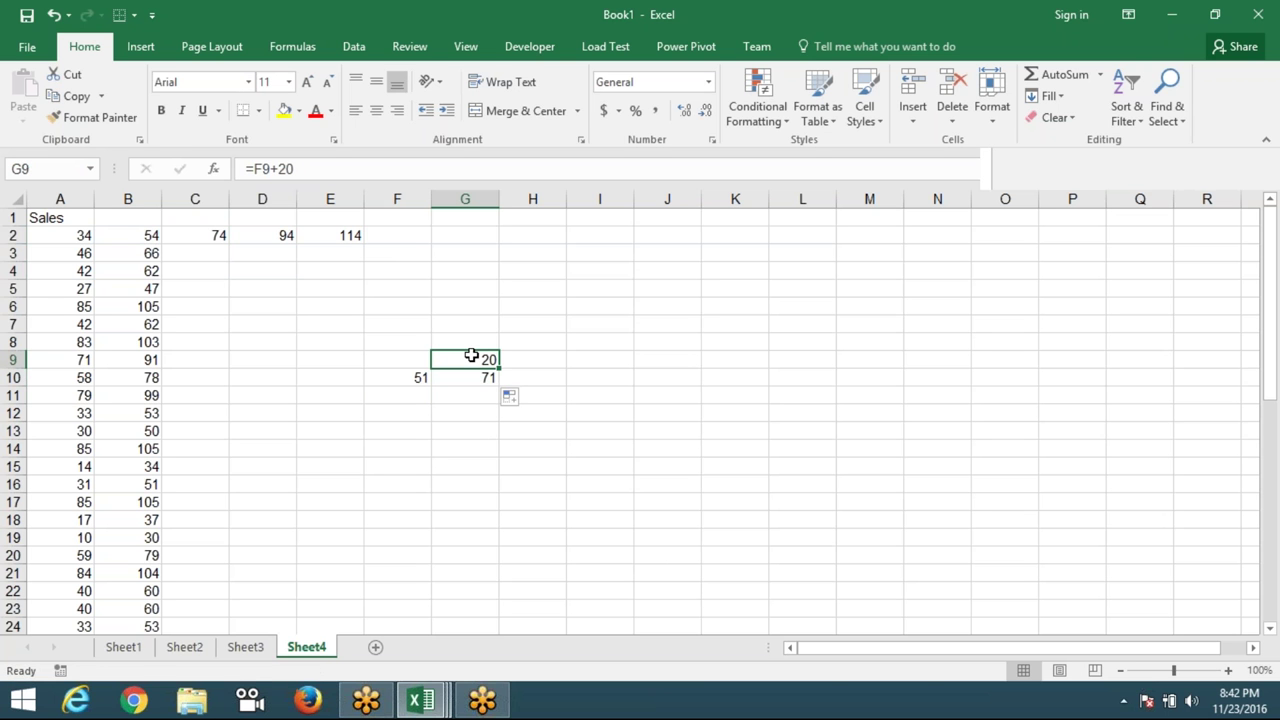
{"action": "double_click", "coordinate": [471, 356]}
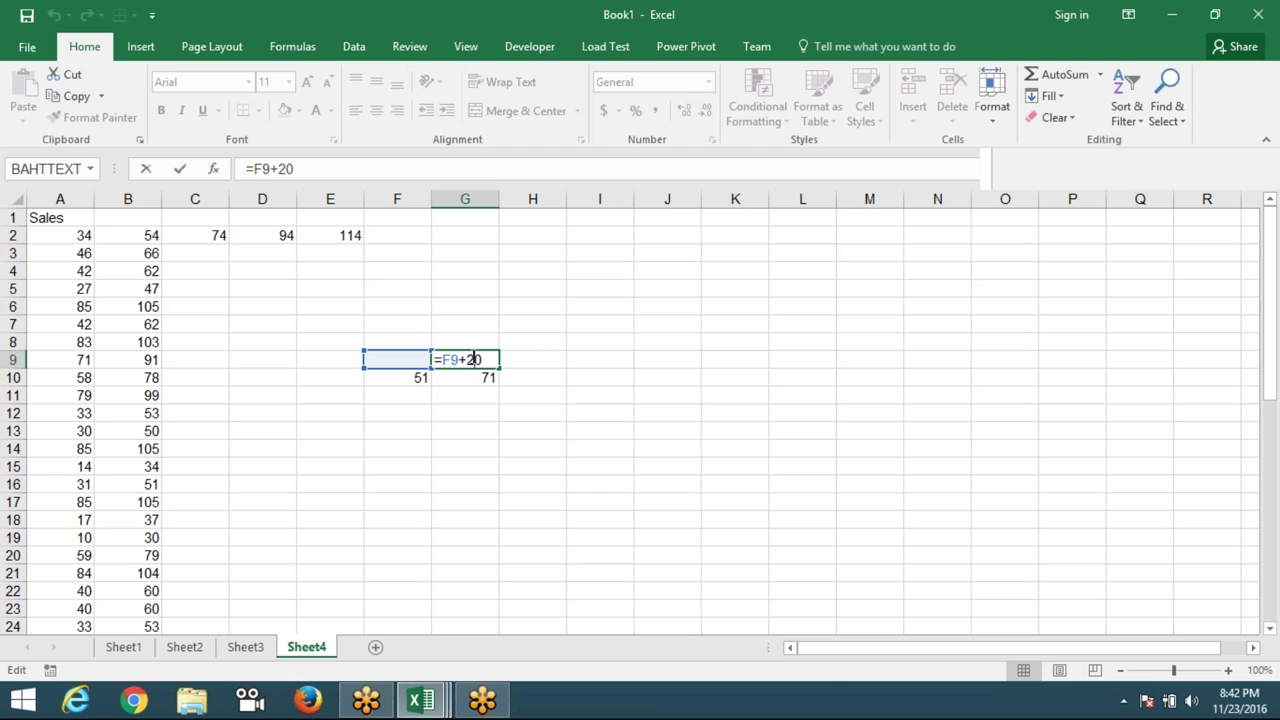
{"action": "key", "text": "Return"}
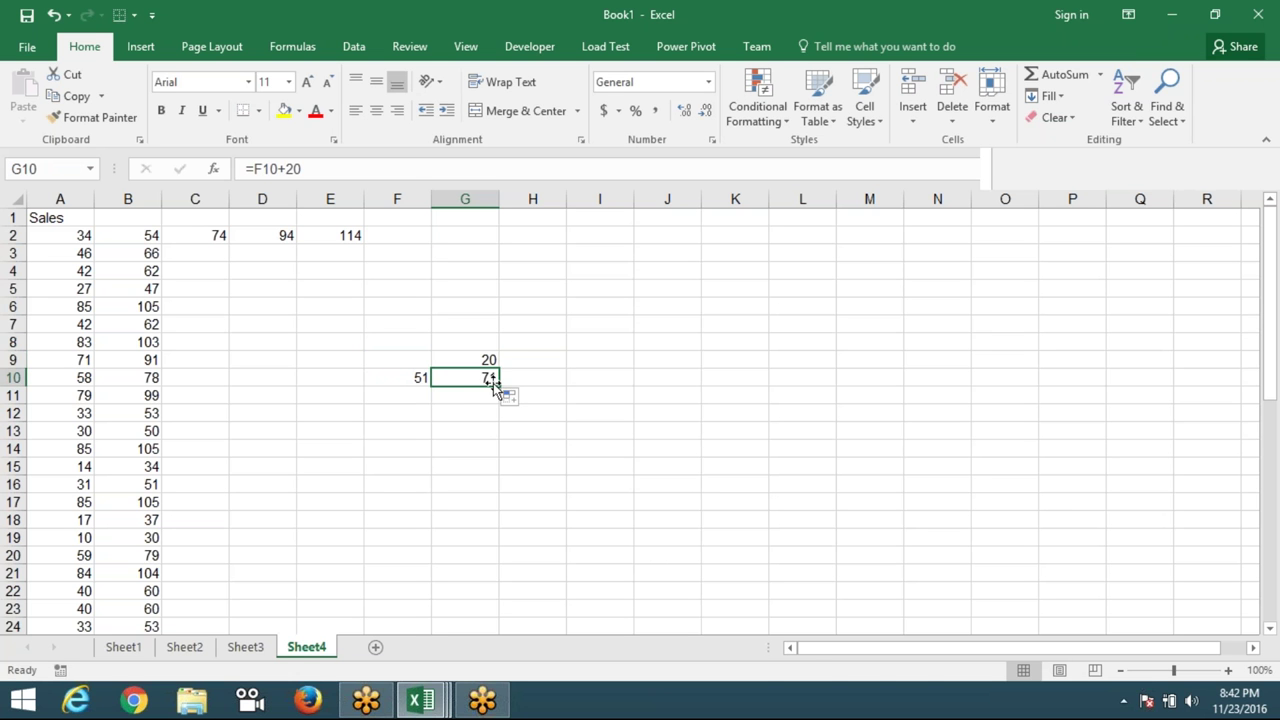
{"action": "left_click_drag", "start_coordinate": [493, 383], "coordinate": [495, 402]}
{"action": "double_click", "coordinate": [475, 395]}
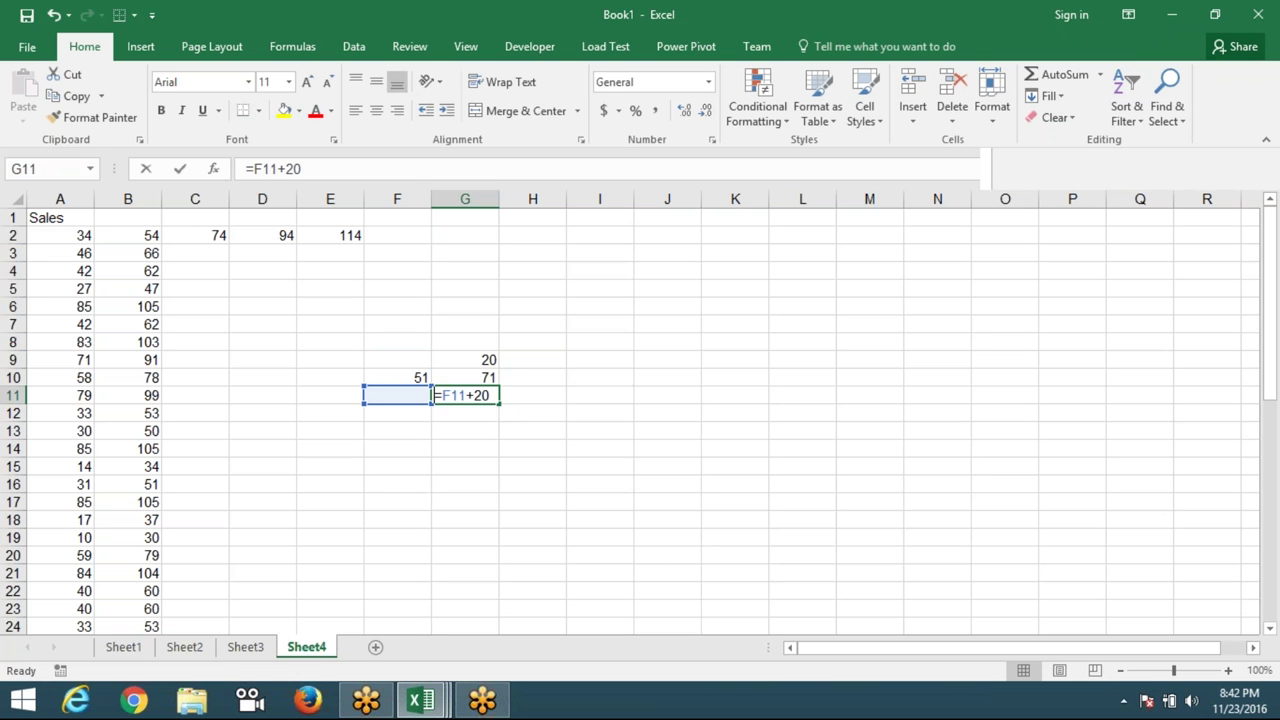
{"action": "key", "text": "Escape"}
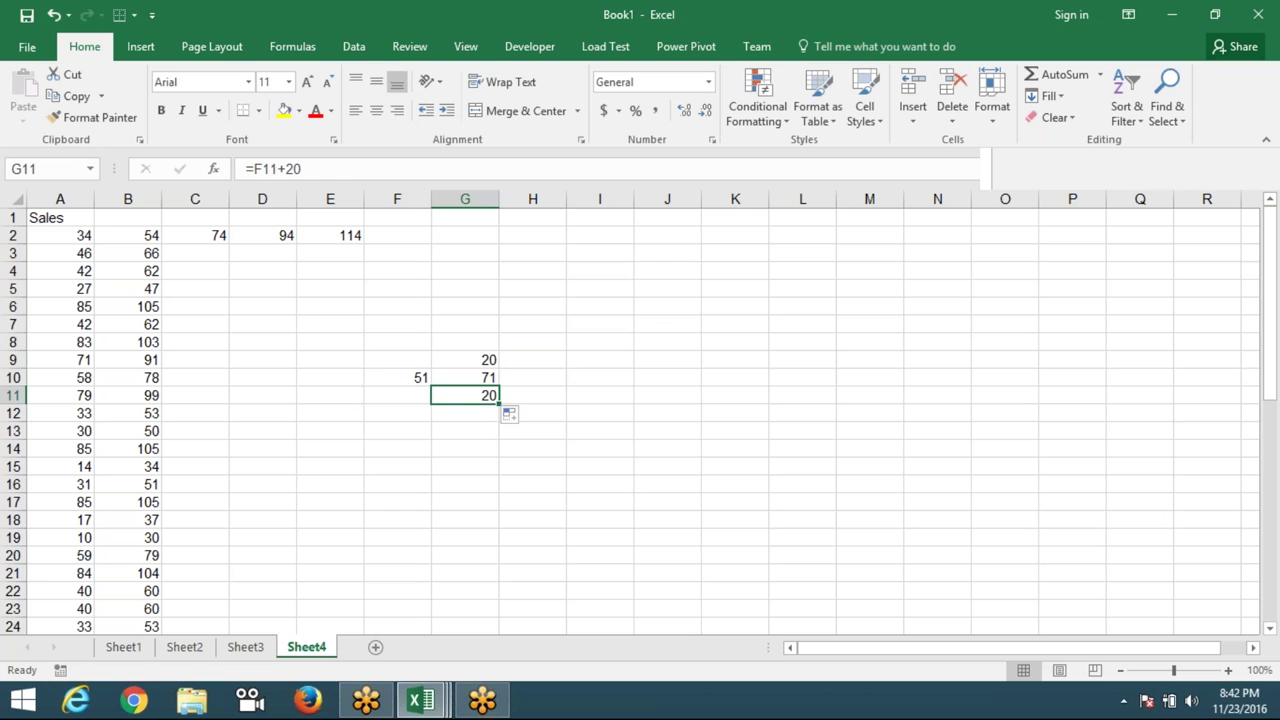
- Copy G11's formula right into H11 and left into F11, checking each reference, then select F7:H13
{"action": "left_click_drag", "start_coordinate": [500, 402], "coordinate": [549, 400]}
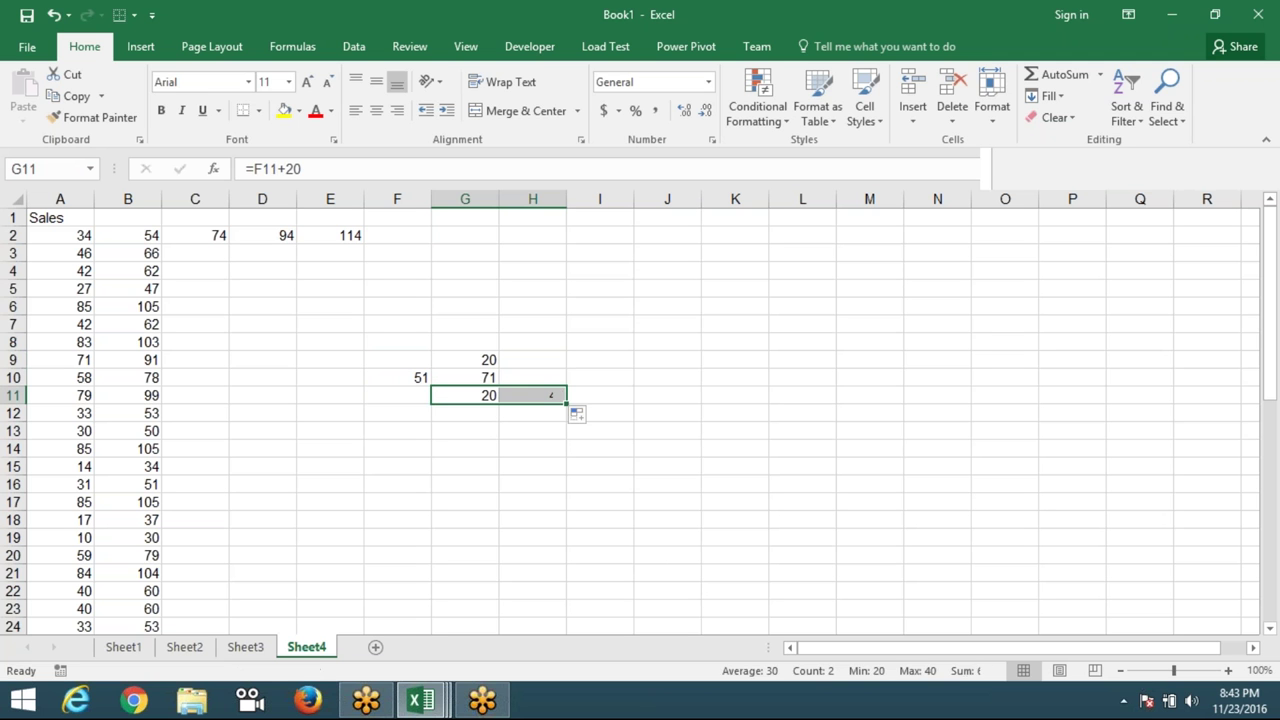
{"action": "double_click", "coordinate": [549, 396]}
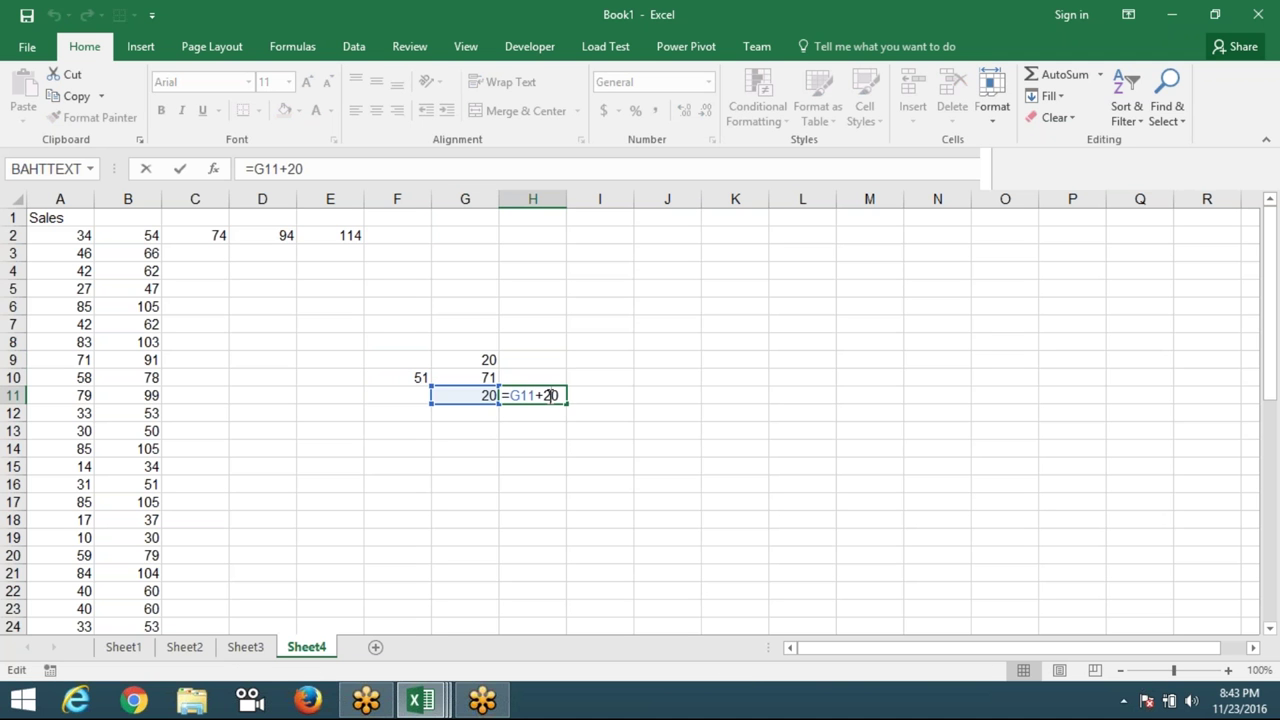
{"action": "key", "text": "Escape"}
{"action": "key", "text": "Left"}
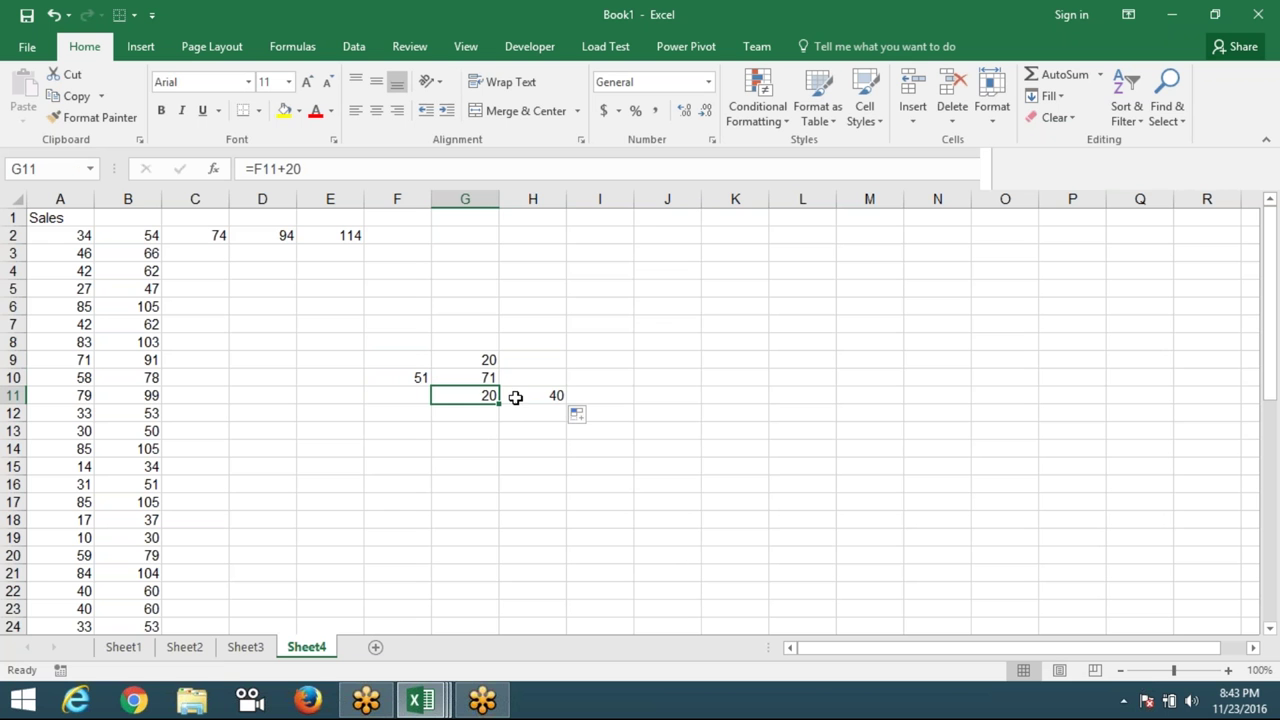
{"action": "left_click", "coordinate": [529, 397]}
{"action": "left_click", "coordinate": [489, 396]}
{"action": "left_click", "coordinate": [533, 397]}
{"action": "left_click", "coordinate": [487, 396]}
{"action": "left_click_drag", "start_coordinate": [499, 404], "coordinate": [404, 397]}
{"action": "left_click", "coordinate": [404, 397]}
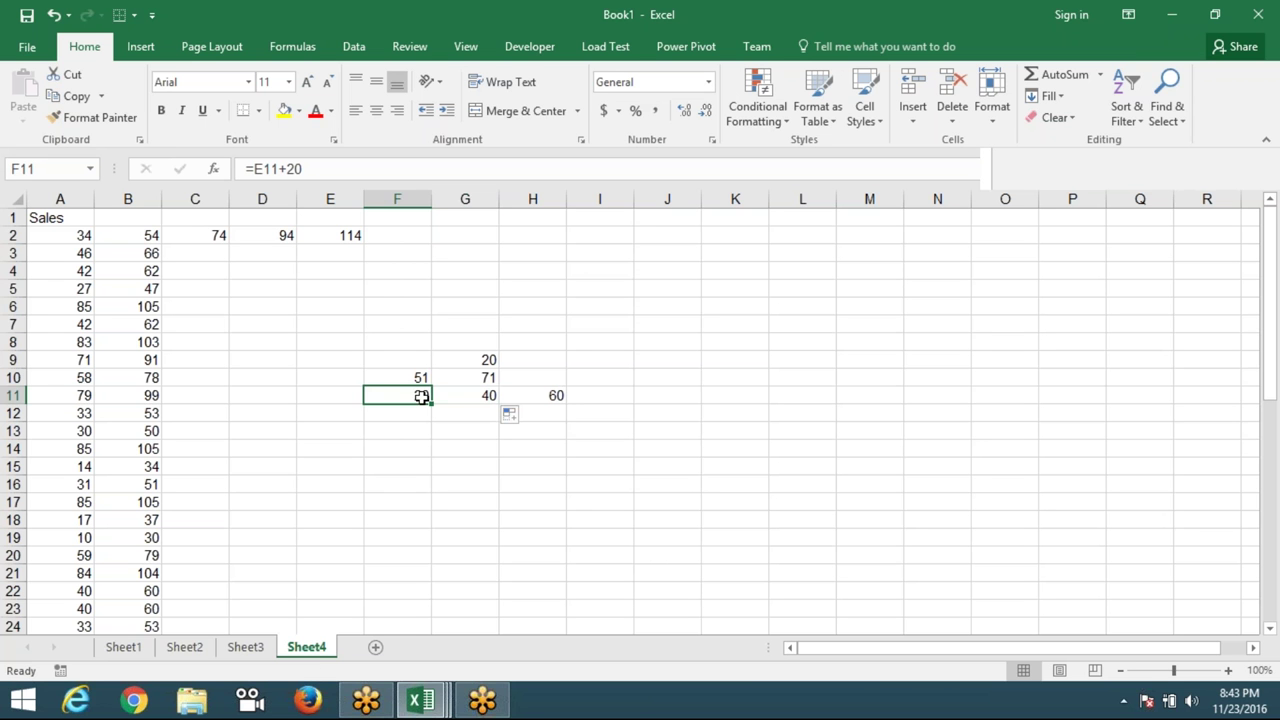
{"action": "left_click", "coordinate": [460, 397]}
{"action": "left_click", "coordinate": [419, 395]}
{"action": "left_click_drag", "start_coordinate": [397, 323], "coordinate": [535, 432]}
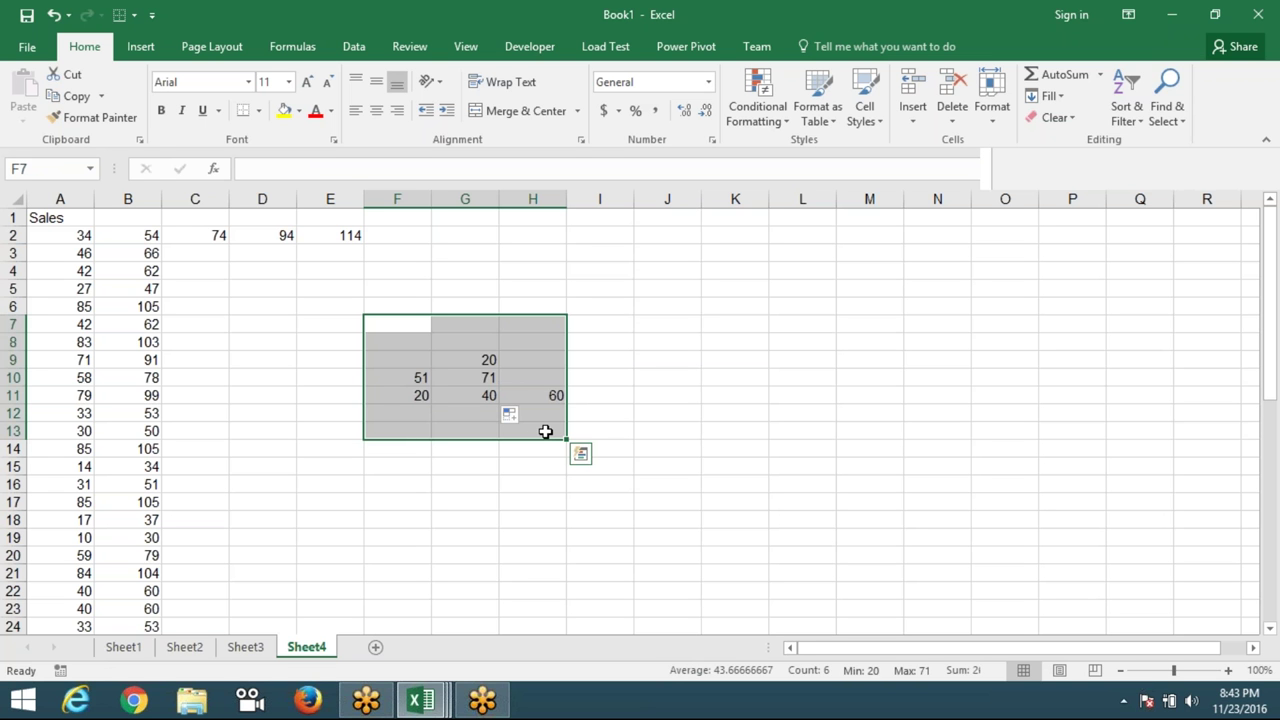
- Clear the old test results in C1:F6 and everything in column B
{"action": "mouse_move", "coordinate": [208, 216]}
{"action": "left_mouse_down"}
{"action": "mouse_move", "coordinate": [251, 269]}
{"action": "mouse_move", "coordinate": [377, 303]}
{"action": "left_mouse_up"}
{"action": "key", "text": "Delete"}
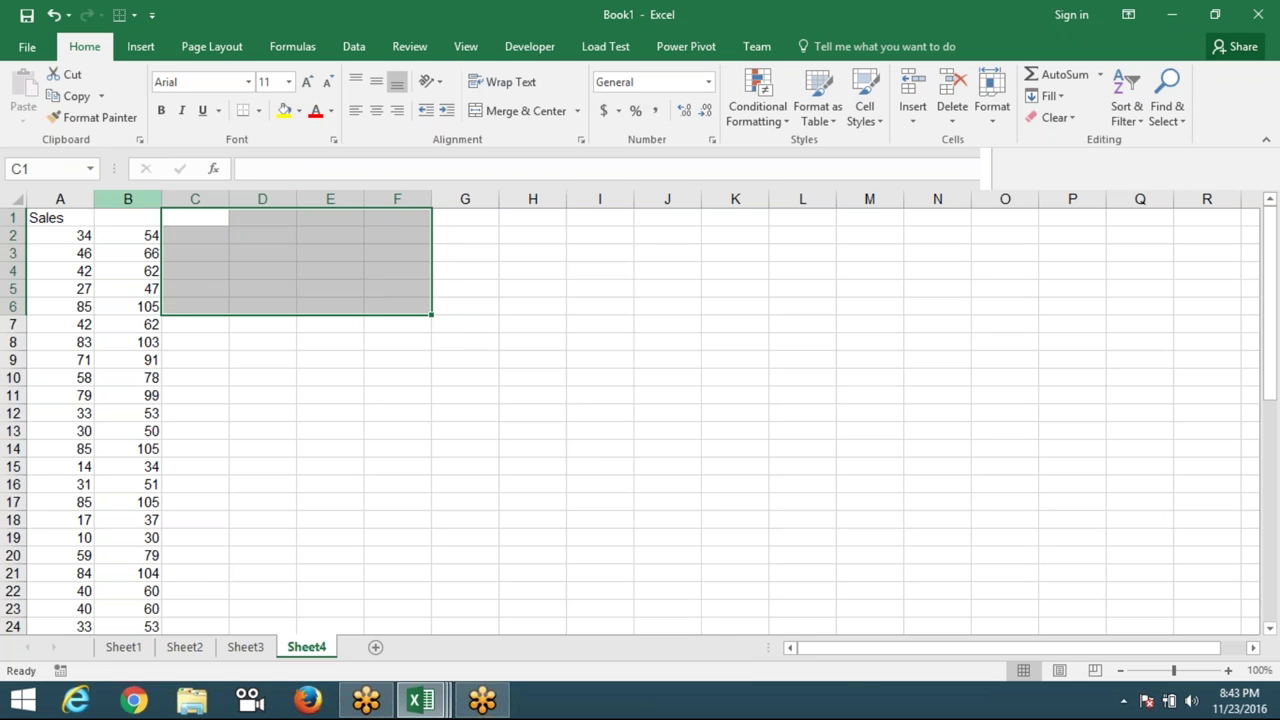
{"action": "left_click", "coordinate": [152, 198]}
{"action": "key", "text": "Delete"}
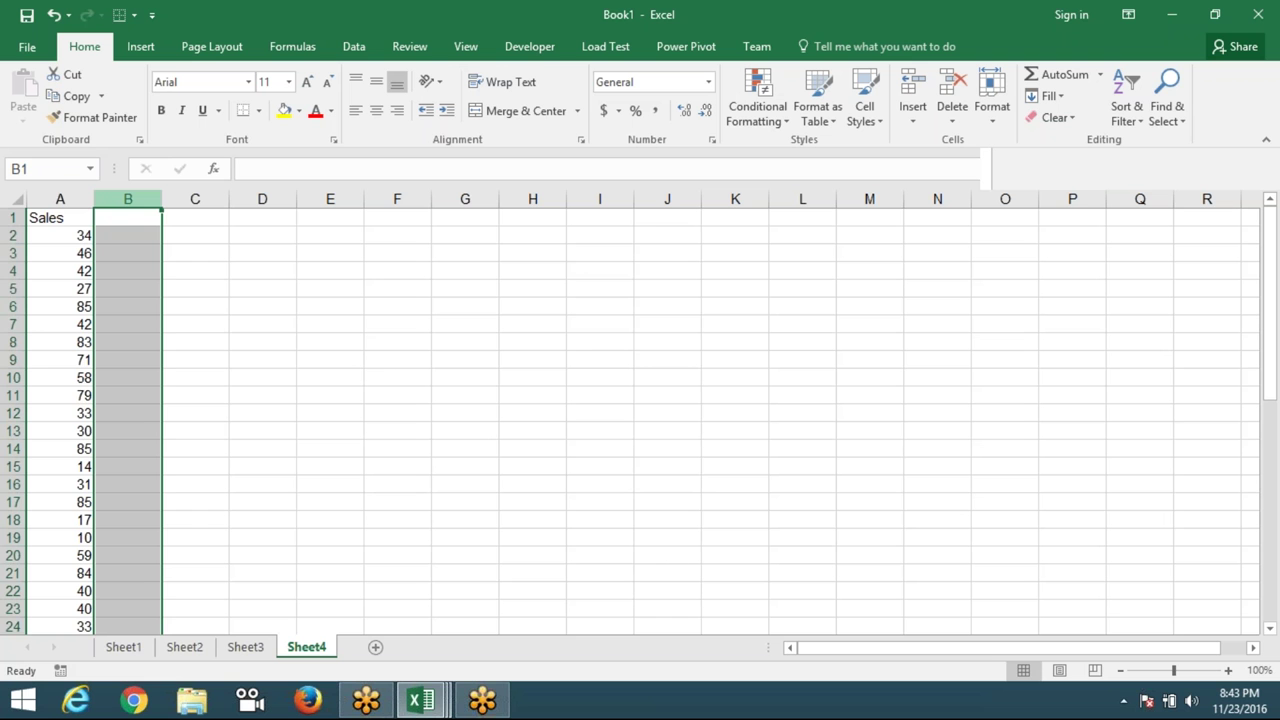
- Put 52 in C1 and enter =A2+C1 in B2, showing 86
{"action": "left_click", "coordinate": [127, 235]}
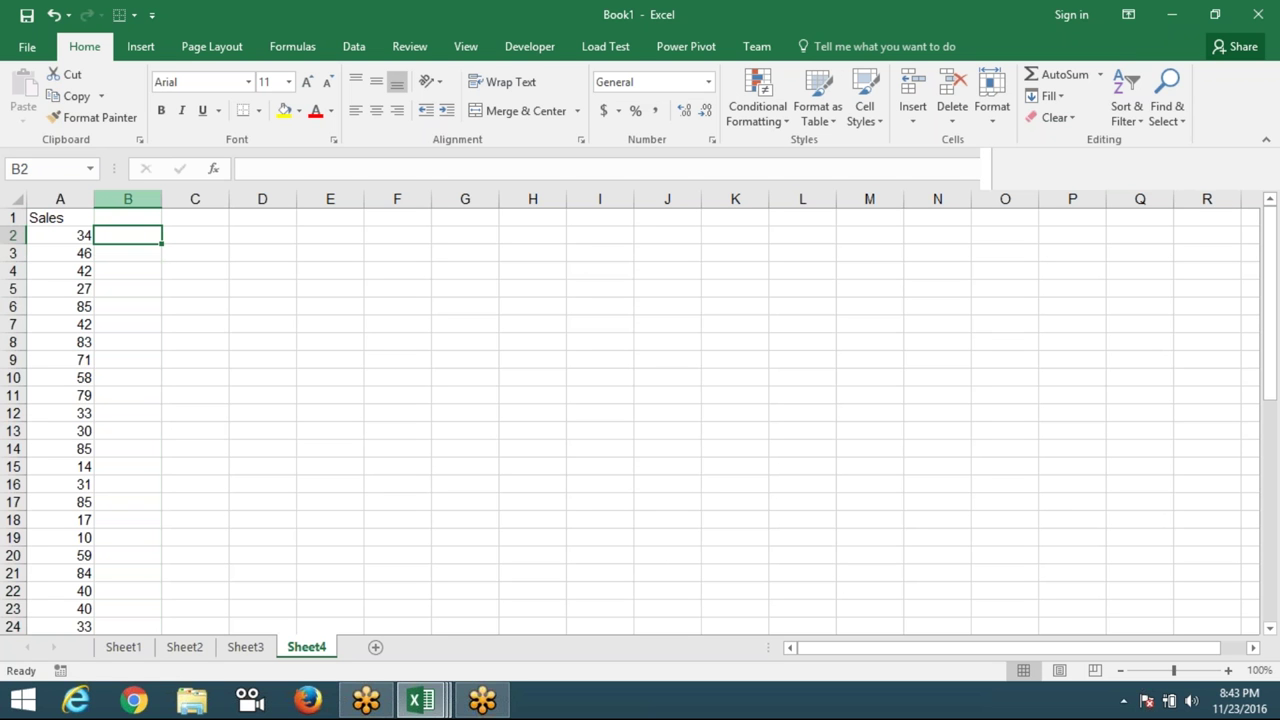
{"action": "key", "text": "Right"}
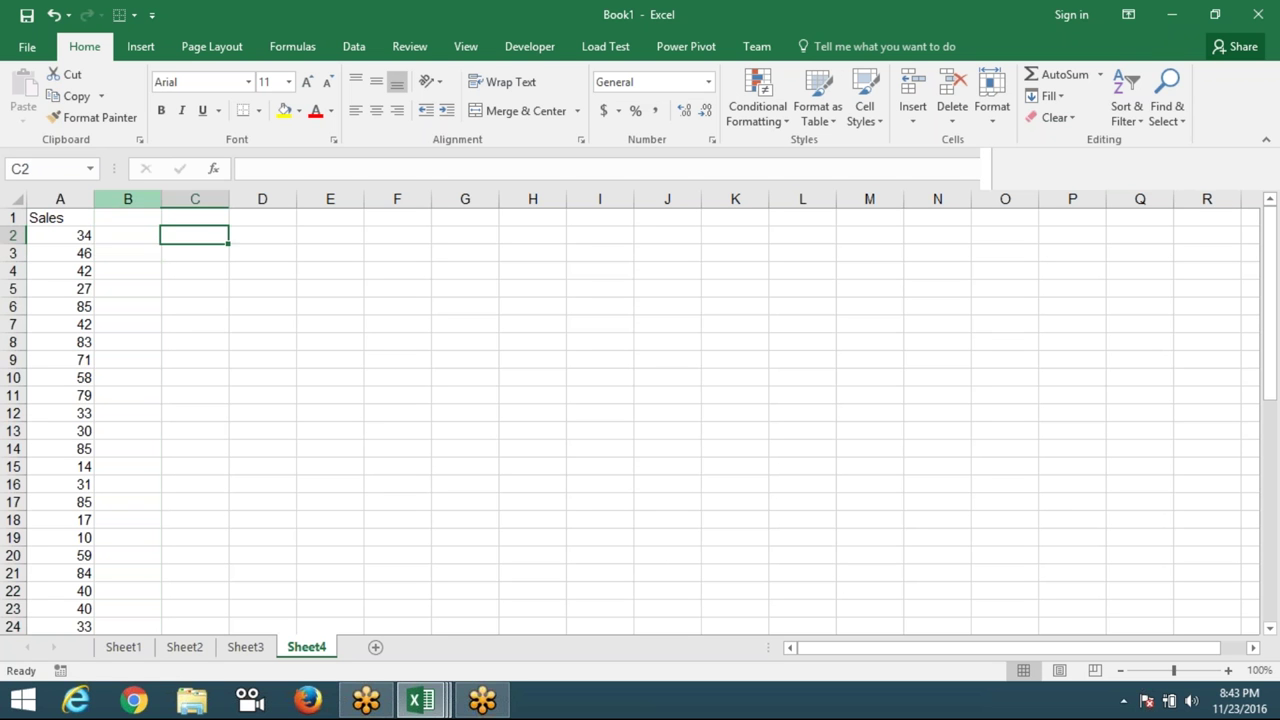
{"action": "key", "text": "Up"}
{"action": "type", "text": "52"}
{"action": "key", "text": "Return"}
{"action": "left_click", "coordinate": [127, 242]}
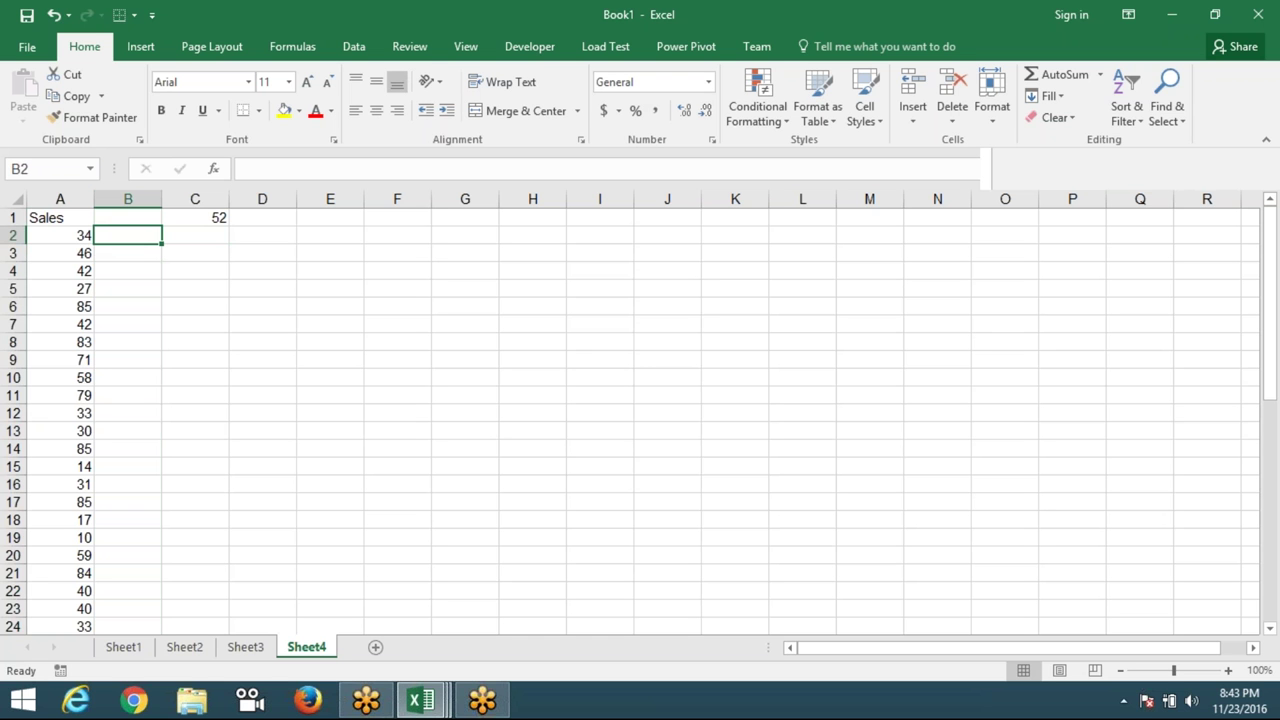
{"action": "type", "text": "=A2+6"}
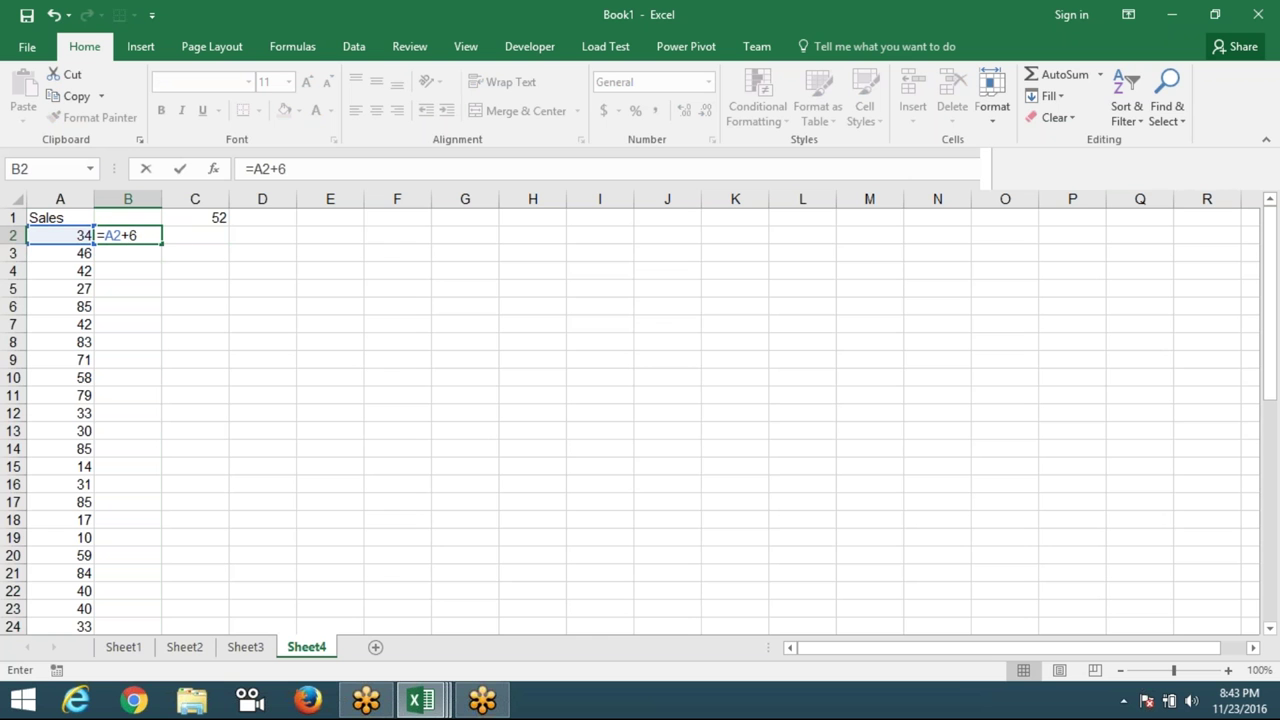
{"action": "key", "text": "BackSpace"}
{"action": "left_click", "coordinate": [211, 217]}
{"action": "key", "text": "Return"}
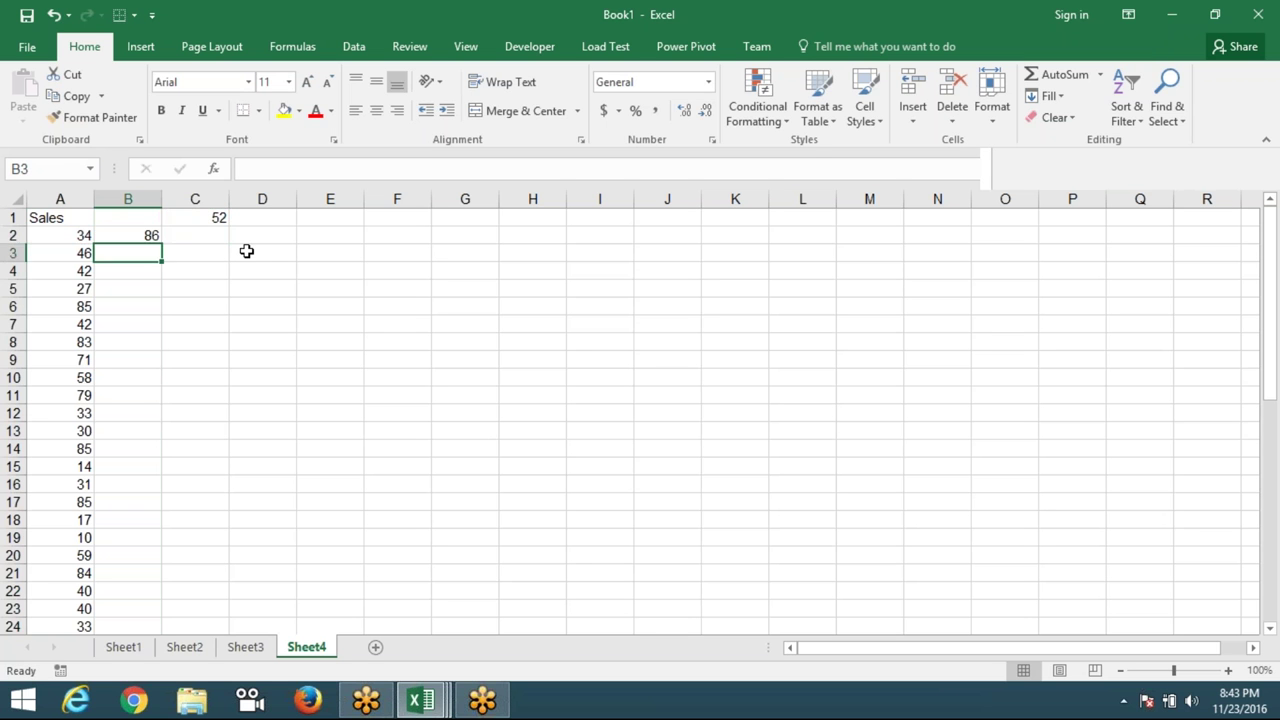
{"action": "key", "text": "Up"}
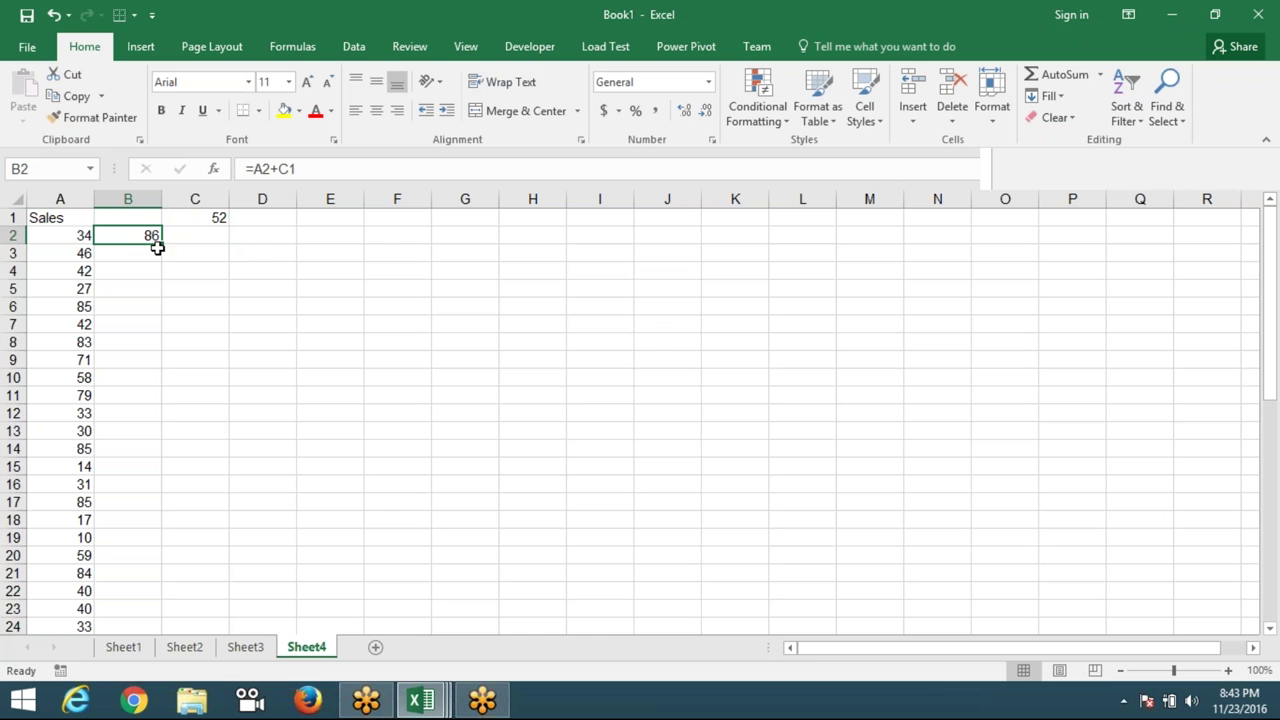
- Copy B2's formula into B3 and compare it with the shifted =A3+C2 showing 46
{"action": "left_click_drag", "start_coordinate": [161, 243], "coordinate": [162, 260]}
{"action": "double_click", "coordinate": [149, 252]}
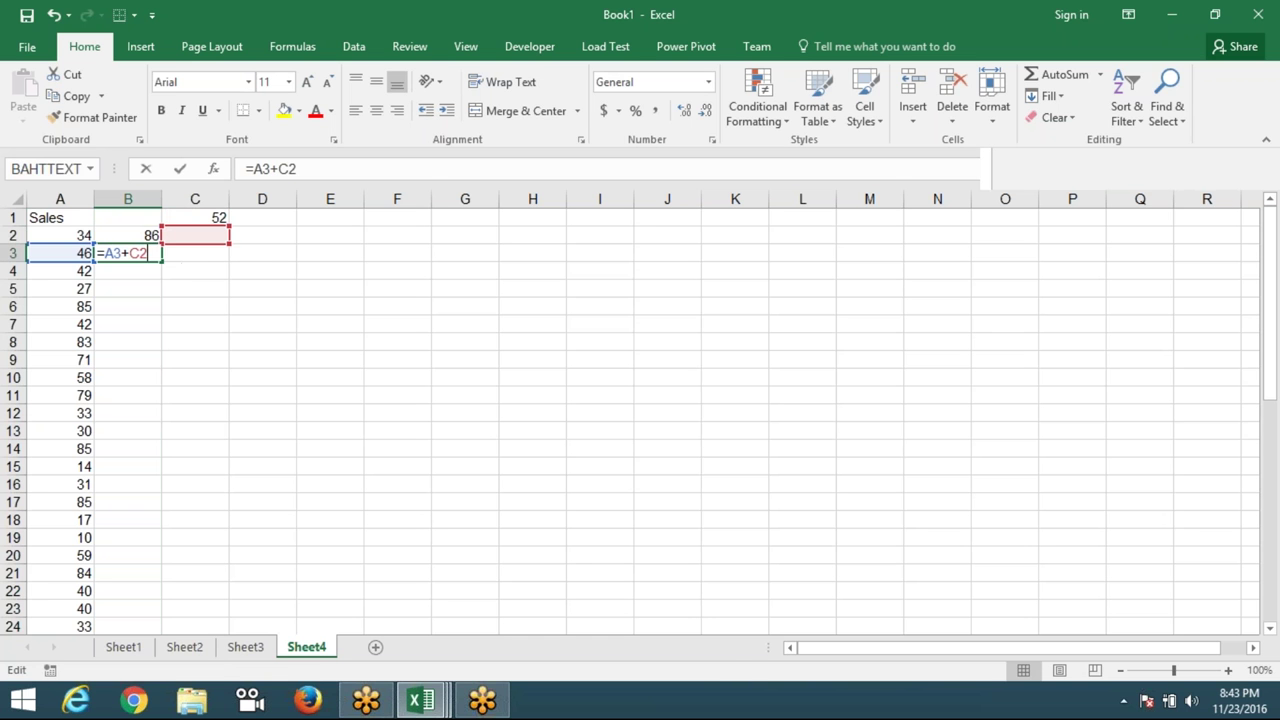
{"action": "left_click", "coordinate": [150, 235]}
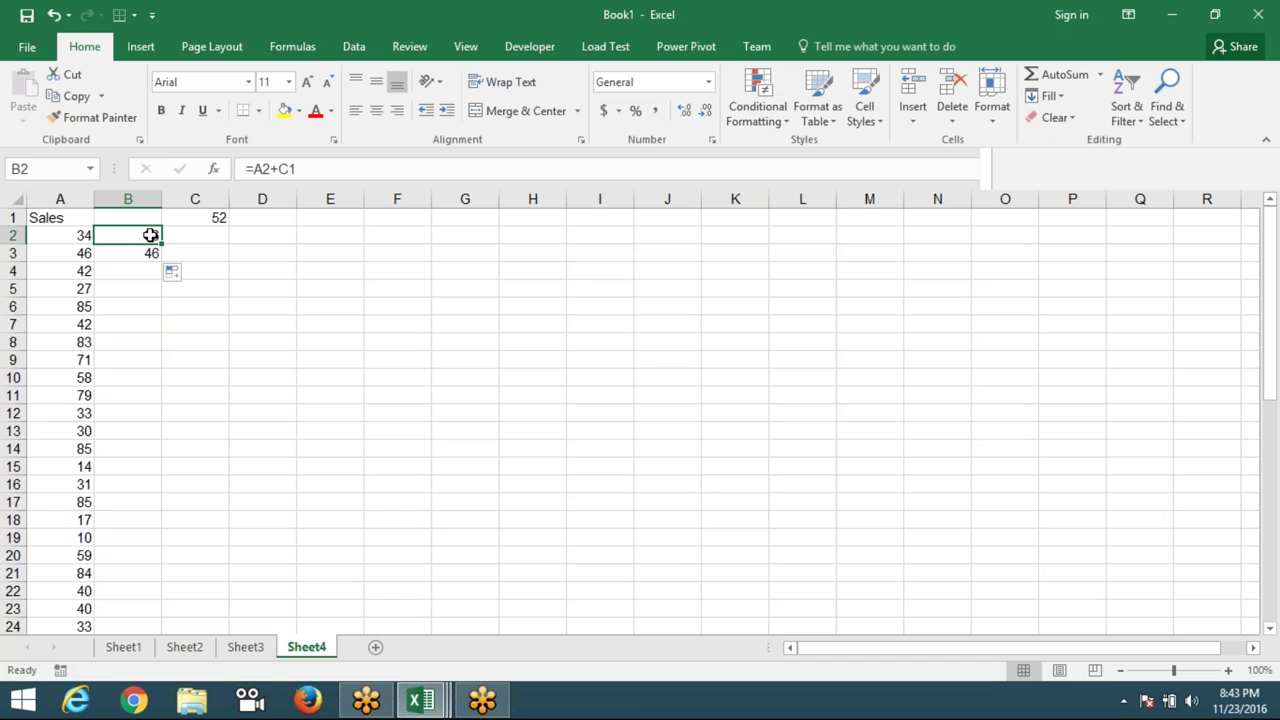
{"action": "left_click", "coordinate": [149, 252]}
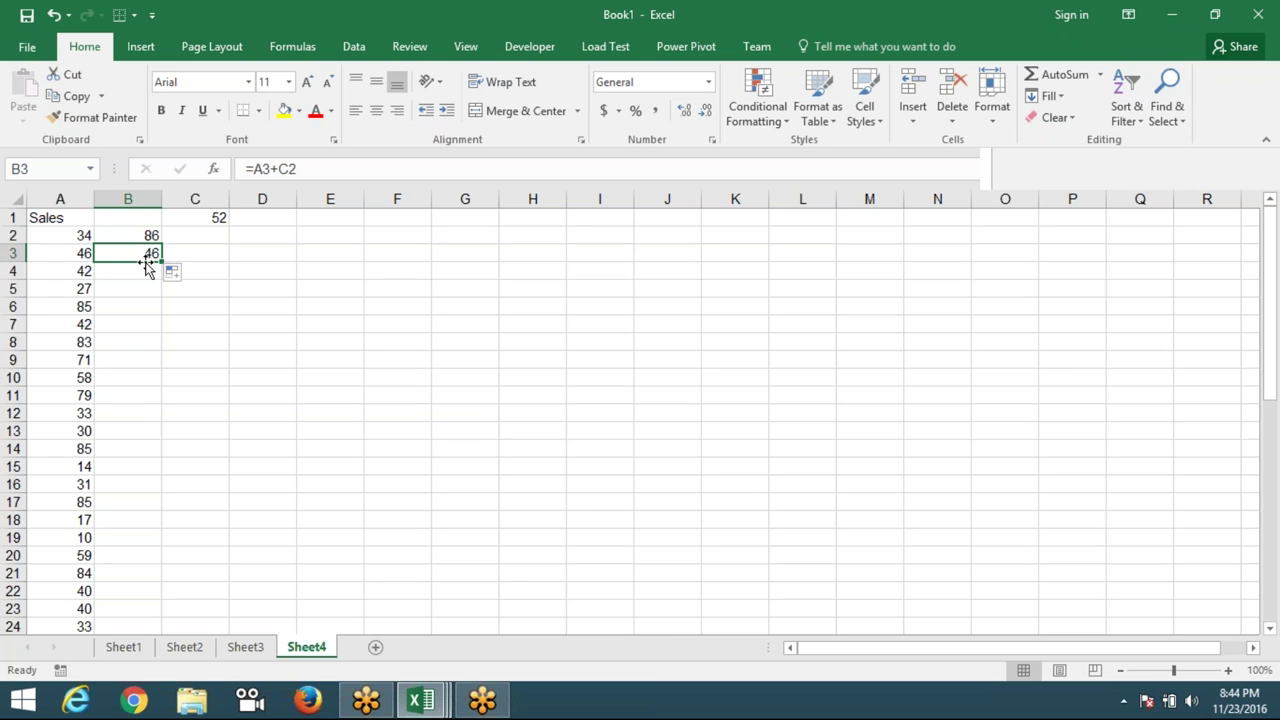
{"action": "double_click", "coordinate": [147, 258]}
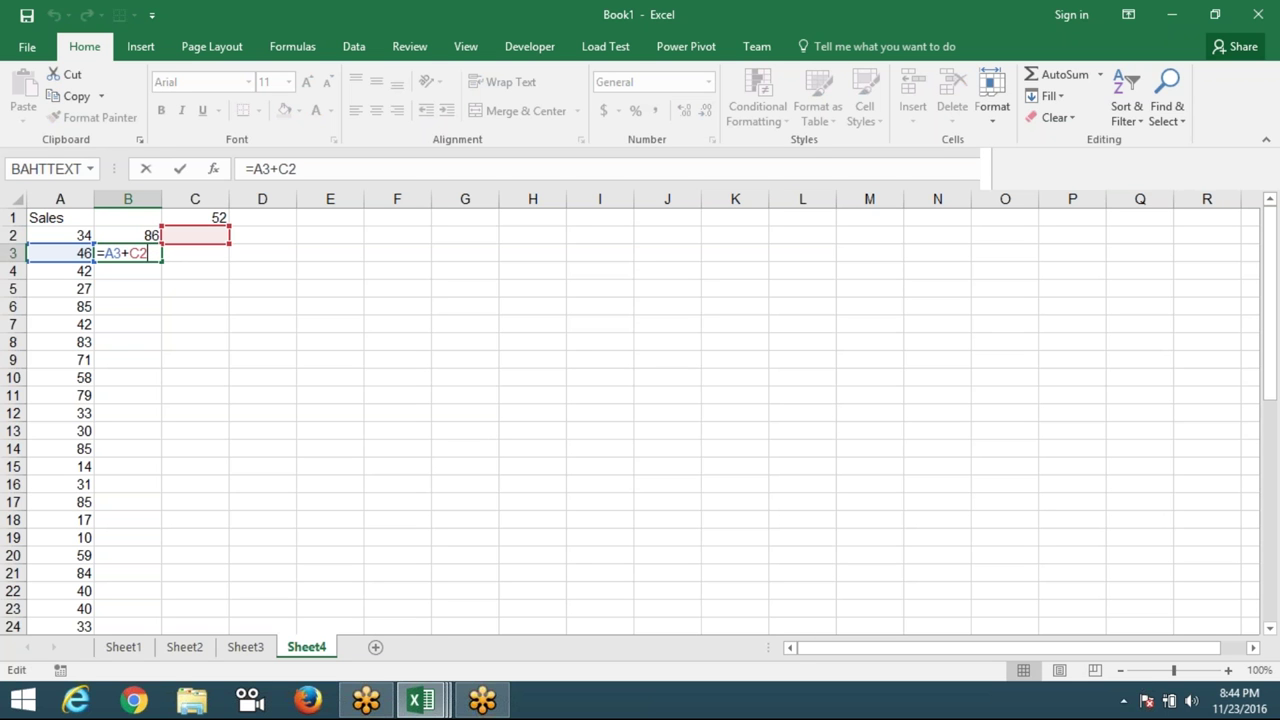
{"action": "key", "text": "Return"}
{"action": "key", "text": "ctrl+z"}
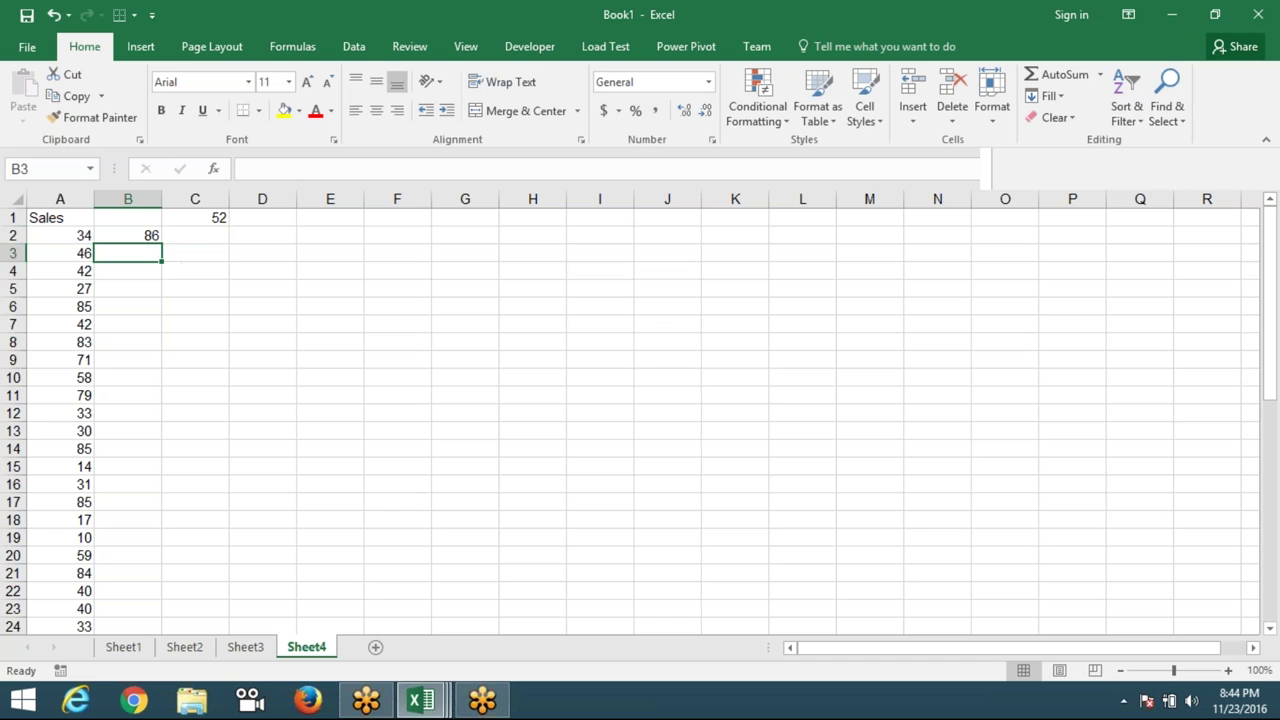
{"action": "key", "text": "Up"}
{"action": "key", "text": "Right"}
{"action": "key", "text": "Up"}
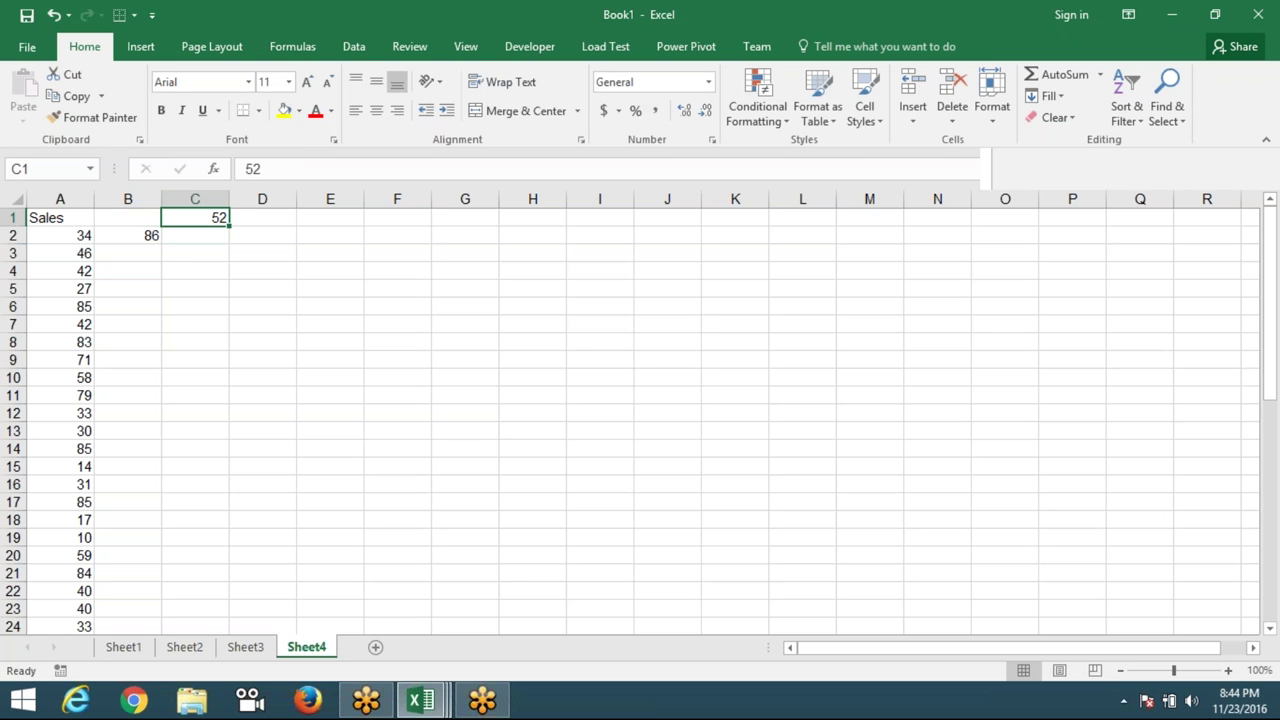
{"action": "type", "text": "60"}
{"action": "key", "text": "Return"}
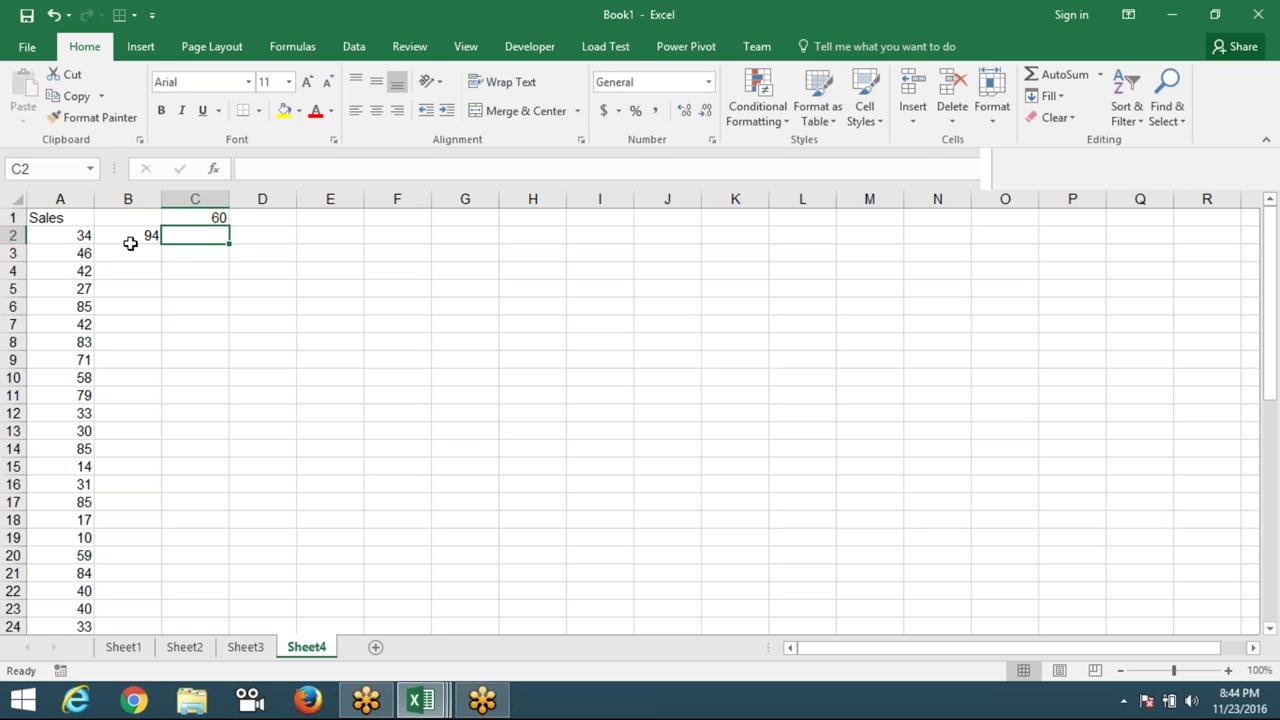
{"action": "left_click", "coordinate": [130, 240]}
{"action": "left_click", "coordinate": [136, 254]}
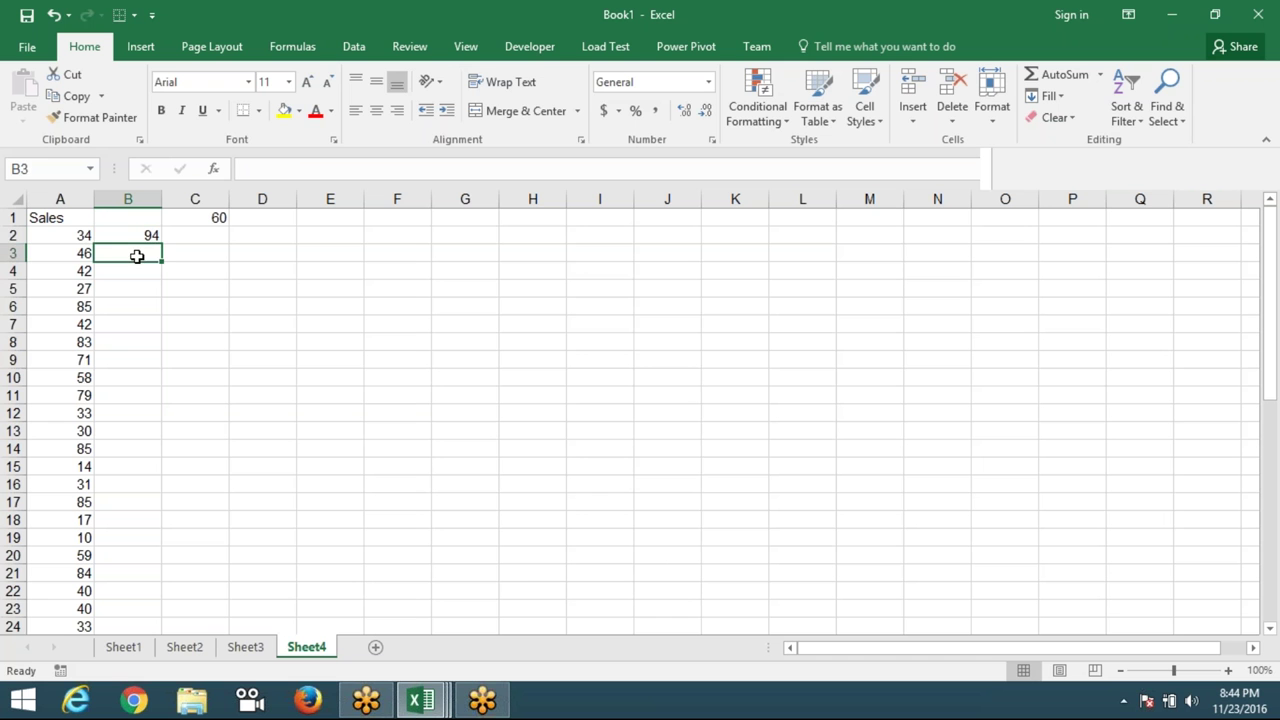
{"action": "type", "text": "="}
{"action": "key", "text": "Left"}
{"action": "type", "text": "+"}
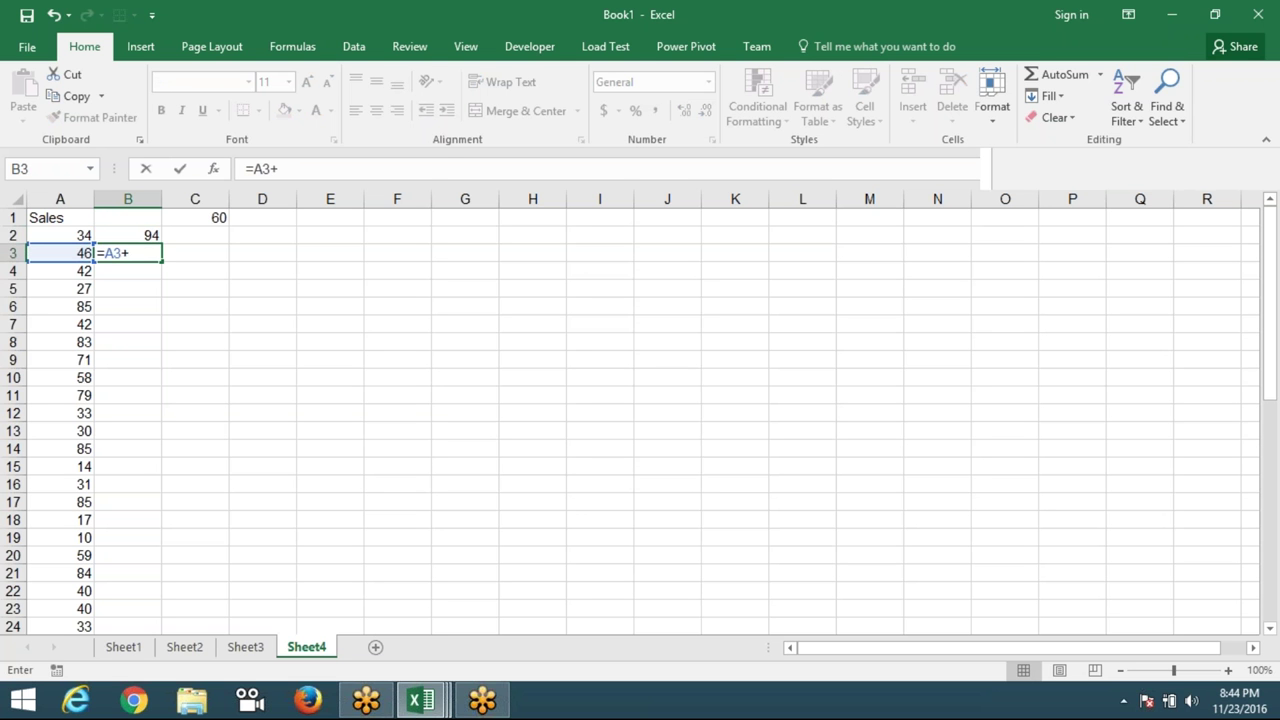
{"action": "left_click", "coordinate": [195, 217]}
{"action": "key", "text": "Return"}
{"action": "left_click_drag", "start_coordinate": [115, 256], "coordinate": [118, 292]}
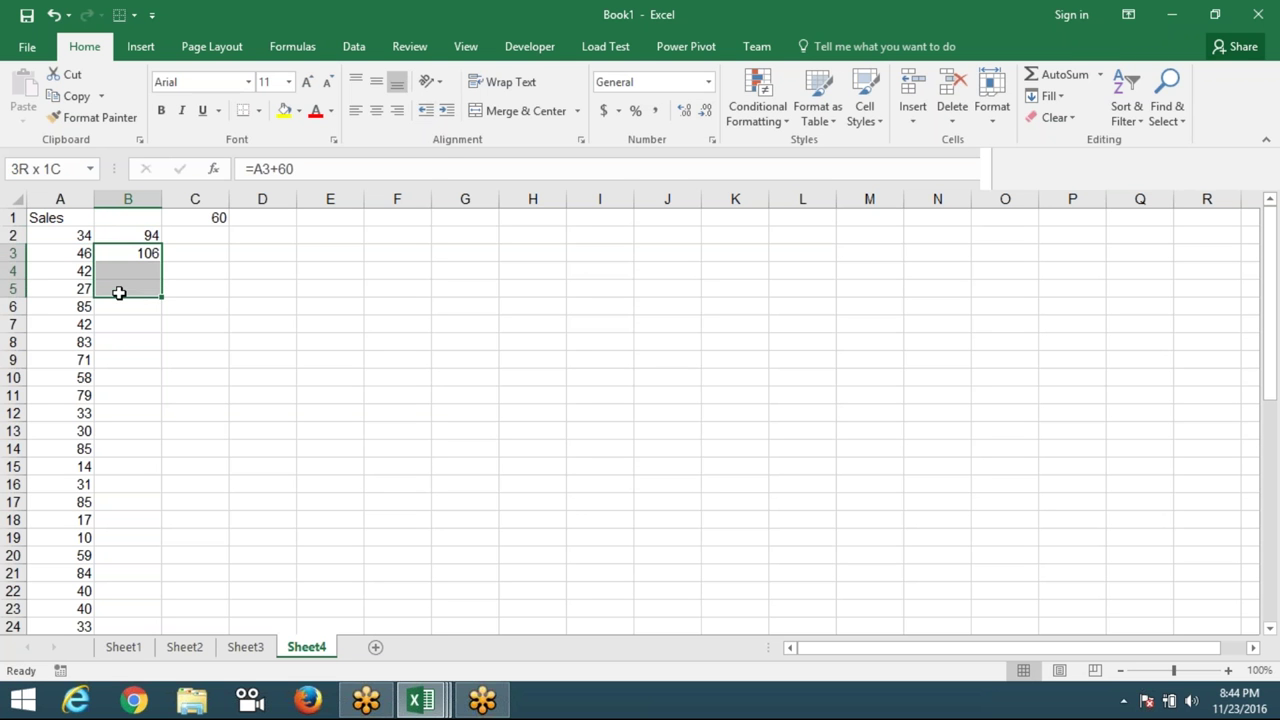
{"action": "key", "text": "Delete"}
{"action": "key", "text": "Up"}
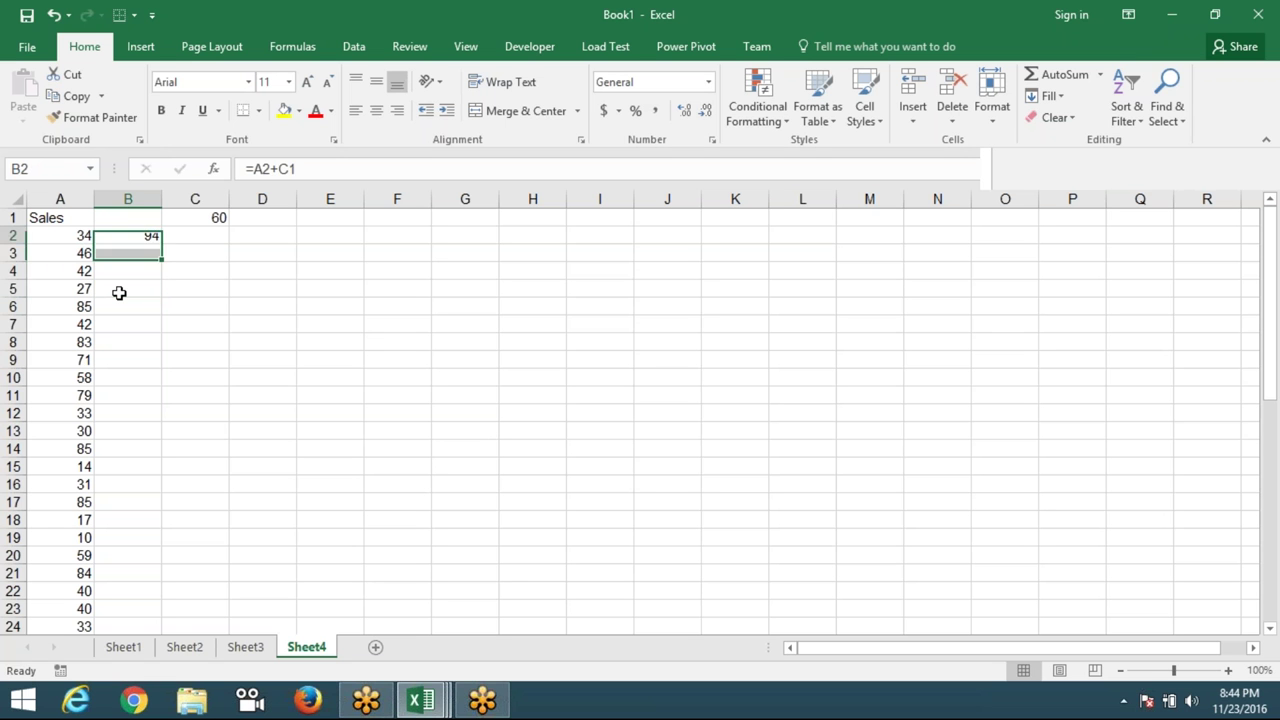
{"action": "key", "text": "Right"}
{"action": "key", "text": "Up"}
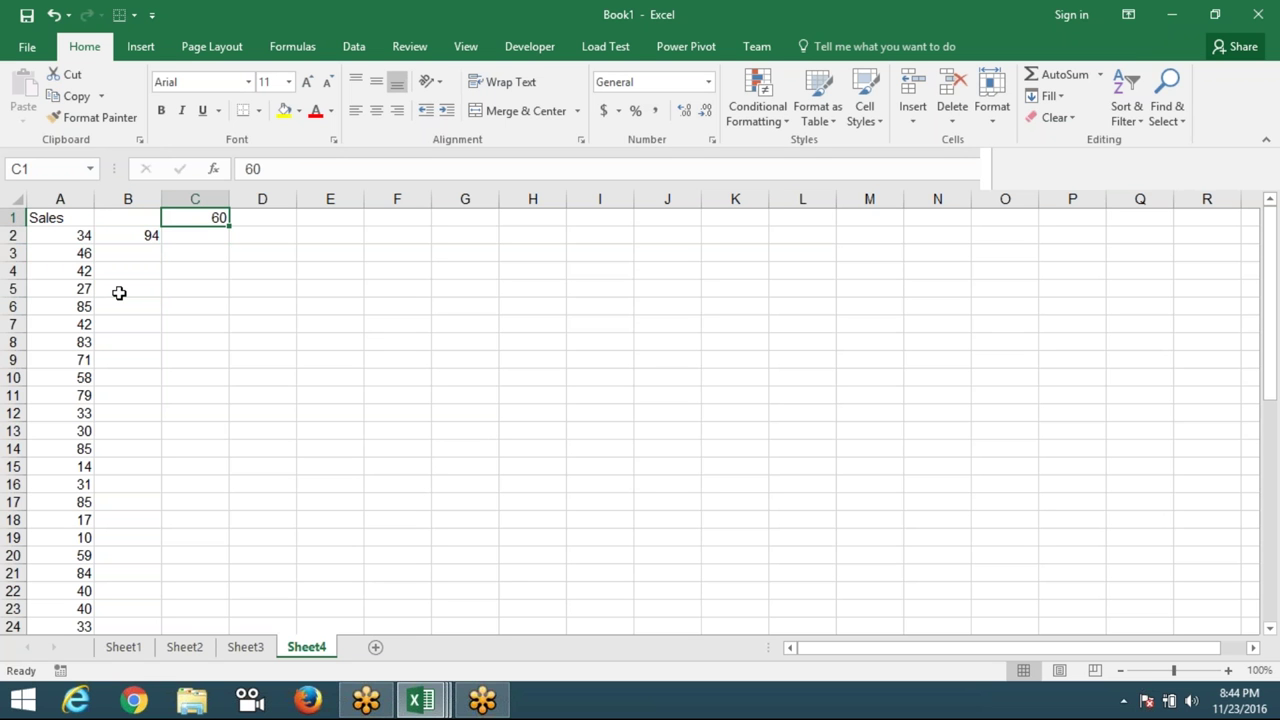
{"action": "key", "text": "Down"}
{"action": "key", "text": "Left"}
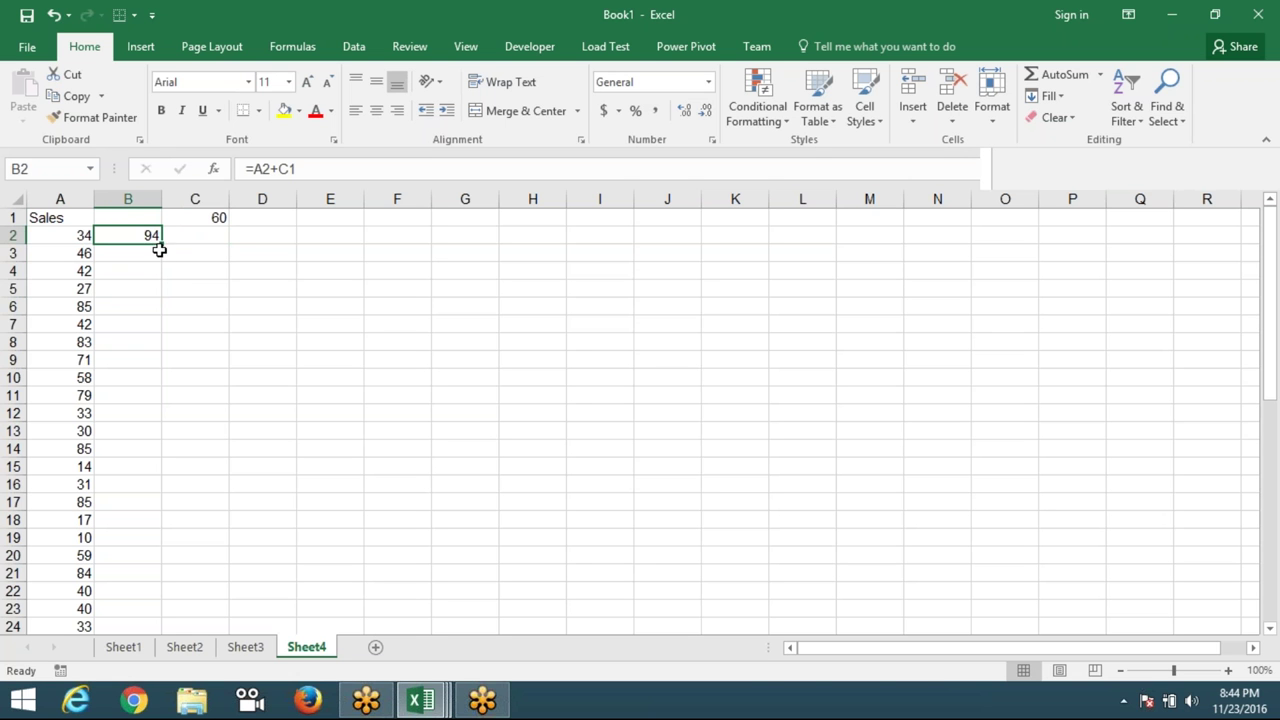
{"action": "left_click_drag", "start_coordinate": [158, 248], "coordinate": [160, 264]}
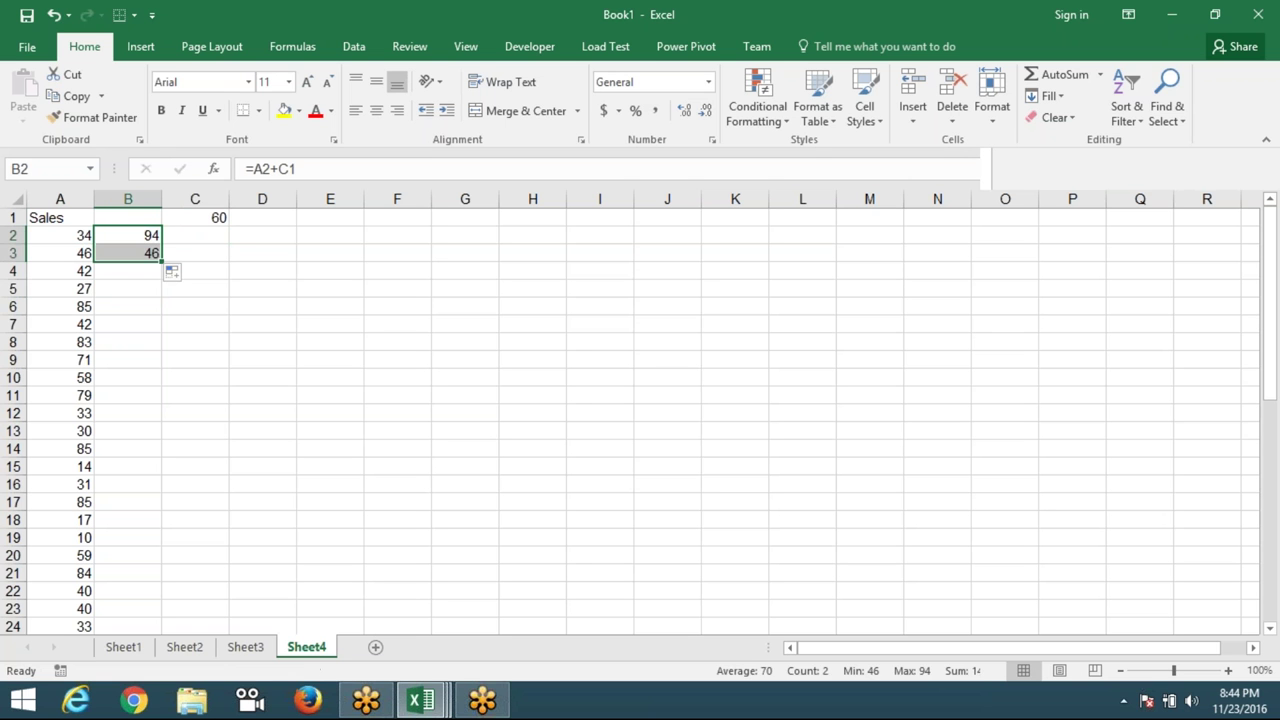
{"action": "double_click", "coordinate": [152, 254]}
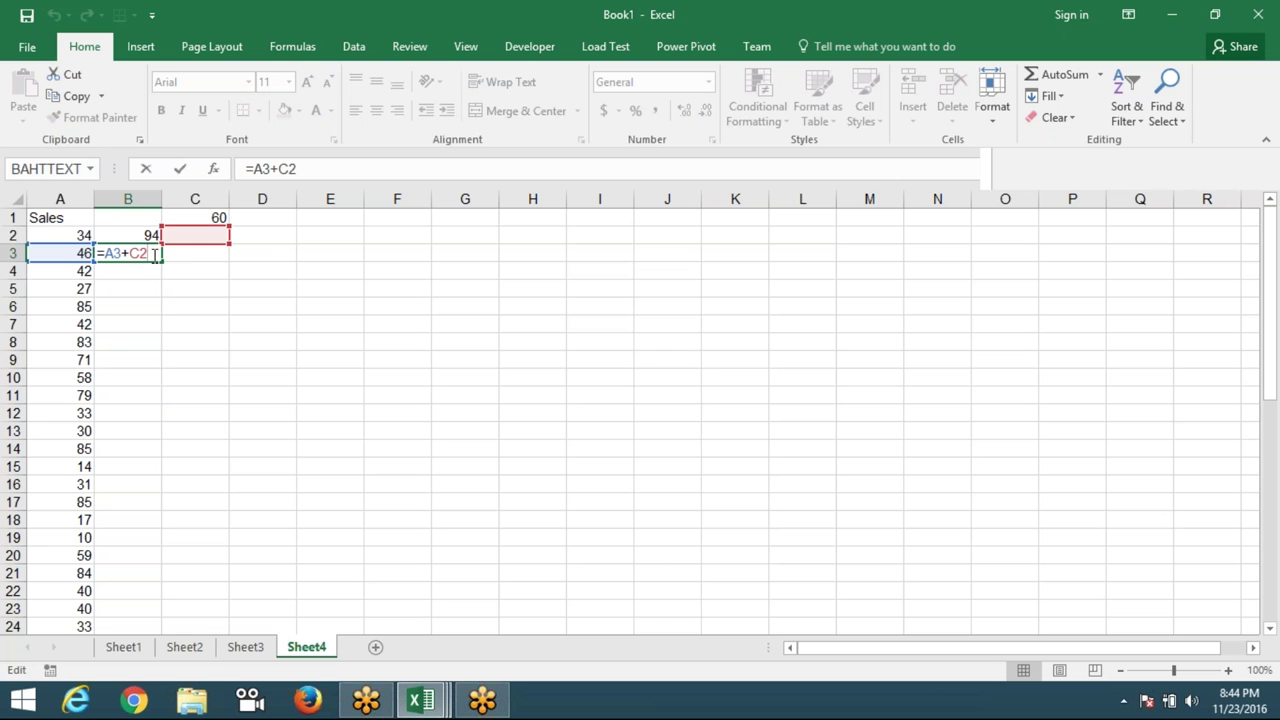
{"action": "key", "text": "Escape"}
{"action": "key", "text": "ctrl+z"}
{"action": "left_click", "coordinate": [128, 235]}
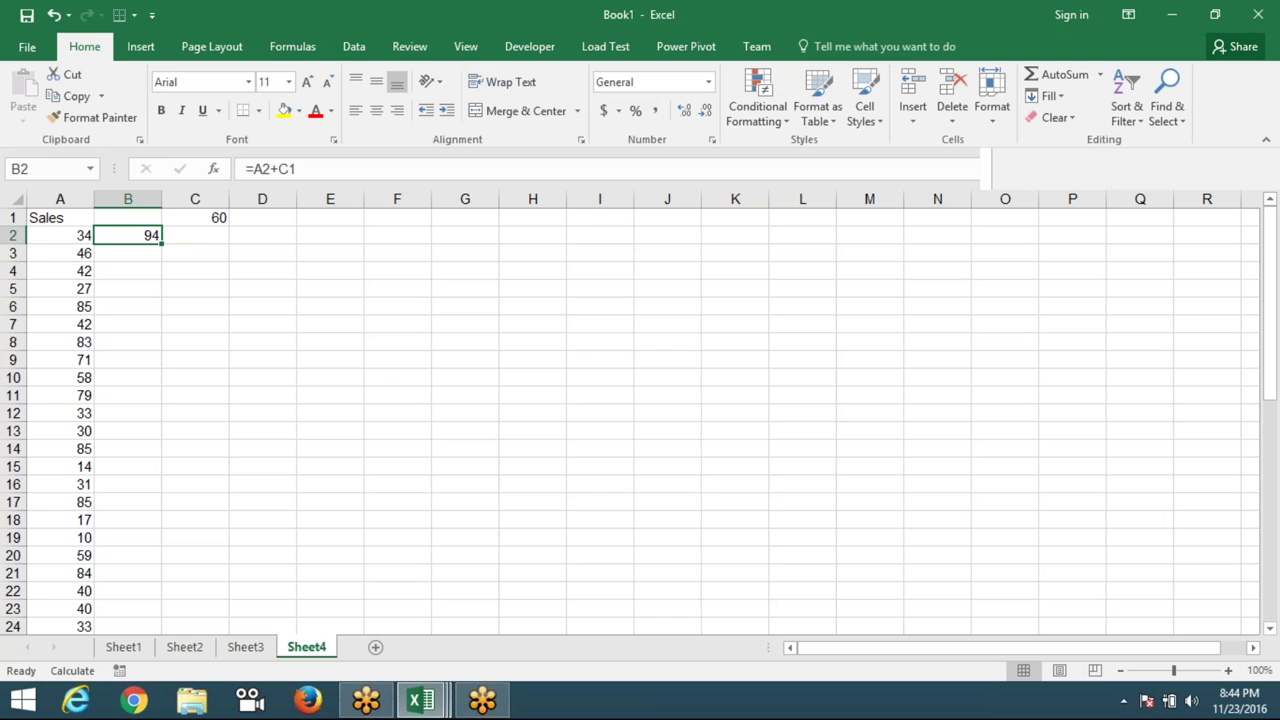
- Change B2's formula to the mixed reference =A2+C$1
{"action": "left_click", "coordinate": [290, 169]}
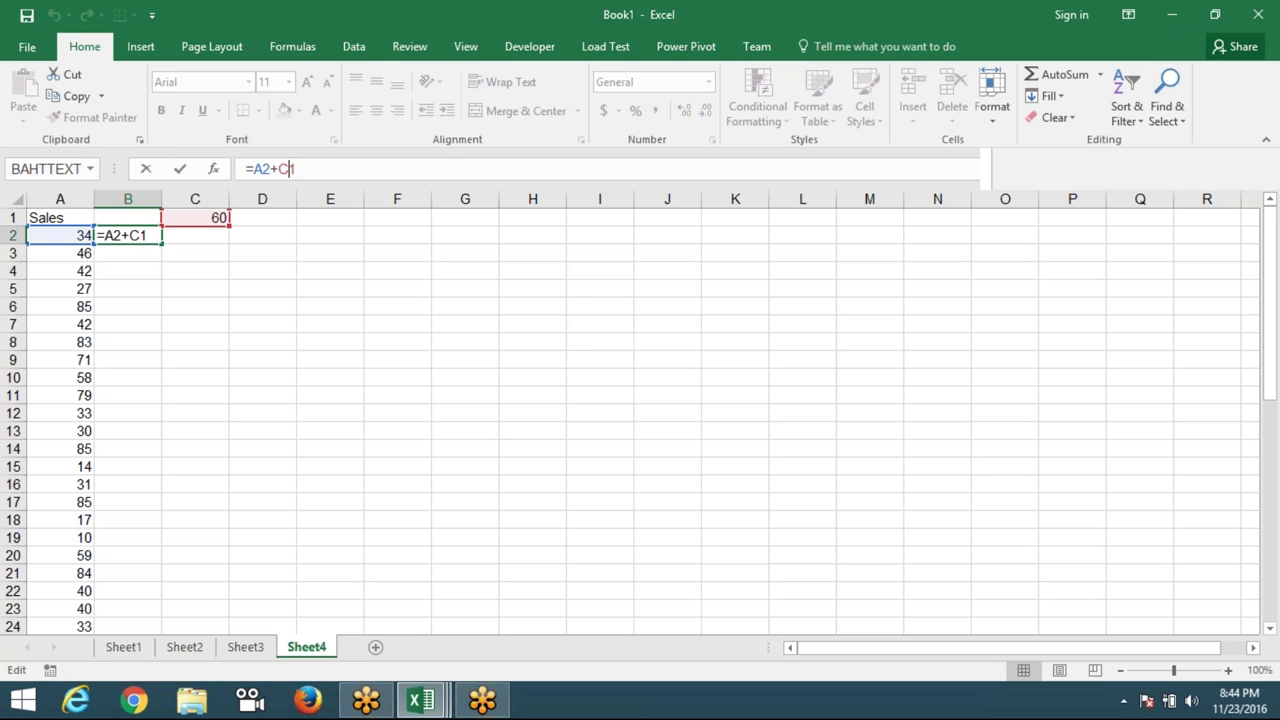
{"action": "type", "text": "$"}
{"action": "key", "text": "ctrl+Return"}
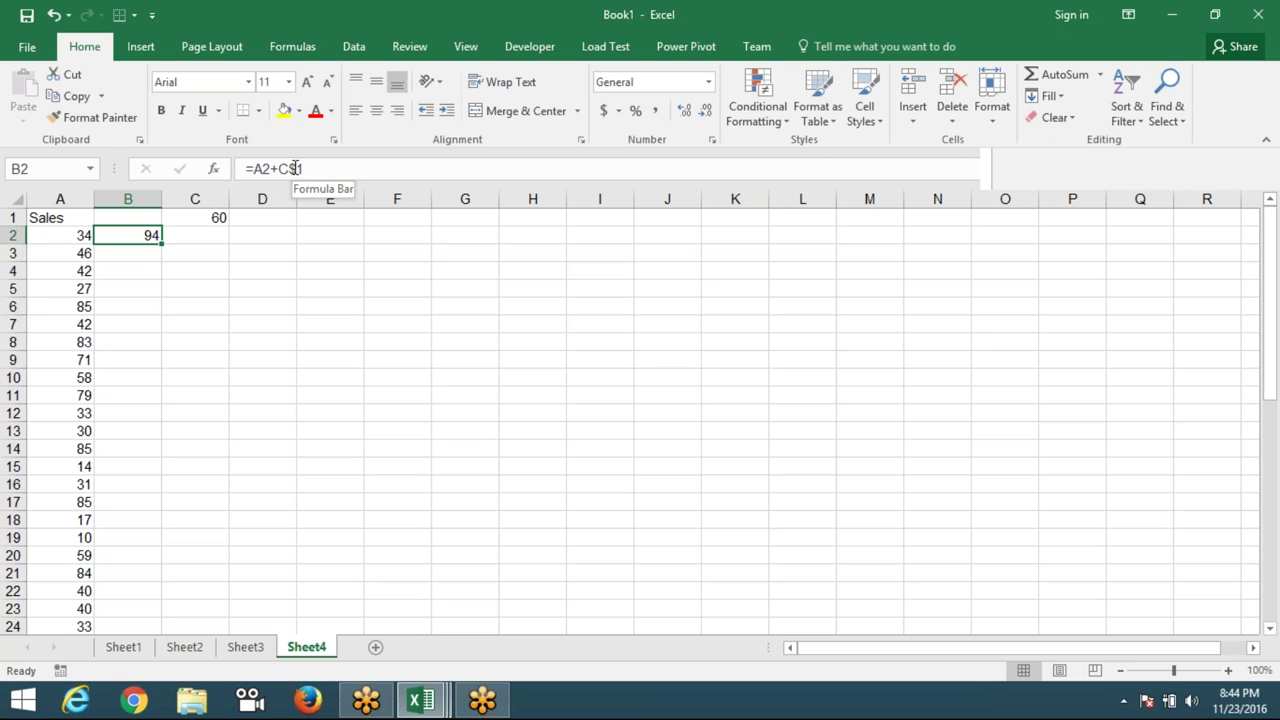
- Fill =A2+C$1 down column B, checking B3 to B5, for Sales plus 60
{"action": "left_click_drag", "start_coordinate": [161, 244], "coordinate": [158, 290]}
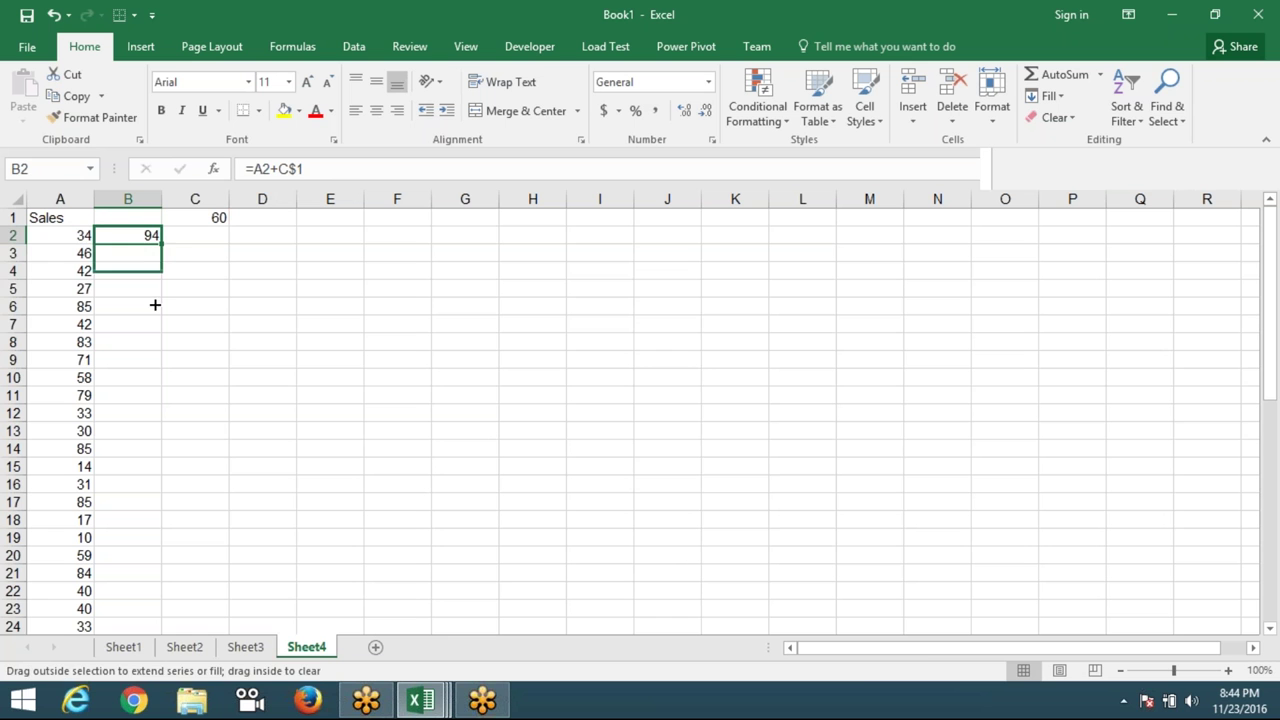
{"action": "left_click", "coordinate": [147, 254]}
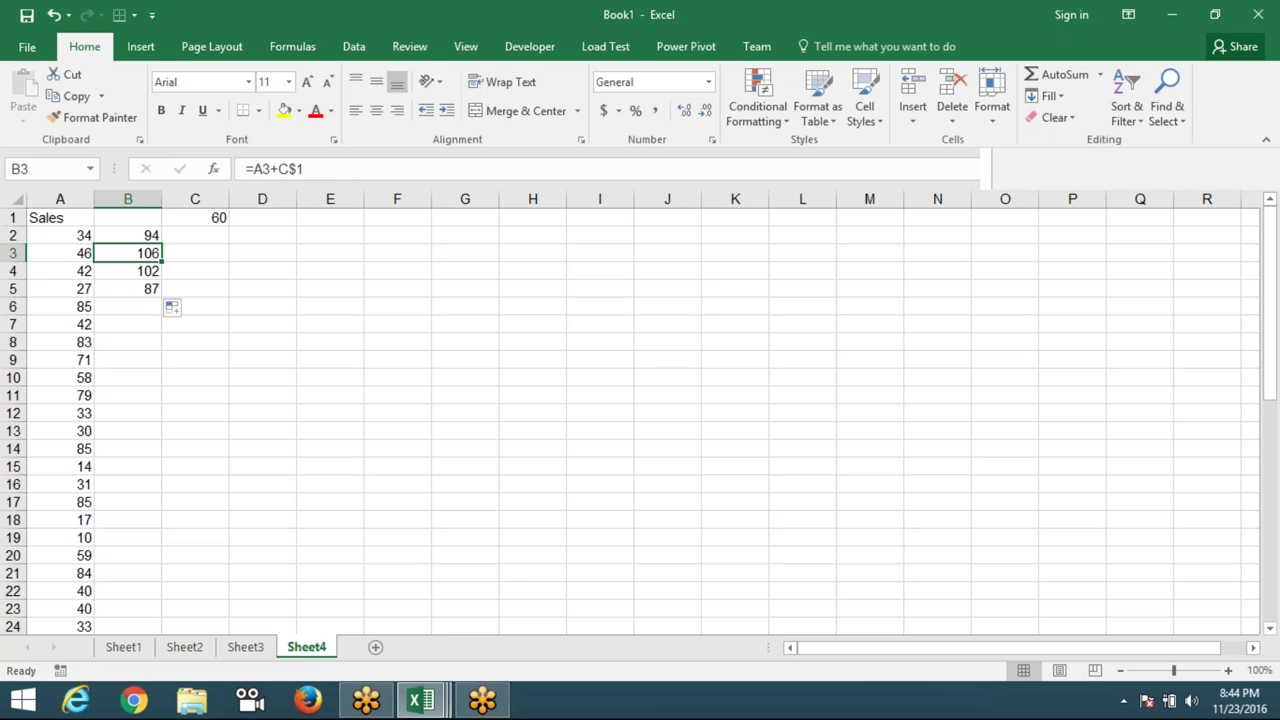
{"action": "key", "text": "Down"}
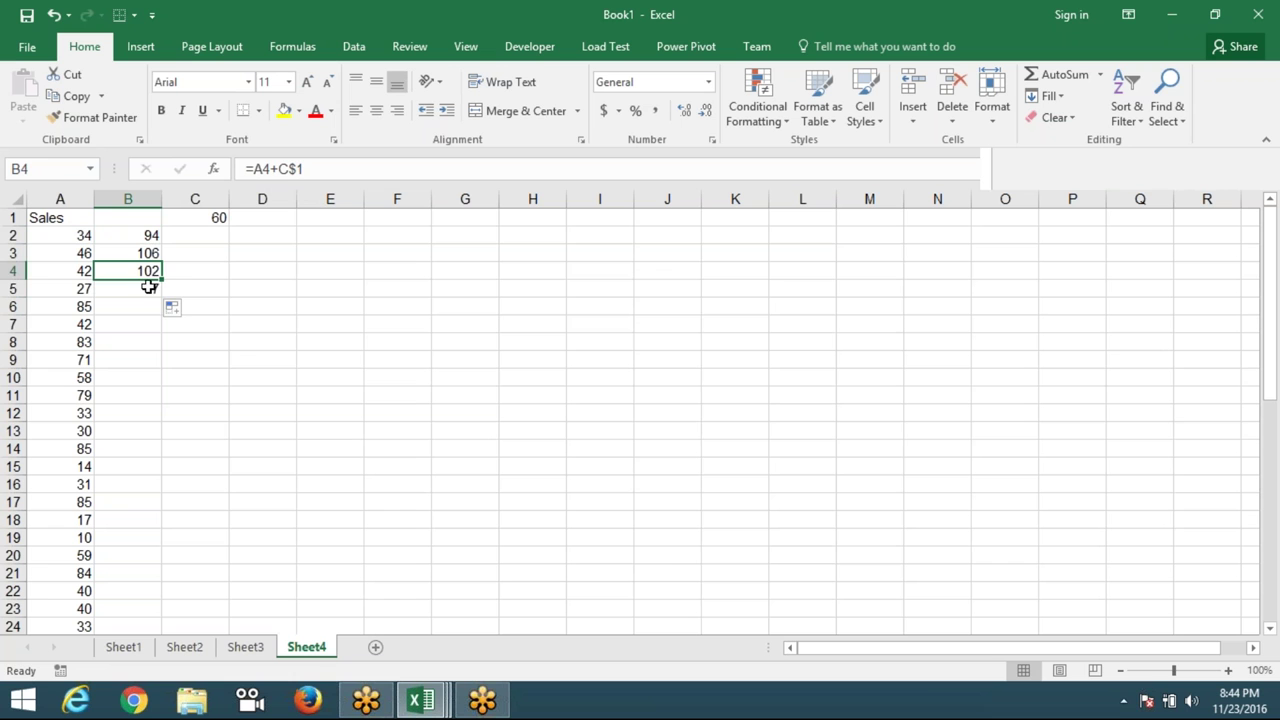
{"action": "left_click", "coordinate": [148, 286]}
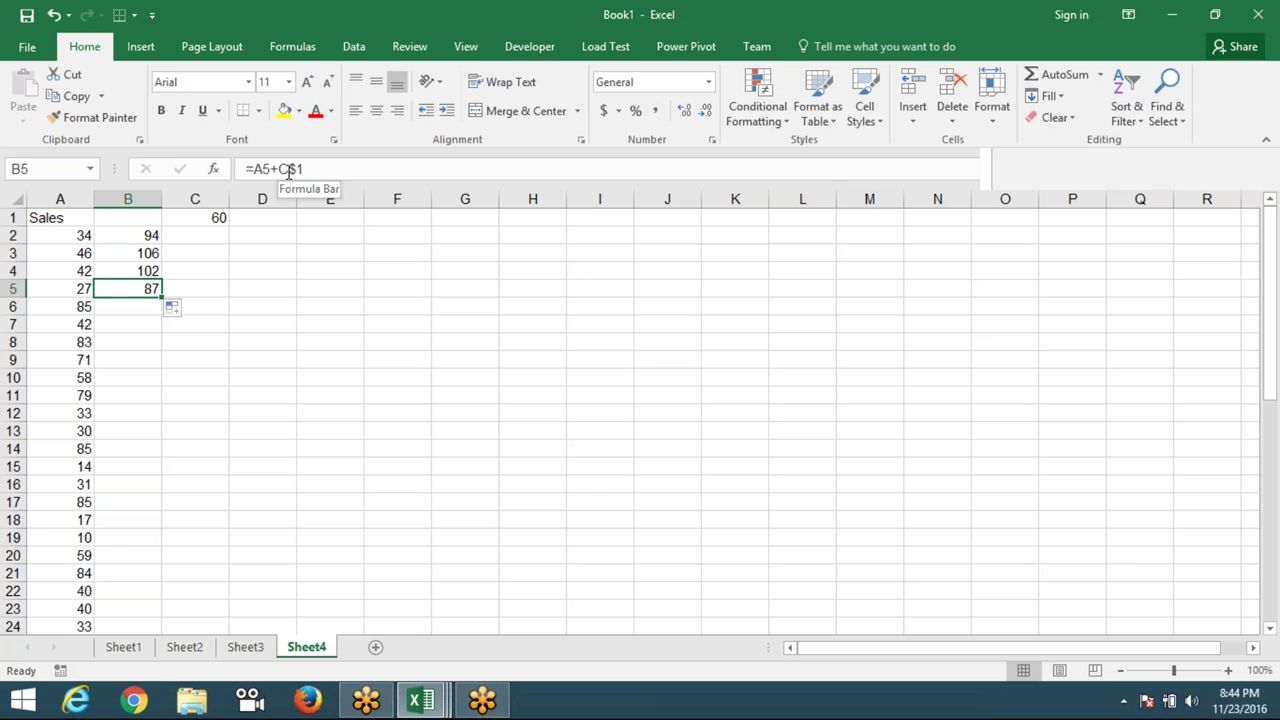
{"action": "left_click_drag", "start_coordinate": [161, 297], "coordinate": [160, 628]}
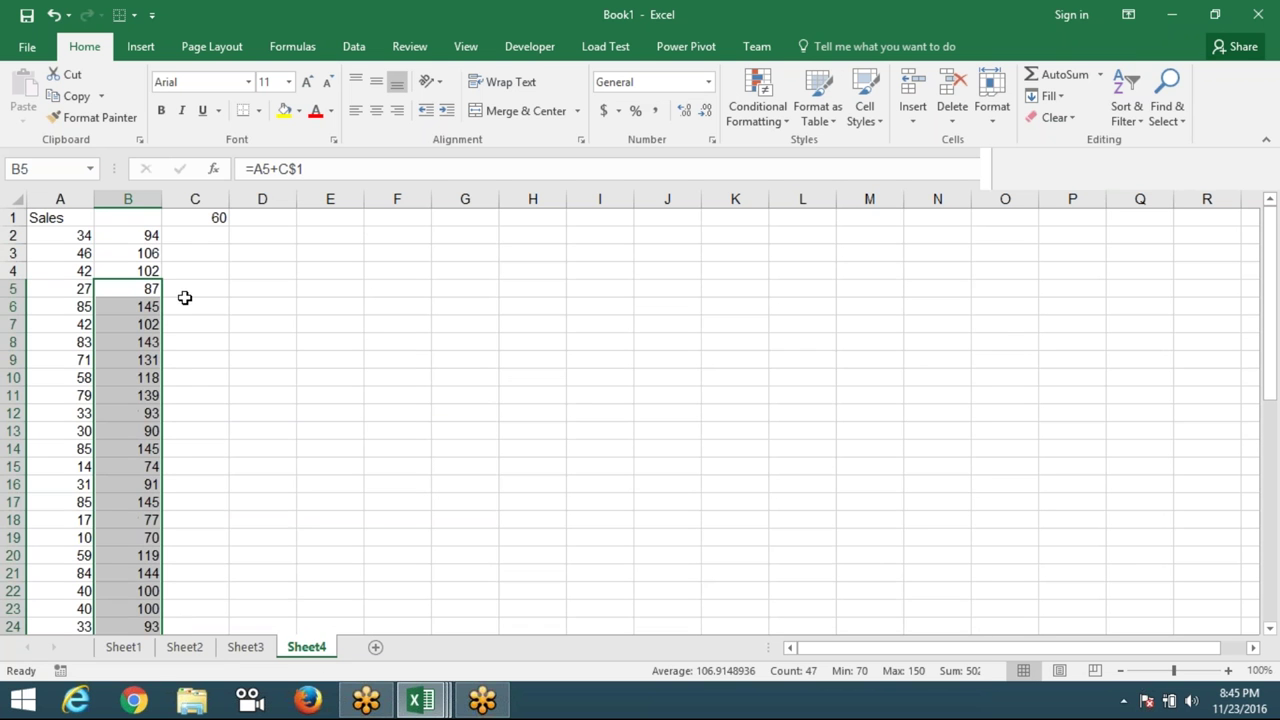
{"action": "left_click", "coordinate": [200, 218]}
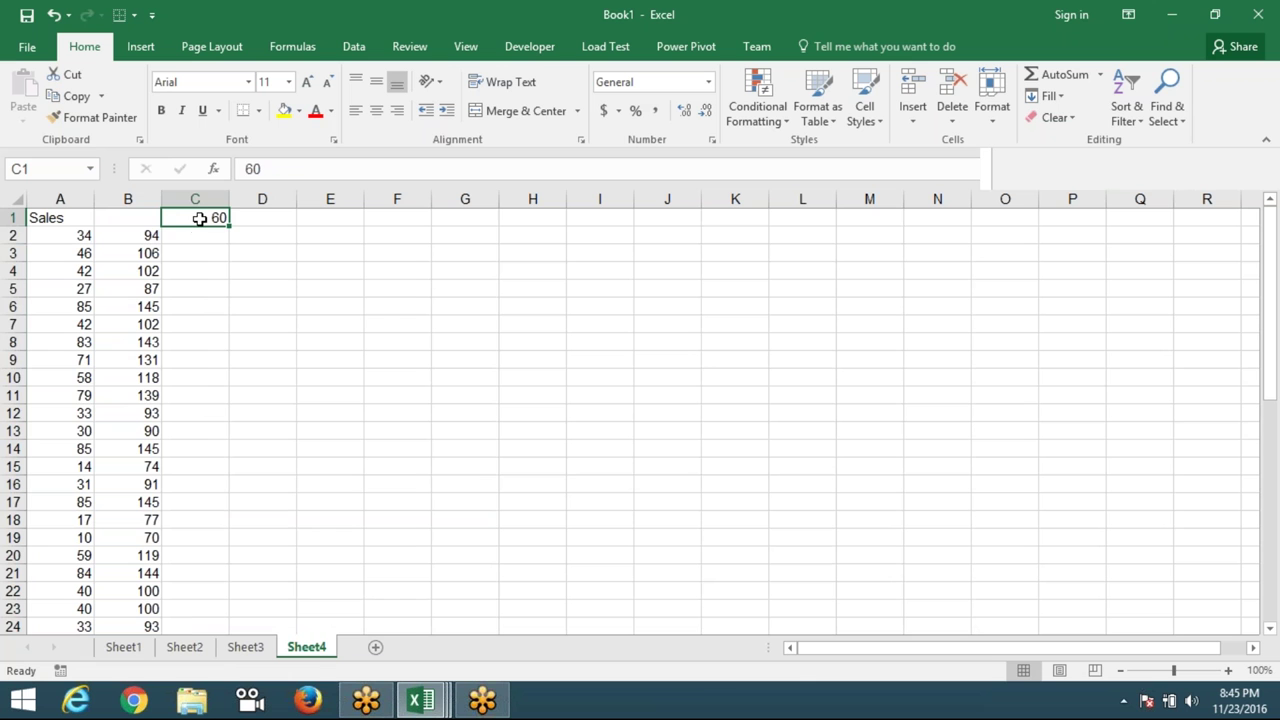
- Copy B2's =A2+C$1 right into C2, which becomes =B2+D$1 showing 94
{"action": "left_click", "coordinate": [152, 236]}
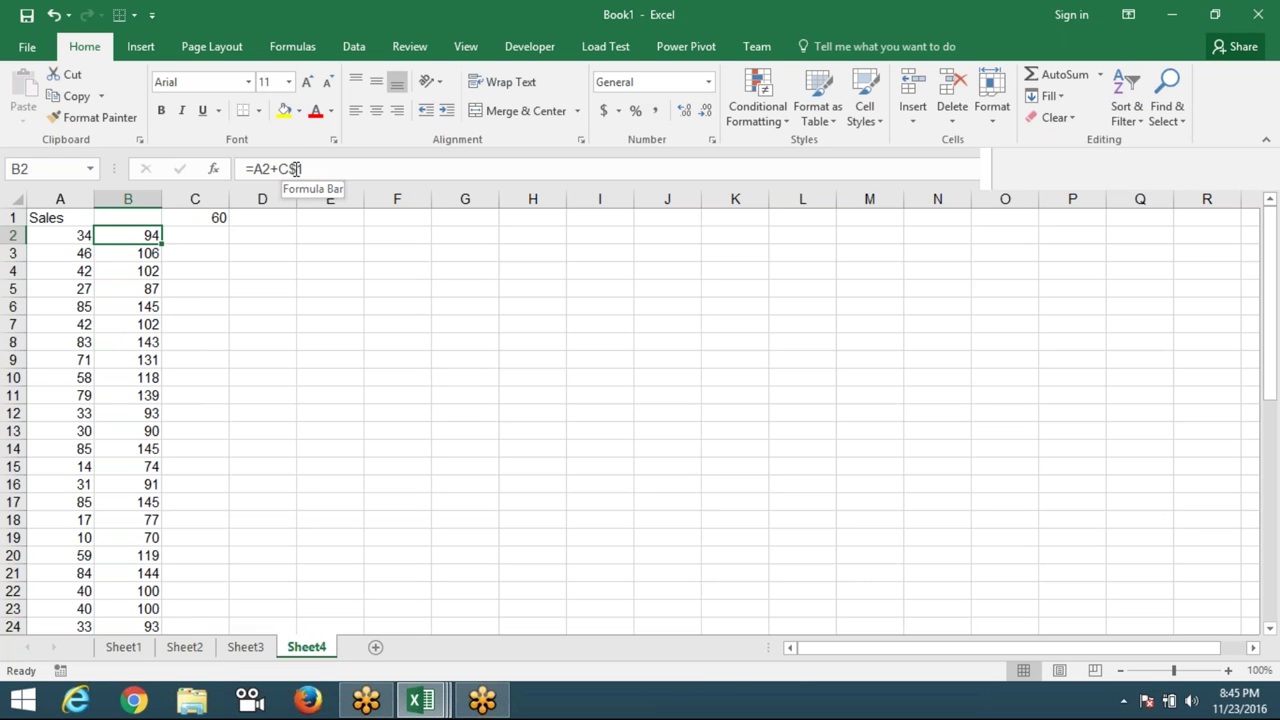
{"action": "left_click", "coordinate": [301, 168]}
{"action": "left_click_drag", "start_coordinate": [305, 168], "coordinate": [298, 168]}
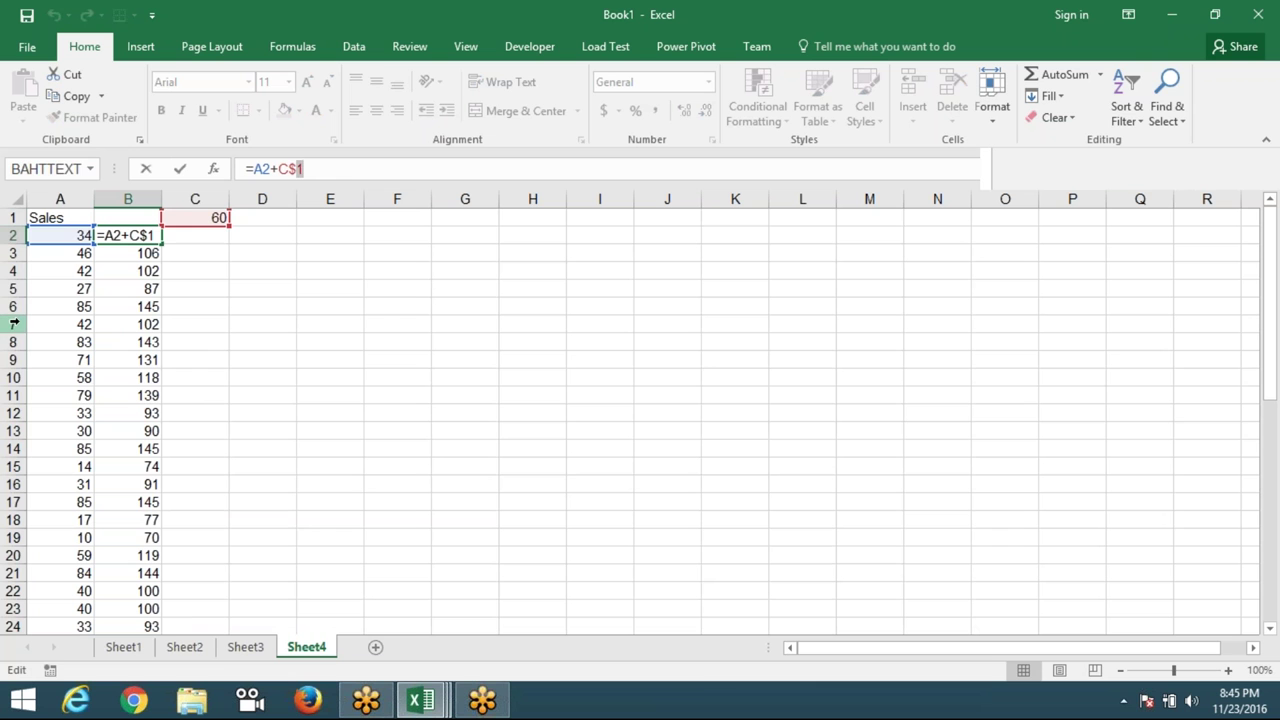
{"action": "key", "text": "ctrl+Return"}
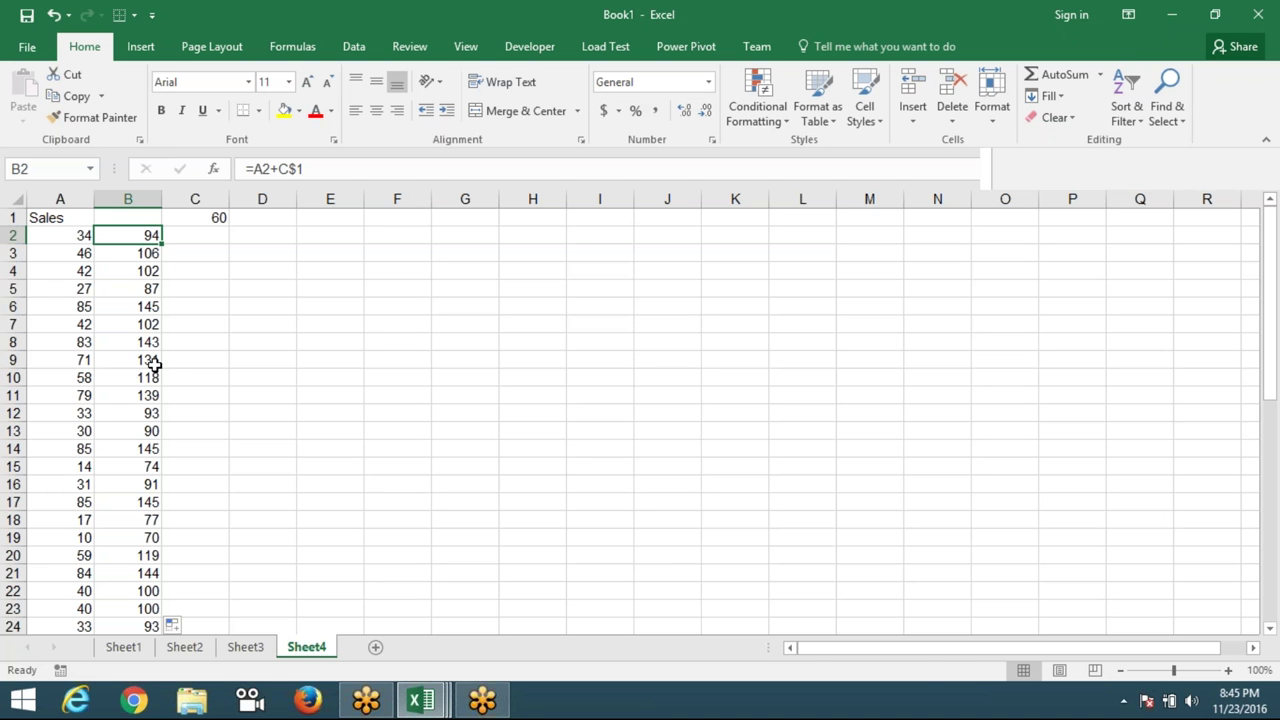
{"action": "left_click_drag", "start_coordinate": [161, 243], "coordinate": [204, 236]}
{"action": "left_click", "coordinate": [204, 236]}
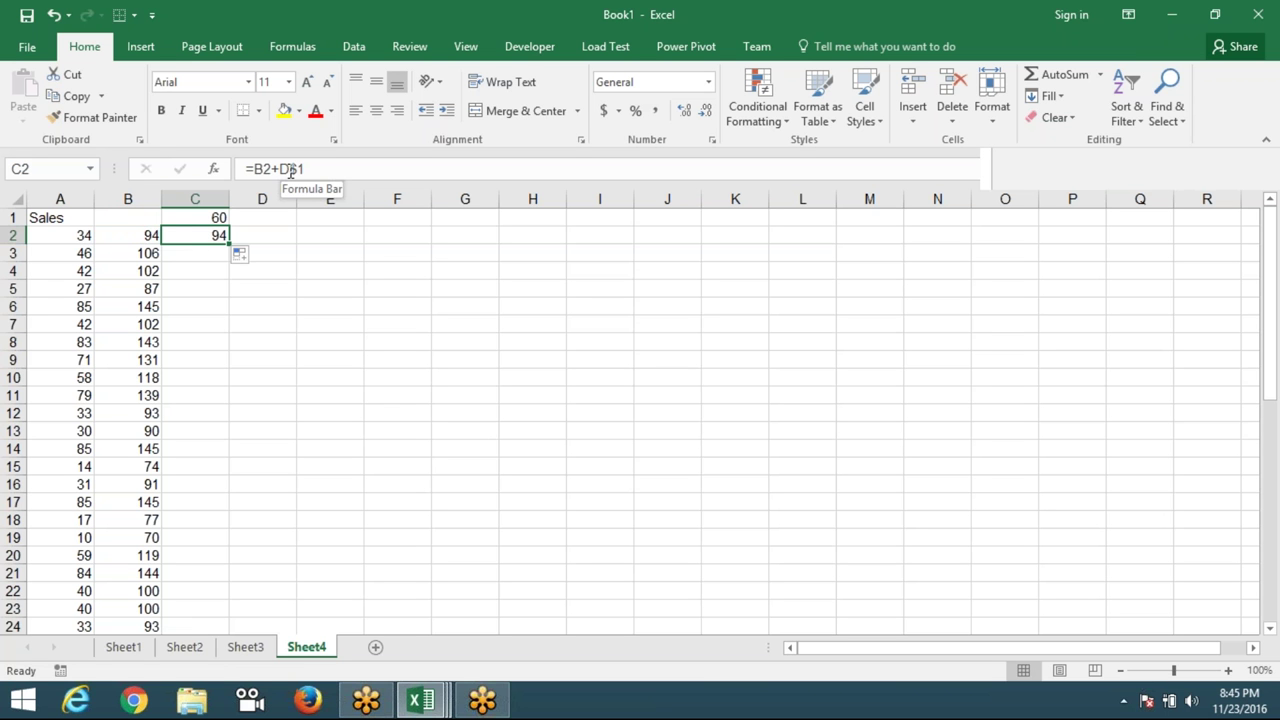
{"action": "left_click", "coordinate": [152, 236]}
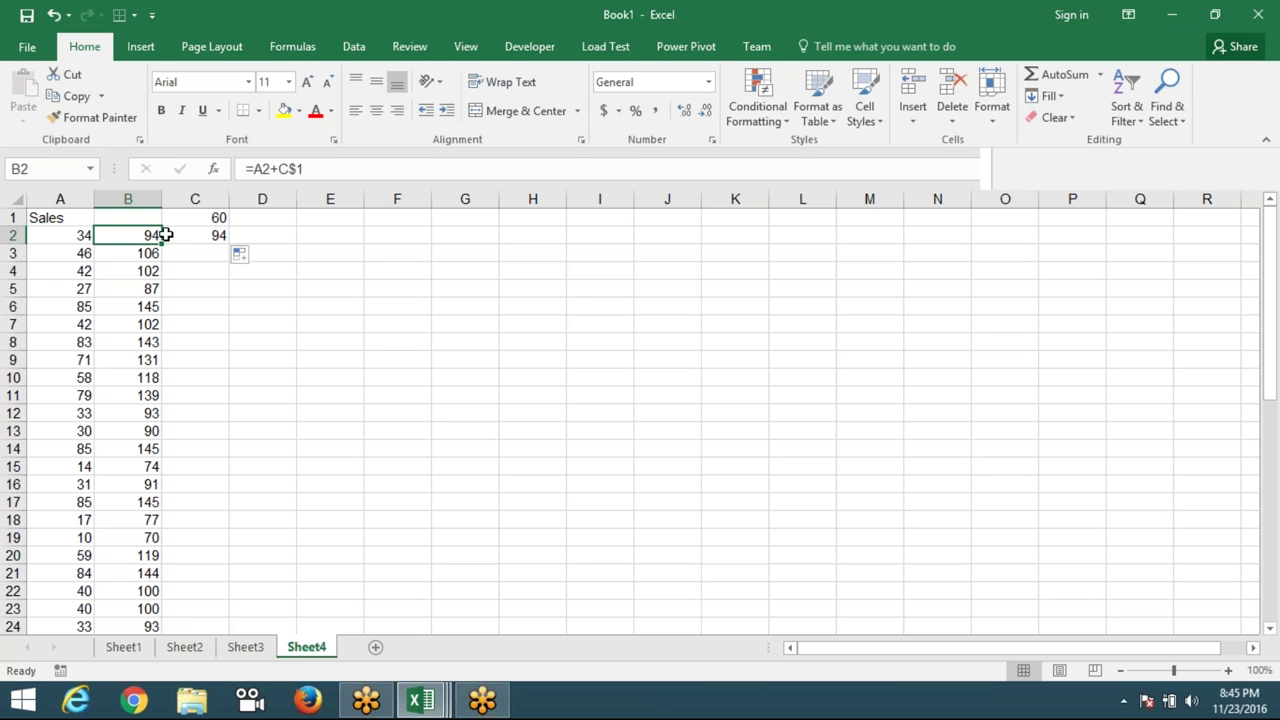
- Make B2 =A2+$C$1 and copy it across to D2, giving 154 and 214
{"action": "left_click", "coordinate": [296, 174]}
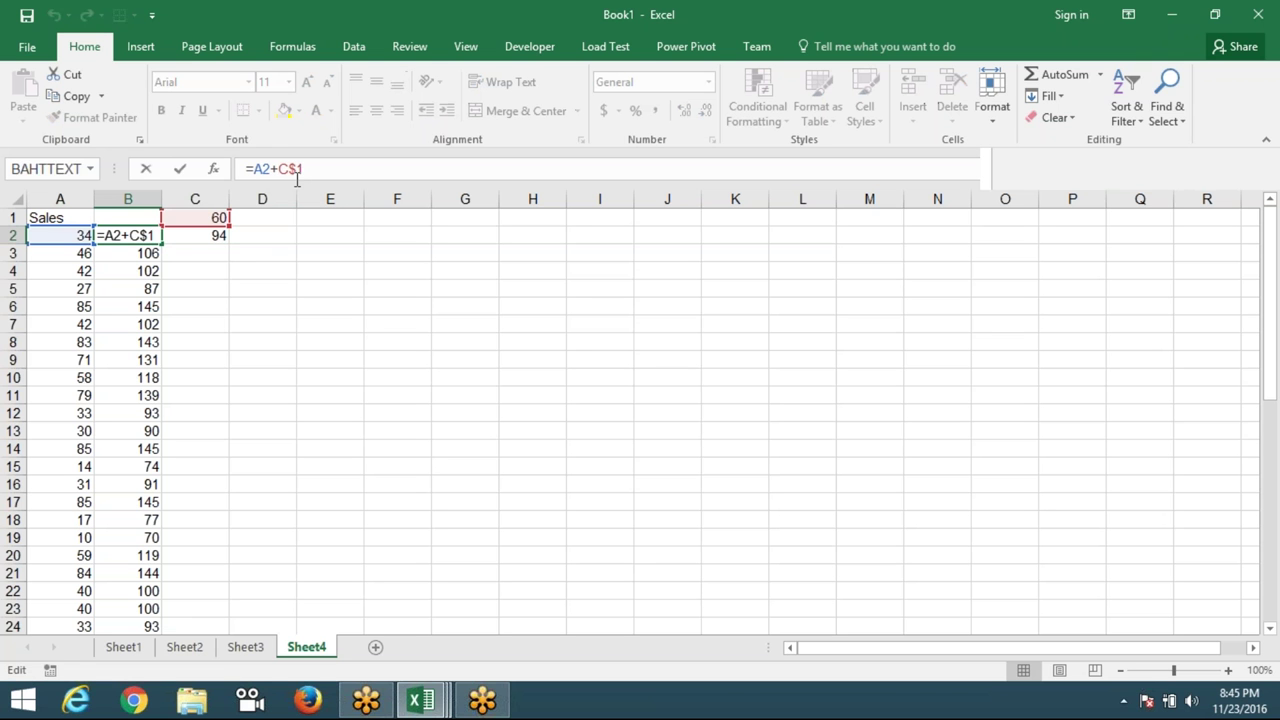
{"action": "type", "text": "$"}
{"action": "key", "text": "Return"}
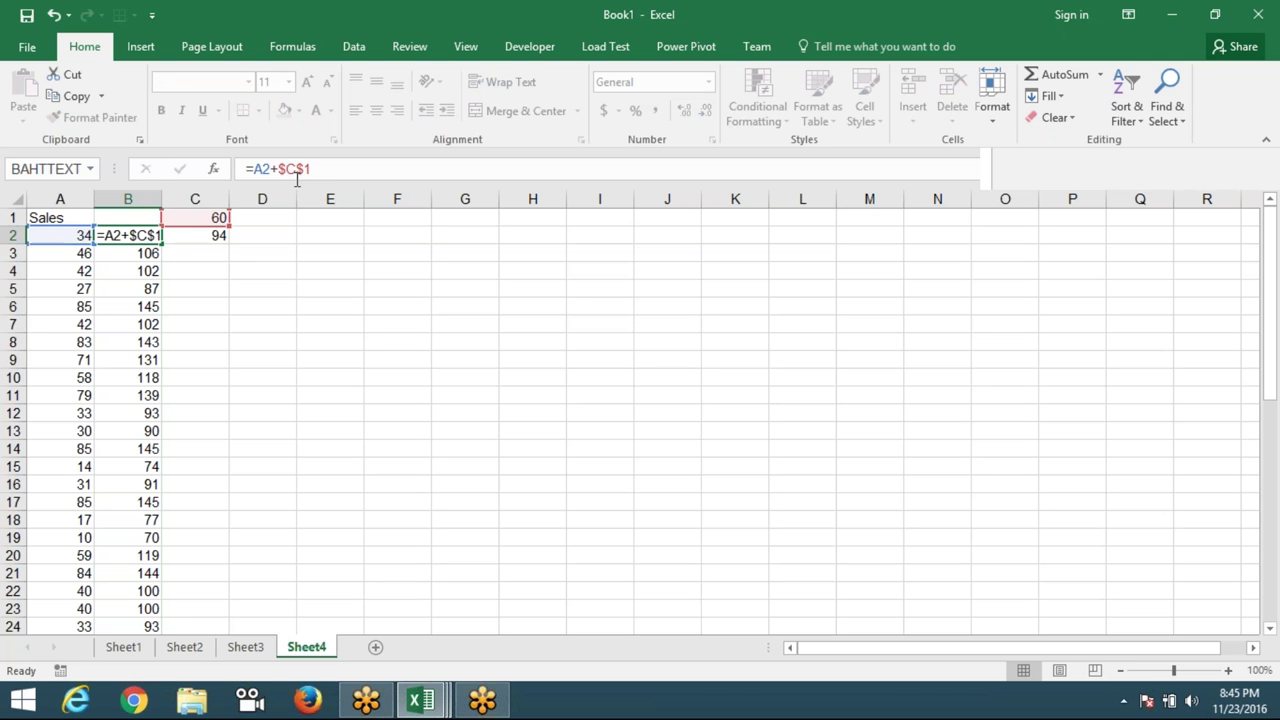
{"action": "left_click", "coordinate": [146, 236]}
{"action": "left_click_drag", "start_coordinate": [162, 243], "coordinate": [273, 246]}
{"action": "left_click", "coordinate": [210, 236]}
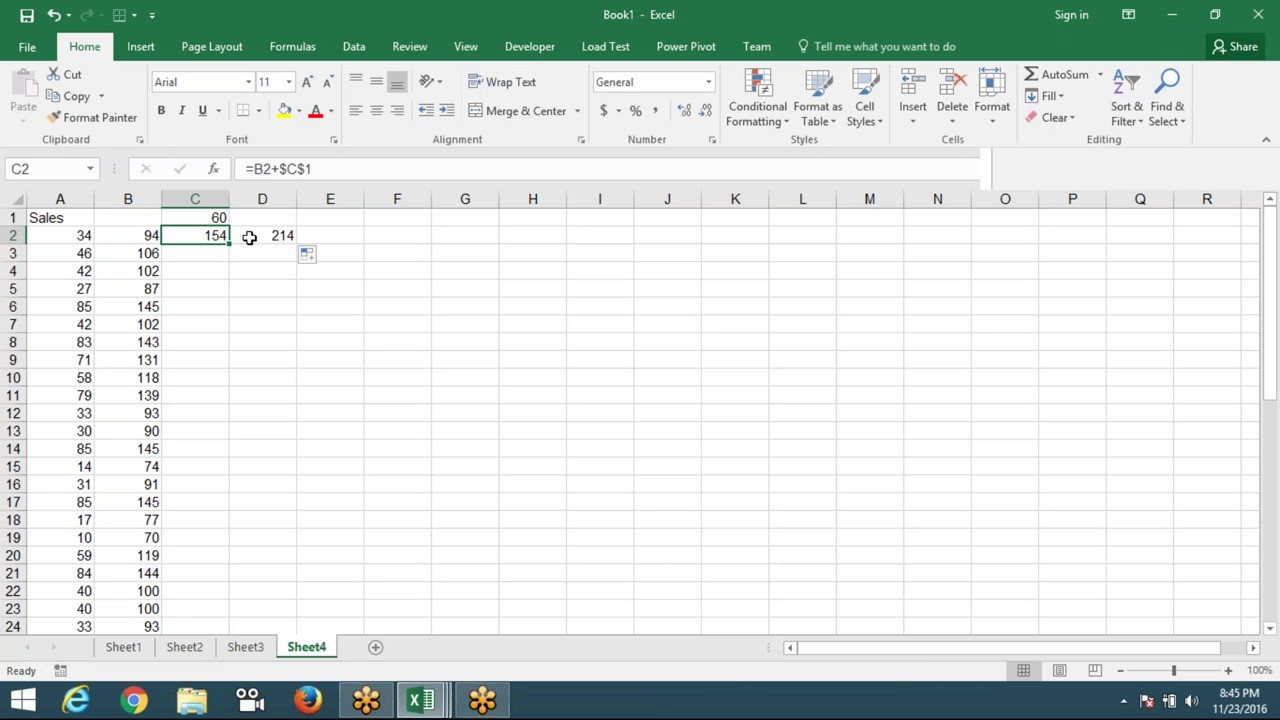
{"action": "left_click", "coordinate": [249, 237]}
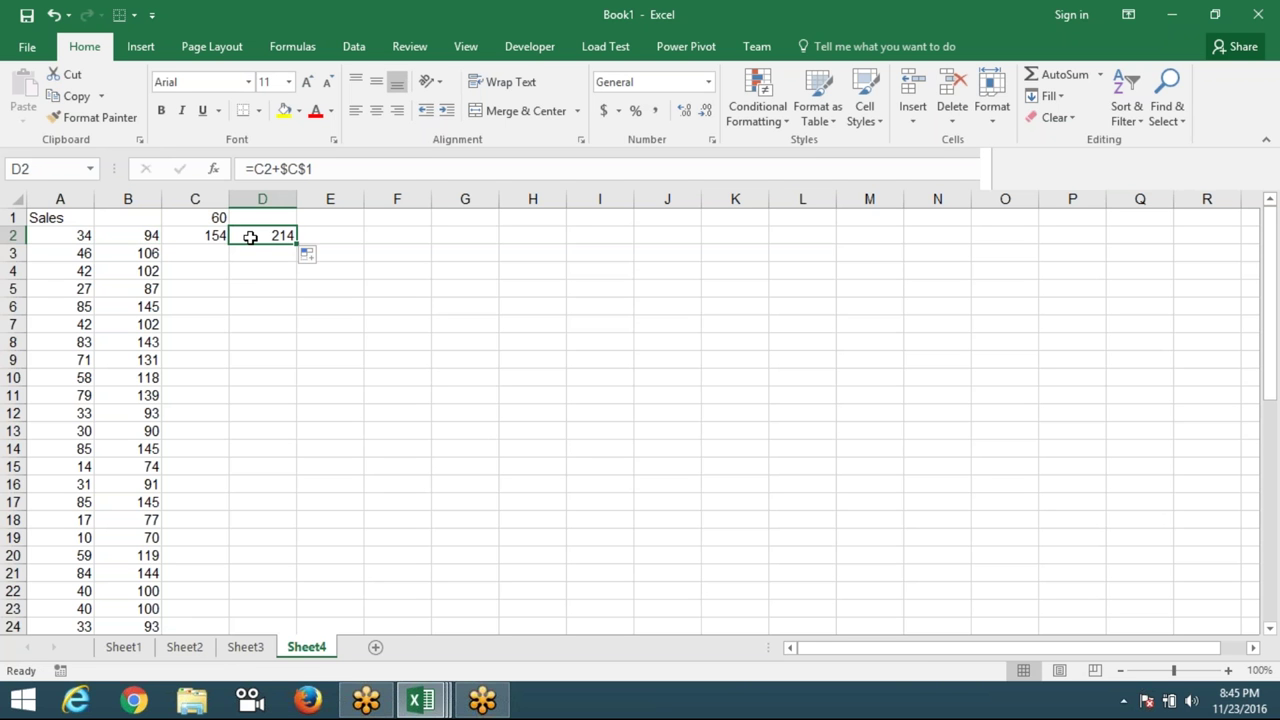
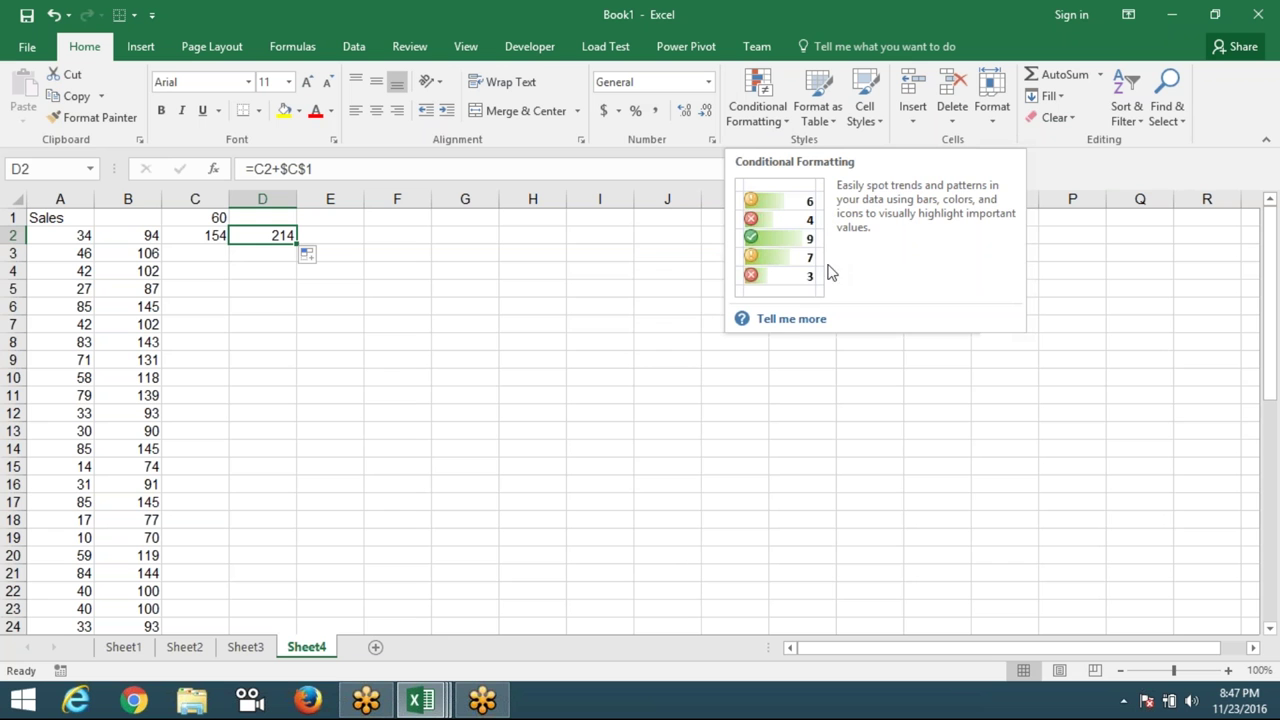
- Open the 'Change, find, or clear conditional formats' Help article from the Conditional Formatting ScreenTip
{"action": "left_click", "coordinate": [790, 320]}
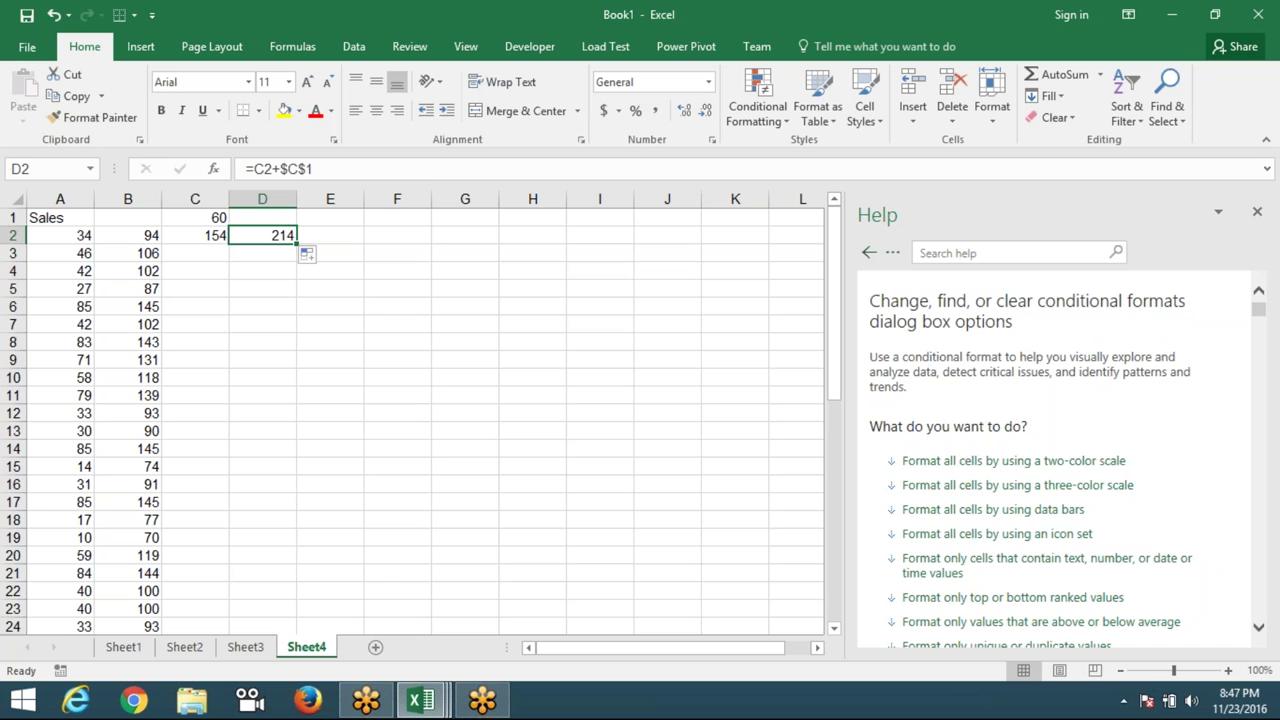
{"action": "scroll", "coordinate": [1020, 315], "scroll_direction": "down", "scroll_amount": 3}
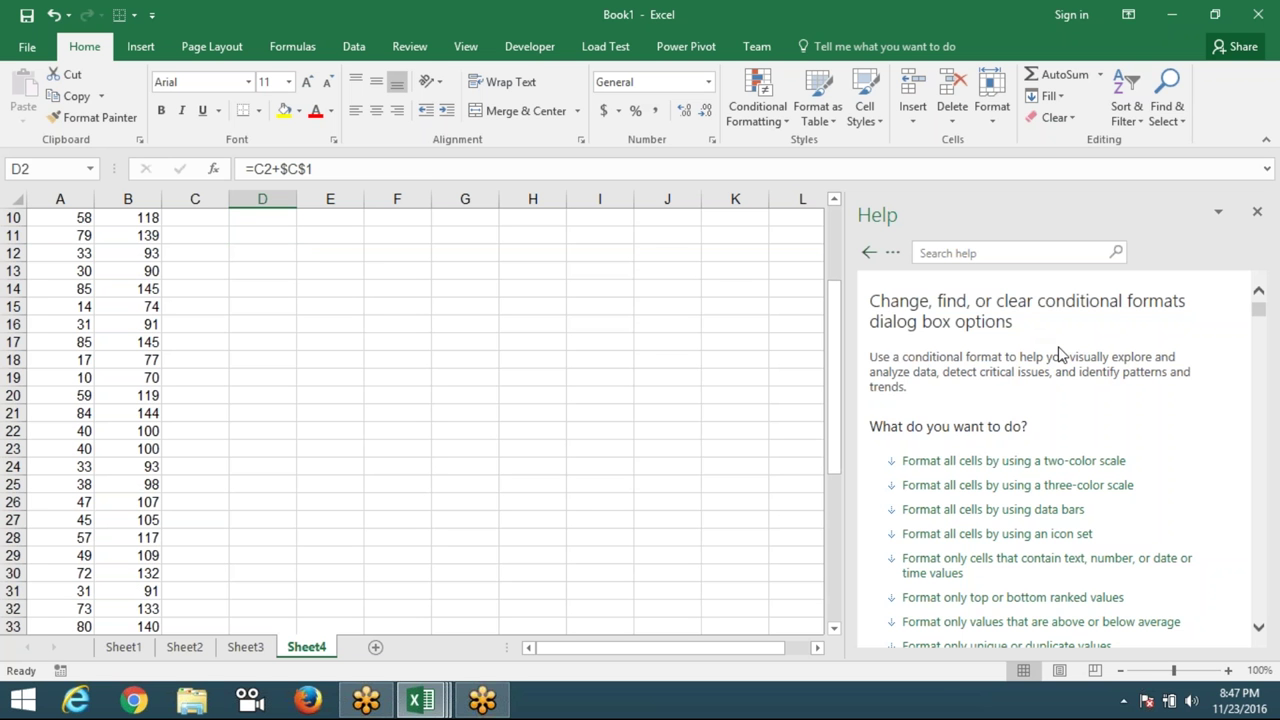
{"action": "scroll", "coordinate": [1060, 355], "scroll_direction": "down", "scroll_amount": 5}
{"action": "scroll", "coordinate": [1060, 355], "scroll_direction": "down", "scroll_amount": 5}
{"action": "scroll", "coordinate": [1060, 355], "scroll_direction": "down", "scroll_amount": 5}
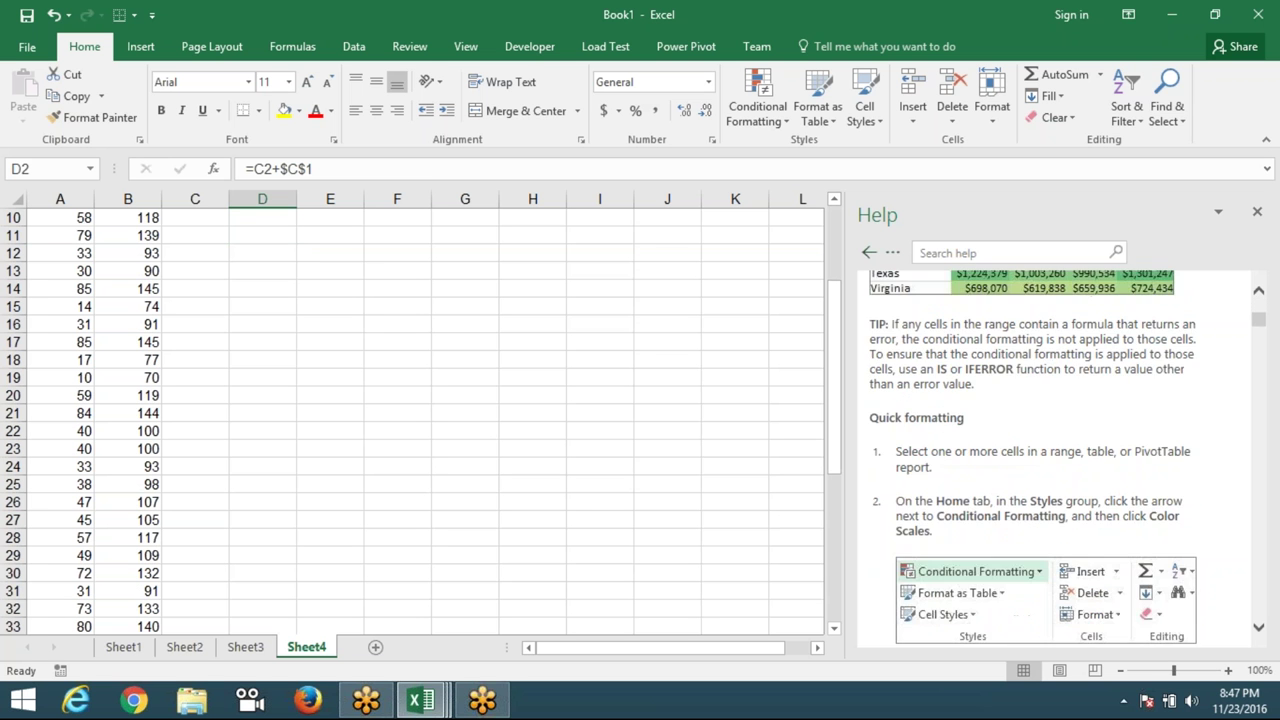
{"action": "scroll", "coordinate": [925, 356], "scroll_direction": "down", "scroll_amount": 2}
{"action": "scroll", "coordinate": [925, 356], "scroll_direction": "up", "scroll_amount": 3}
{"action": "scroll", "coordinate": [925, 356], "scroll_direction": "up", "scroll_amount": 2}
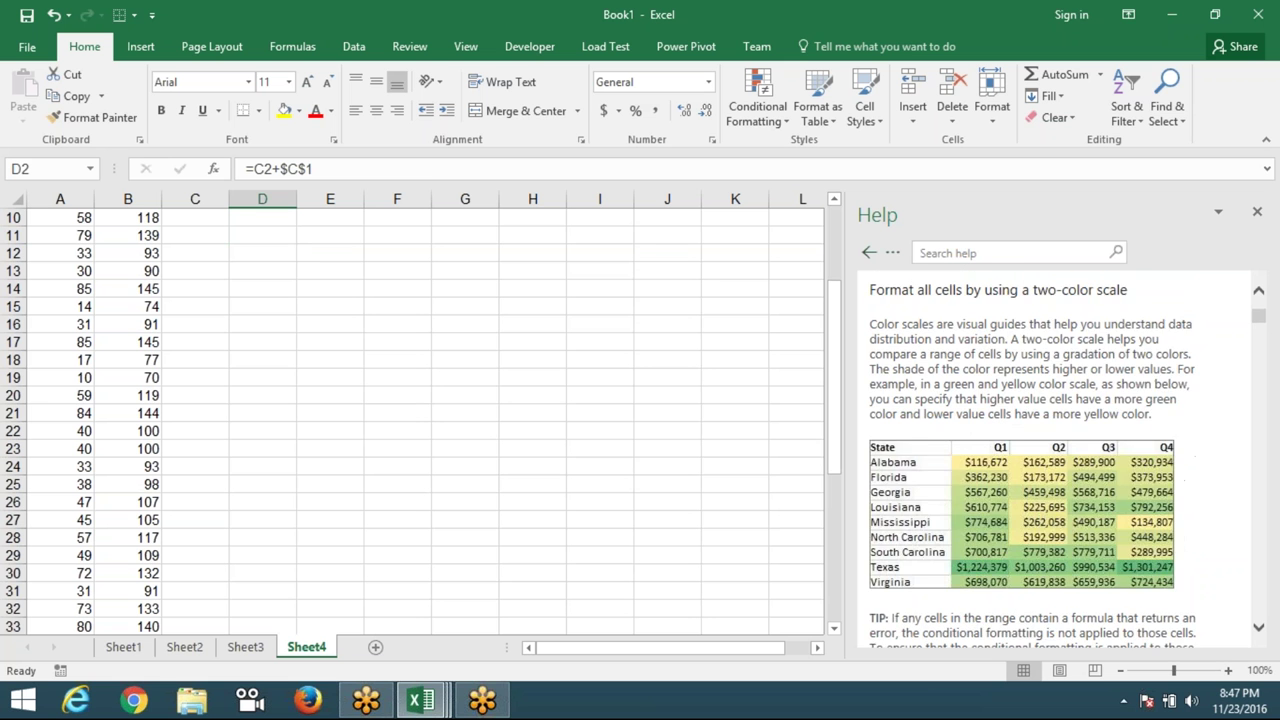
{"action": "scroll", "coordinate": [925, 356], "scroll_direction": "up", "scroll_amount": 5}
{"action": "left_click_drag", "start_coordinate": [836, 363], "coordinate": [836, 289]}
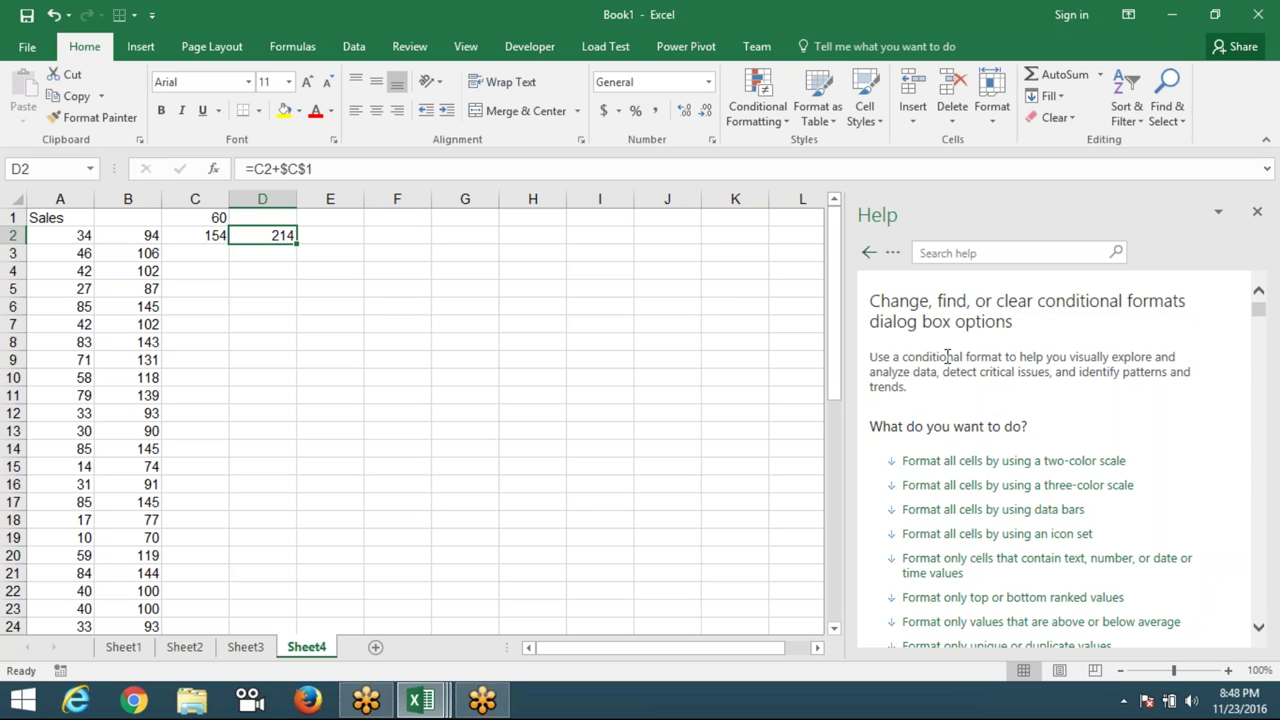
{"action": "key", "text": "ctrl+v"}
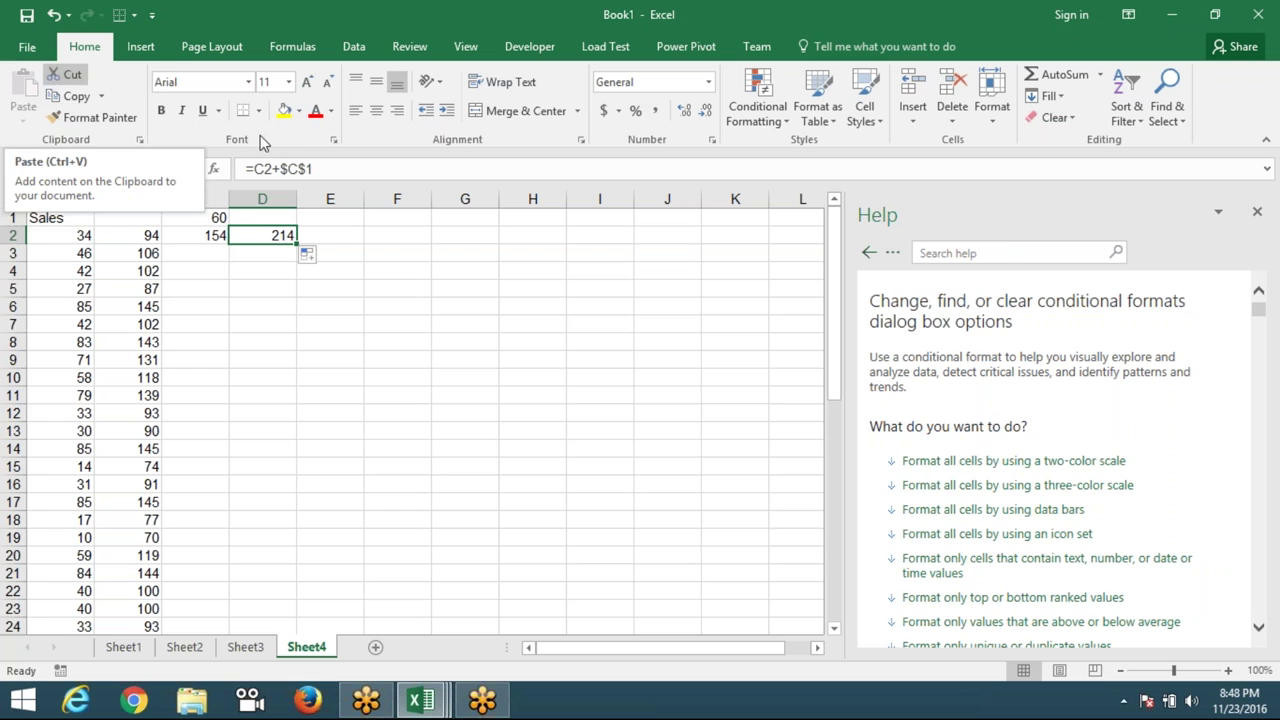
{"action": "left_click", "coordinate": [1008, 252]}
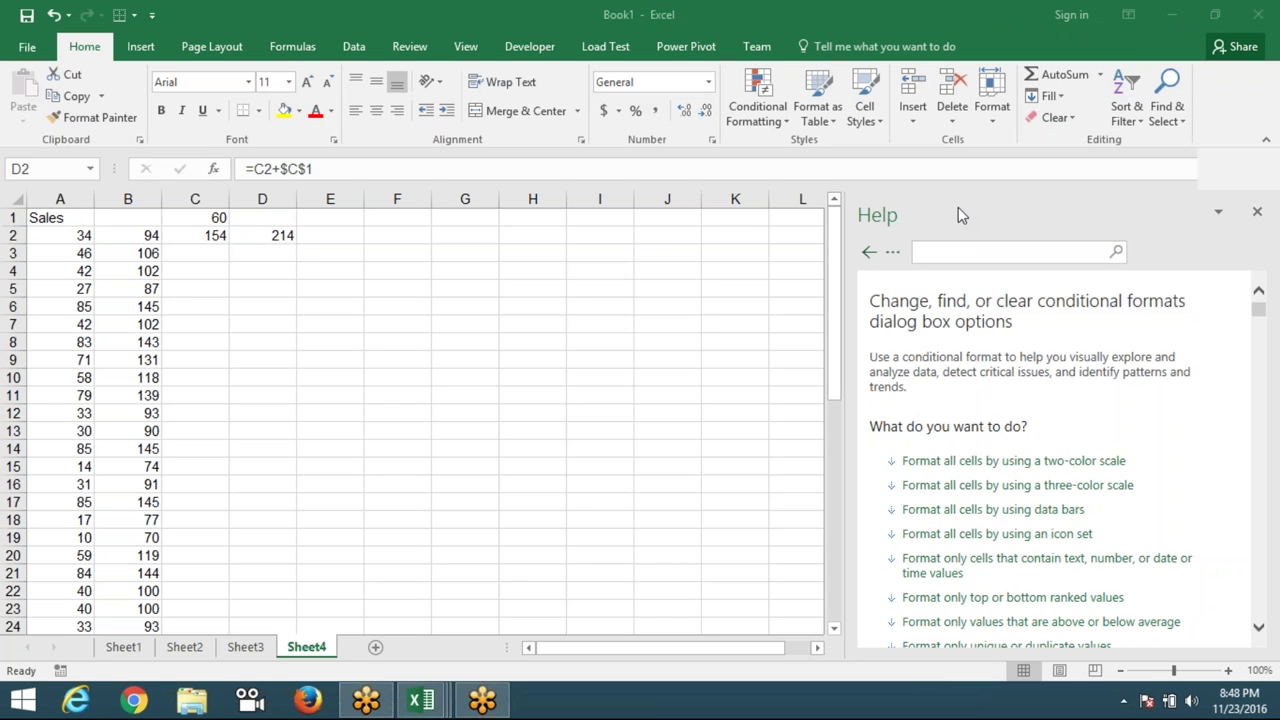
{"action": "left_click", "coordinate": [936, 257]}
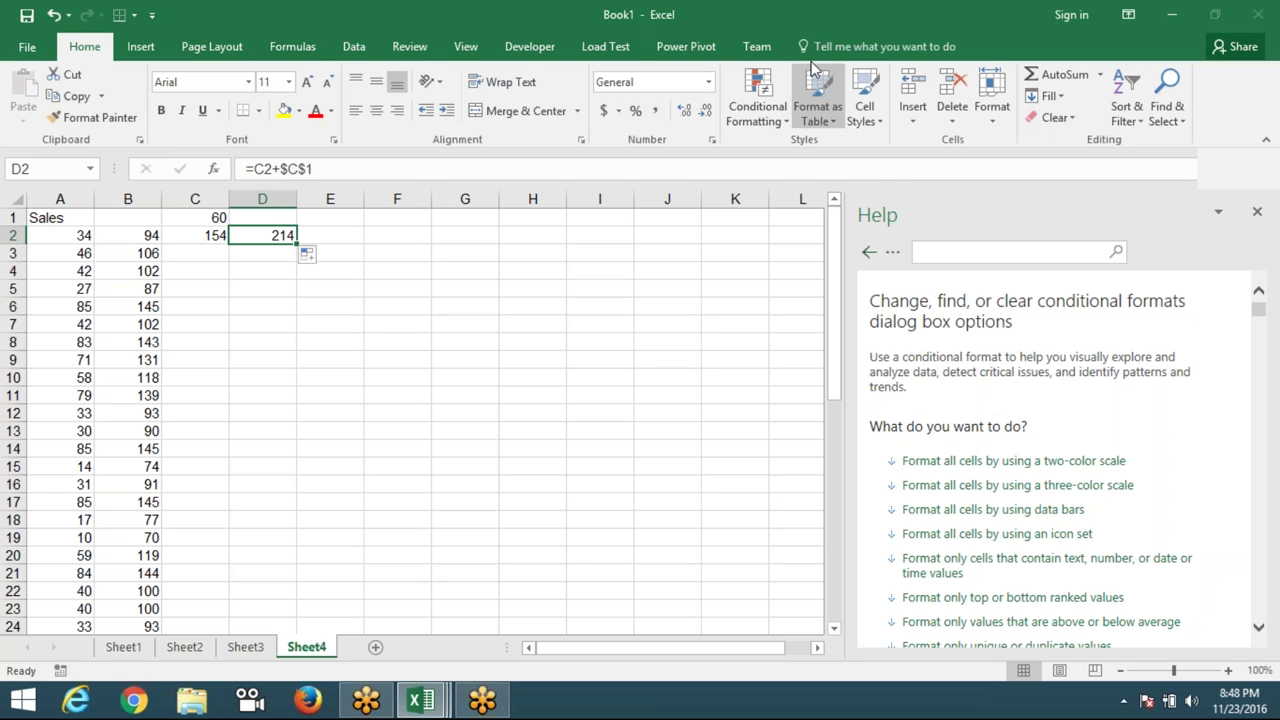
- Search Help for 'shortcut' to list results led by Excel keyboard shortcuts and function keys
{"action": "left_click", "coordinate": [933, 253]}
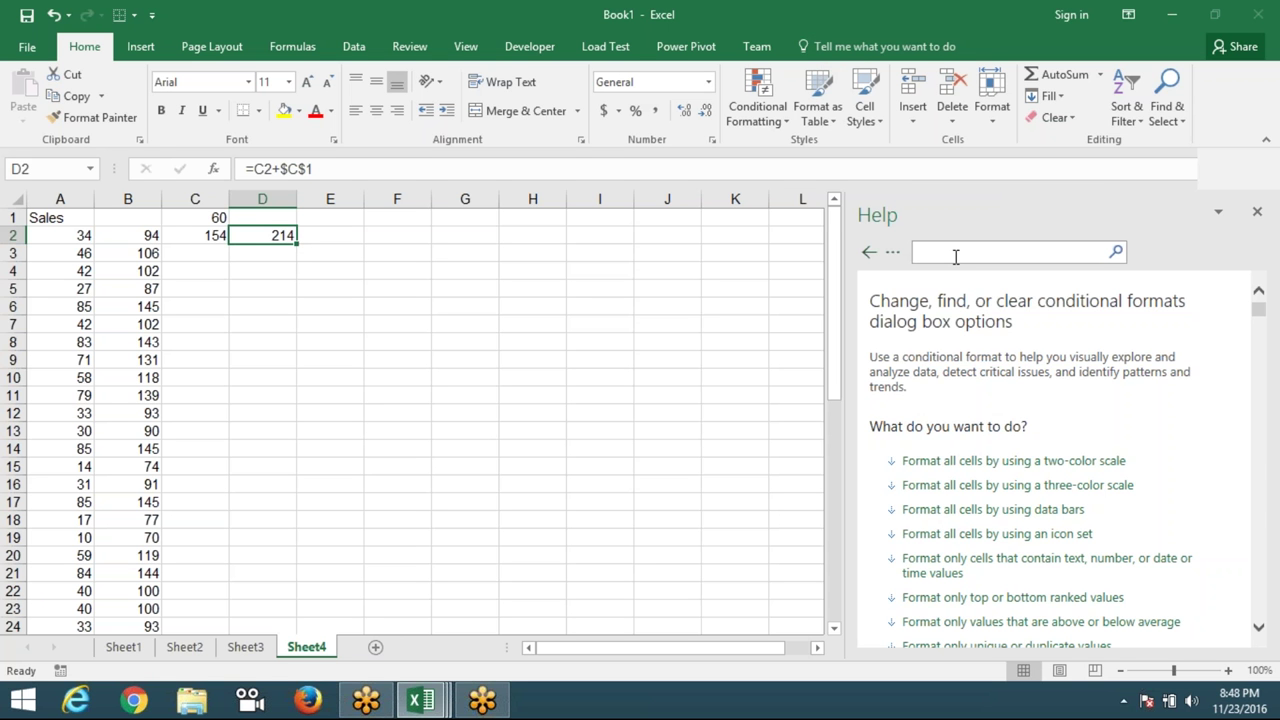
{"action": "type", "text": "sh"}
{"action": "type", "text": "ortcut"}
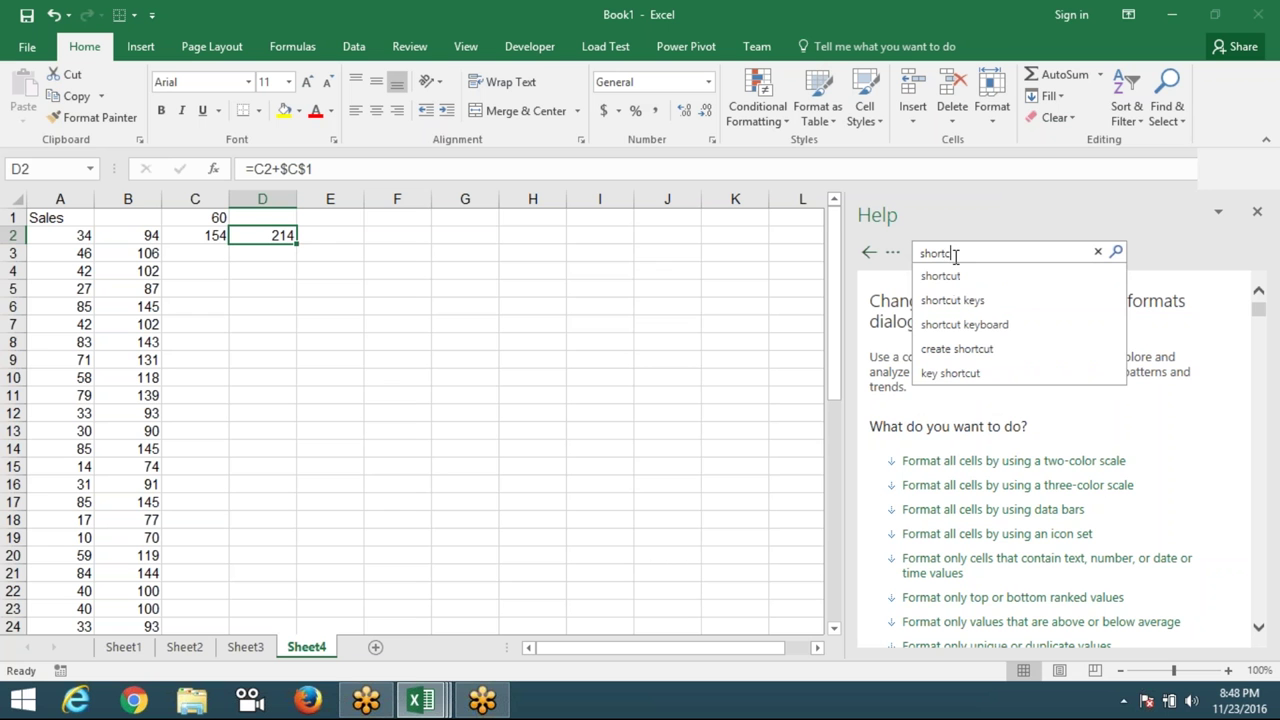
{"action": "left_click", "coordinate": [965, 284]}
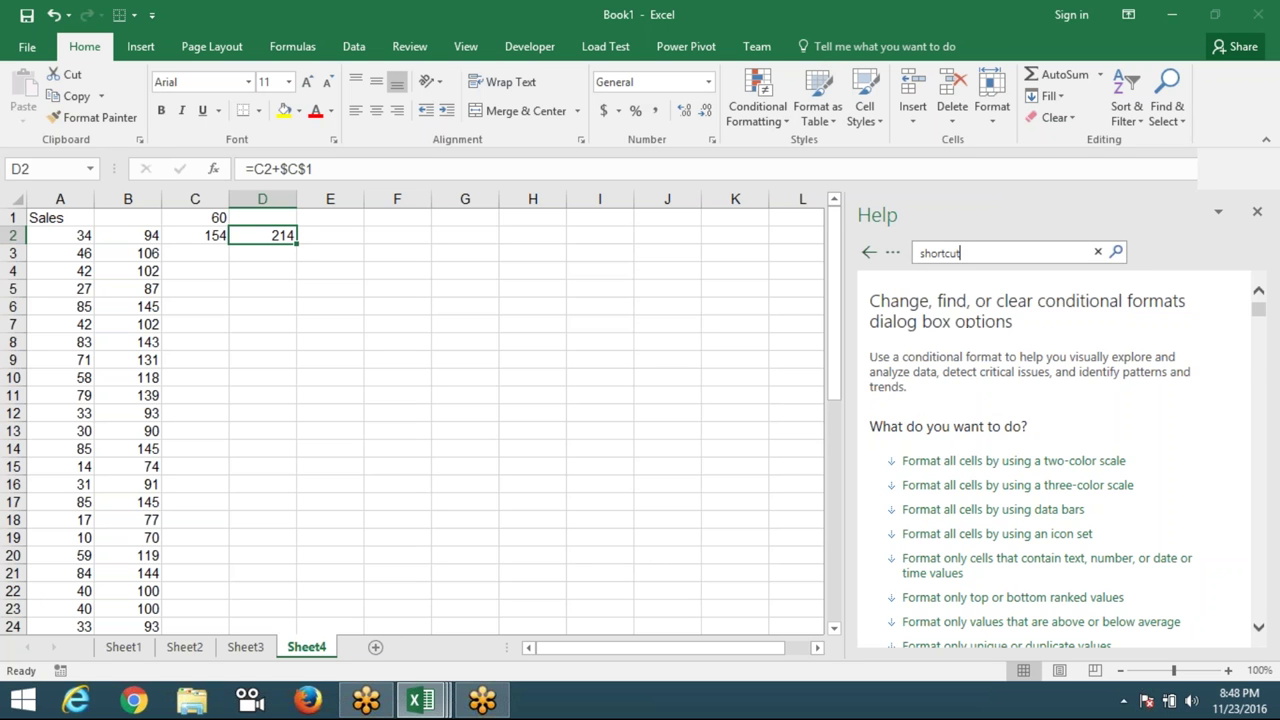
{"action": "key", "text": "Return"}
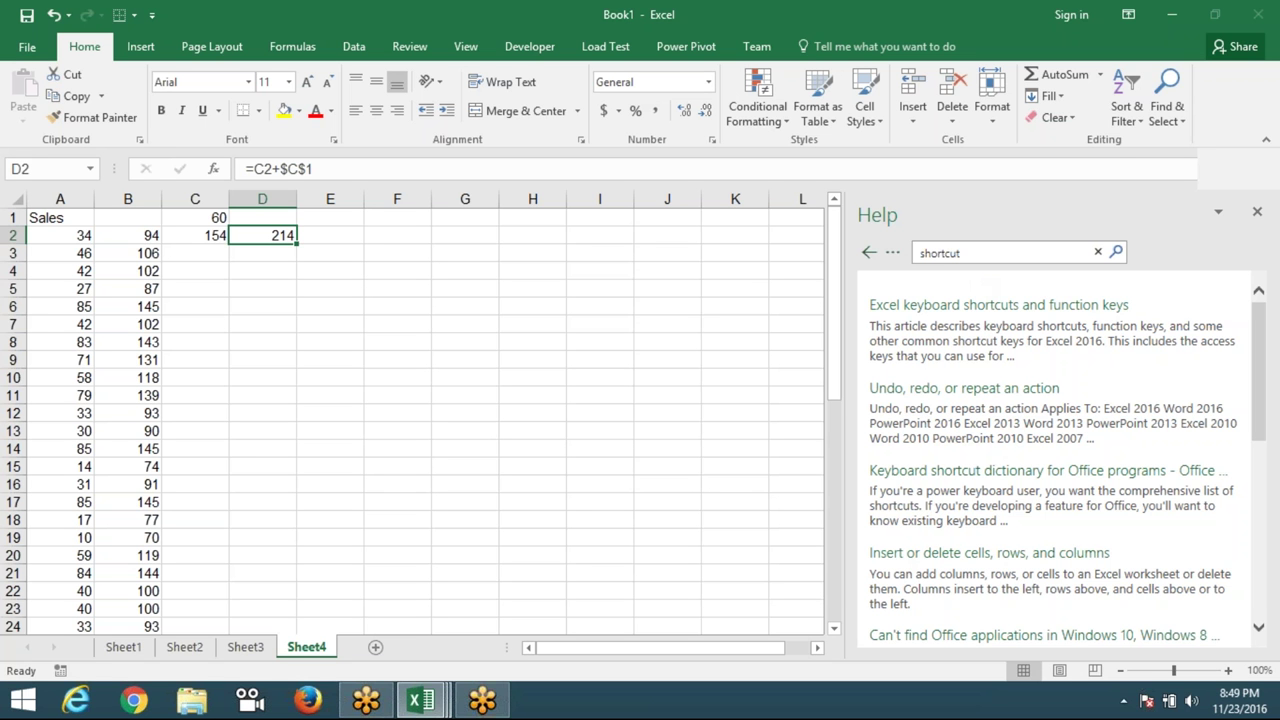
{"action": "left_click", "coordinate": [932, 348]}
{"action": "triple_click", "coordinate": [929, 346]}
{"action": "left_click", "coordinate": [929, 346]}
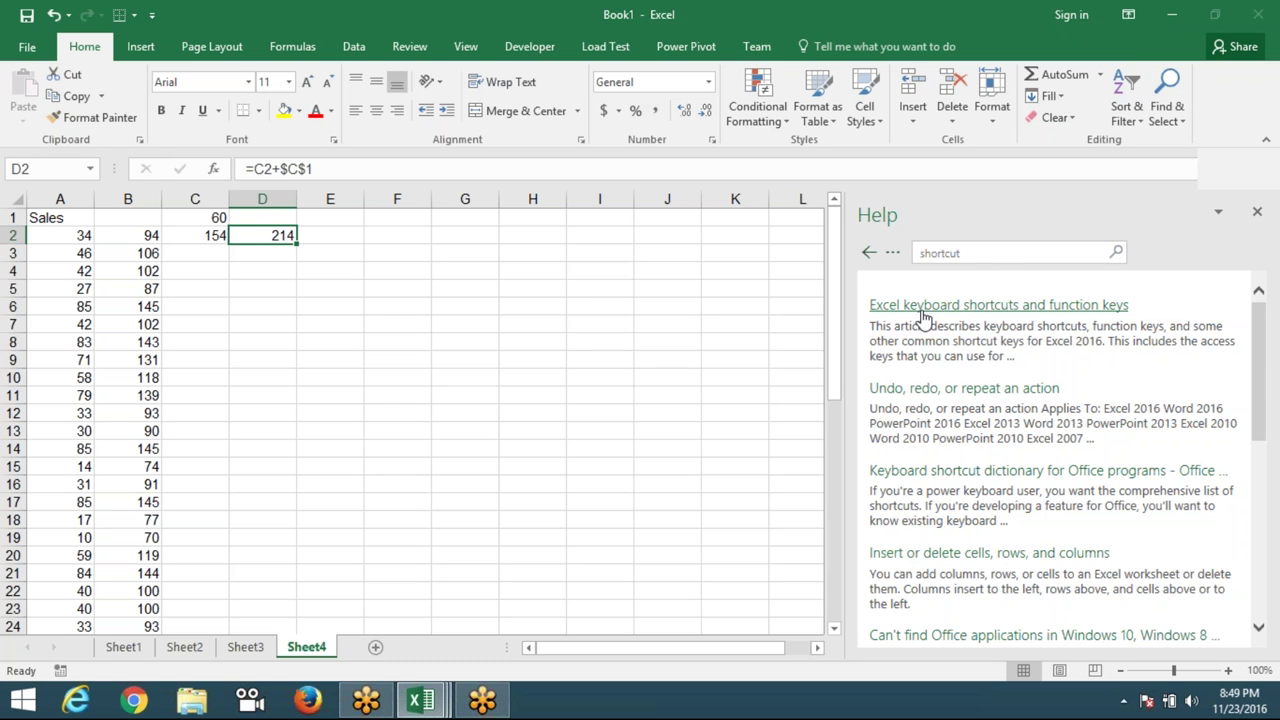
- Open the Excel keyboard shortcuts and function keys article and read down through its tables
{"action": "left_click", "coordinate": [925, 310]}
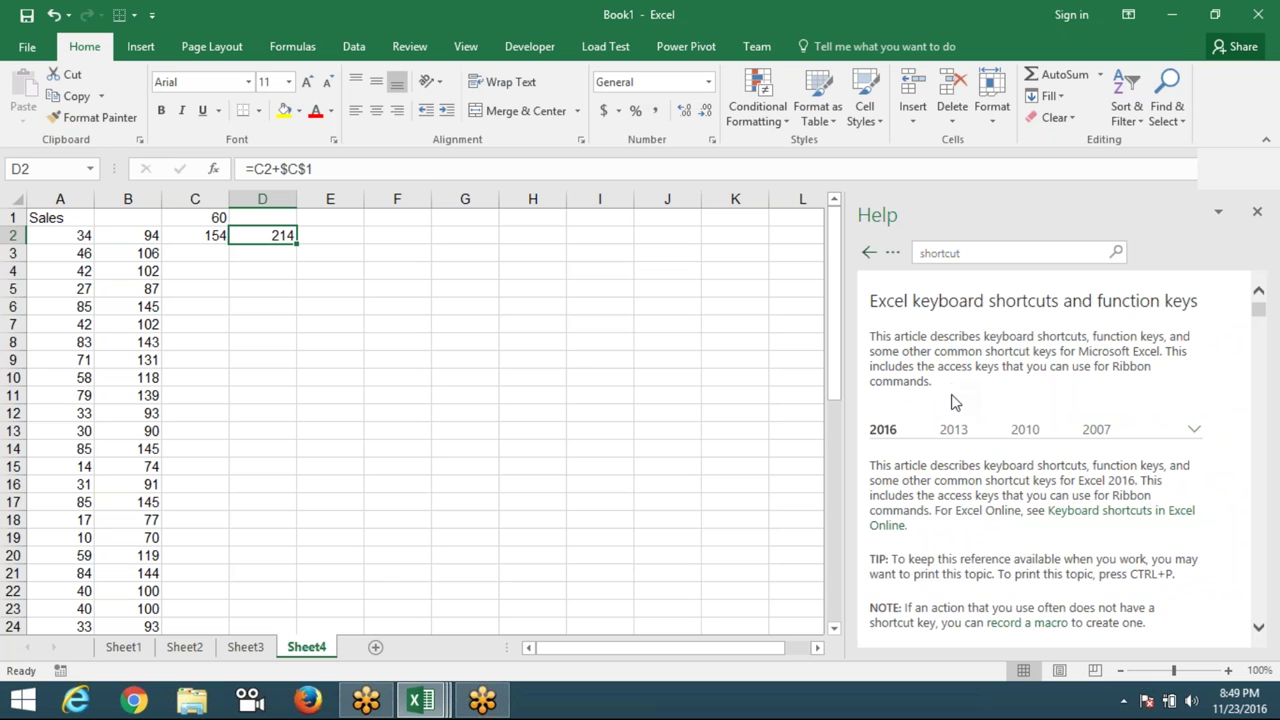
{"action": "scroll", "coordinate": [953, 395], "scroll_direction": "down", "scroll_amount": 3}
{"action": "scroll", "coordinate": [953, 395], "scroll_direction": "down", "scroll_amount": 4}
{"action": "scroll", "coordinate": [953, 395], "scroll_direction": "down", "scroll_amount": 3}
{"action": "scroll", "coordinate": [1013, 411], "scroll_direction": "down", "scroll_amount": 3}
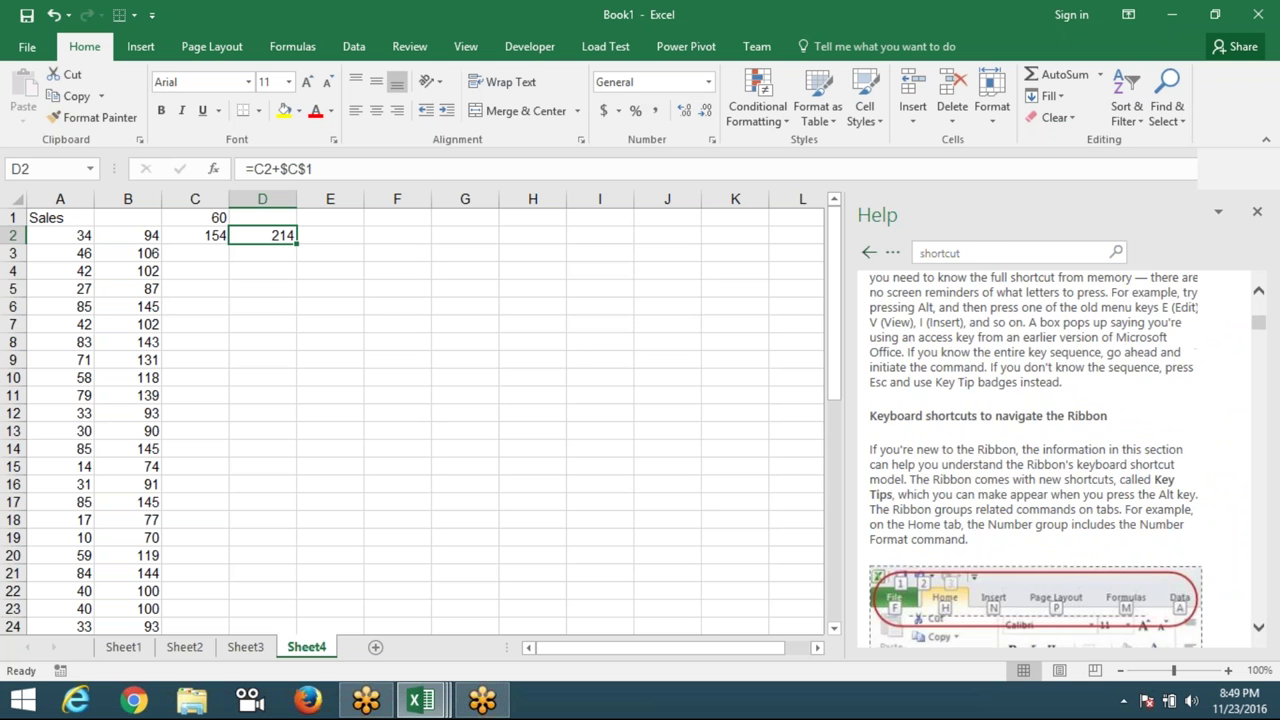
{"action": "scroll", "coordinate": [1013, 411], "scroll_direction": "down", "scroll_amount": 3}
{"action": "scroll", "coordinate": [1013, 411], "scroll_direction": "down", "scroll_amount": 3}
{"action": "scroll", "coordinate": [1013, 411], "scroll_direction": "down", "scroll_amount": 4}
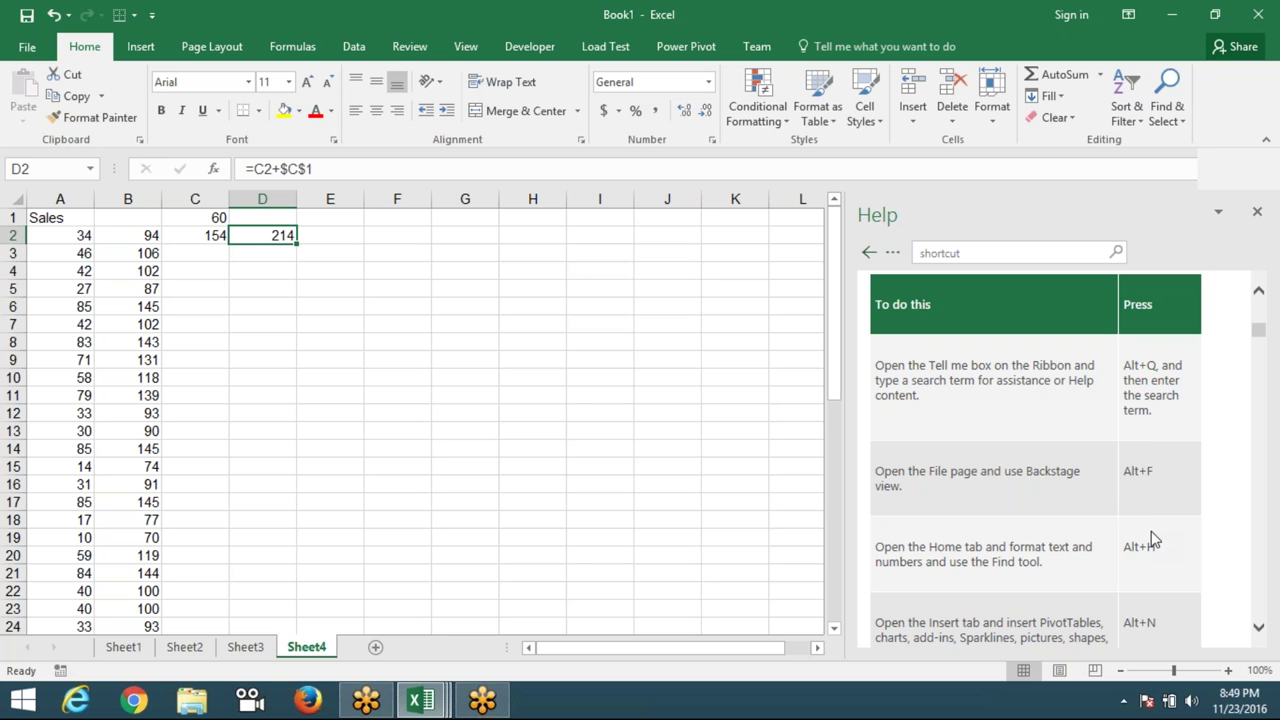
{"action": "scroll", "coordinate": [1151, 533], "scroll_direction": "down", "scroll_amount": 1}
{"action": "scroll", "coordinate": [1151, 538], "scroll_direction": "down", "scroll_amount": 3}
{"action": "scroll", "coordinate": [1151, 538], "scroll_direction": "down", "scroll_amount": 4}
{"action": "scroll", "coordinate": [1151, 538], "scroll_direction": "down", "scroll_amount": 1}
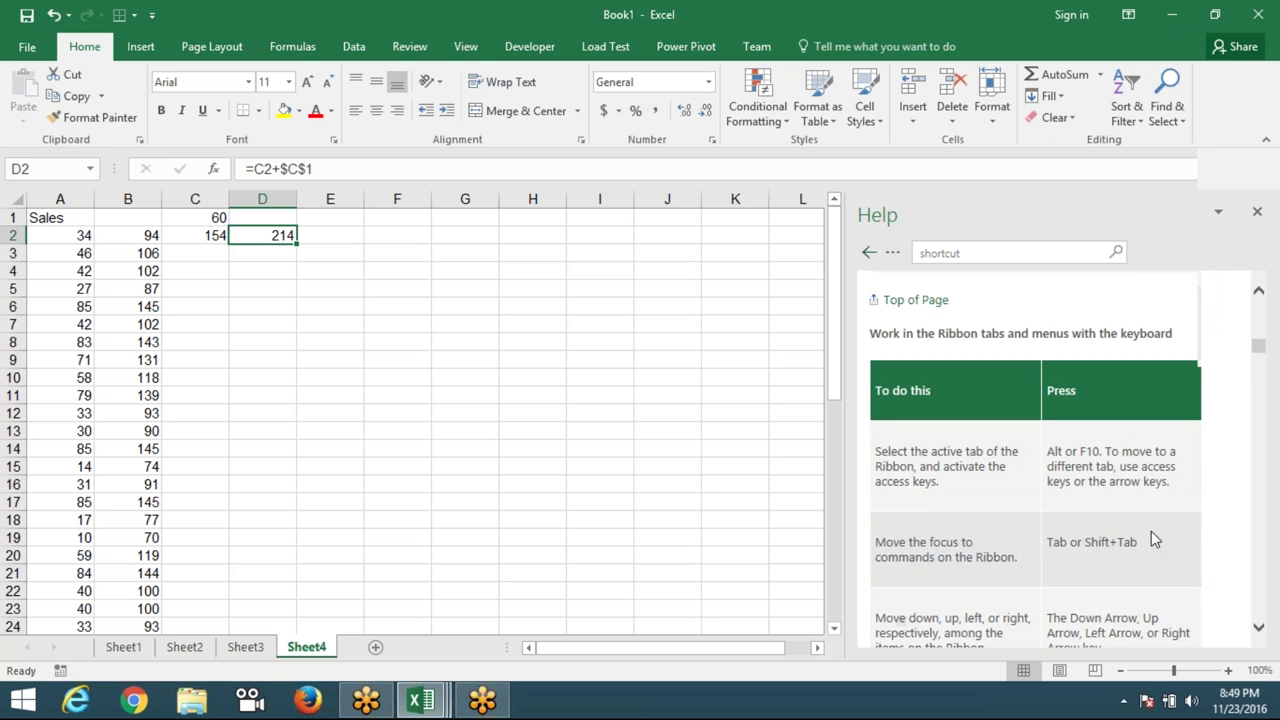
{"action": "scroll", "coordinate": [1151, 538], "scroll_direction": "down", "scroll_amount": 3}
{"action": "scroll", "coordinate": [1153, 536], "scroll_direction": "down", "scroll_amount": 3}
{"action": "scroll", "coordinate": [1152, 534], "scroll_direction": "down", "scroll_amount": 3}
{"action": "scroll", "coordinate": [1151, 534], "scroll_direction": "down", "scroll_amount": 7}
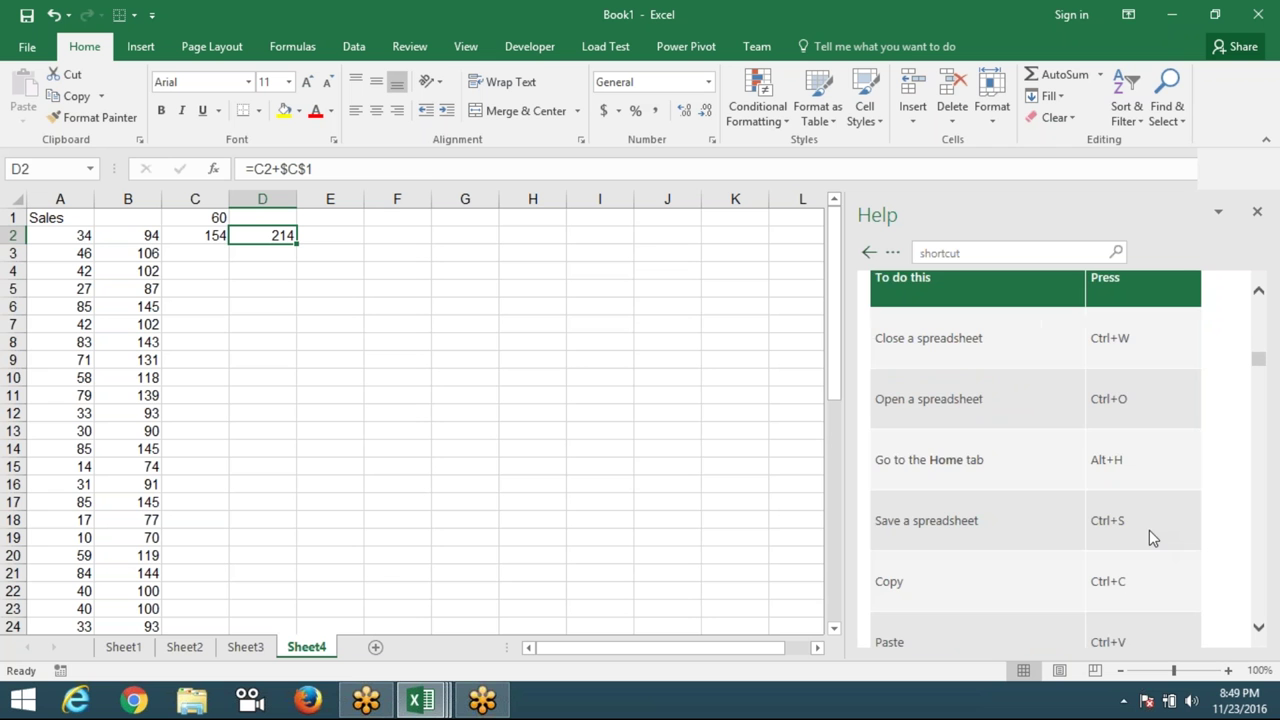
{"action": "scroll", "coordinate": [1151, 536], "scroll_direction": "down", "scroll_amount": 1}
{"action": "scroll", "coordinate": [1148, 531], "scroll_direction": "down", "scroll_amount": 3}
{"action": "scroll", "coordinate": [1148, 530], "scroll_direction": "down", "scroll_amount": 4}
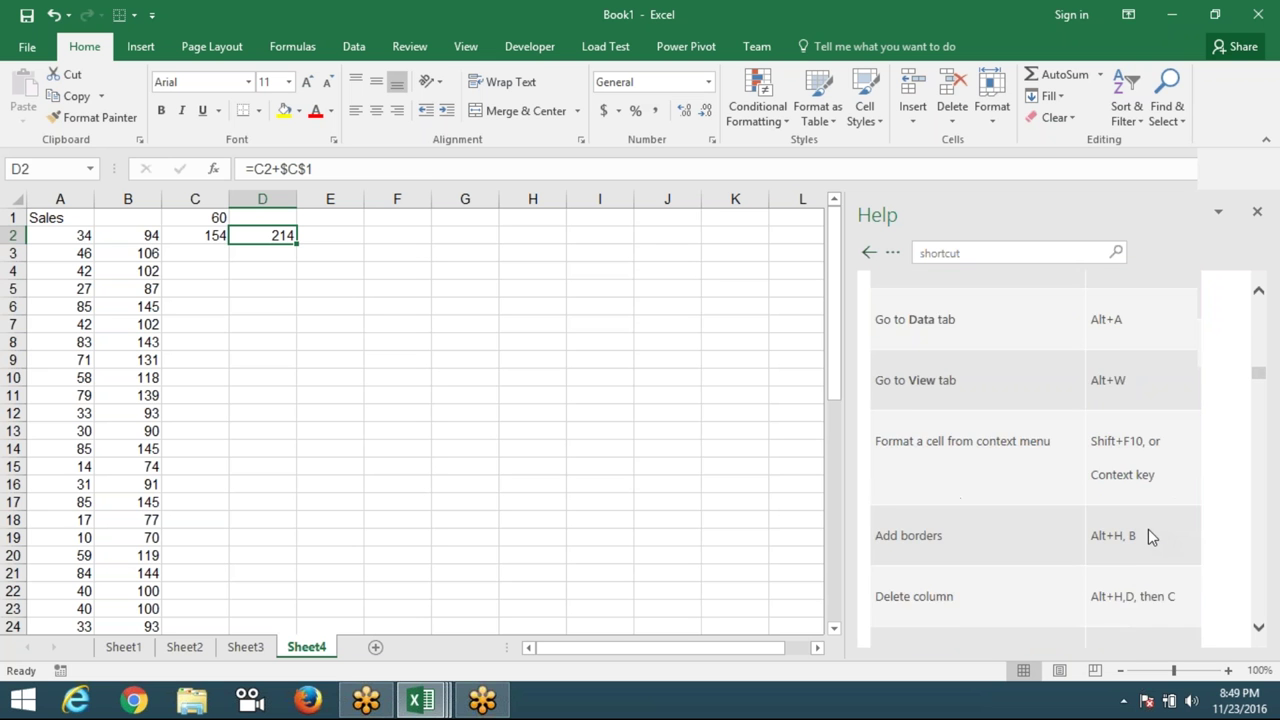
{"action": "scroll", "coordinate": [1148, 530], "scroll_direction": "down", "scroll_amount": 2}
{"action": "scroll", "coordinate": [1148, 529], "scroll_direction": "down", "scroll_amount": 3}
{"action": "scroll", "coordinate": [1148, 529], "scroll_direction": "down", "scroll_amount": 2}
{"action": "scroll", "coordinate": [1148, 529], "scroll_direction": "down", "scroll_amount": 2}
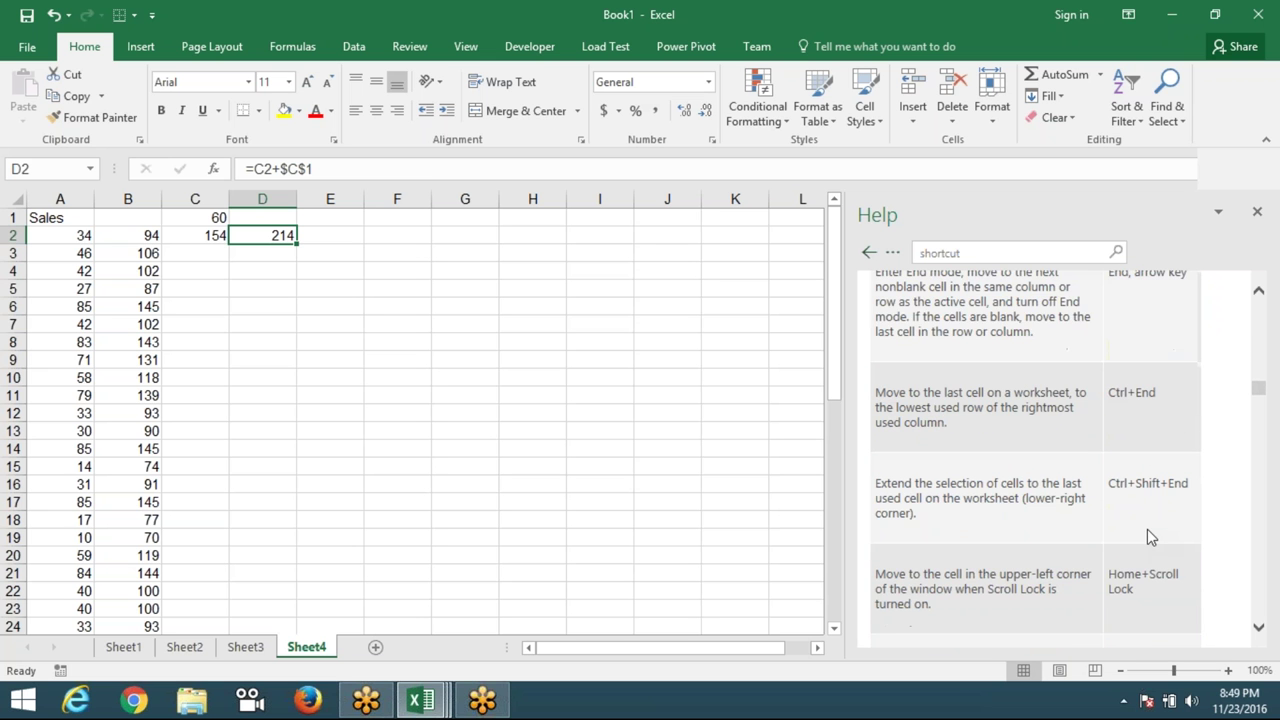
{"action": "scroll", "coordinate": [1147, 529], "scroll_direction": "down", "scroll_amount": 1}
{"action": "scroll", "coordinate": [1147, 529], "scroll_direction": "down", "scroll_amount": 3}
{"action": "scroll", "coordinate": [1146, 531], "scroll_direction": "down", "scroll_amount": 2}
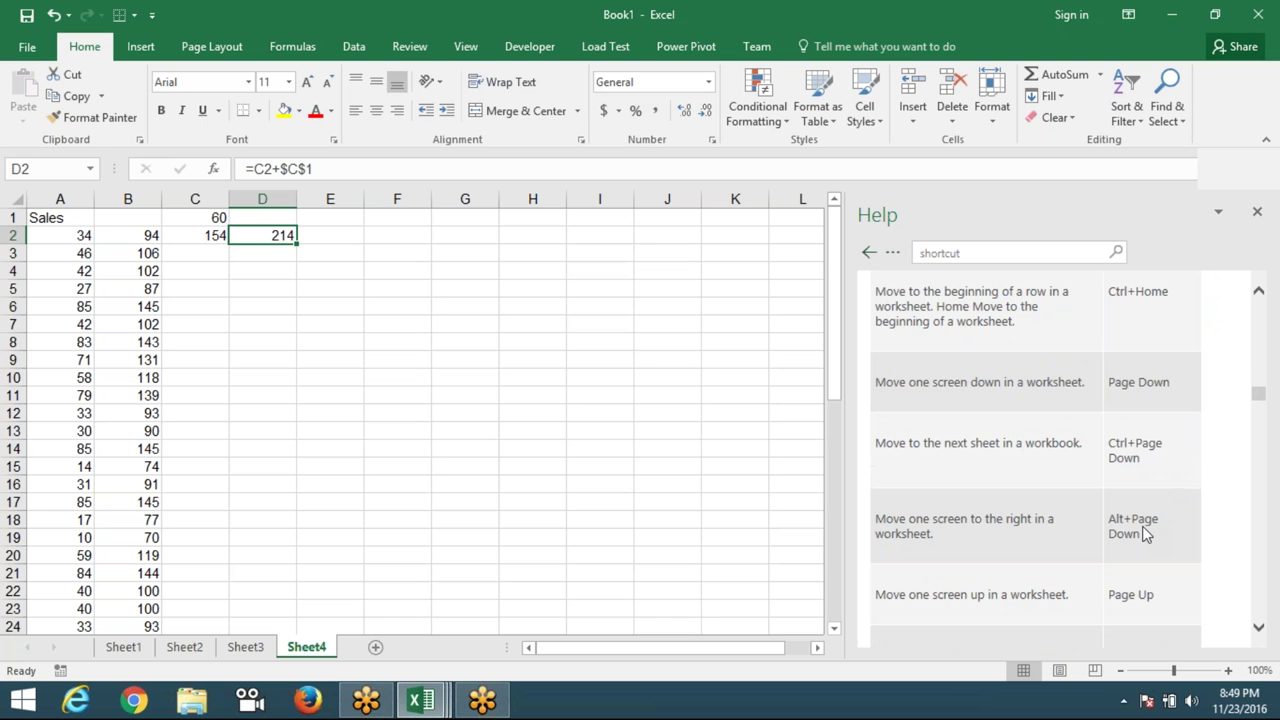
- Widen column D on Sheet4 to 9.88 (84 pixels)
{"action": "scroll", "coordinate": [990, 447], "scroll_direction": "up", "scroll_amount": 1}
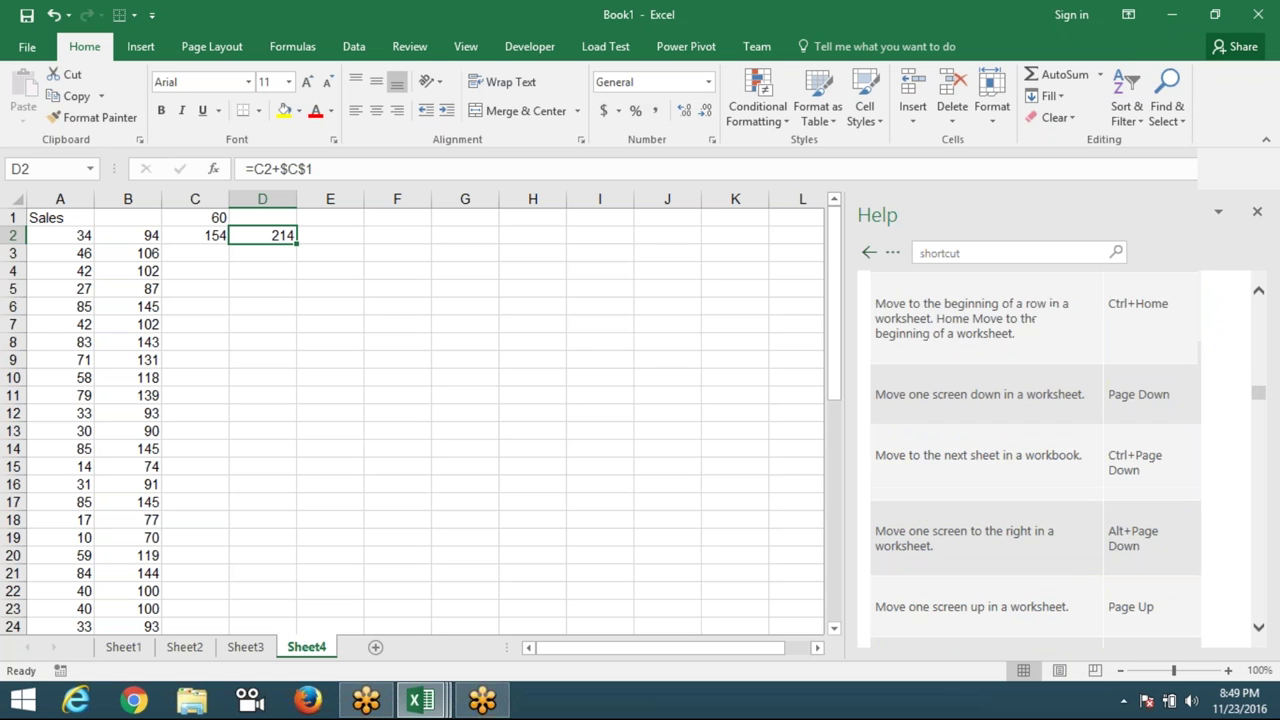
{"action": "scroll", "coordinate": [992, 448], "scroll_direction": "up", "scroll_amount": 3}
{"action": "scroll", "coordinate": [994, 449], "scroll_direction": "up", "scroll_amount": 2}
{"action": "scroll", "coordinate": [998, 449], "scroll_direction": "up", "scroll_amount": 3}
{"action": "scroll", "coordinate": [996, 449], "scroll_direction": "up", "scroll_amount": 4}
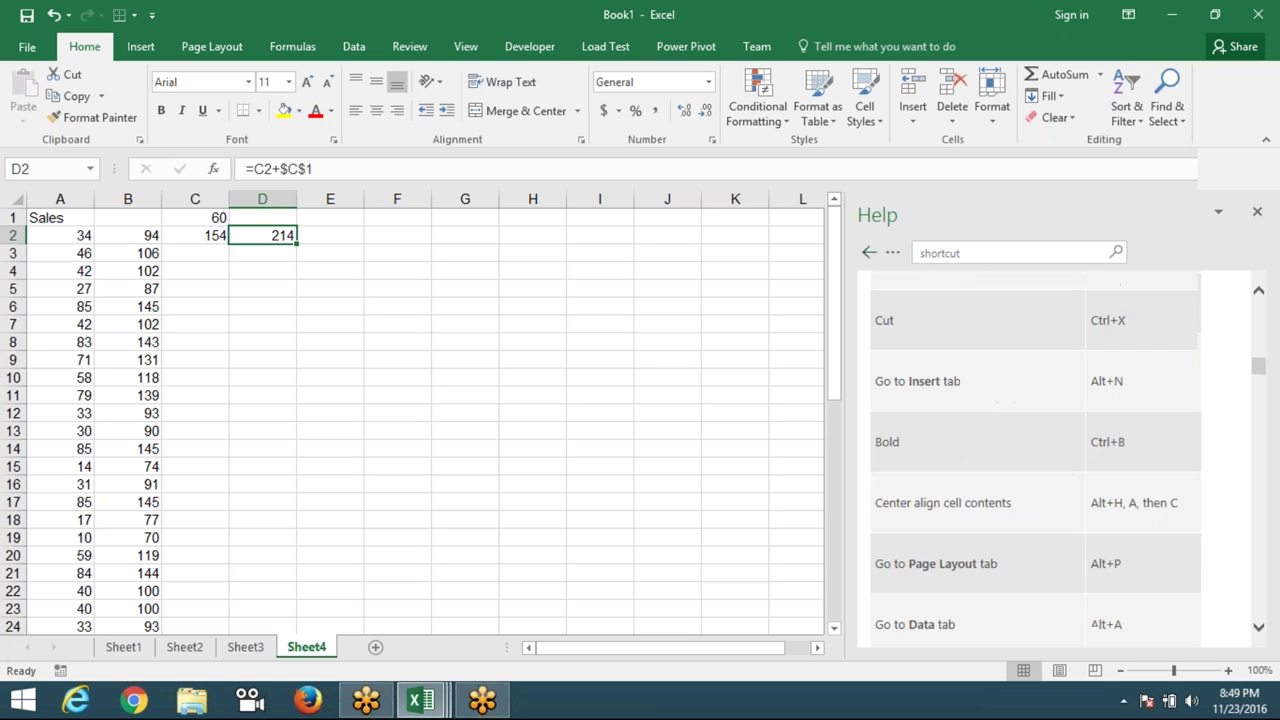
{"action": "scroll", "coordinate": [996, 449], "scroll_direction": "up", "scroll_amount": 2}
{"action": "scroll", "coordinate": [996, 449], "scroll_direction": "up", "scroll_amount": 4}
{"action": "scroll", "coordinate": [996, 449], "scroll_direction": "up", "scroll_amount": 3}
{"action": "scroll", "coordinate": [996, 449], "scroll_direction": "up", "scroll_amount": 3}
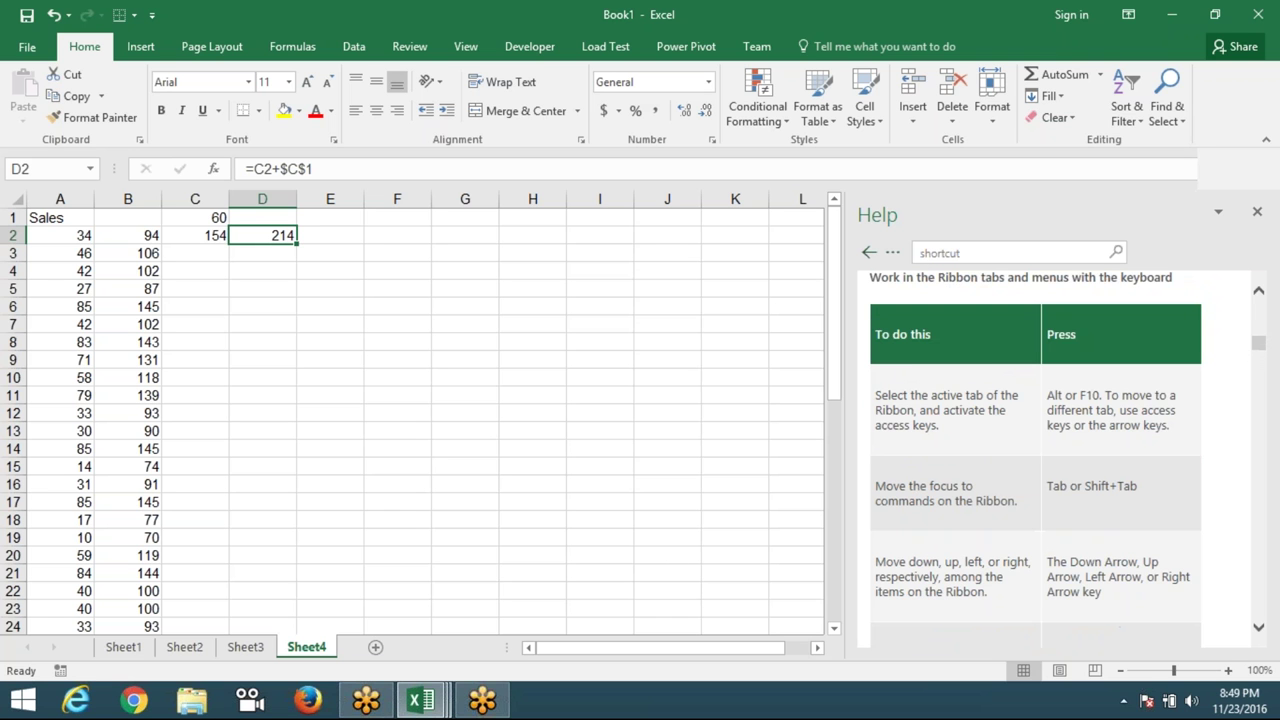
{"action": "scroll", "coordinate": [996, 449], "scroll_direction": "up", "scroll_amount": 3}
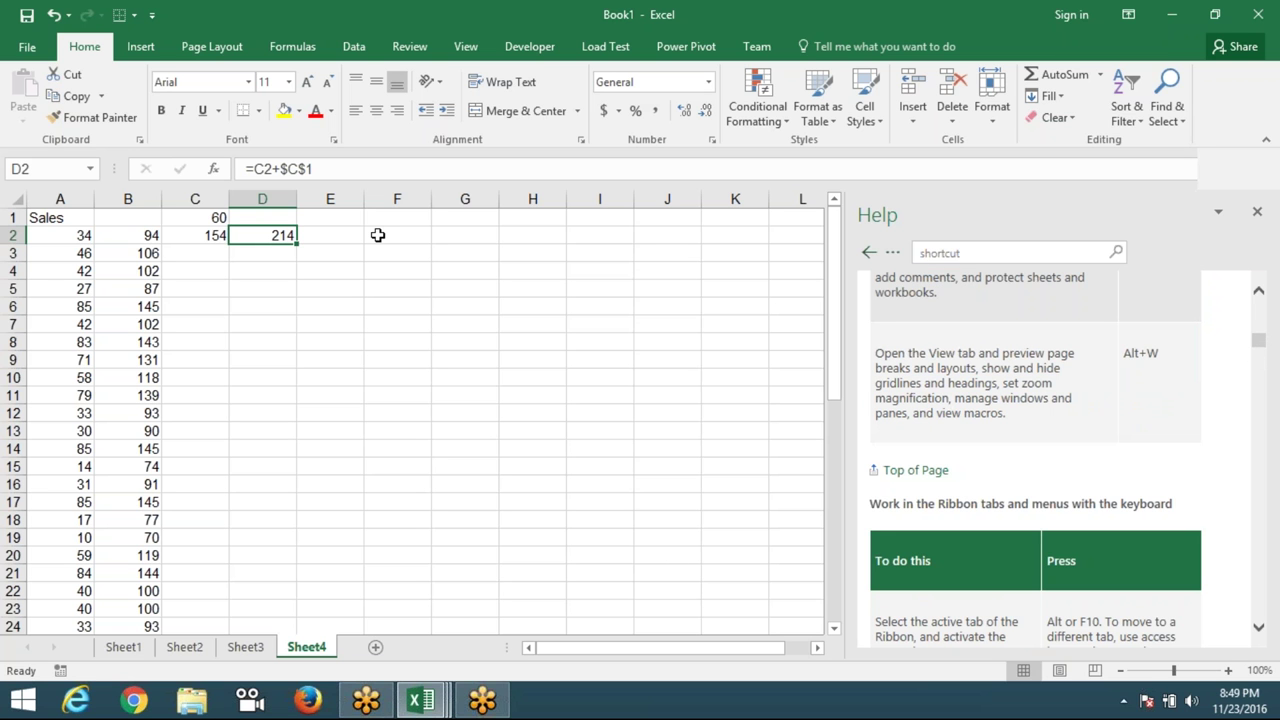
{"action": "left_click", "coordinate": [297, 200]}
{"action": "left_click_drag", "start_coordinate": [297, 200], "coordinate": [309, 203]}
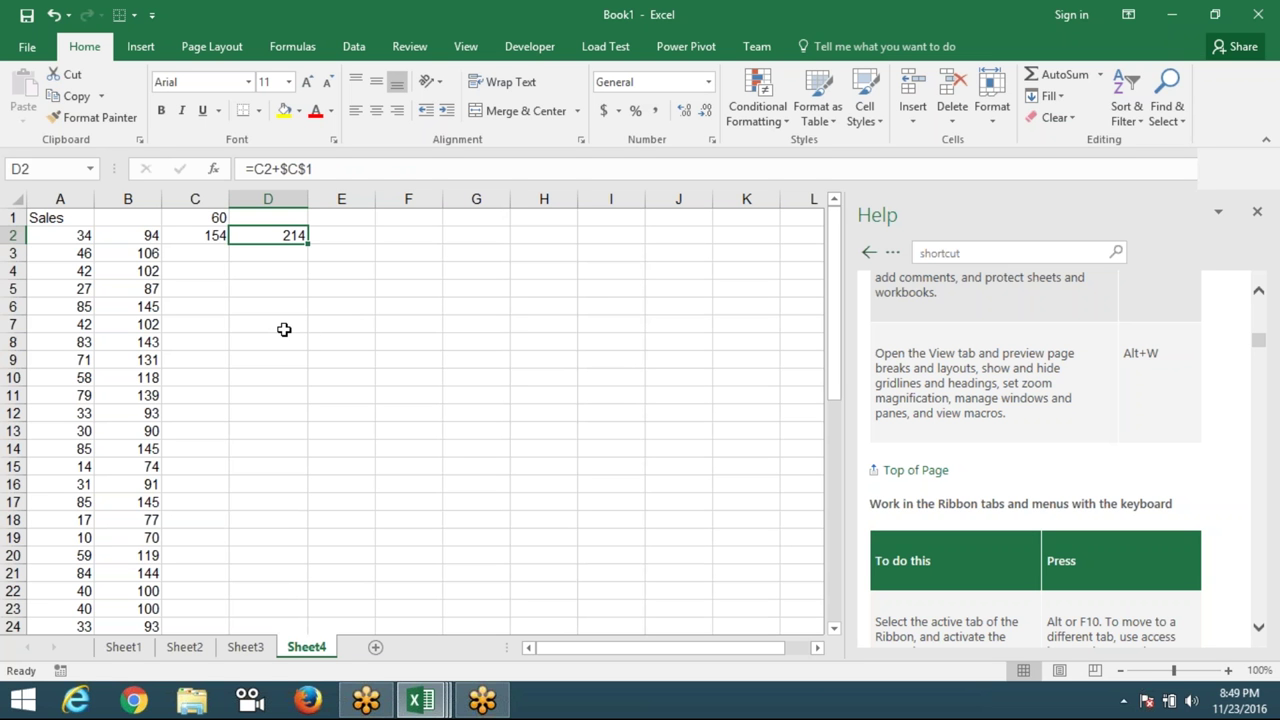
- Search Help for 'limits' and open the Excel specifications and limits article
{"action": "left_click", "coordinate": [940, 253]}
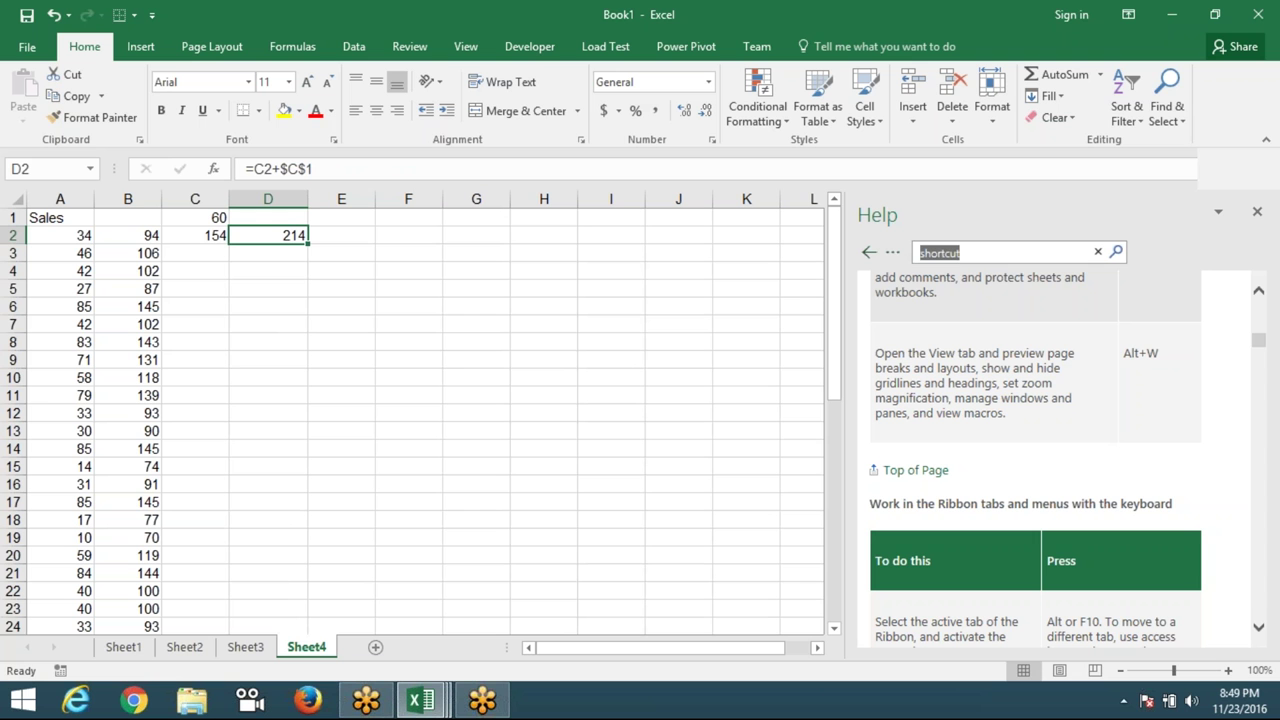
{"action": "type", "text": "l"}
{"action": "type", "text": "imits"}
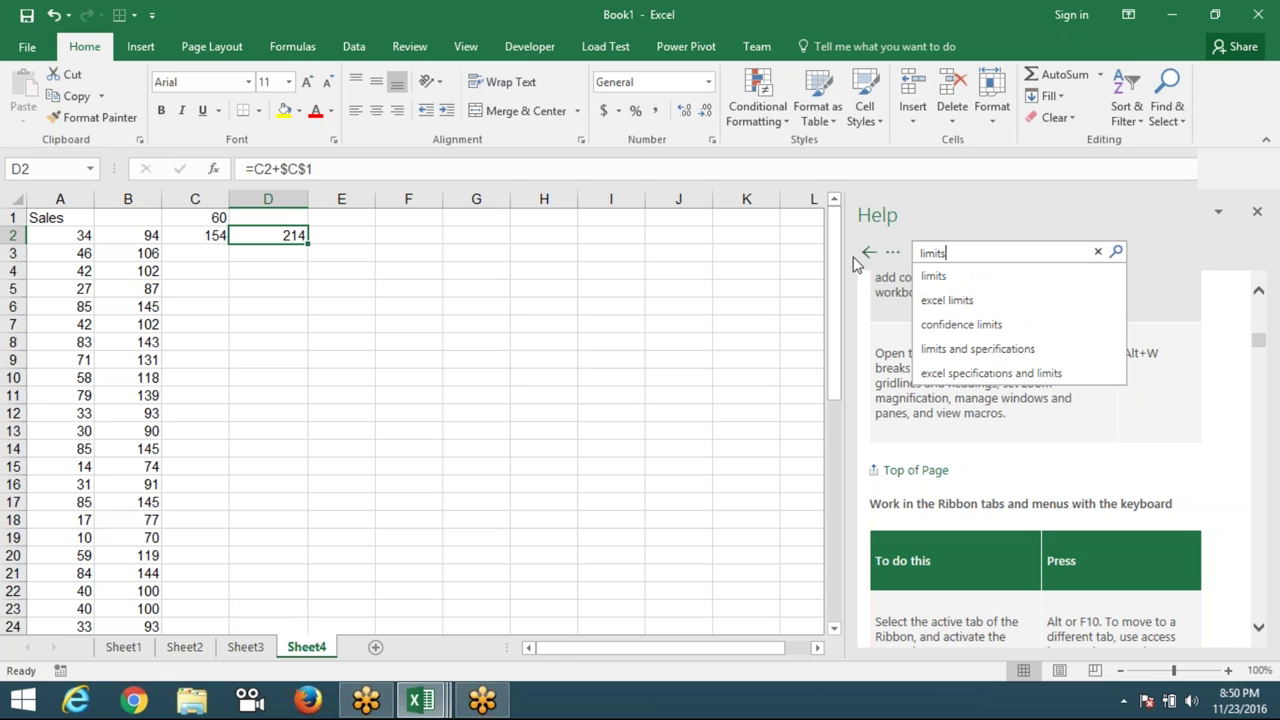
{"action": "key", "text": "Return"}
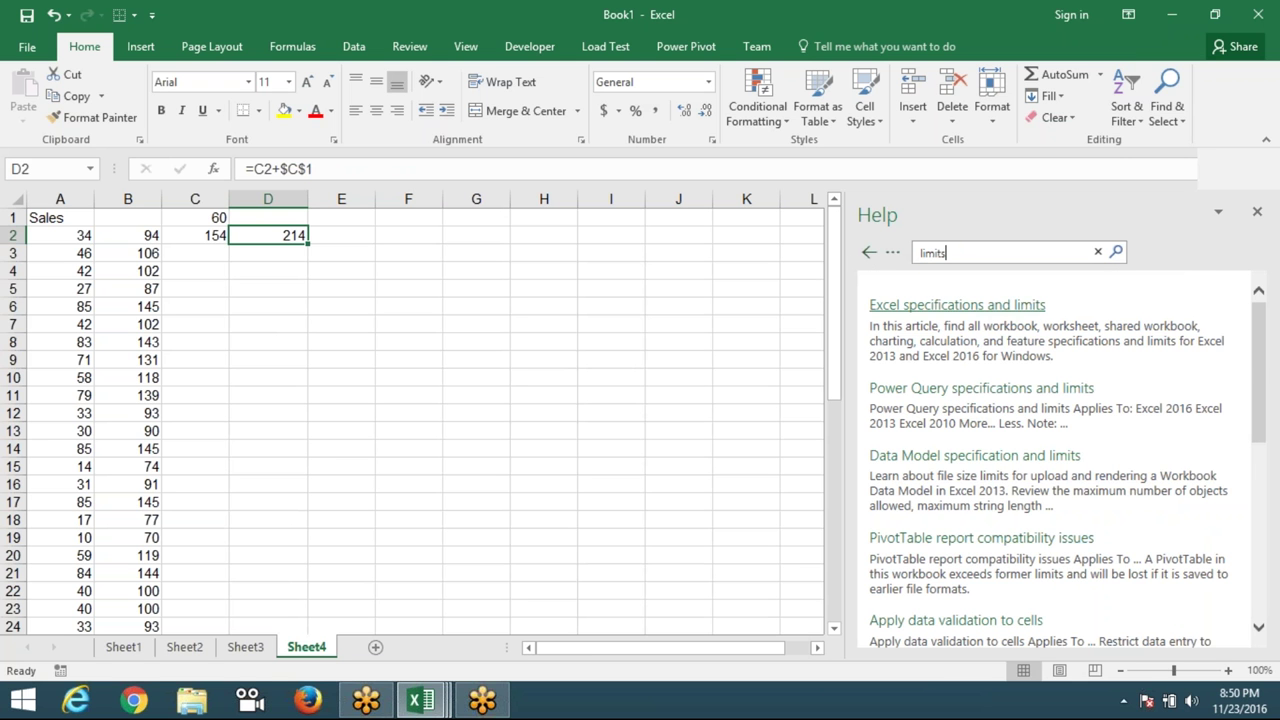
{"action": "left_click", "coordinate": [957, 304]}
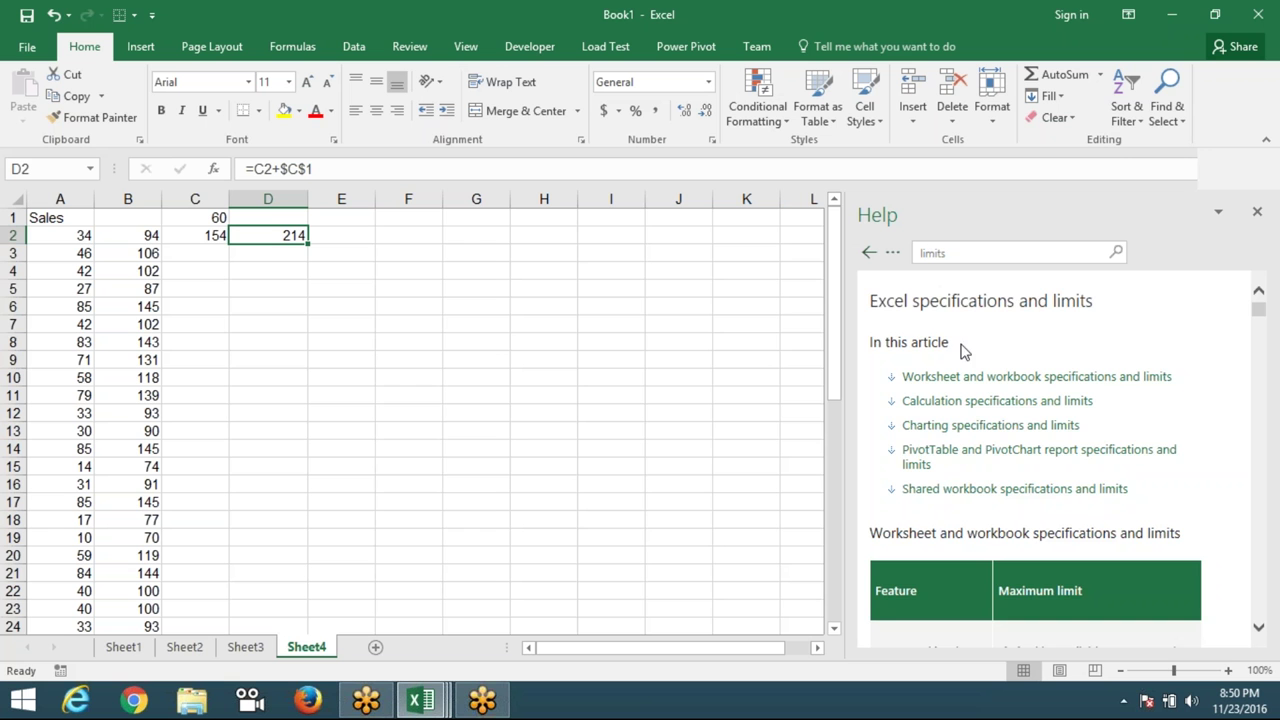
{"action": "scroll", "coordinate": [966, 354], "scroll_direction": "down", "scroll_amount": 3}
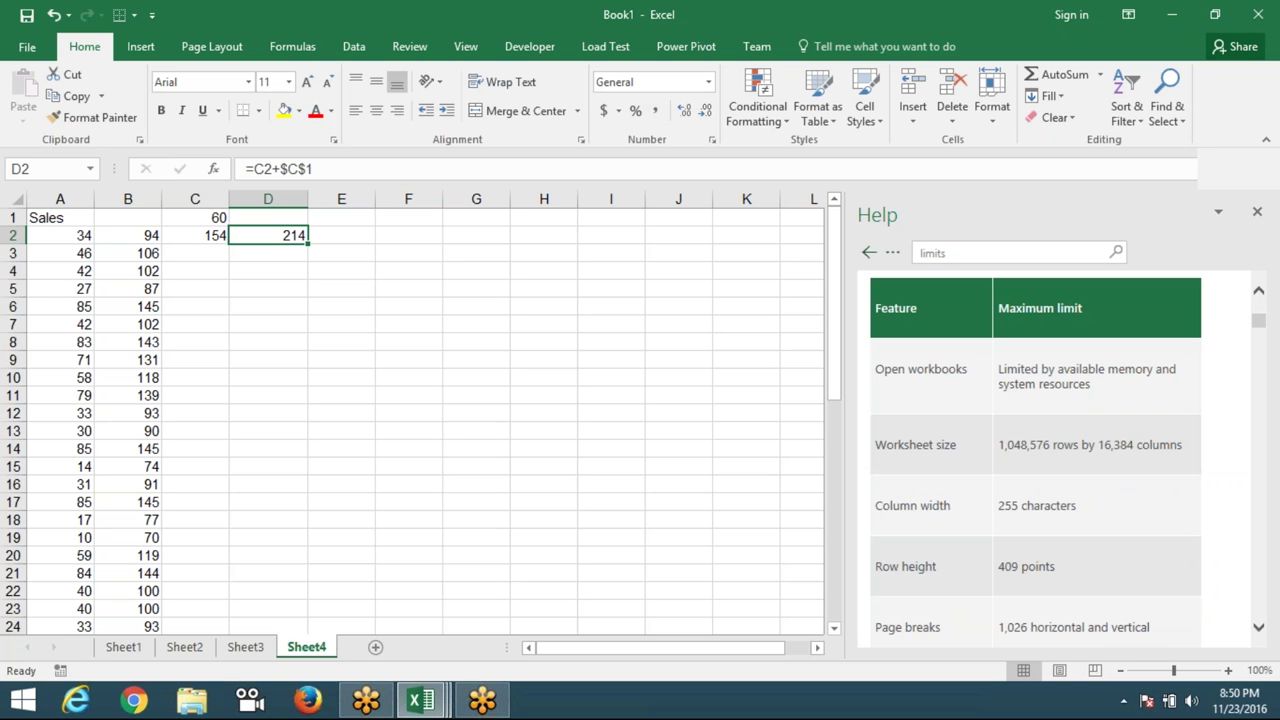
{"action": "scroll", "coordinate": [1128, 403], "scroll_direction": "down", "scroll_amount": 3}
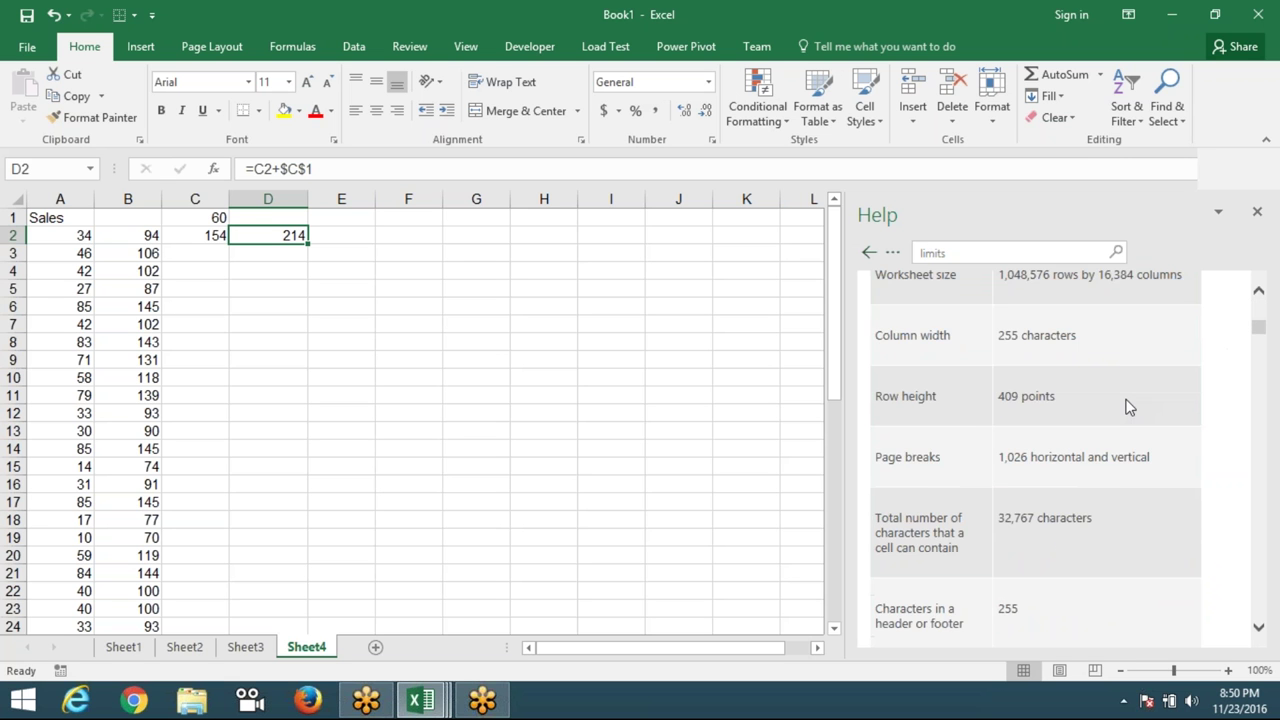
{"action": "scroll", "coordinate": [1073, 405], "scroll_direction": "up", "scroll_amount": 3}
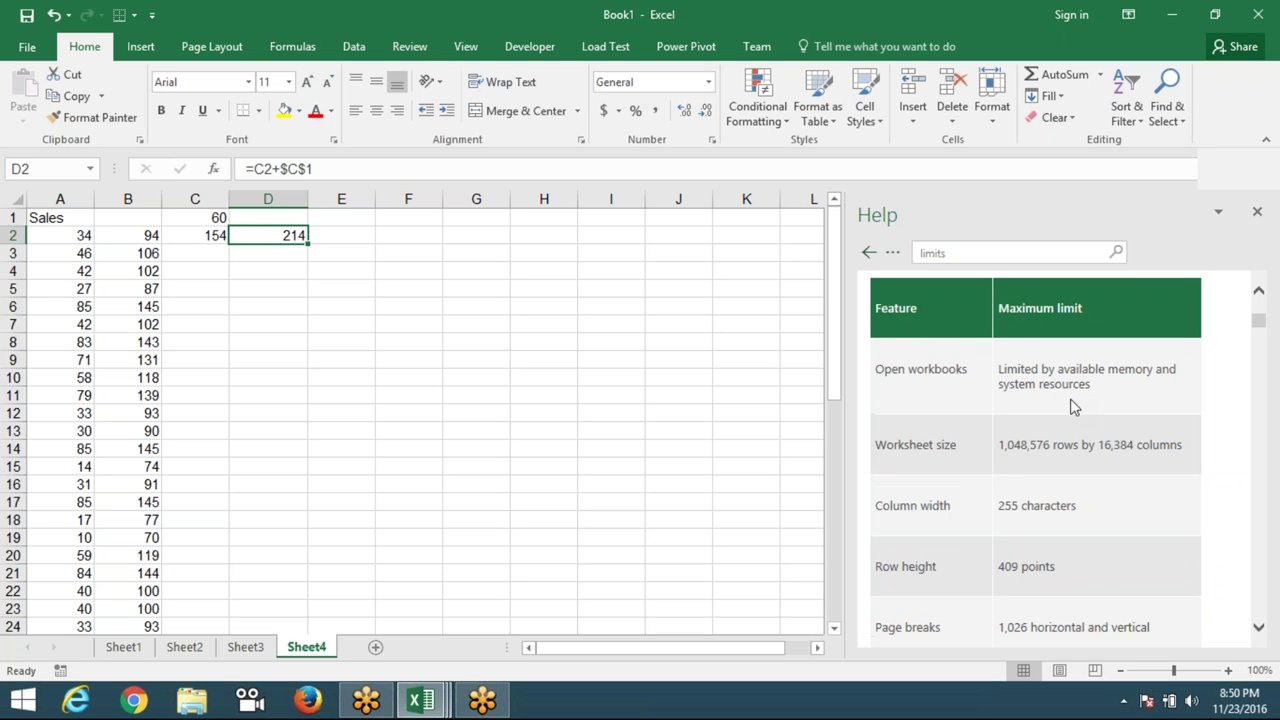
- Select the 'Row height' label in the specifications and limits table
{"action": "double_click", "coordinate": [921, 466]}
{"action": "double_click", "coordinate": [910, 506]}
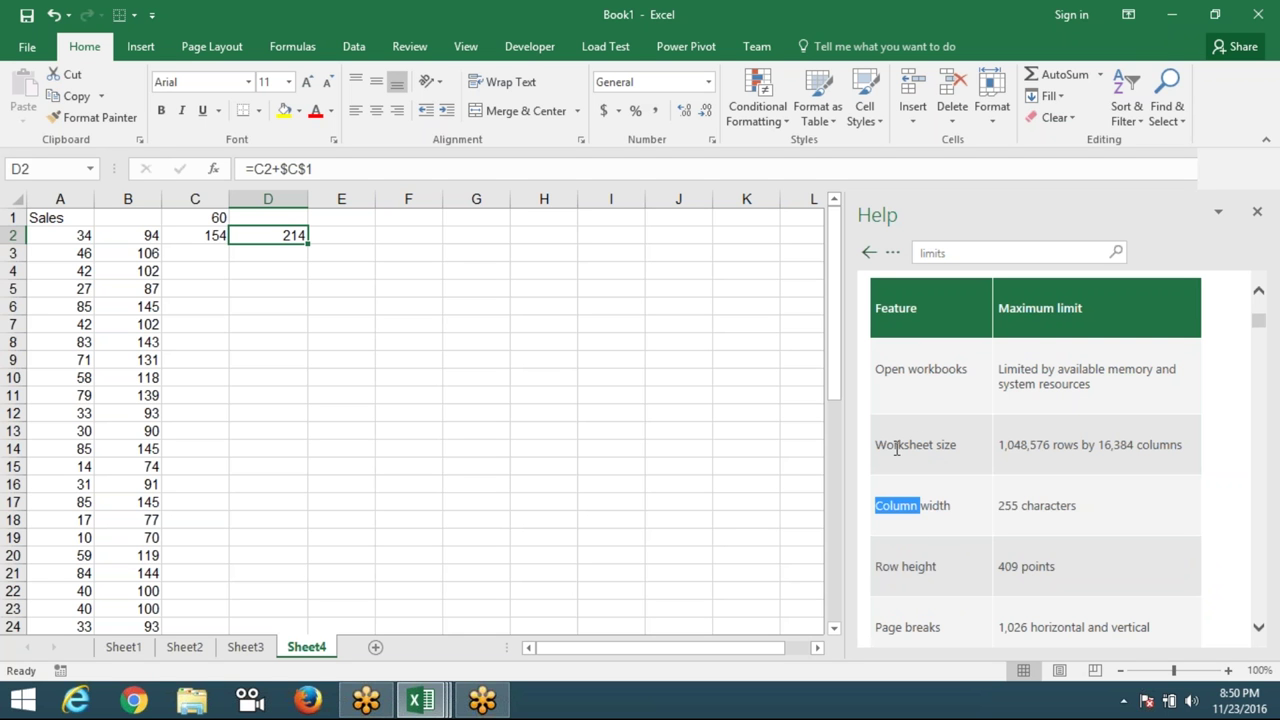
{"action": "double_click", "coordinate": [918, 562]}
{"action": "left_click", "coordinate": [918, 562]}
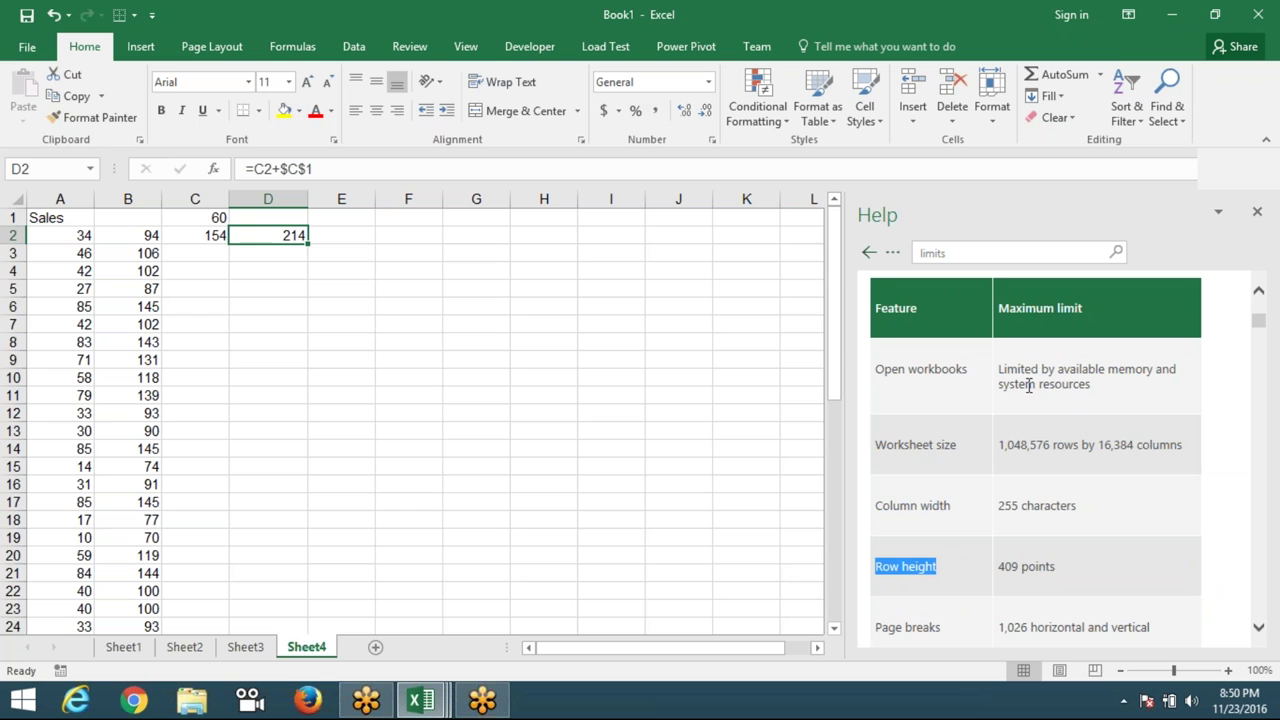
- Move the active cell from J9 up to J8, then minimize Excel
{"action": "left_click", "coordinate": [700, 362]}
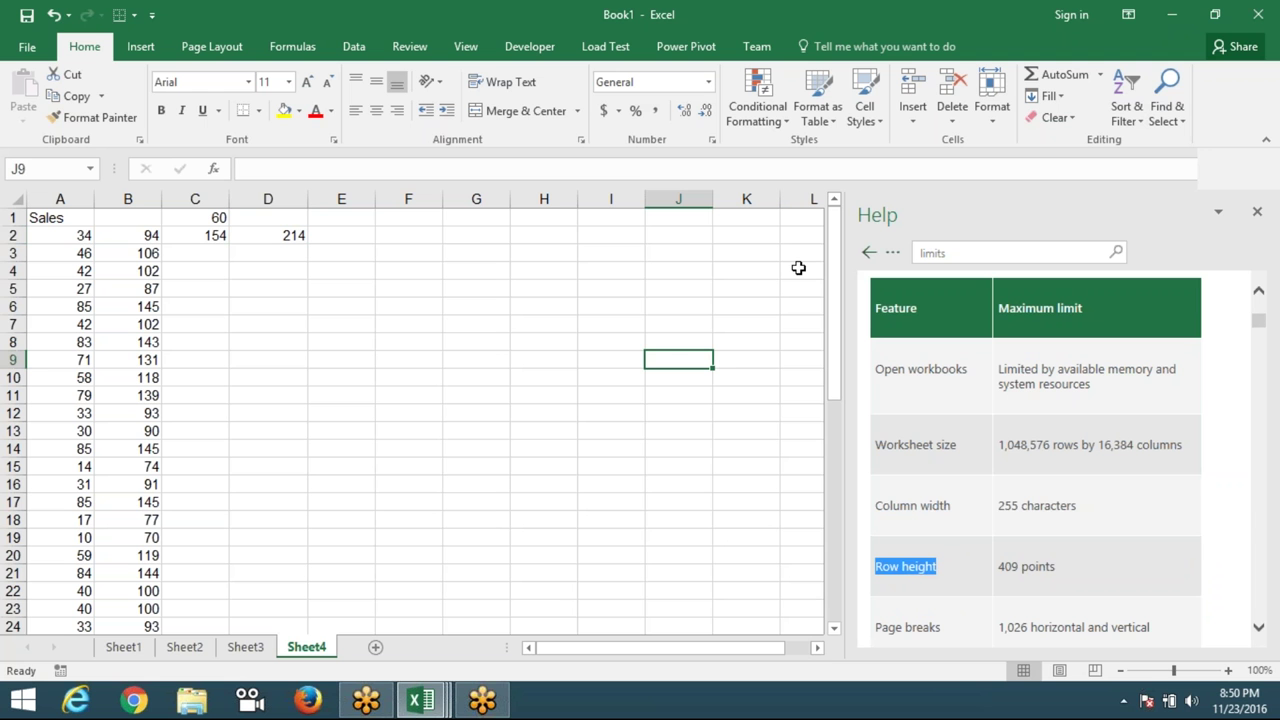
{"action": "key", "text": "Up"}
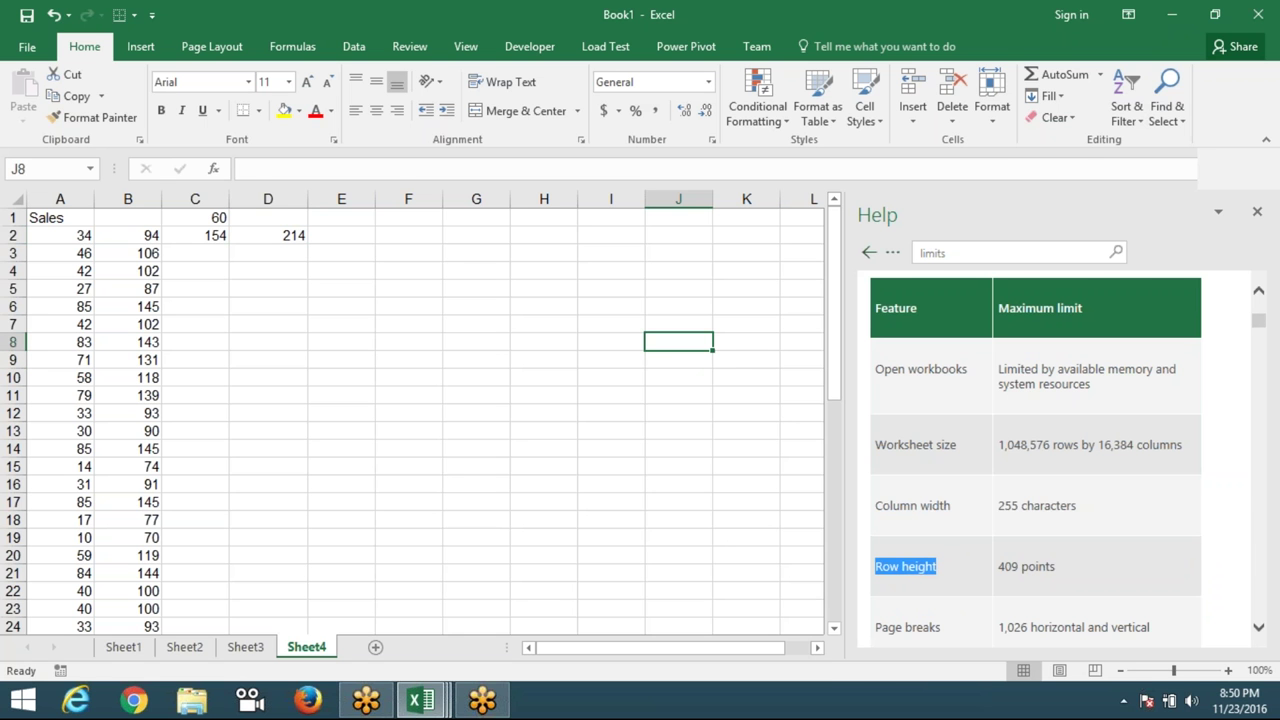
{"action": "left_click", "coordinate": [1172, 14]}
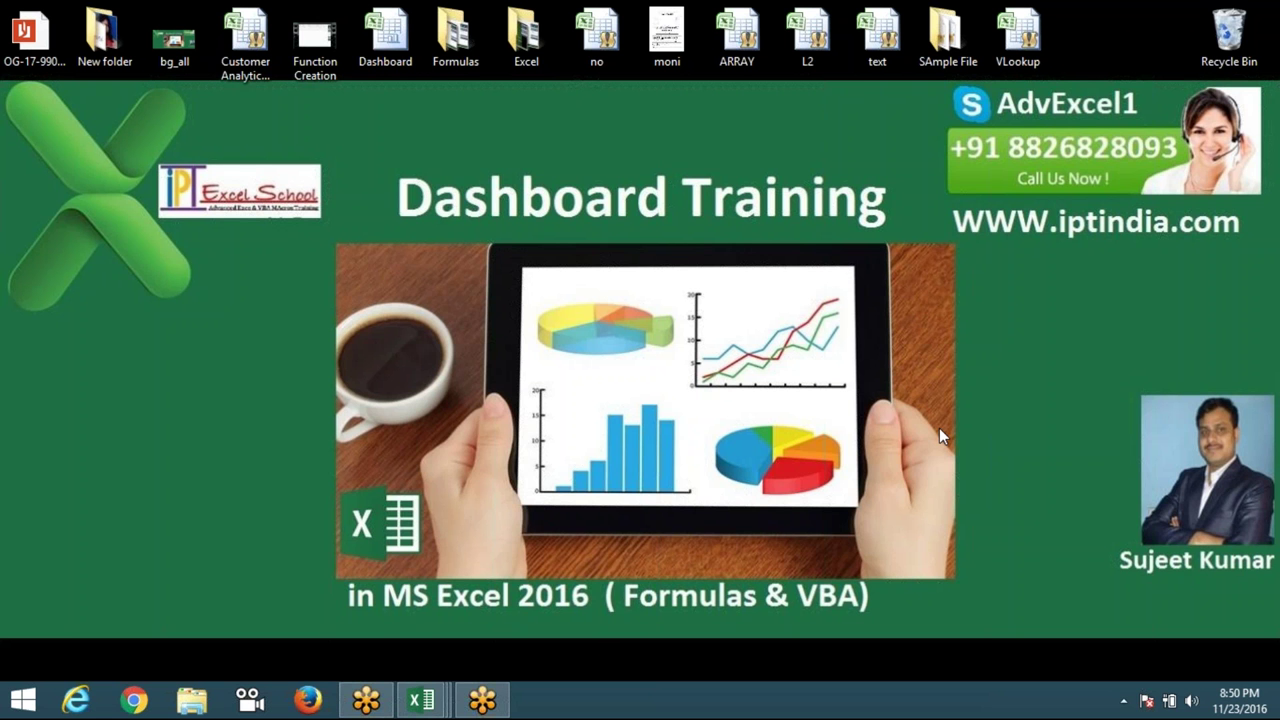
{"action": "right_click", "coordinate": [720, 364]}
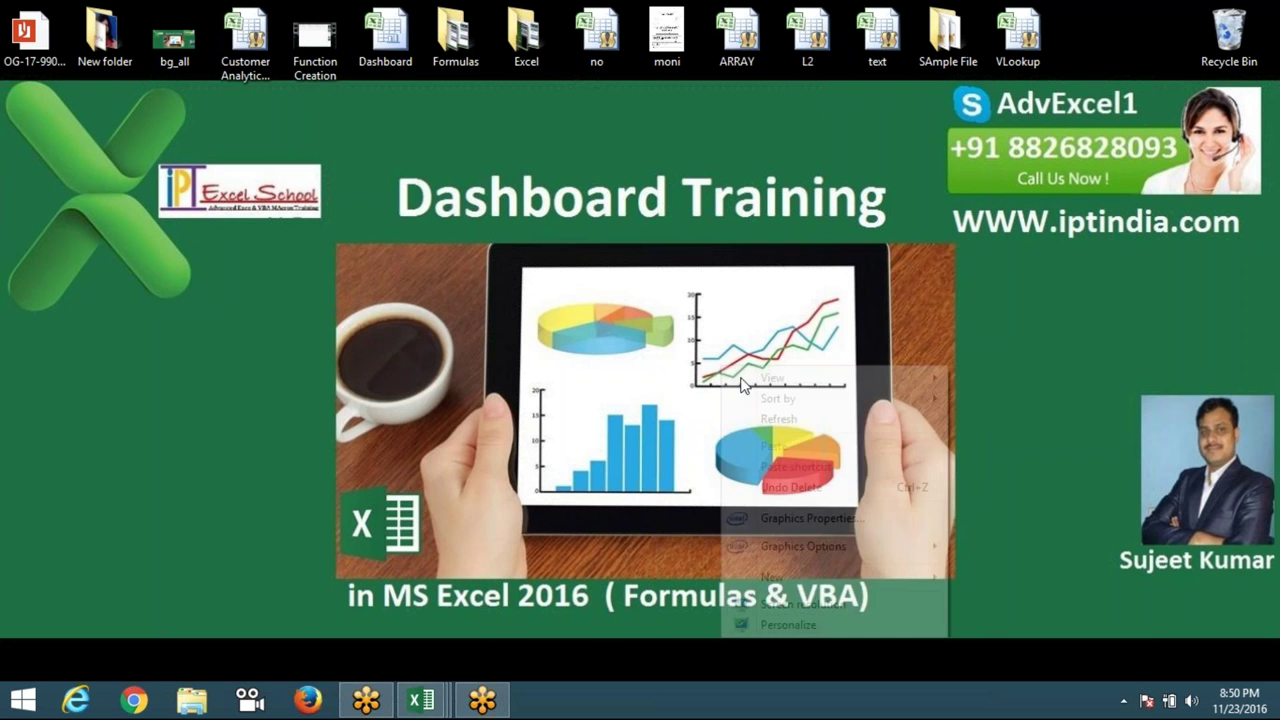
{"action": "left_click", "coordinate": [778, 420]}
{"action": "right_click", "coordinate": [676, 308]}
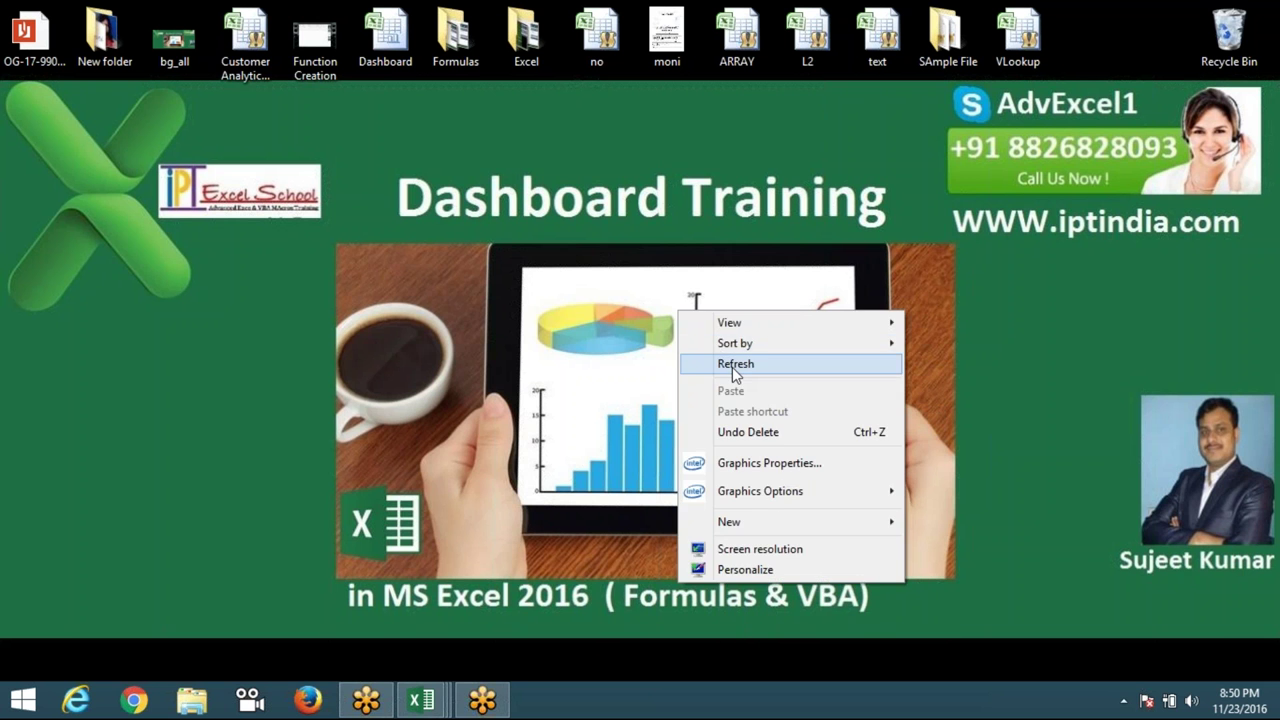
{"action": "left_click", "coordinate": [738, 366]}
{"action": "right_click", "coordinate": [671, 307]}
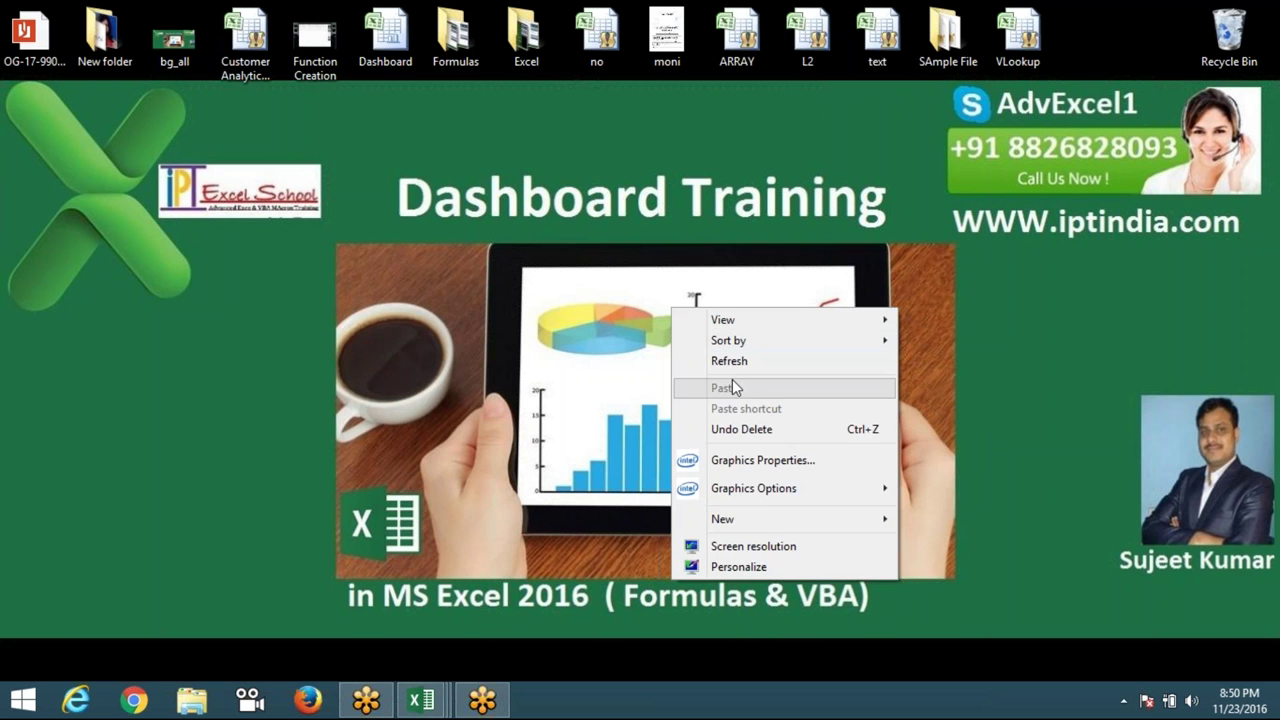
{"action": "left_click", "coordinate": [731, 364]}
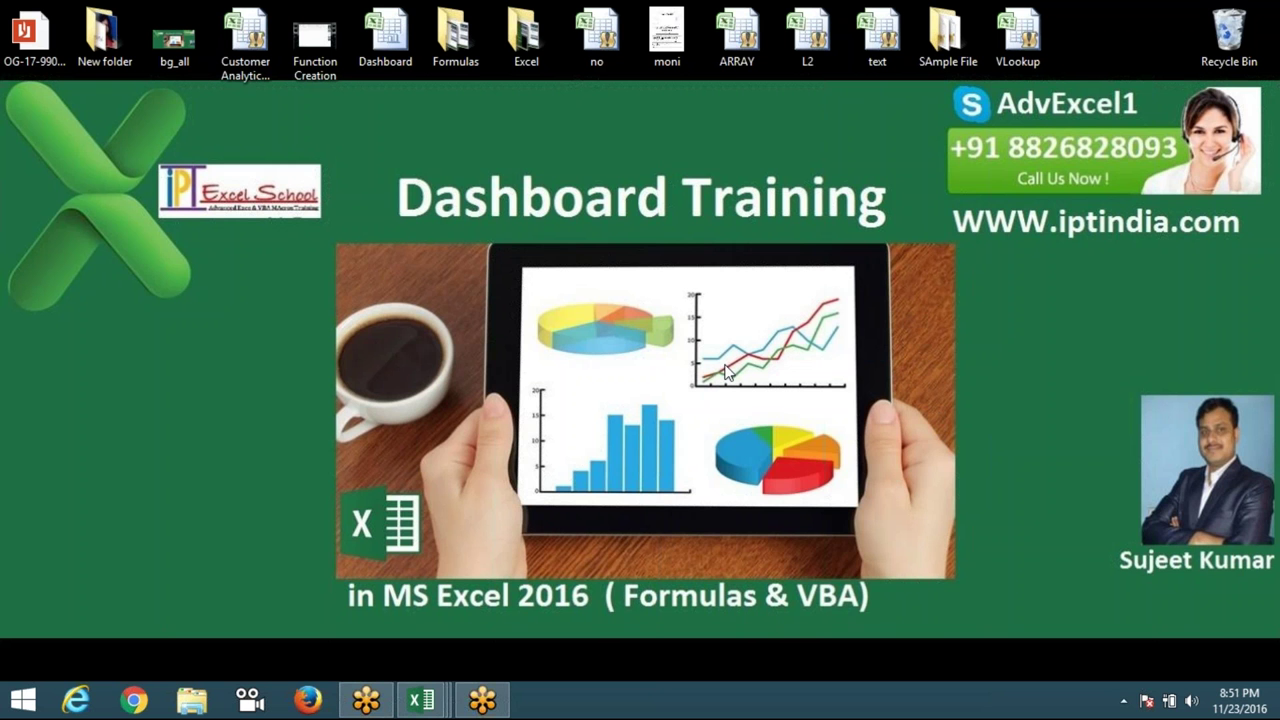